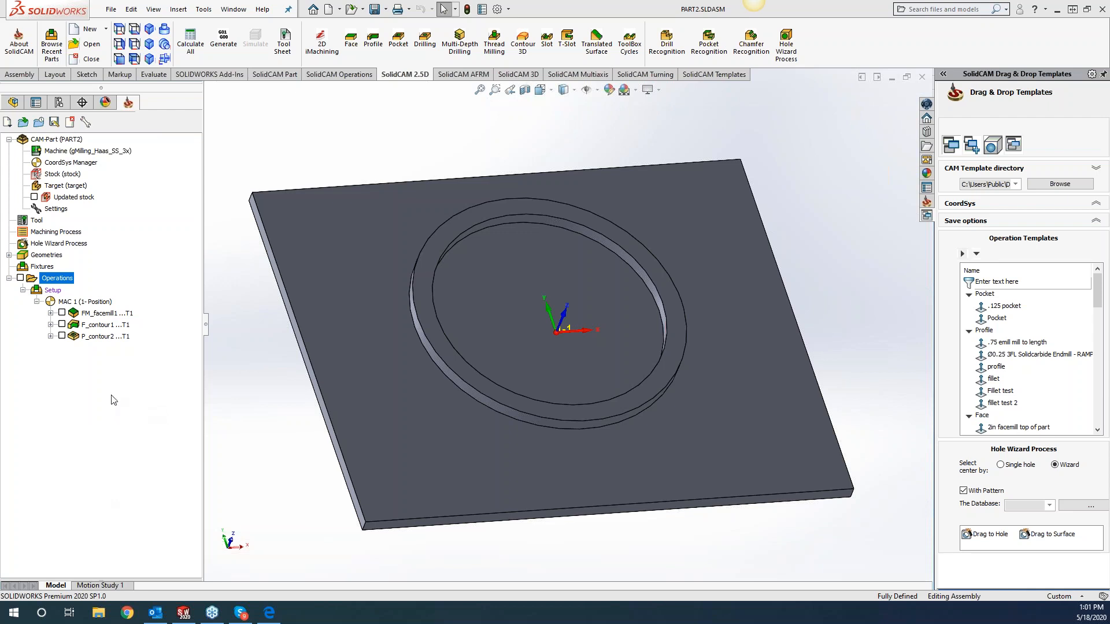
# Show the machining time of the operations in the CAM tree.
pyautogui.rightClick(103, 342)
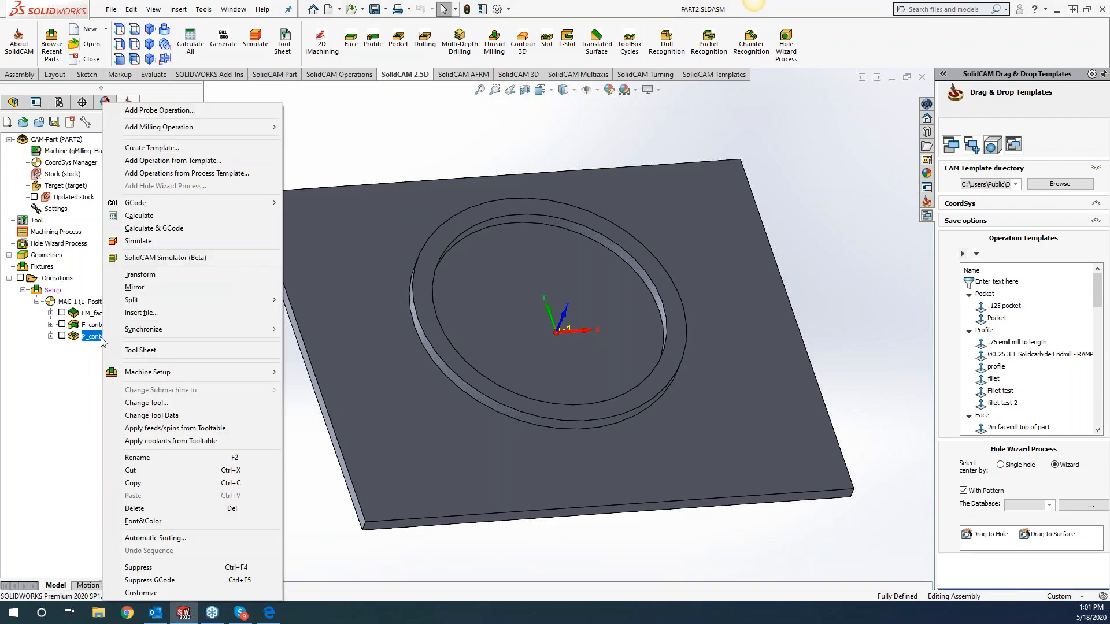
pyautogui.rightClick(61, 280)
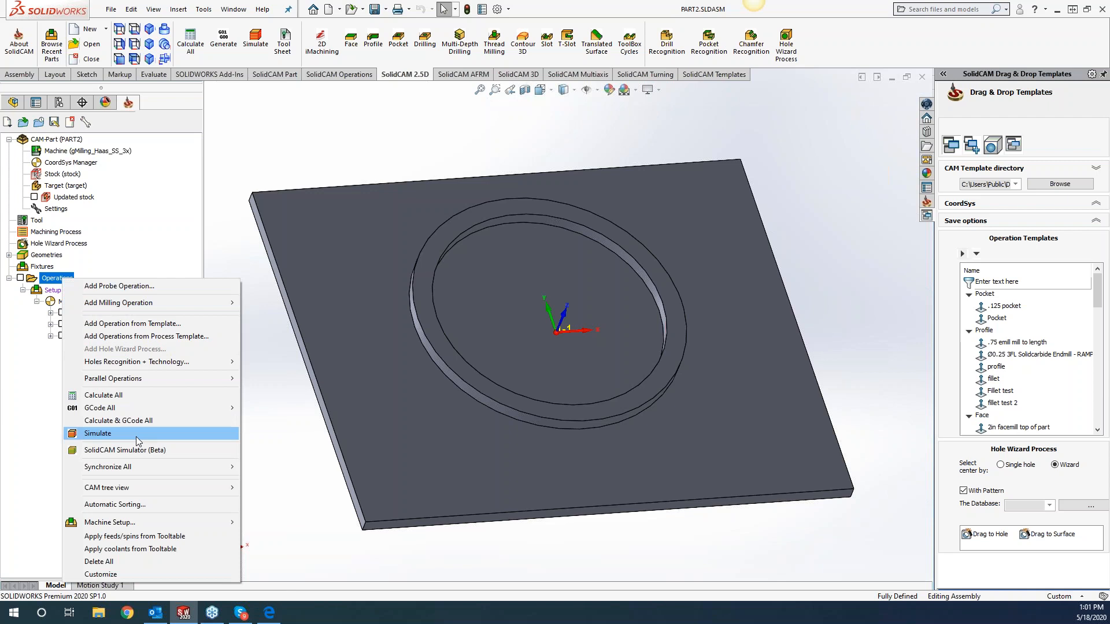
pyautogui.moveTo(138, 487)
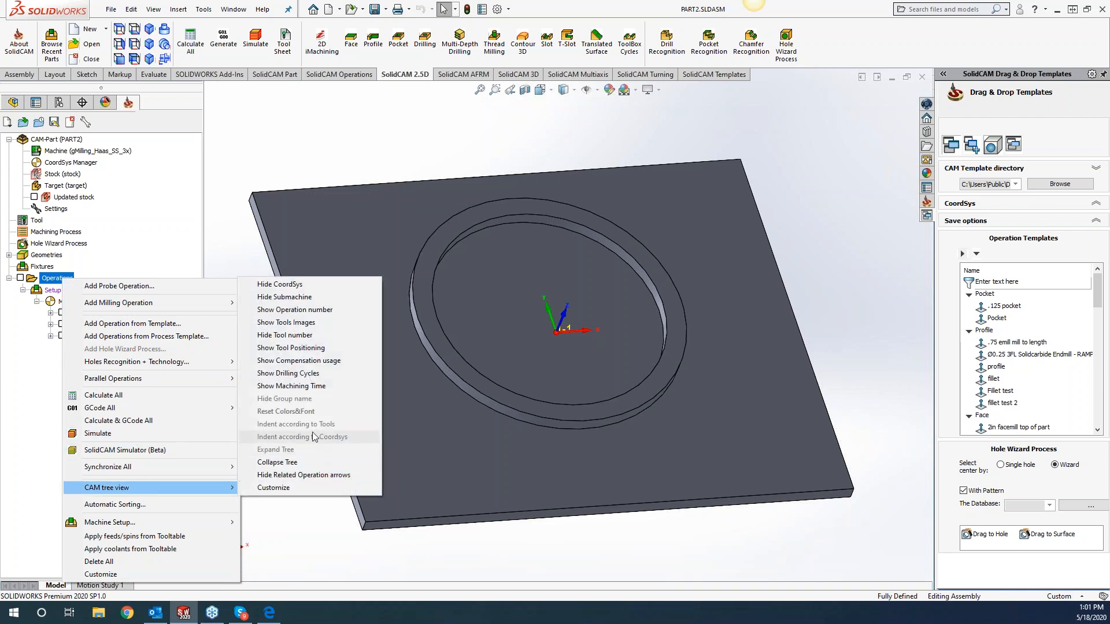
pyautogui.click(300, 387)
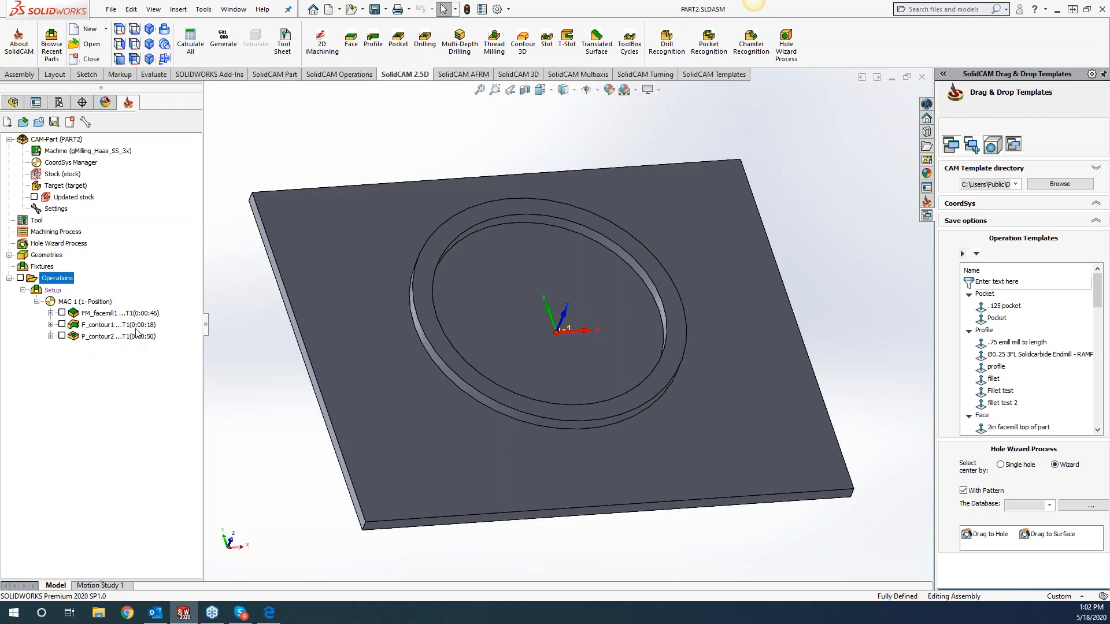
# Review the machine's Working Style settings, including General and Timing, in the Machine ID Editor and close it.
pyautogui.doubleClick(88, 151)
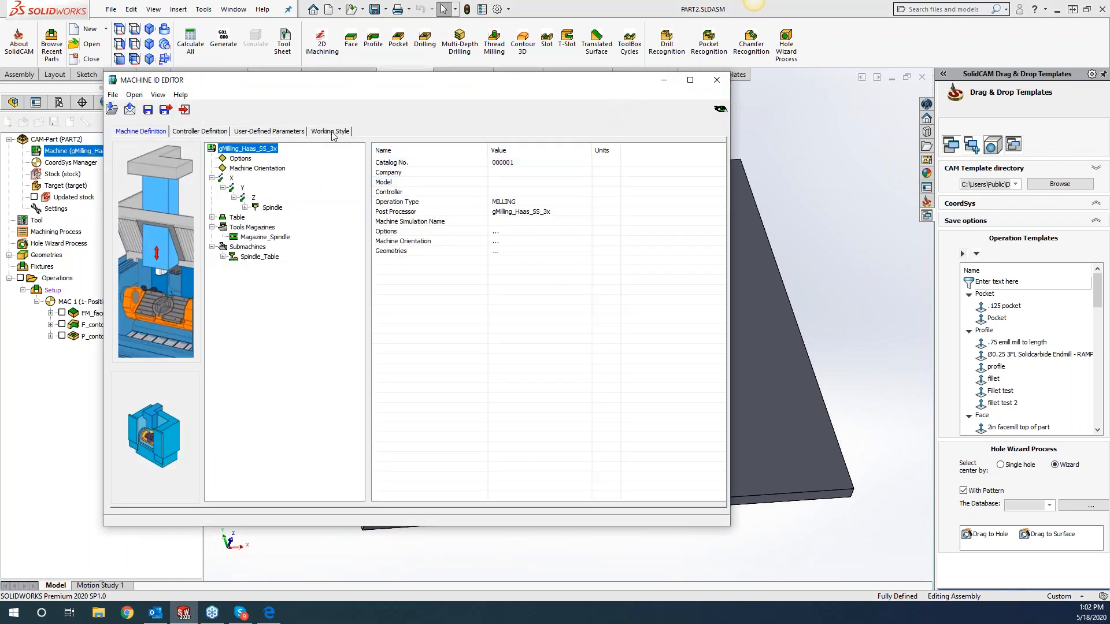
pyautogui.click(331, 132)
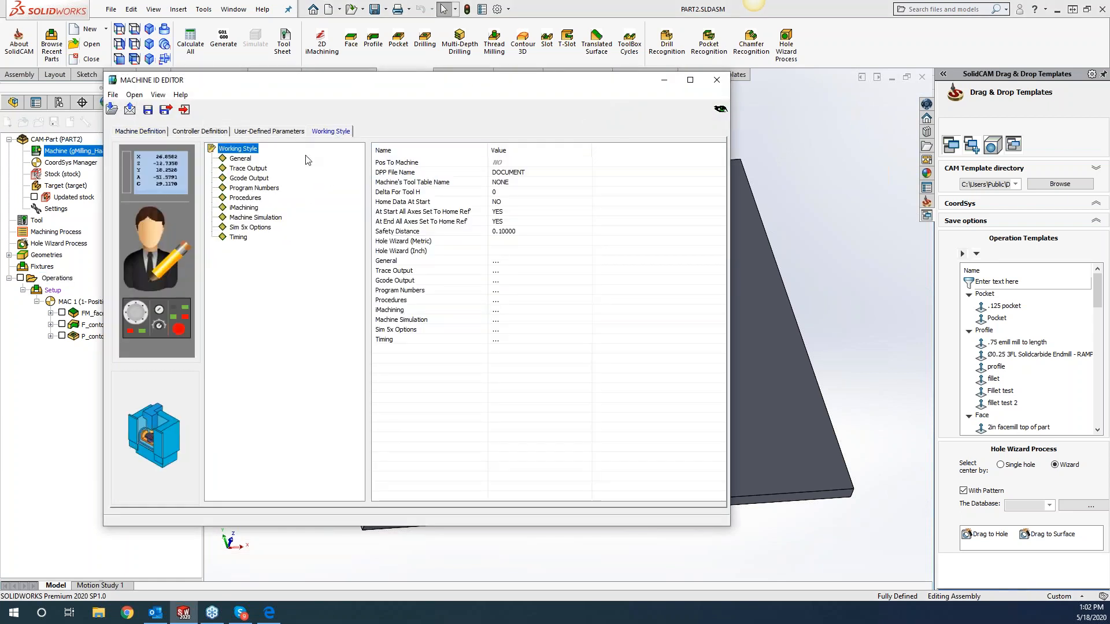
pyautogui.click(250, 160)
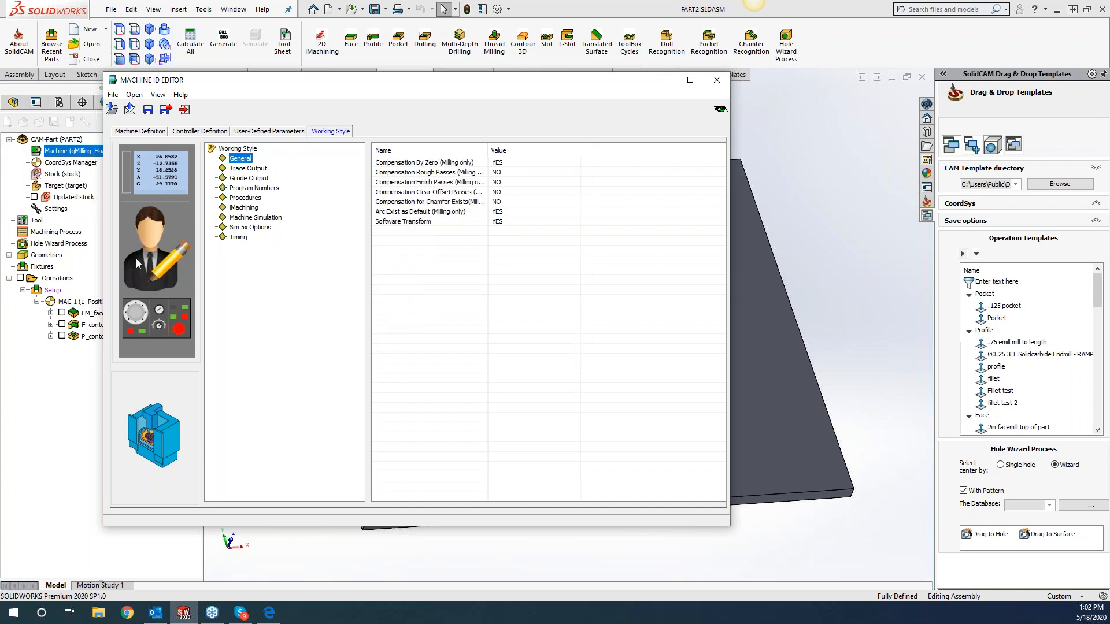
pyautogui.click(248, 151)
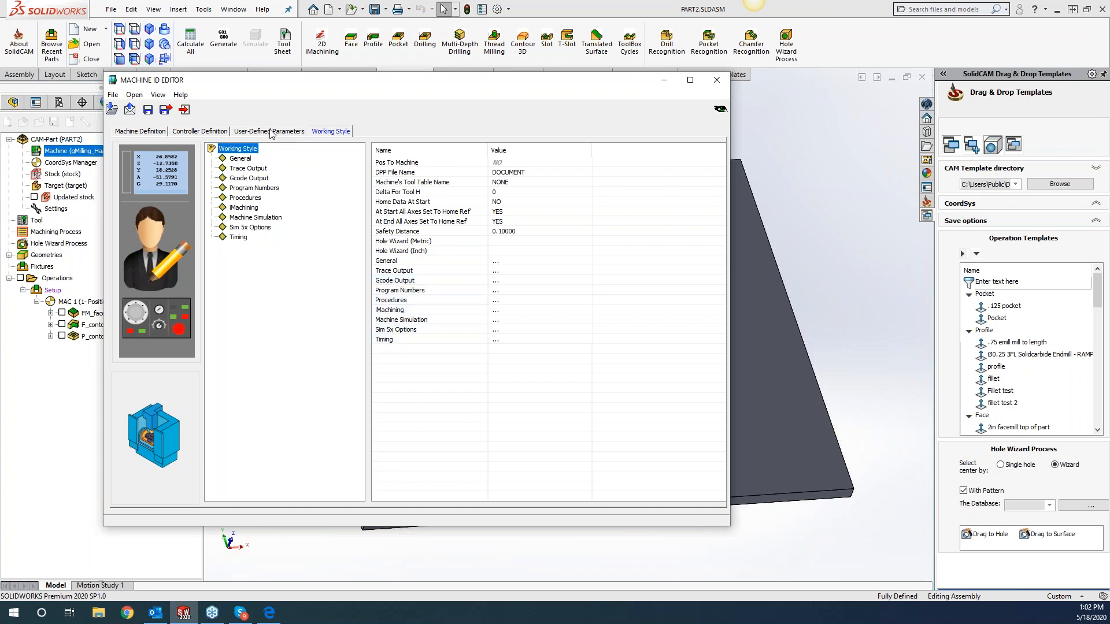
pyautogui.click(238, 237)
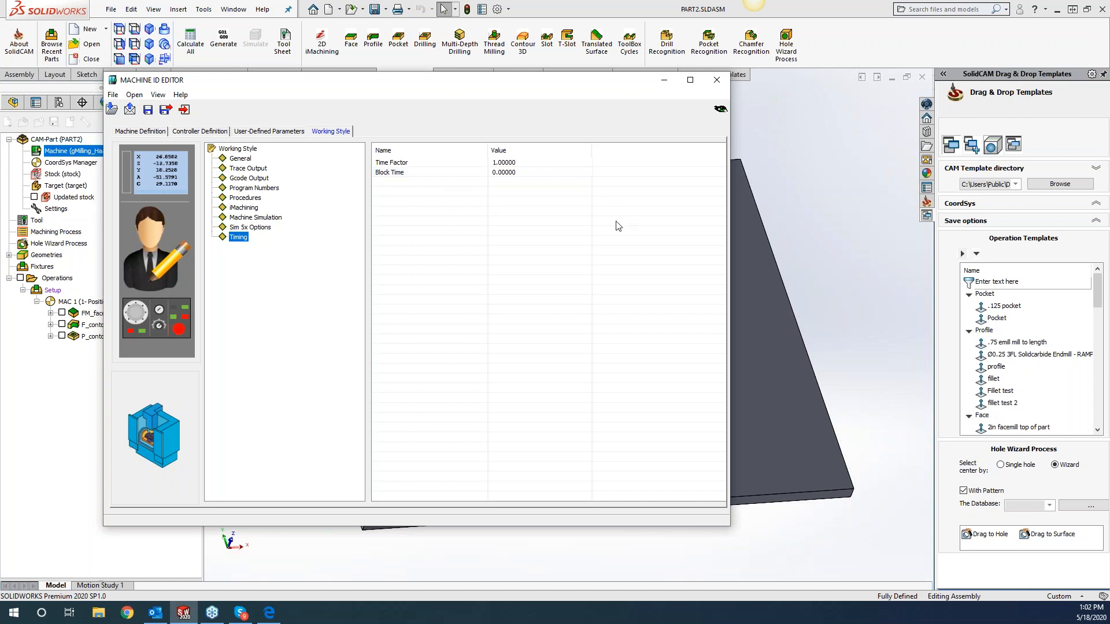
pyautogui.click(716, 79)
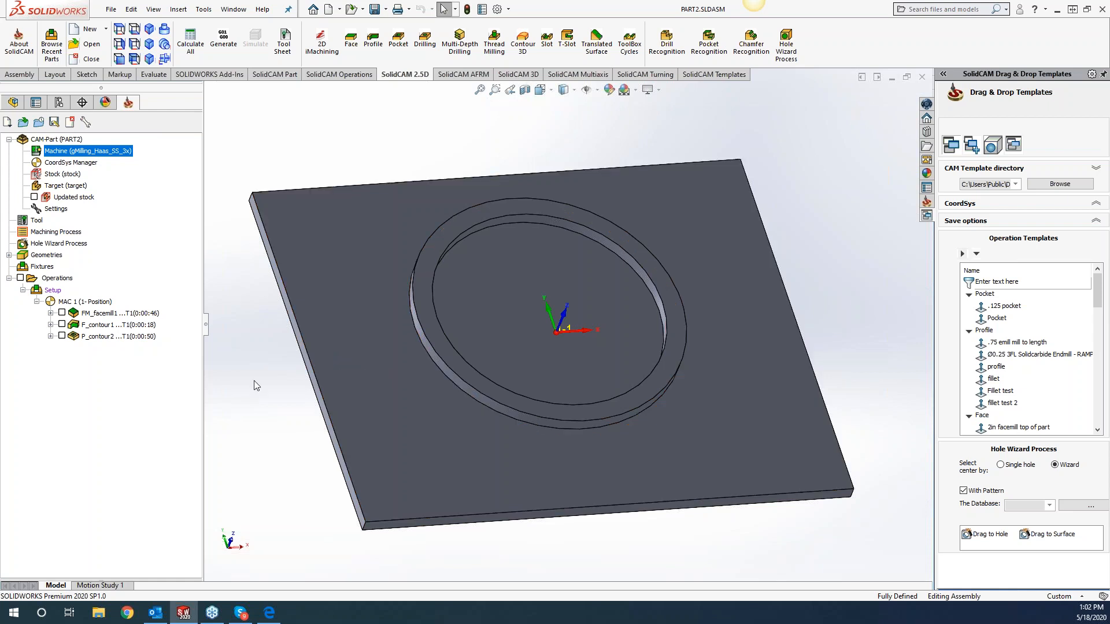
# Turn on the tool images for the operations in the CAM tree.
pyautogui.rightClick(70, 278)
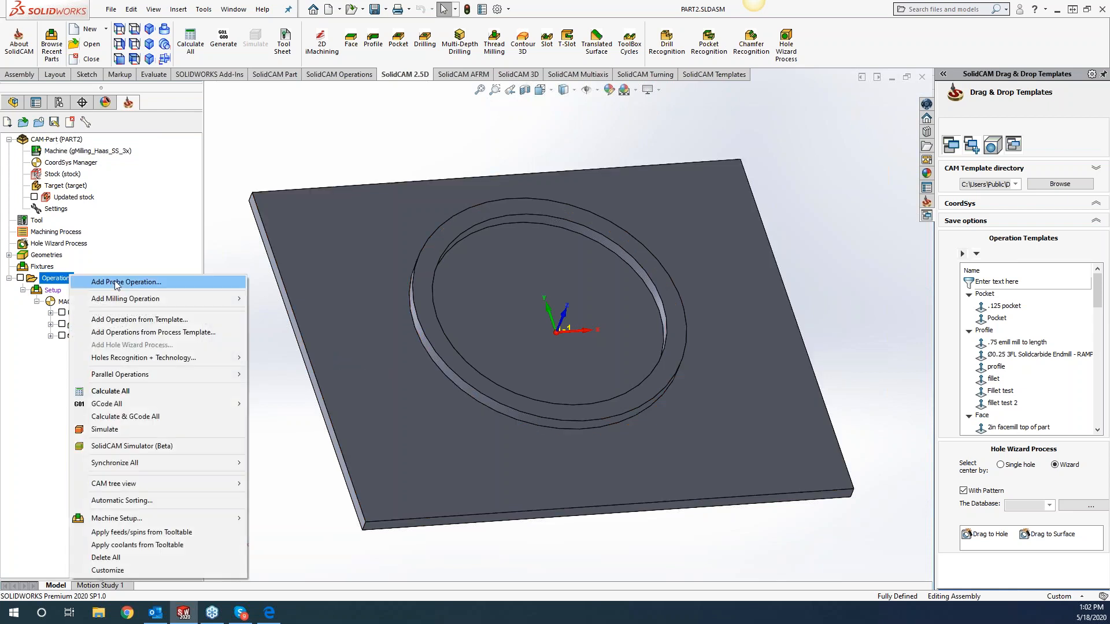
pyautogui.moveTo(129, 519)
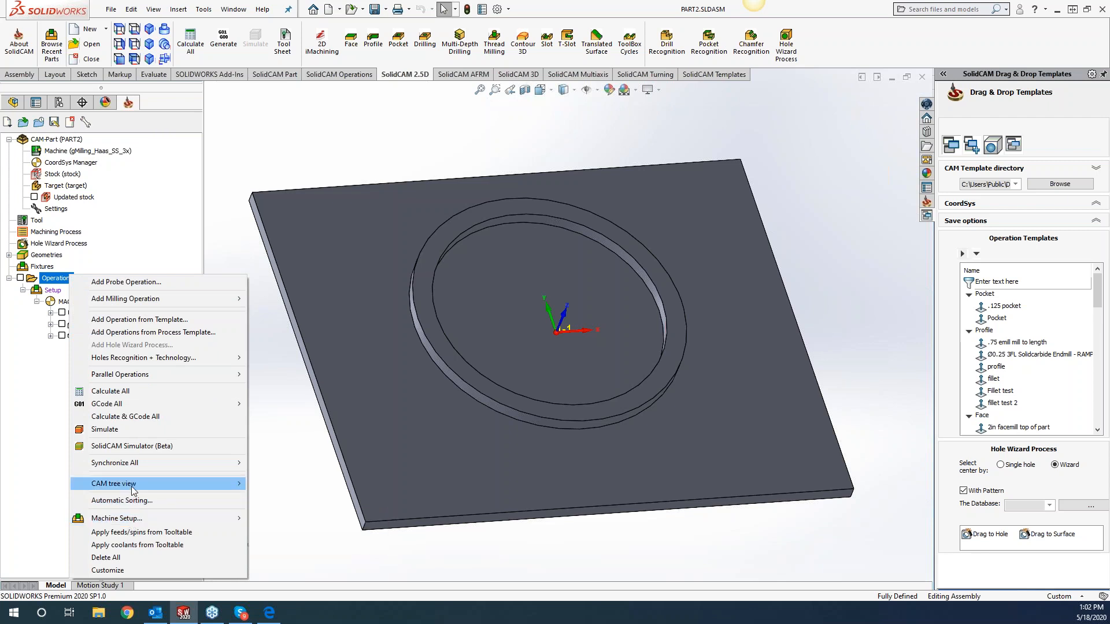
pyautogui.moveTo(132, 489)
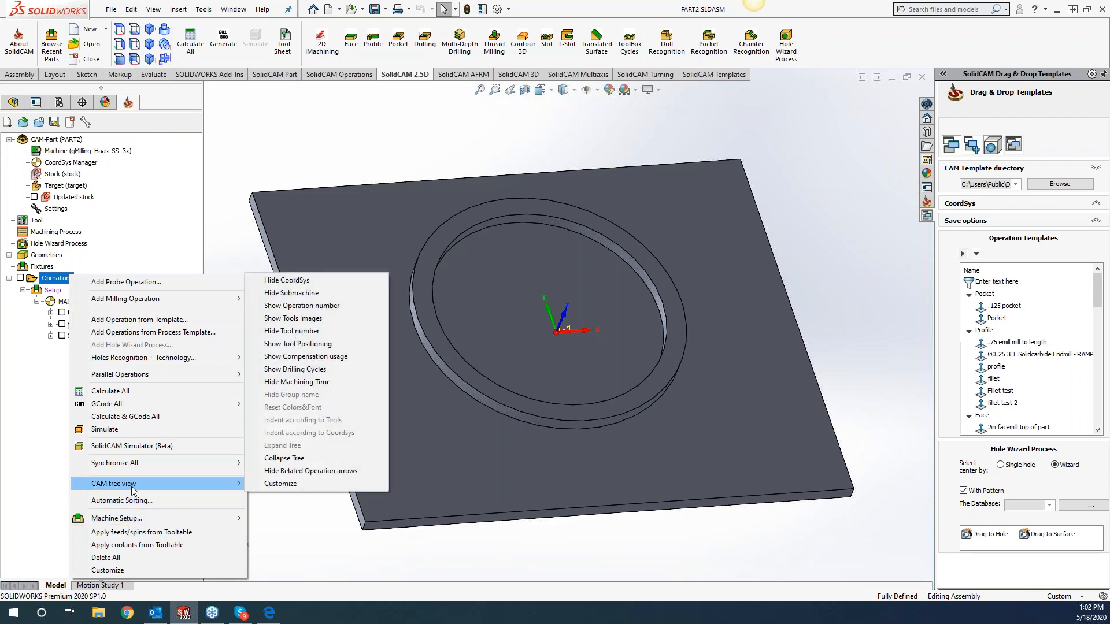
pyautogui.click(306, 320)
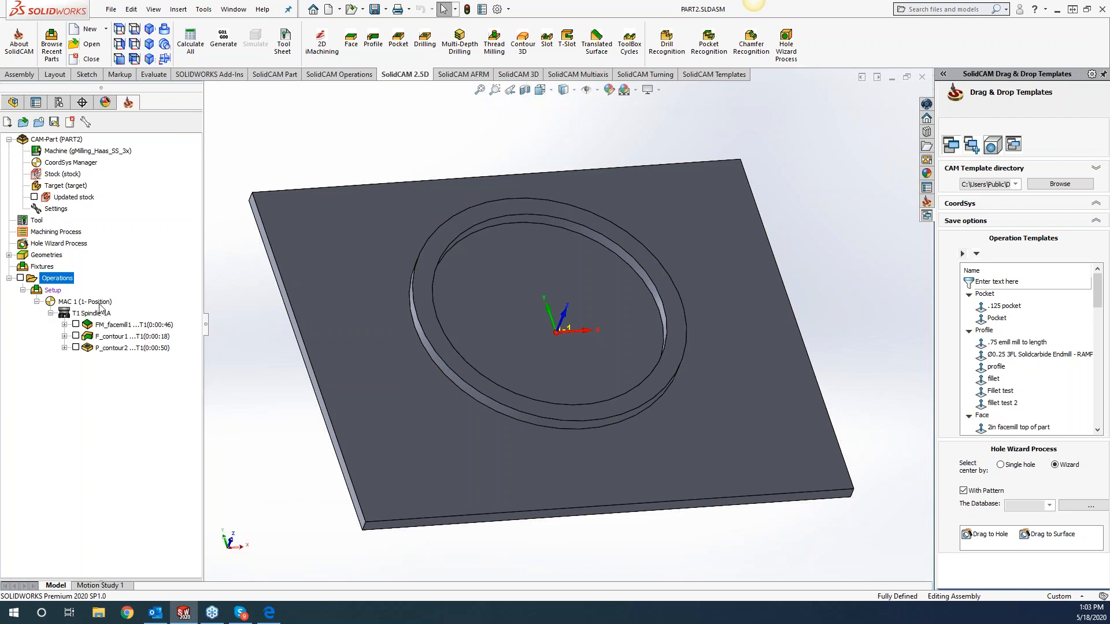
# Try to add a 2D iMachining operation and a Pocket operation after P_contour2.
pyautogui.rightClick(123, 349)
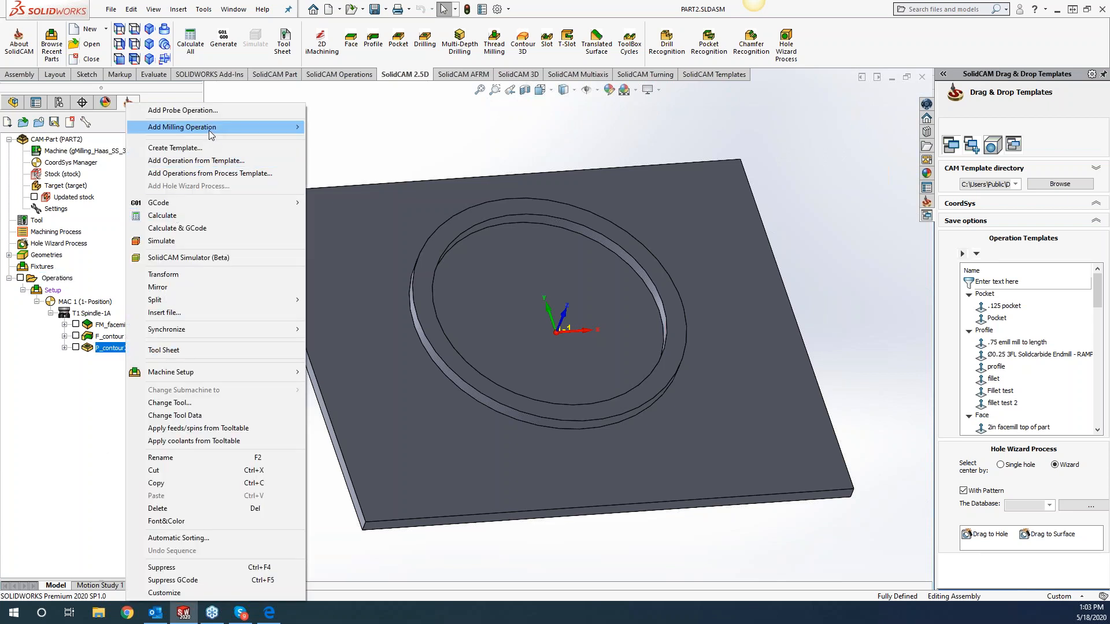
pyautogui.moveTo(210, 134)
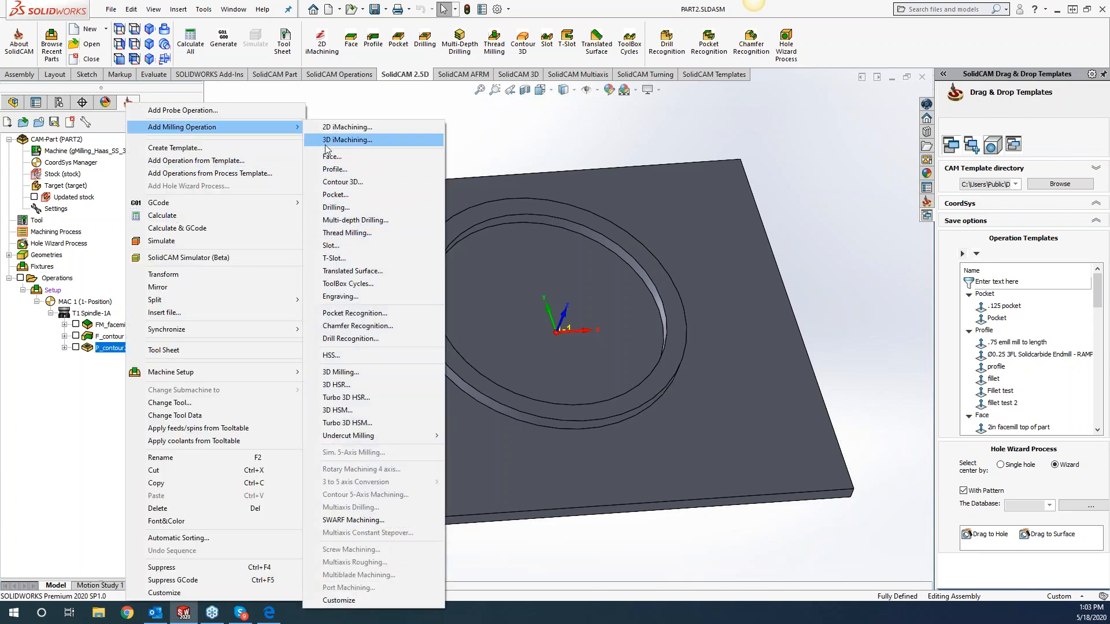
pyautogui.click(342, 127)
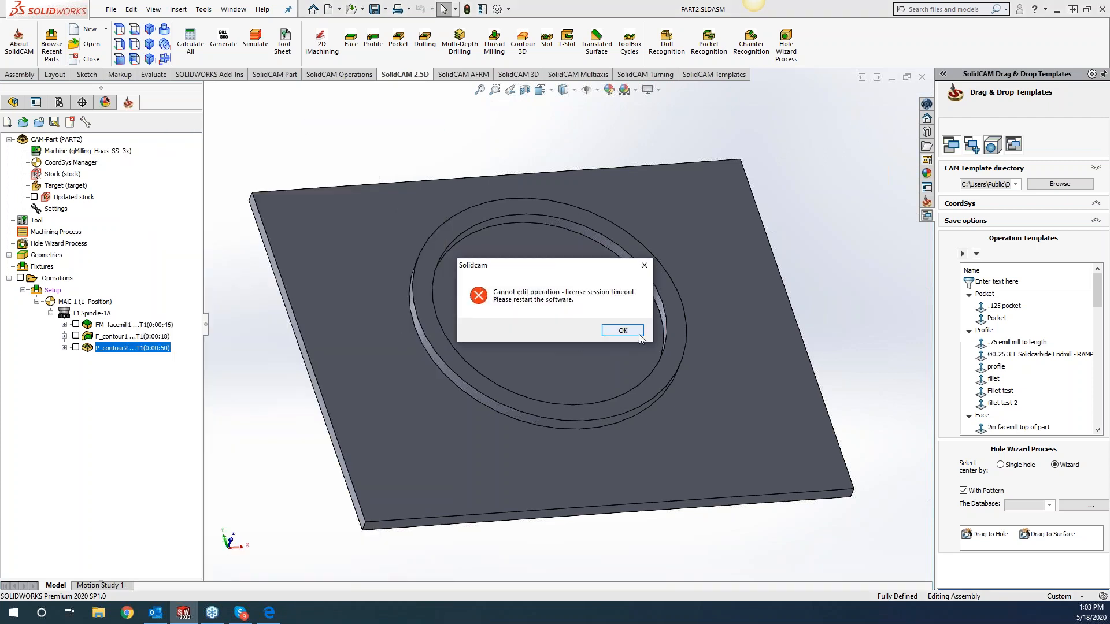
pyautogui.click(640, 337)
pyautogui.rightClick(137, 353)
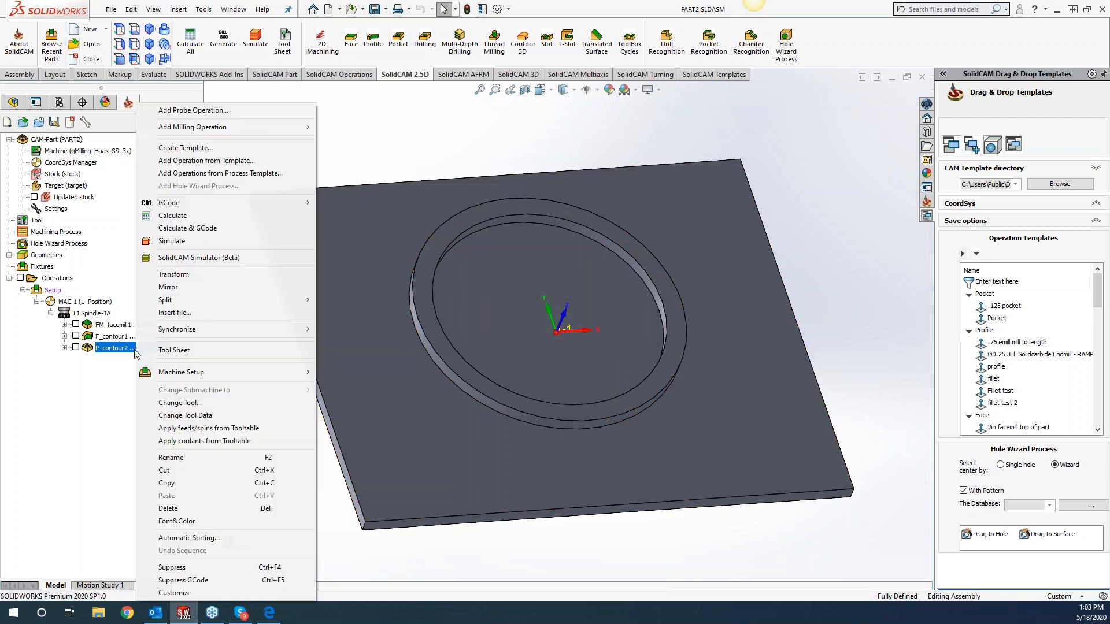
pyautogui.moveTo(295, 128)
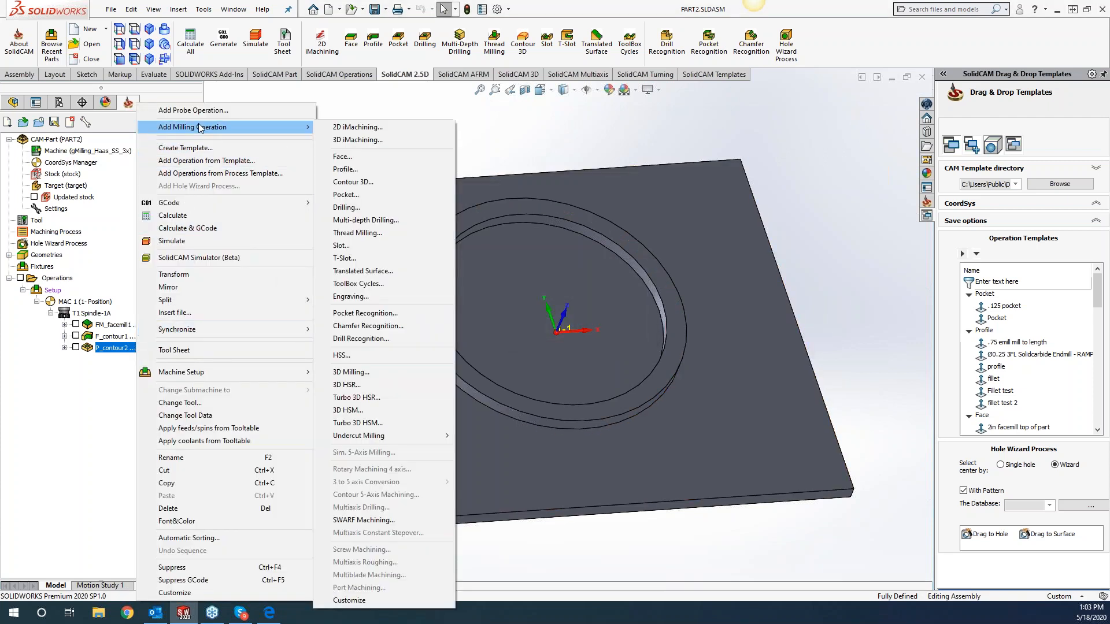
pyautogui.click(340, 195)
pyautogui.click(640, 338)
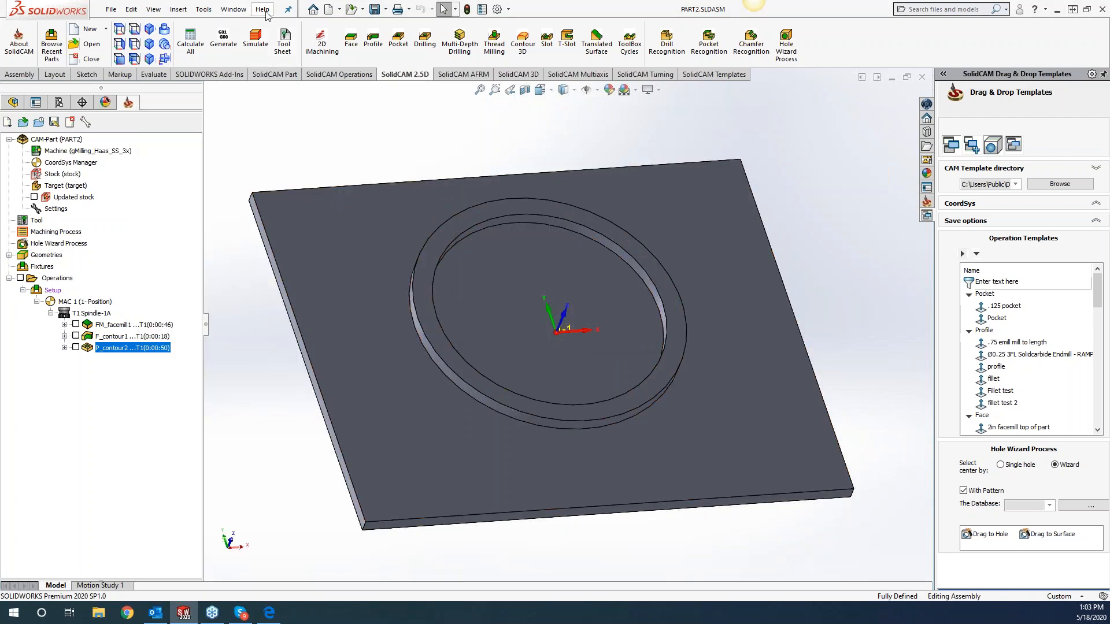
# Close the current CAM-Part and exit SolidCAM.
pyautogui.click(71, 122)
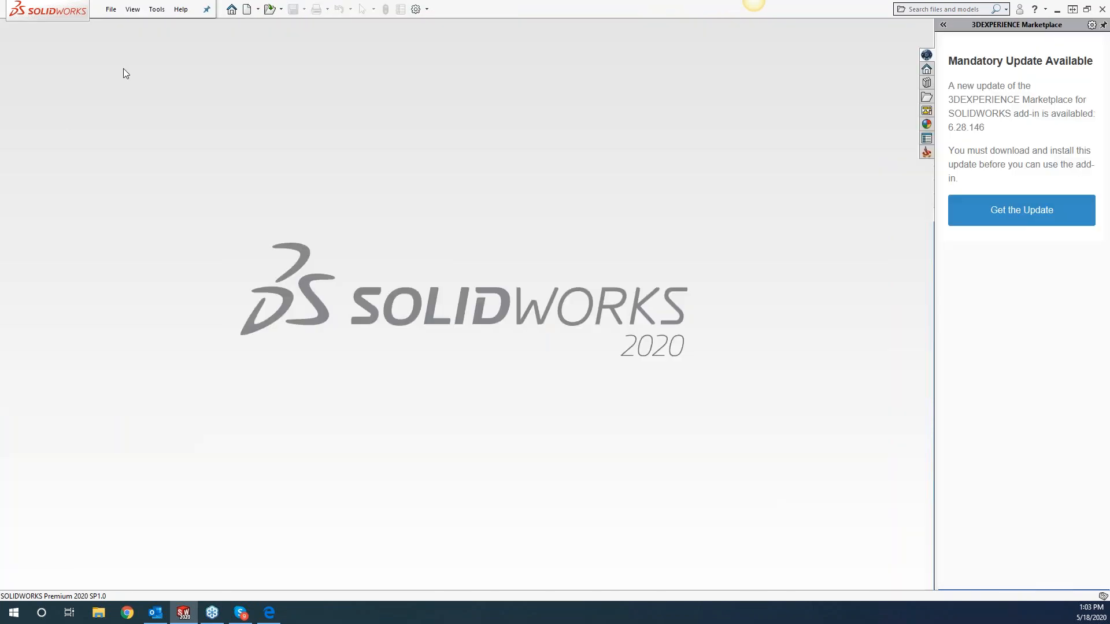
pyautogui.click(157, 9)
pyautogui.moveTo(187, 53)
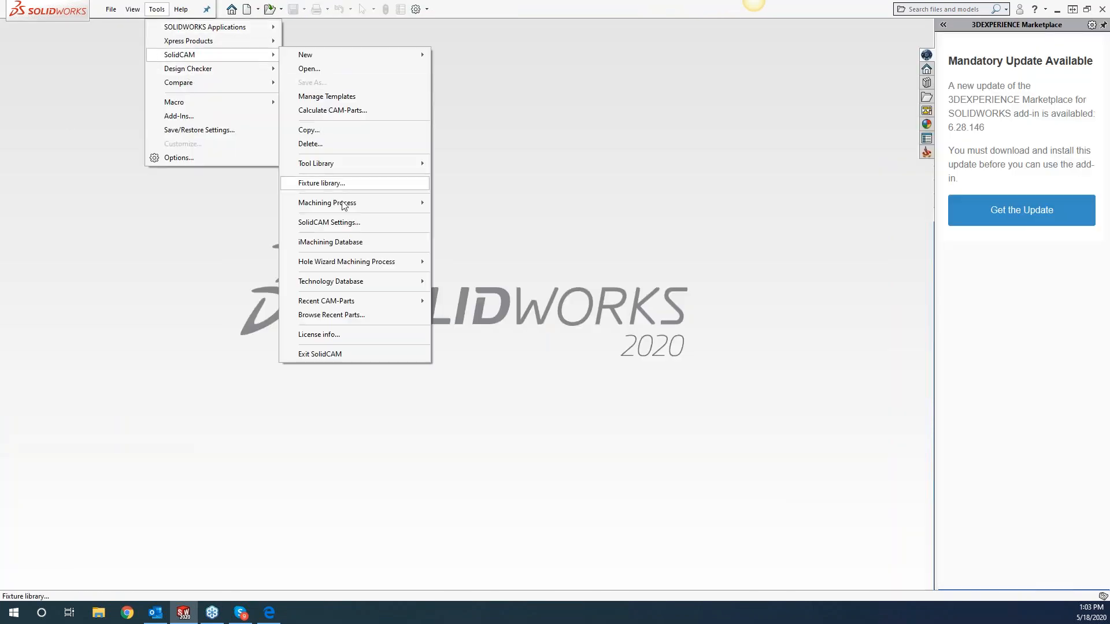
pyautogui.click(319, 375)
# Reopen the PART2 CAM-Part from the recent CAM-Parts.
pyautogui.click(157, 9)
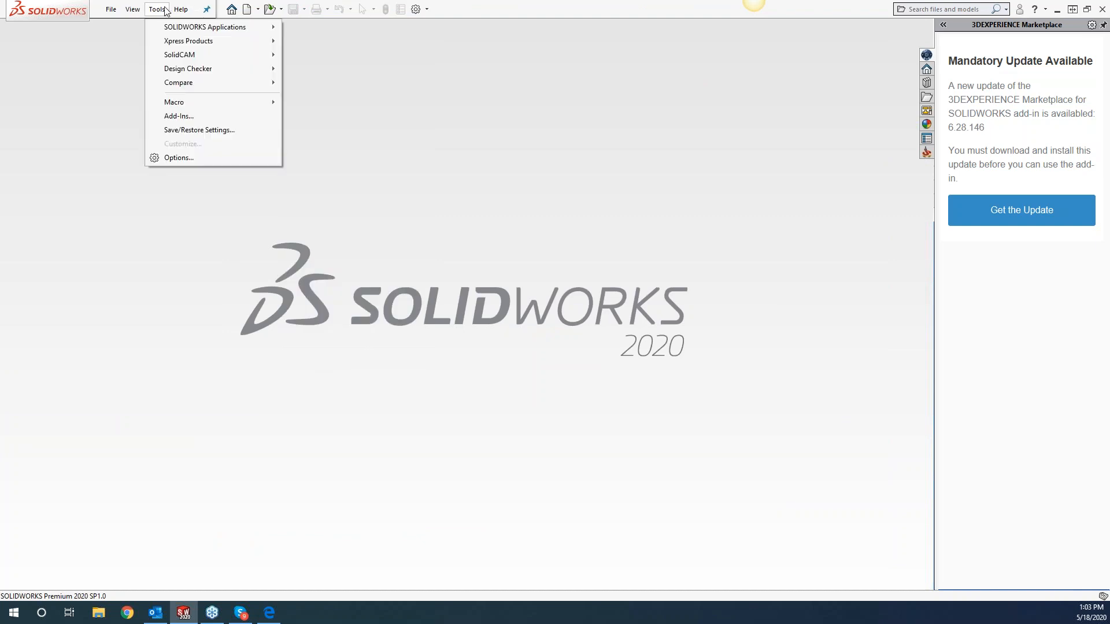
pyautogui.moveTo(168, 53)
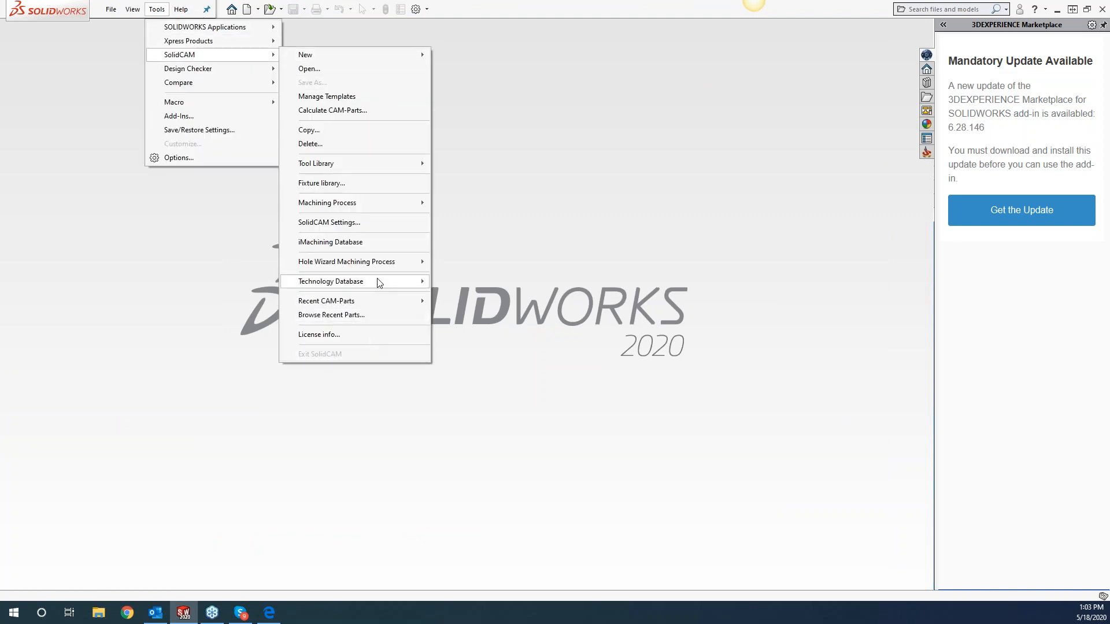
pyautogui.click(385, 302)
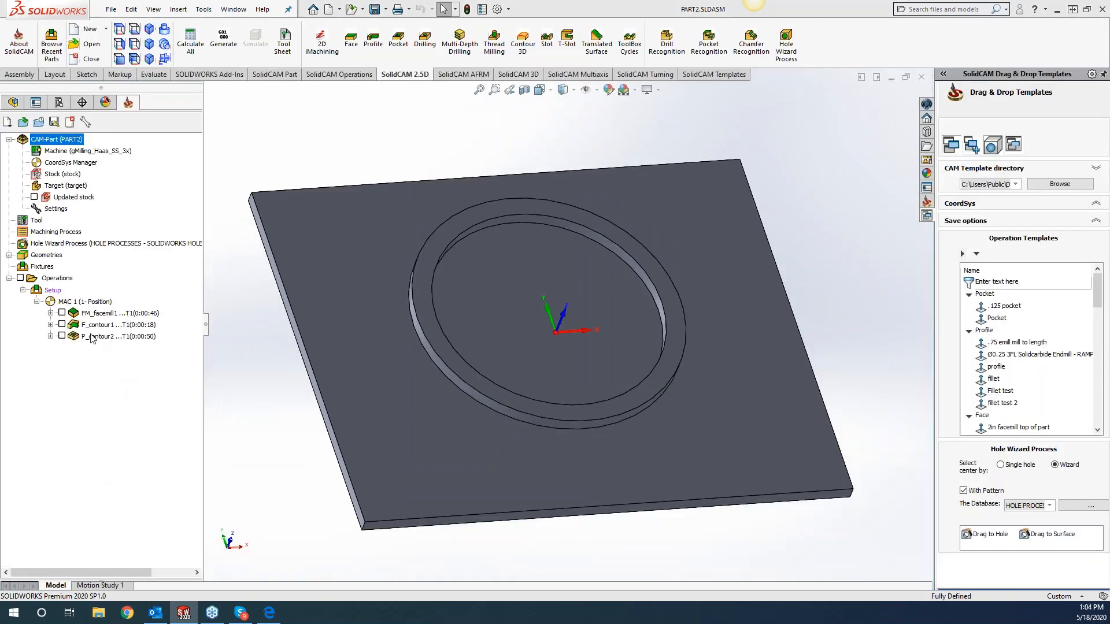
# Show the tool images in the CAM tree of the reopened part.
pyautogui.rightClick(64, 280)
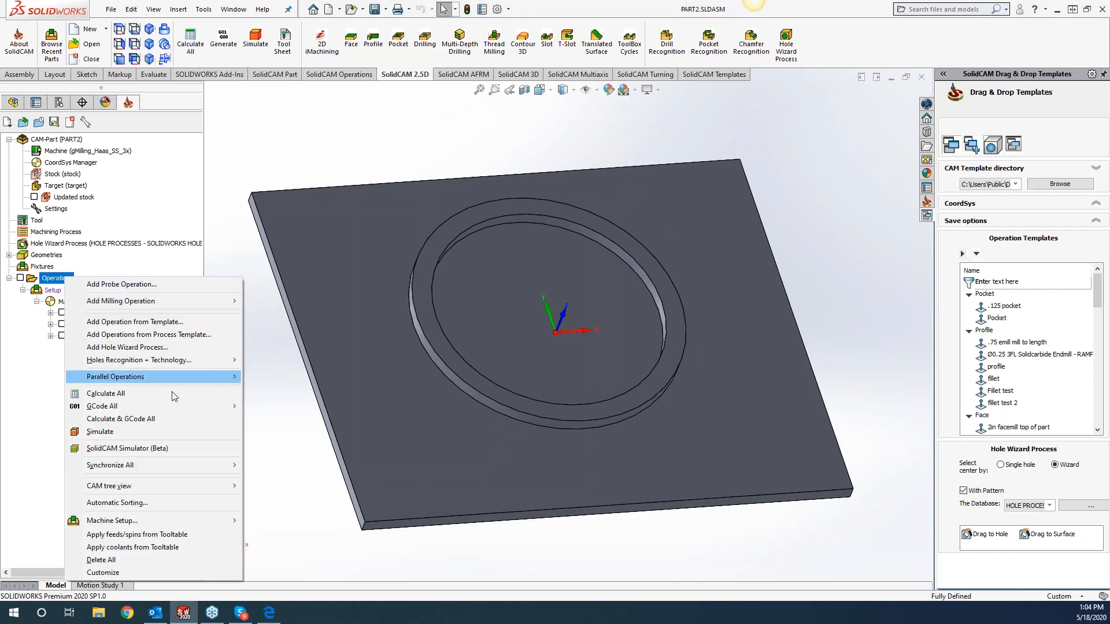
pyautogui.moveTo(164, 486)
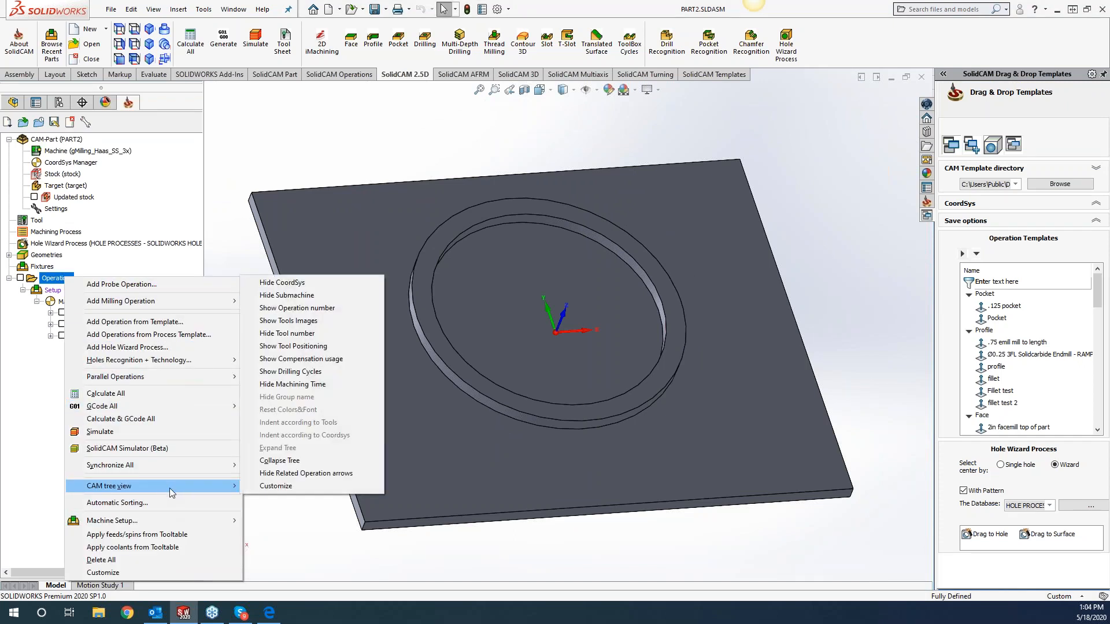
pyautogui.click(312, 321)
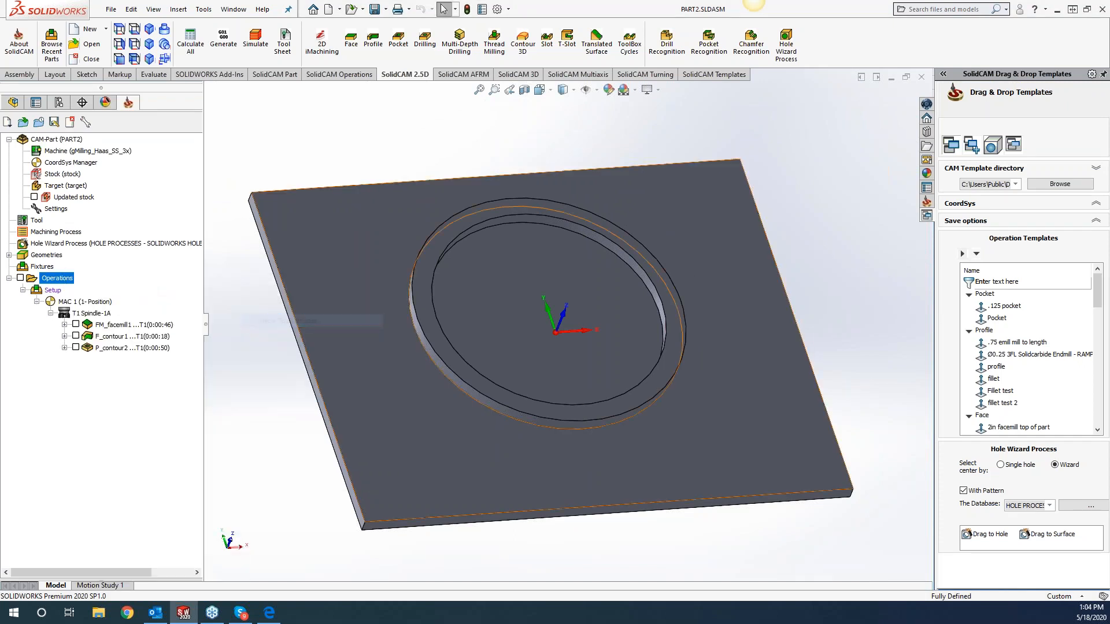
# Add a Pocket operation after P_contour2, using the floor face of the circular recess as its geometry.
pyautogui.rightClick(126, 349)
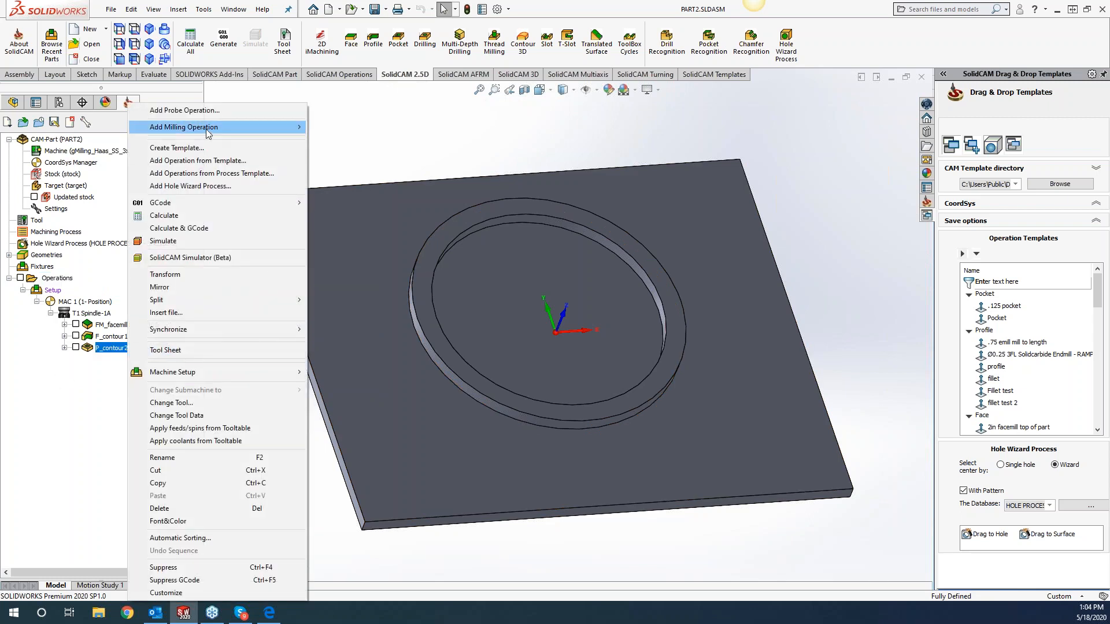
pyautogui.moveTo(289, 127)
pyautogui.click(341, 197)
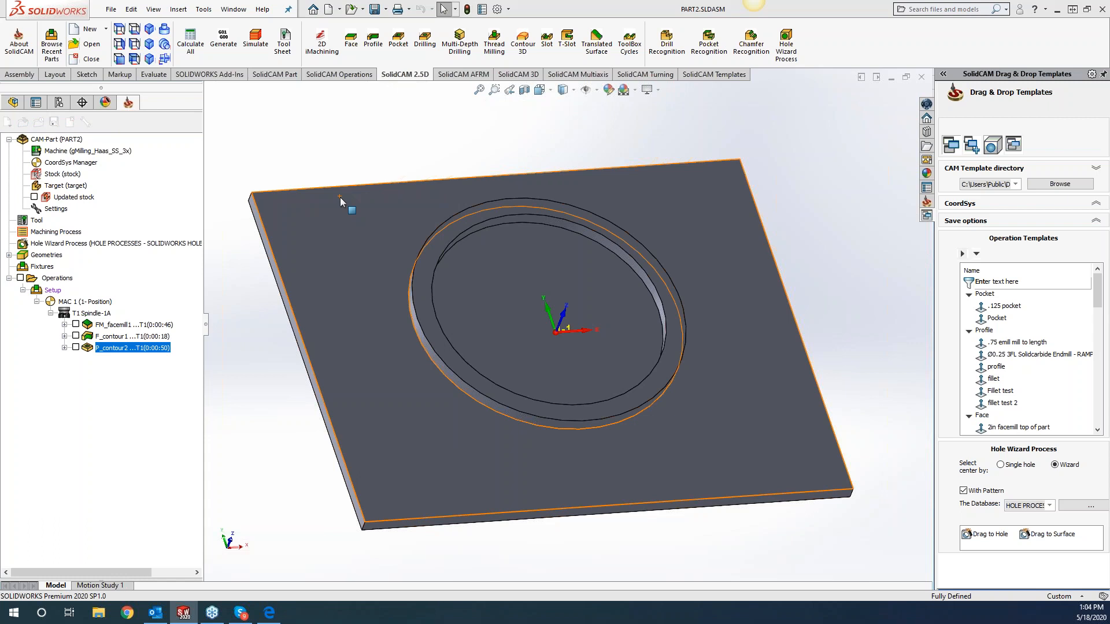
pyautogui.click(241, 139)
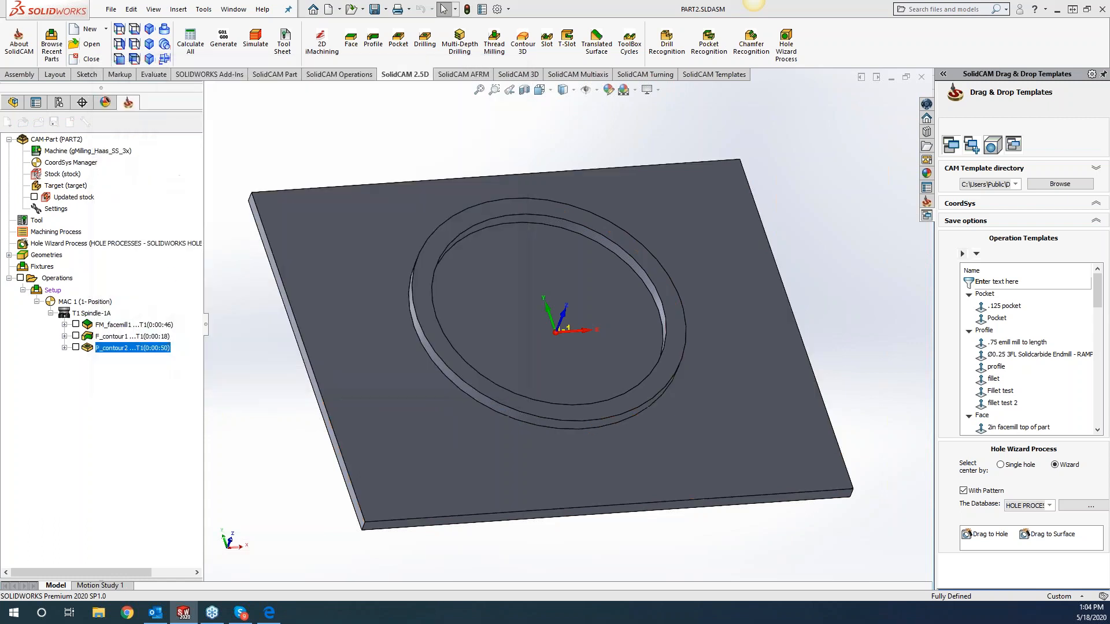
pyautogui.click(450, 283)
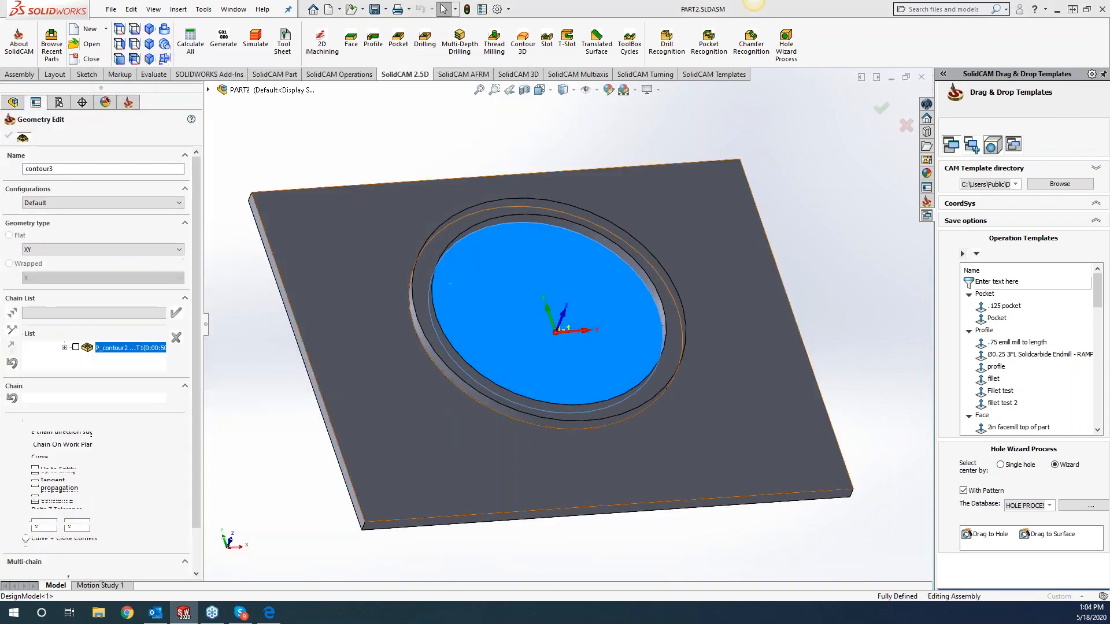
pyautogui.click(8, 136)
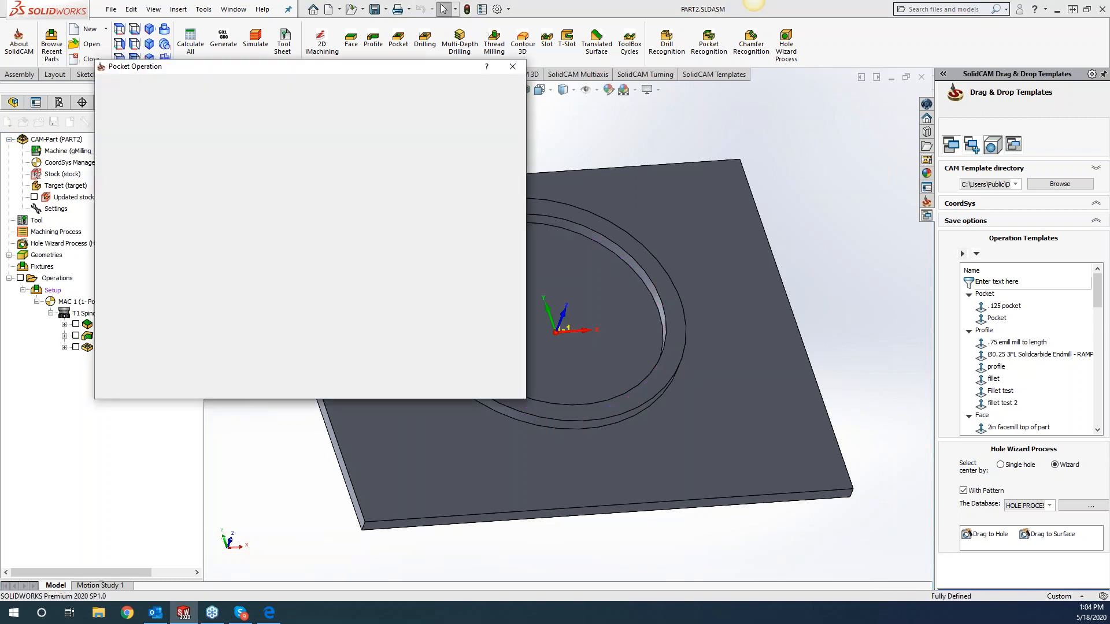
# Assign a new 0.25 inch end mill to the pocket operation, then save, calculate and close the operation.
pyautogui.click(138, 126)
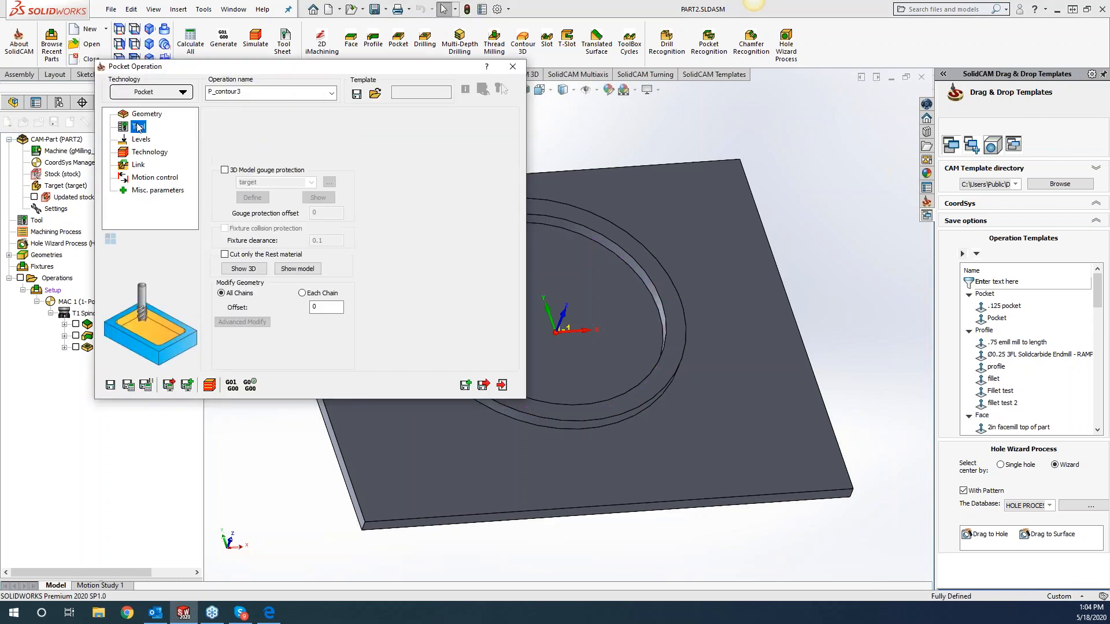
pyautogui.click(289, 293)
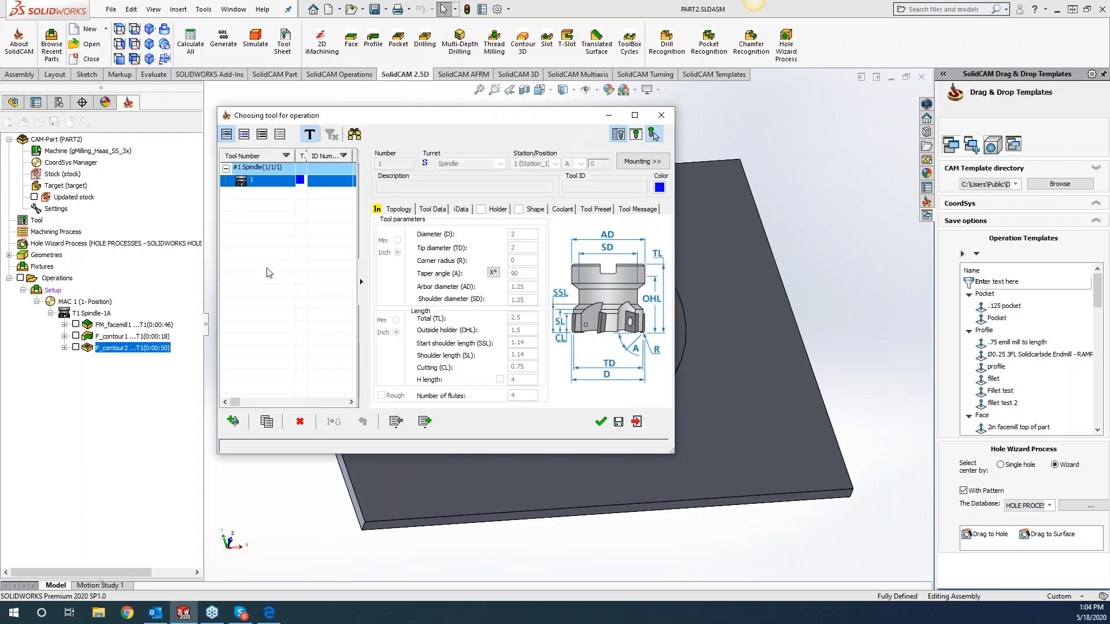
pyautogui.click(652, 134)
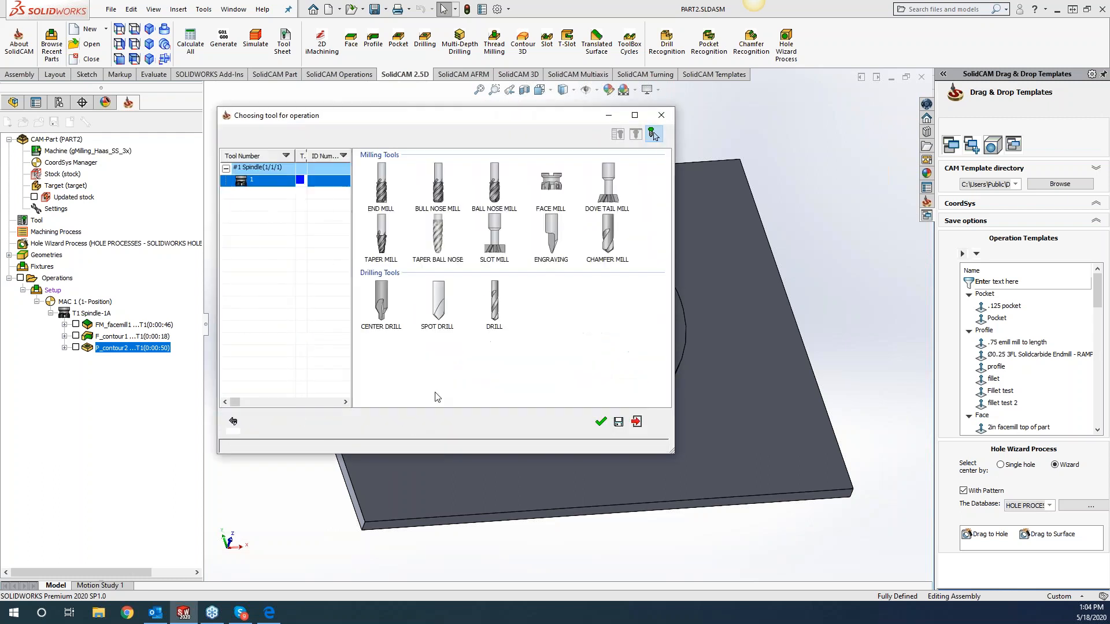
pyautogui.doubleClick(405, 188)
pyautogui.click(599, 421)
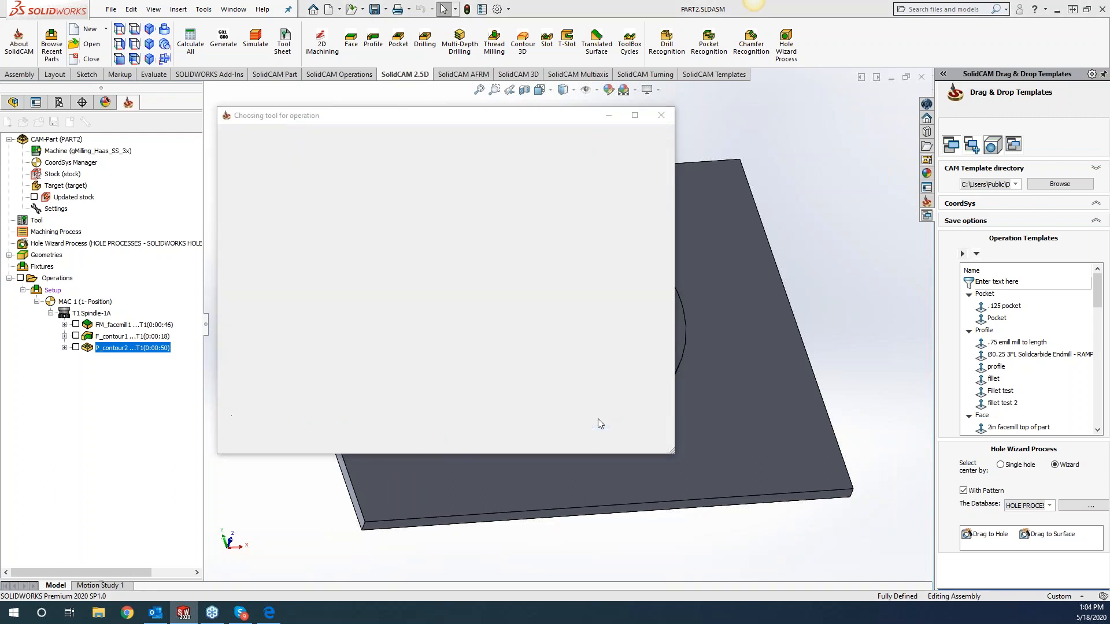
pyautogui.click(129, 385)
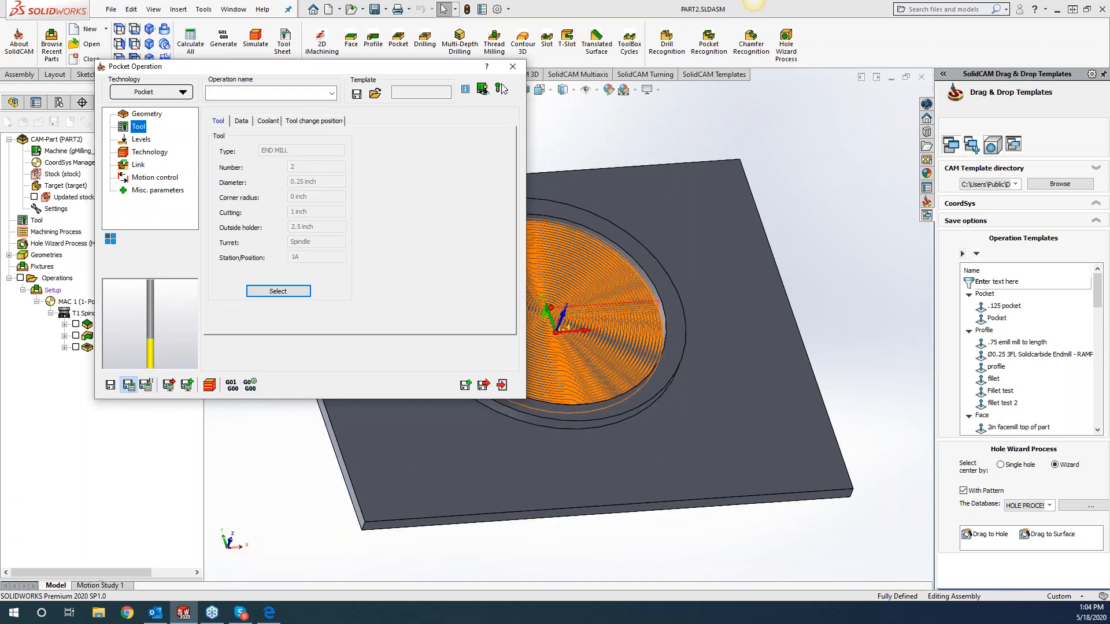
pyautogui.click(512, 67)
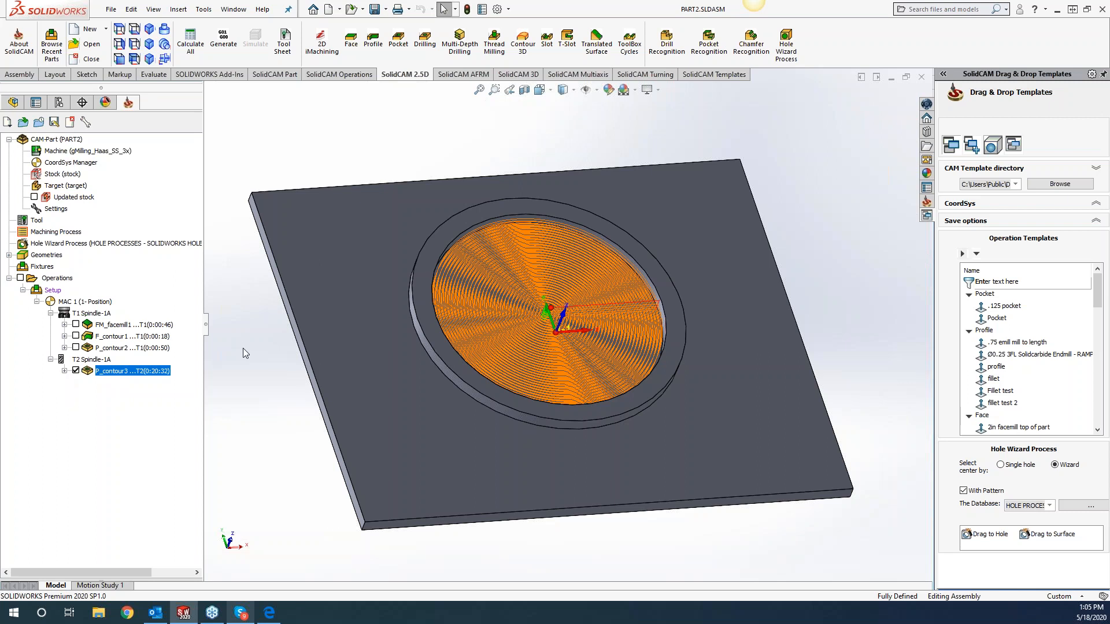
# Show the tool positioning beside the operations in the CAM tree.
pyautogui.rightClick(67, 274)
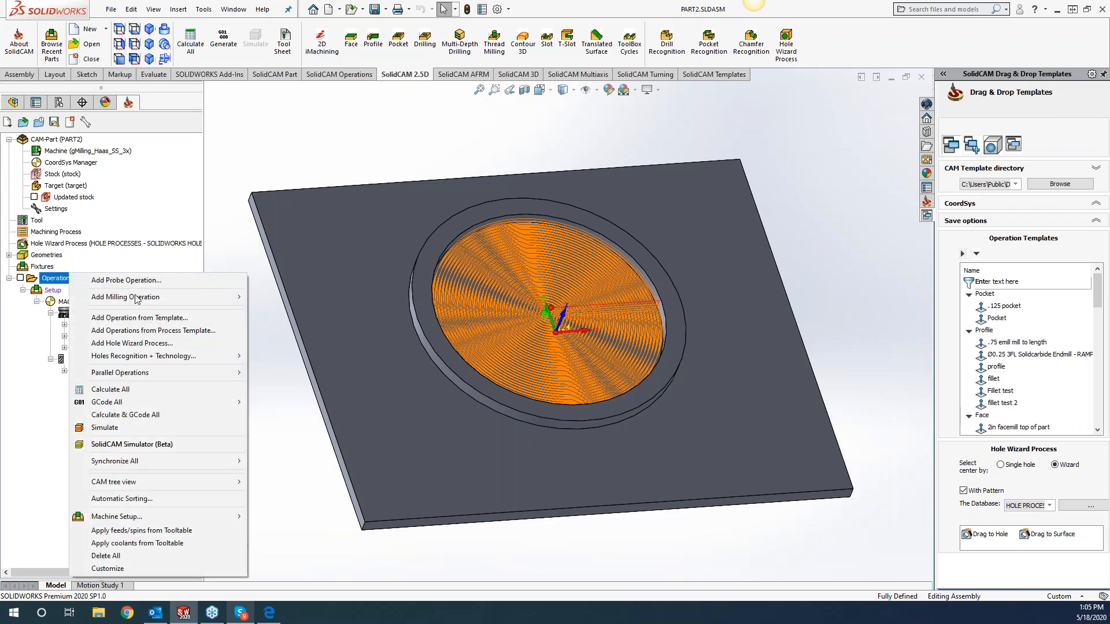
pyautogui.moveTo(145, 481)
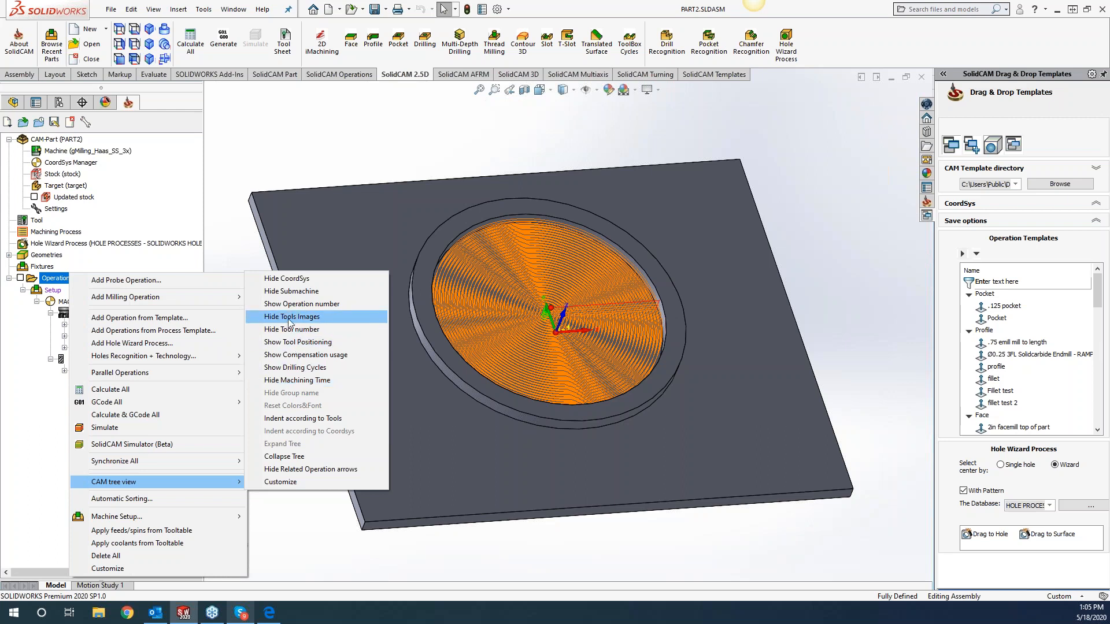
pyautogui.click(316, 343)
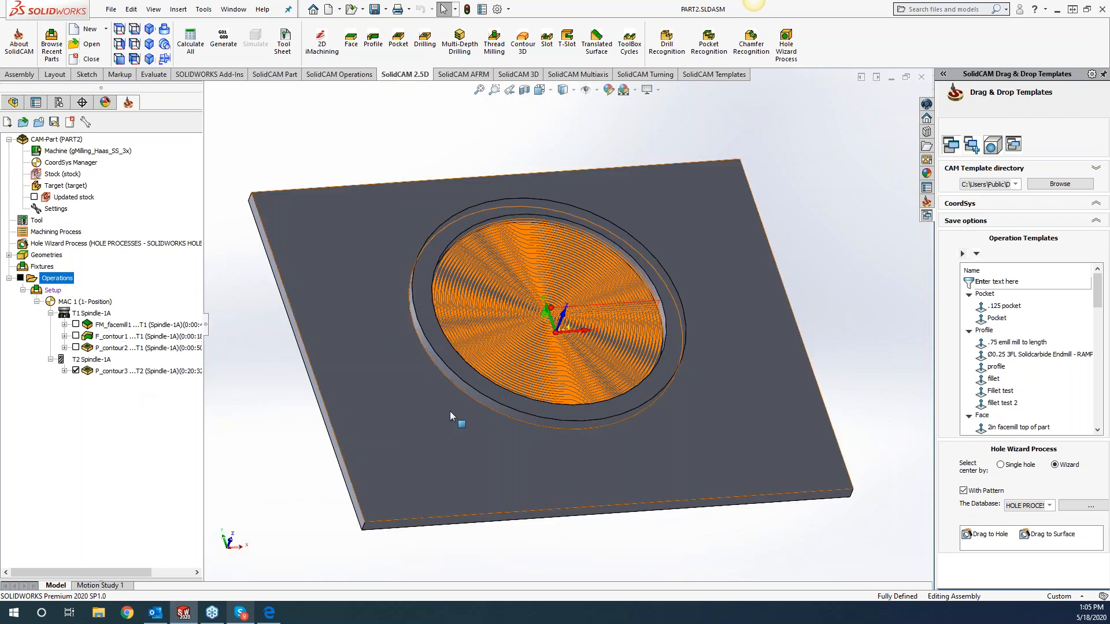
pyautogui.rightClick(63, 279)
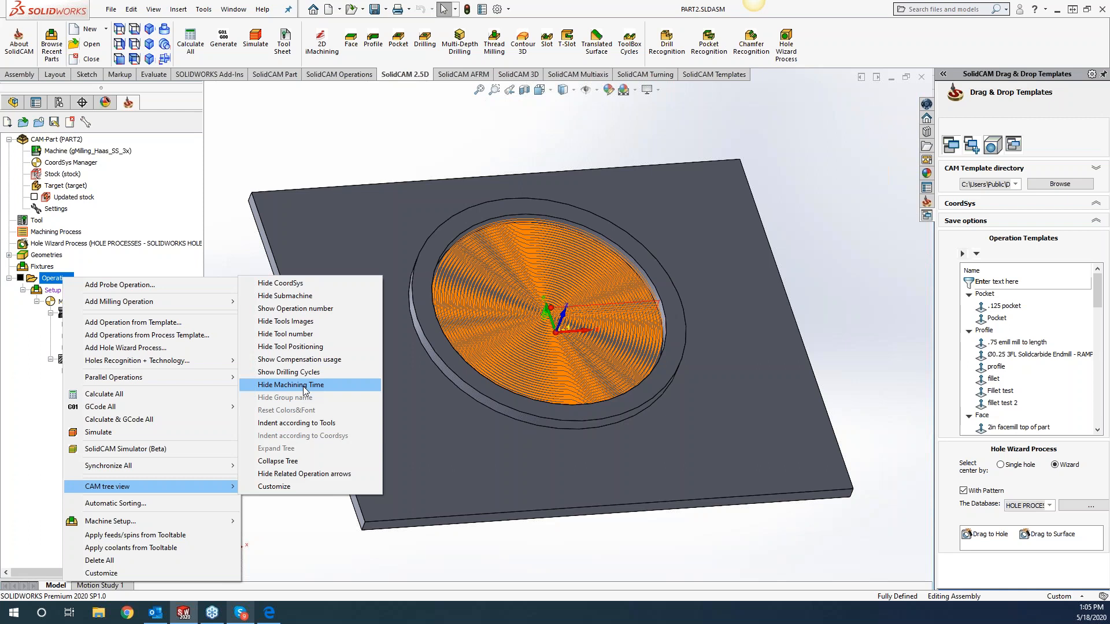
pyautogui.click(268, 162)
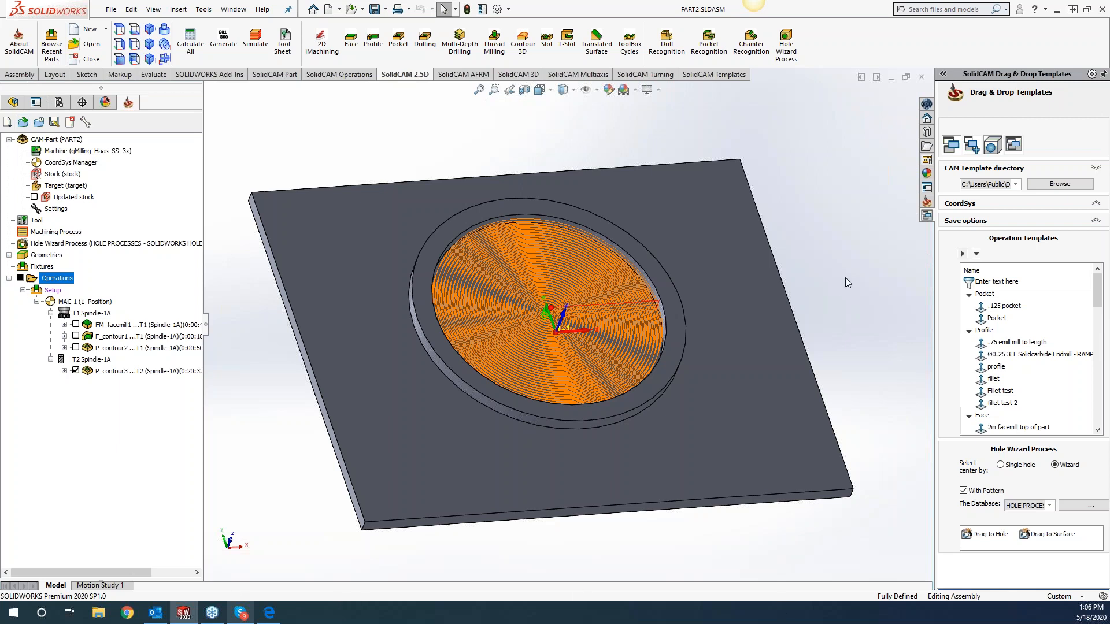
# Unpin the templates task pane and add the SolidCAM 2.5D Face command to the end of the Sketch commands in the CommandManager.
pyautogui.click(1103, 74)
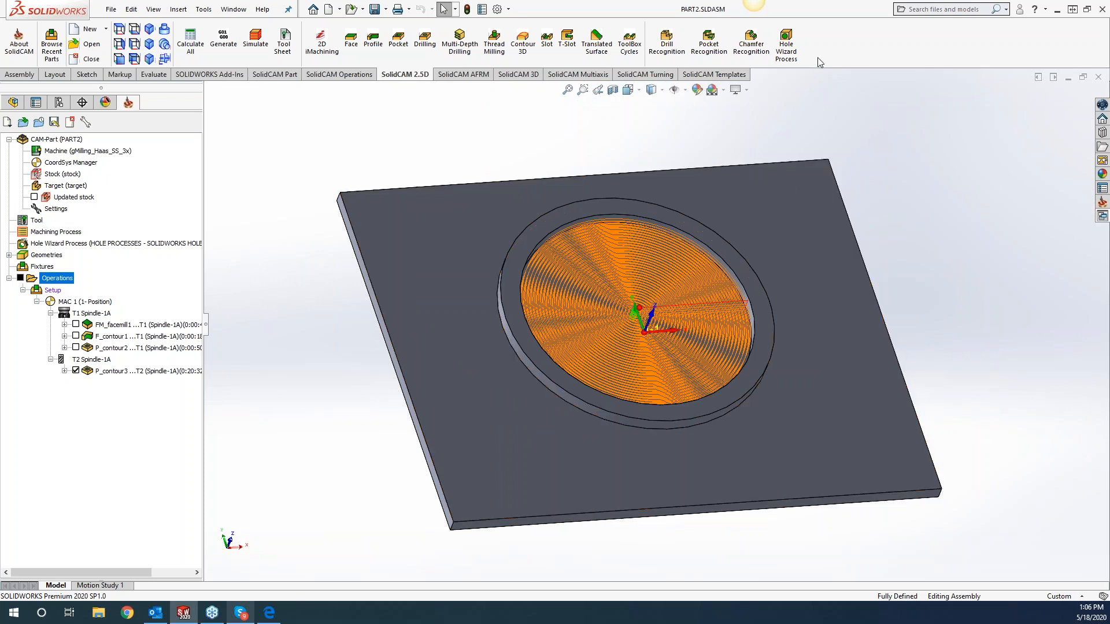
pyautogui.rightClick(735, 75)
pyautogui.click(772, 137)
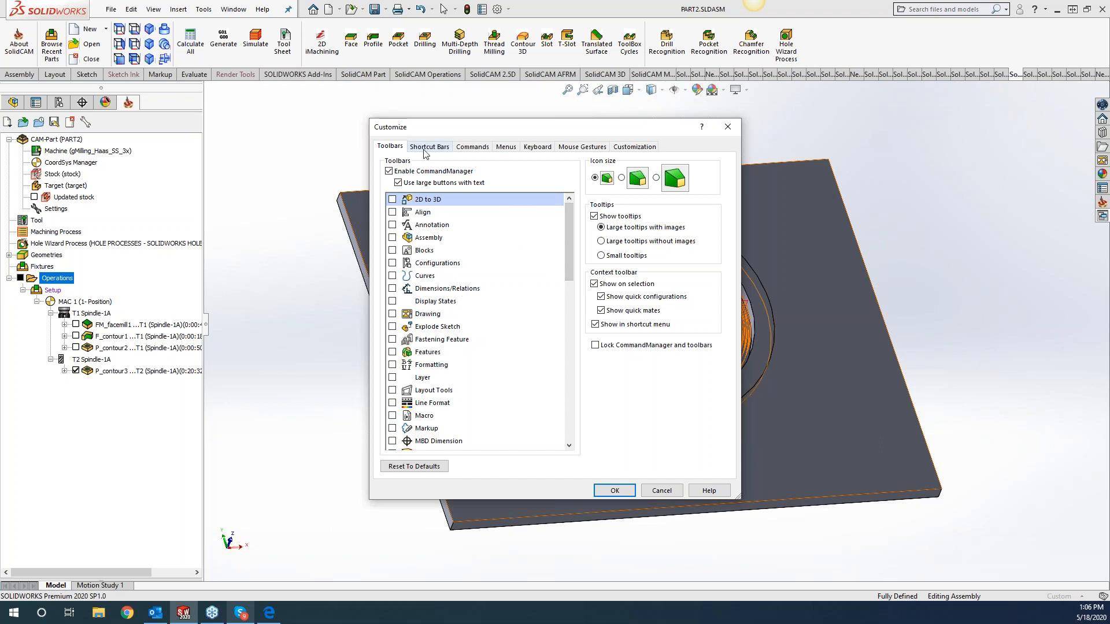
pyautogui.click(468, 148)
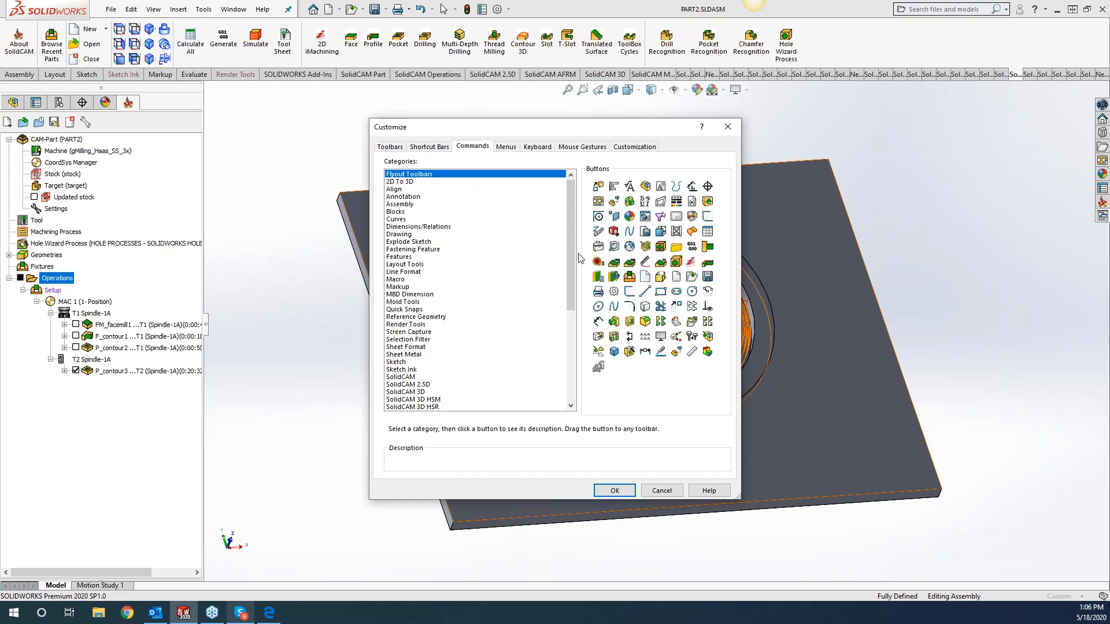
pyautogui.click(404, 385)
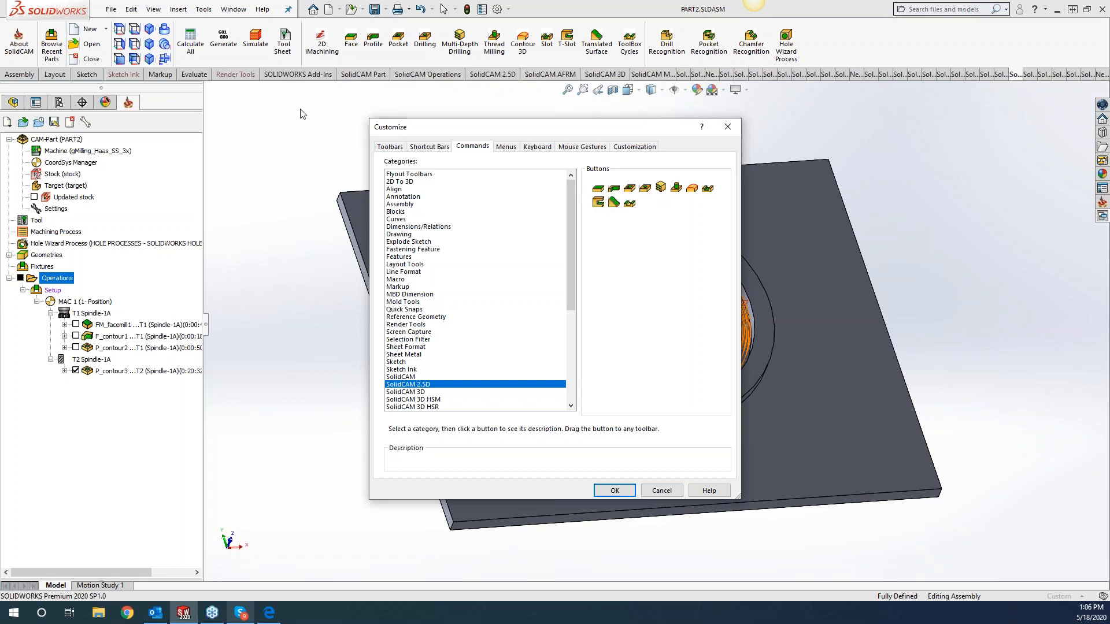
pyautogui.click(229, 77)
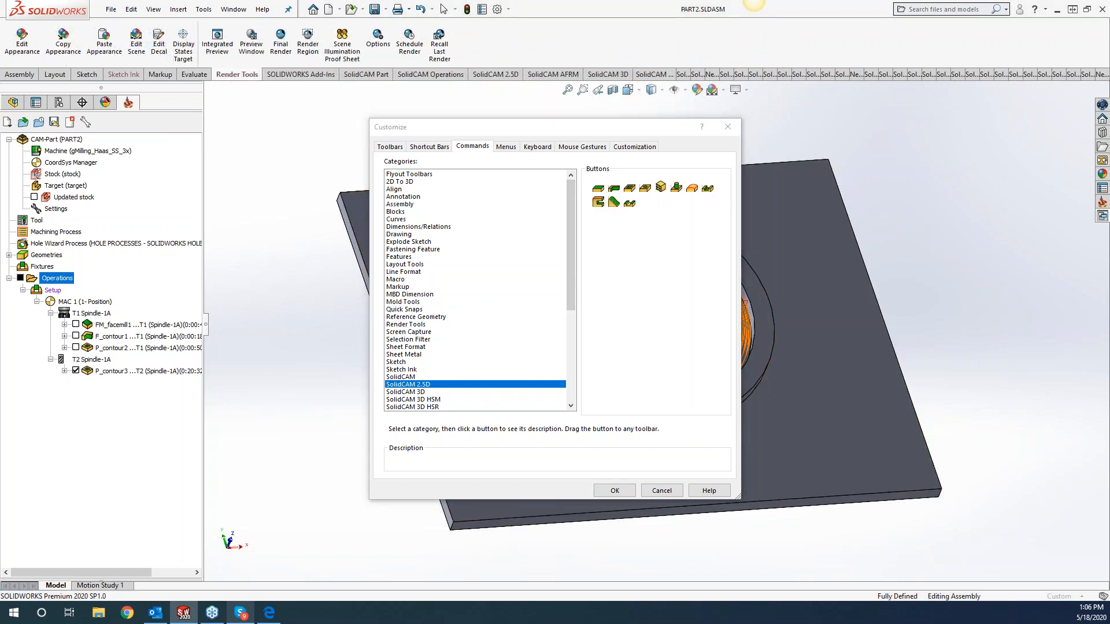
pyautogui.click(87, 74)
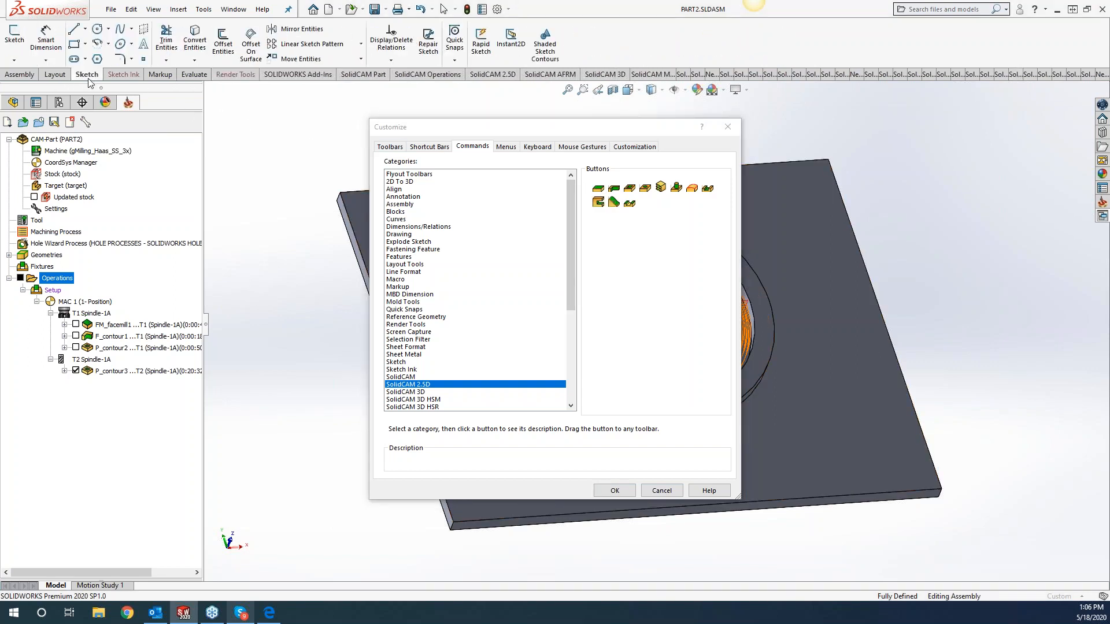
pyautogui.moveTo(598, 202)
pyautogui.mouseDown()
pyautogui.moveTo(601, 36)
pyautogui.moveTo(587, 45)
pyautogui.mouseUp()
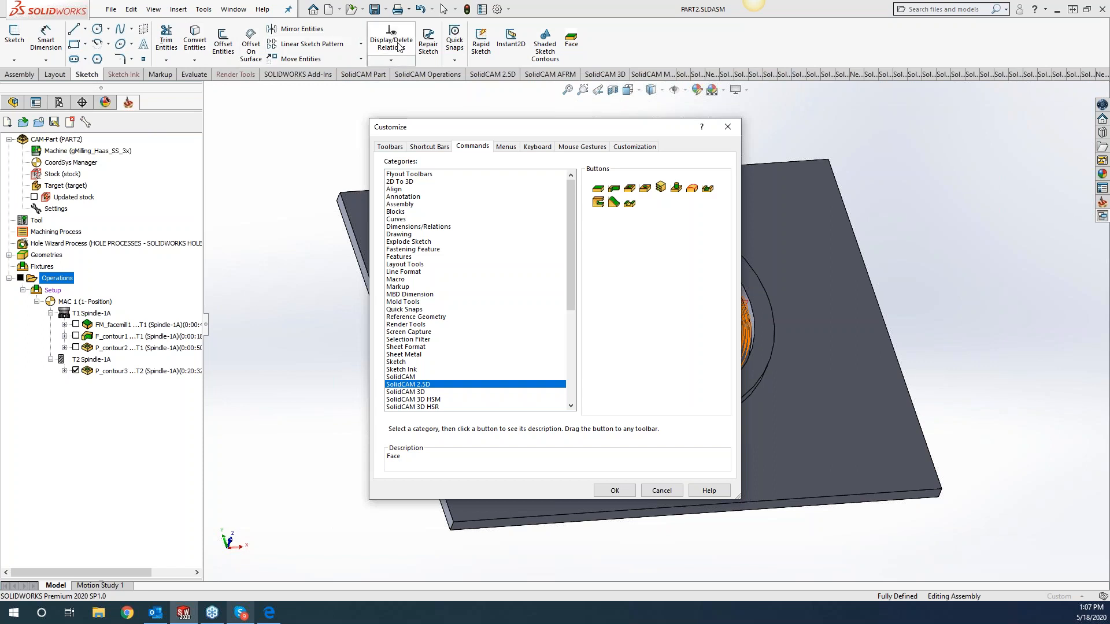
pyautogui.click(429, 146)
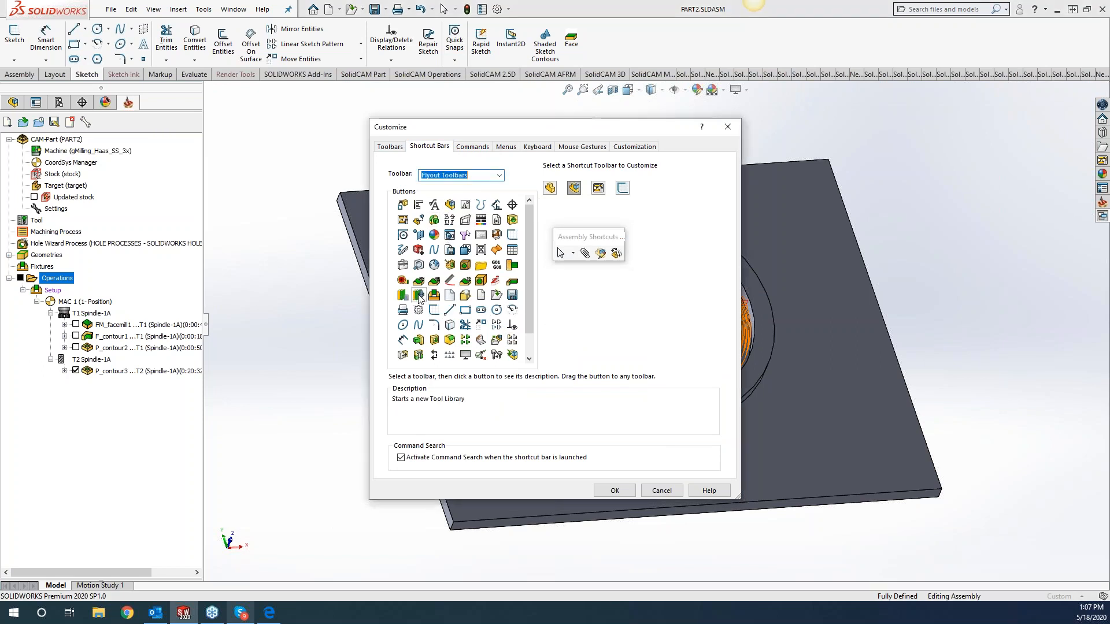
pyautogui.moveTo(418, 296); pyautogui.dragTo(597, 416)
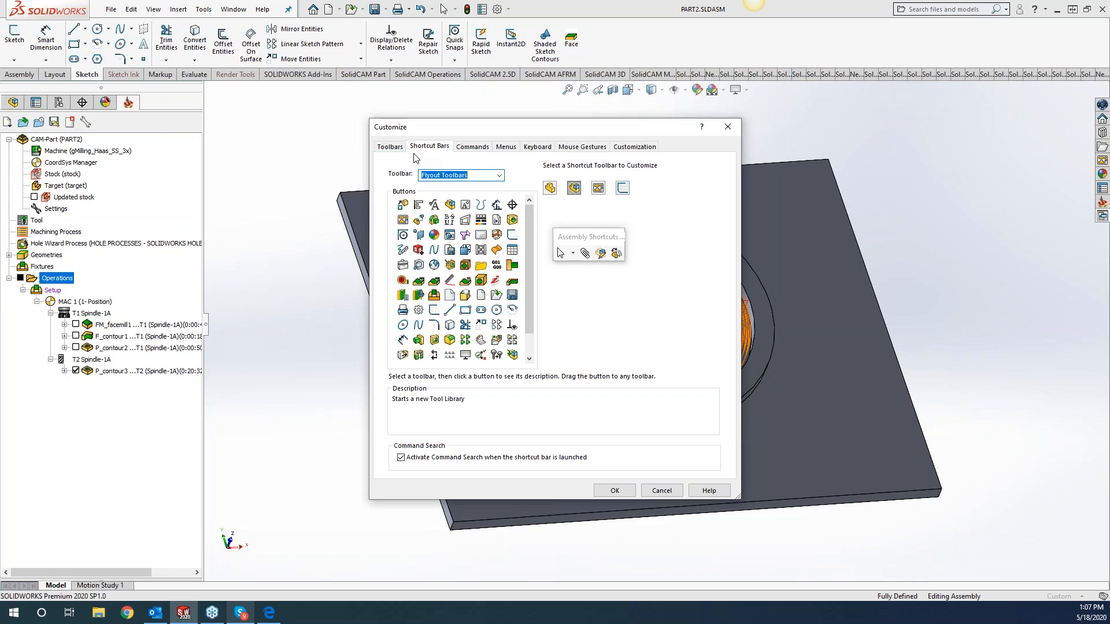
pyautogui.click(499, 179)
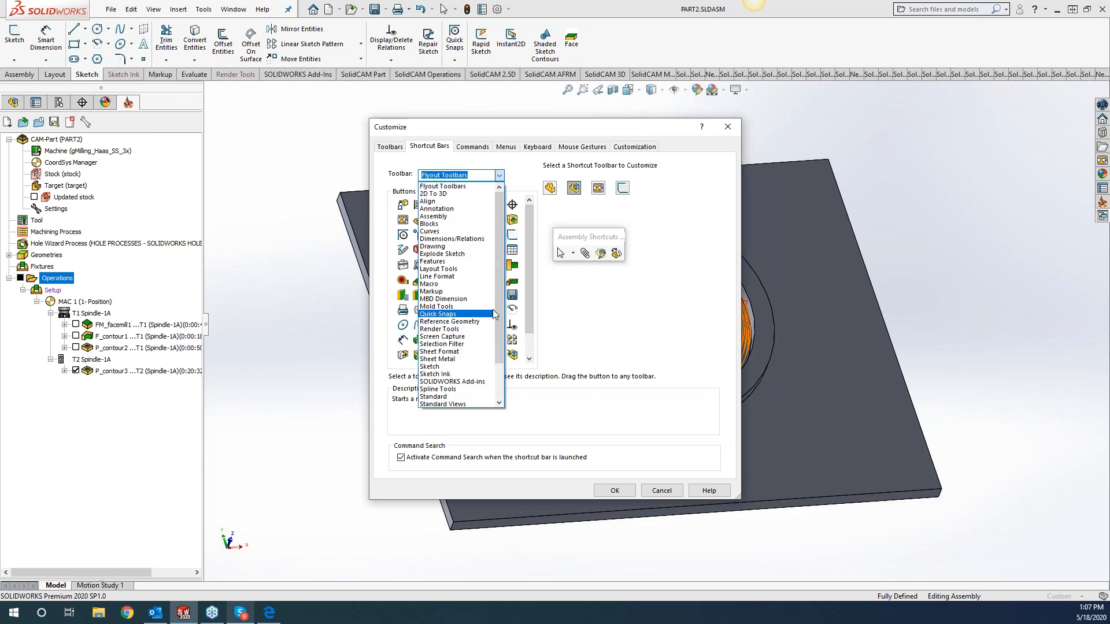
pyautogui.scroll(-3, 499, 335)
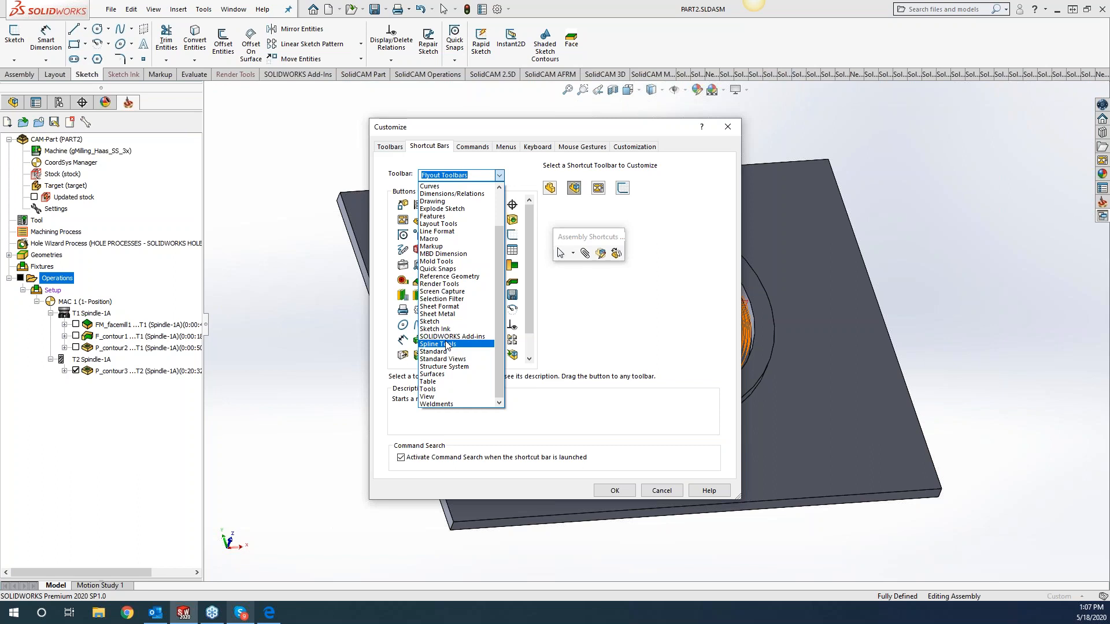
# Display the SolidCAM toolbar and dock it vertically alongside the CAM tree.
pyautogui.click(390, 145)
pyautogui.click(391, 145)
pyautogui.moveTo(565, 243); pyautogui.dragTo(570, 363)
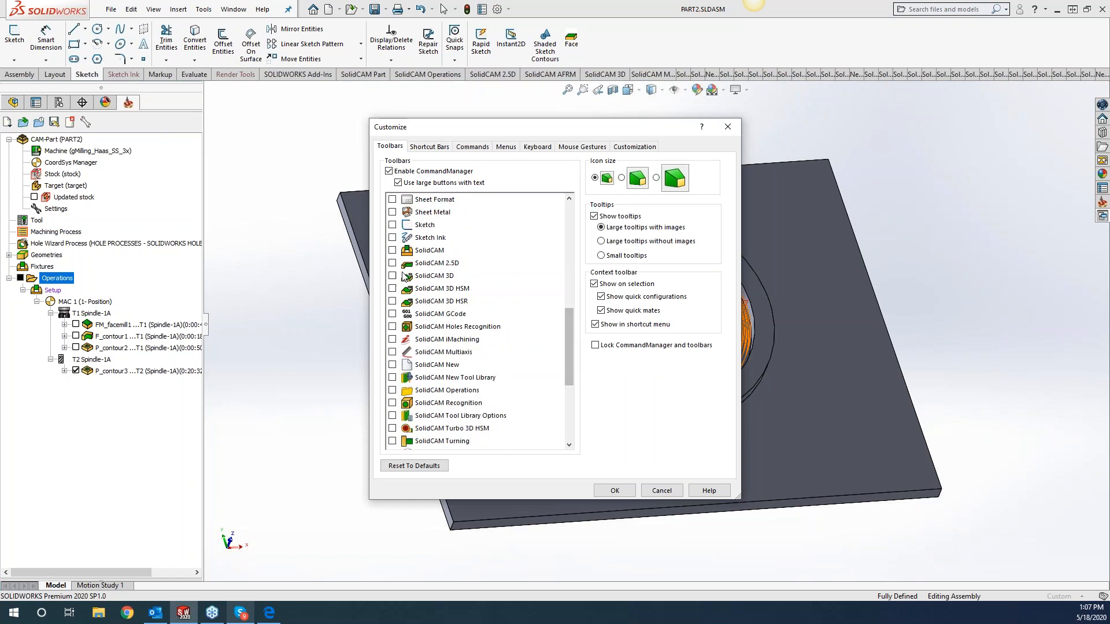
pyautogui.click(392, 250)
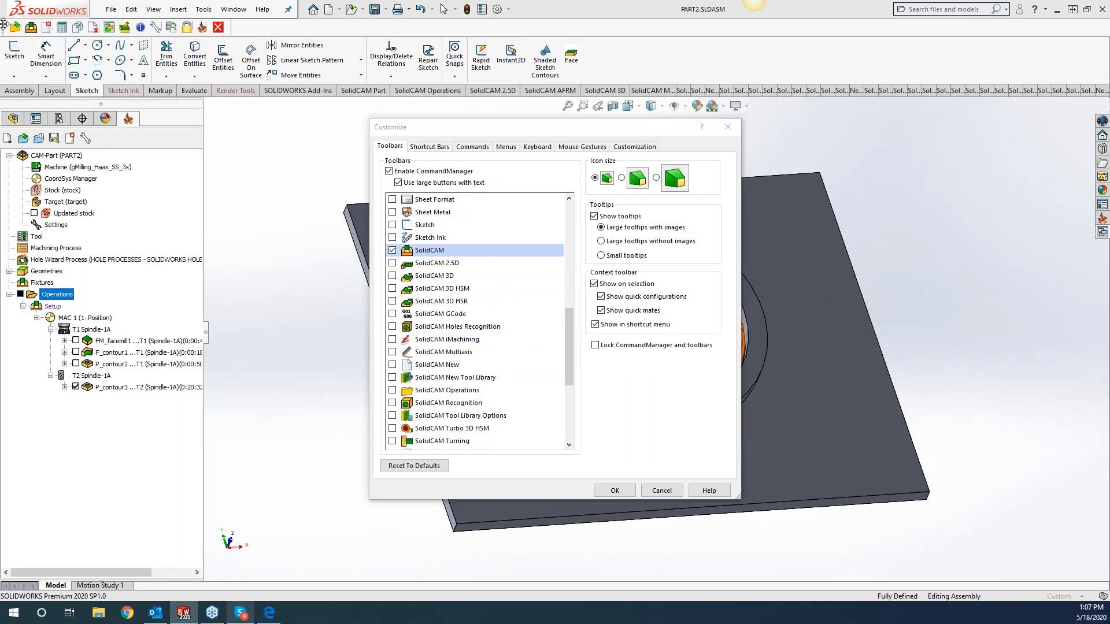
pyautogui.moveTo(4, 26); pyautogui.dragTo(9, 442)
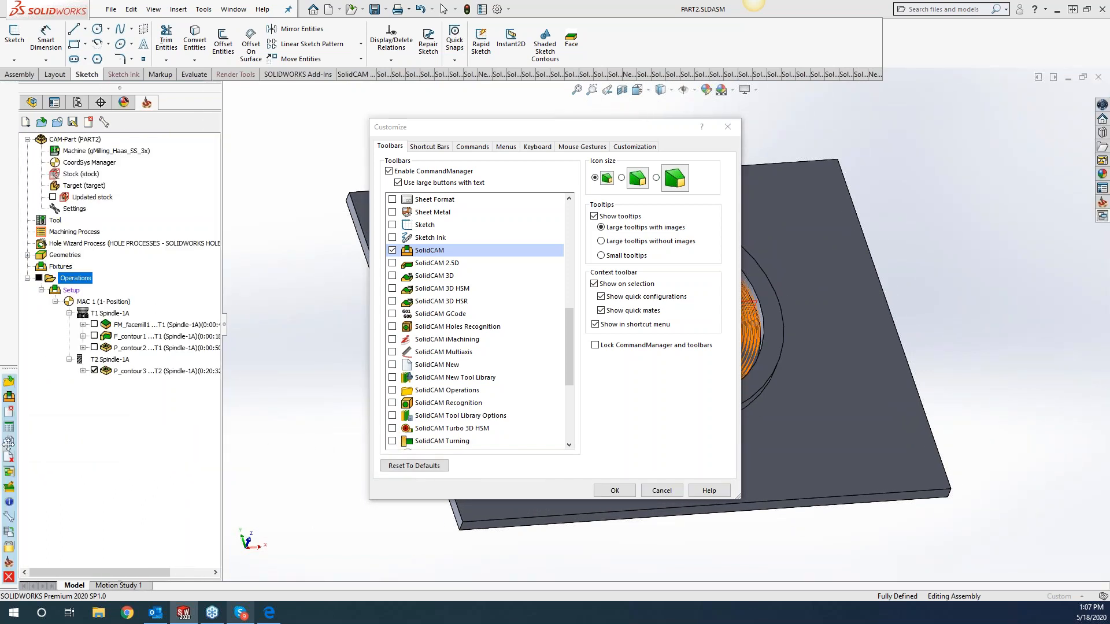
pyautogui.moveTo(9, 443); pyautogui.dragTo(8, 443)
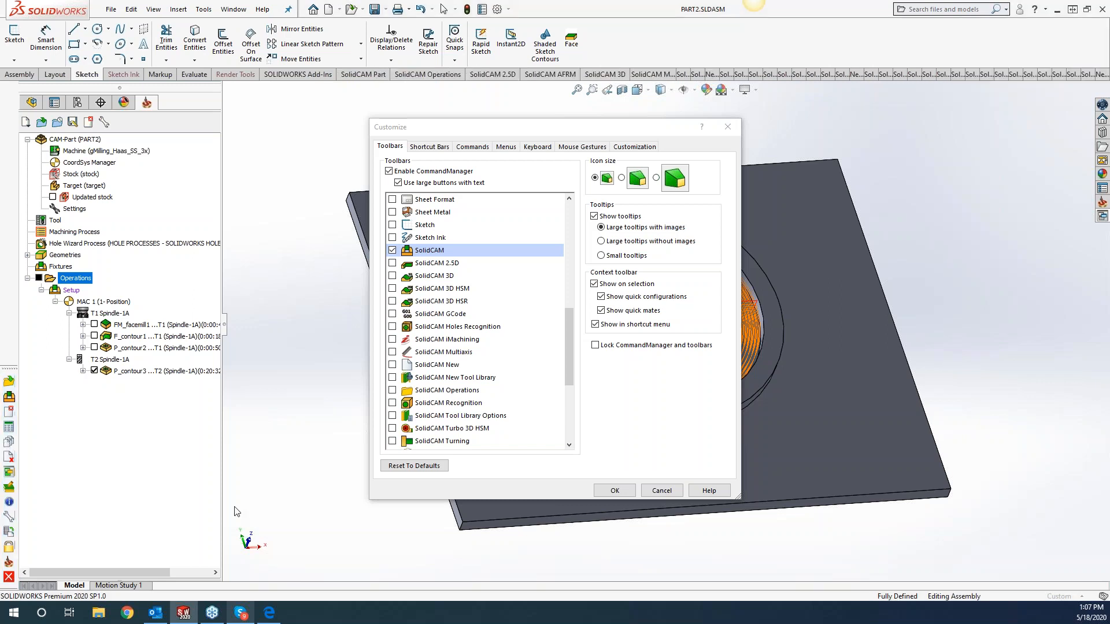
# Display the SolidCAM 2.5D toolbar and dock it at the upper end of the CAM tree, with the SolidCAM toolbar directly beneath it.
pyautogui.click(441, 264)
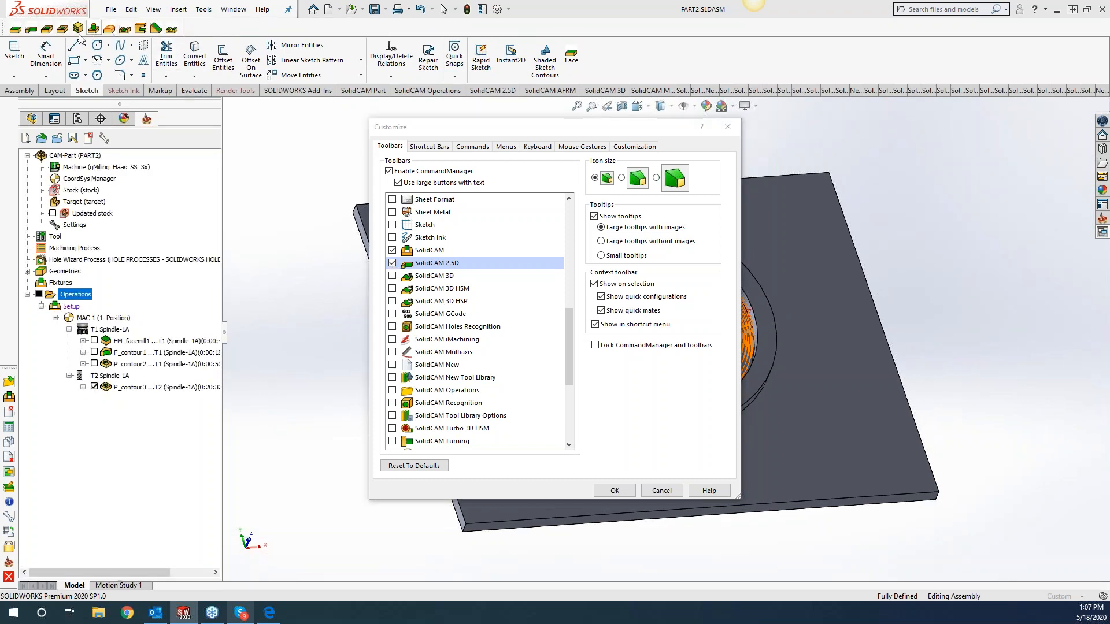
pyautogui.moveTo(4, 28); pyautogui.dragTo(5, 203)
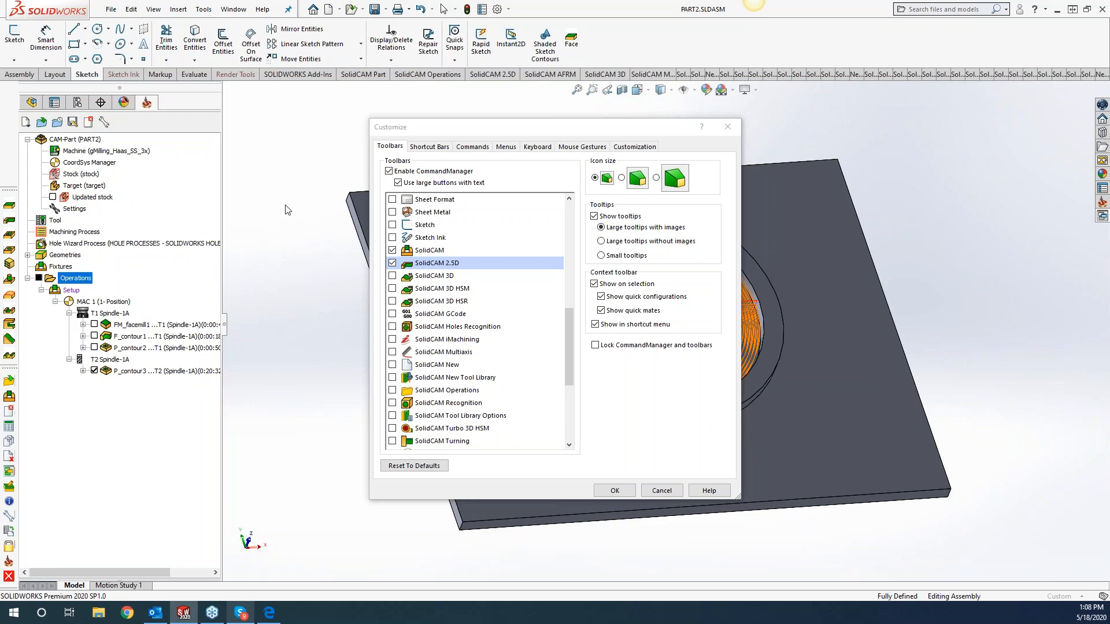
pyautogui.click(728, 126)
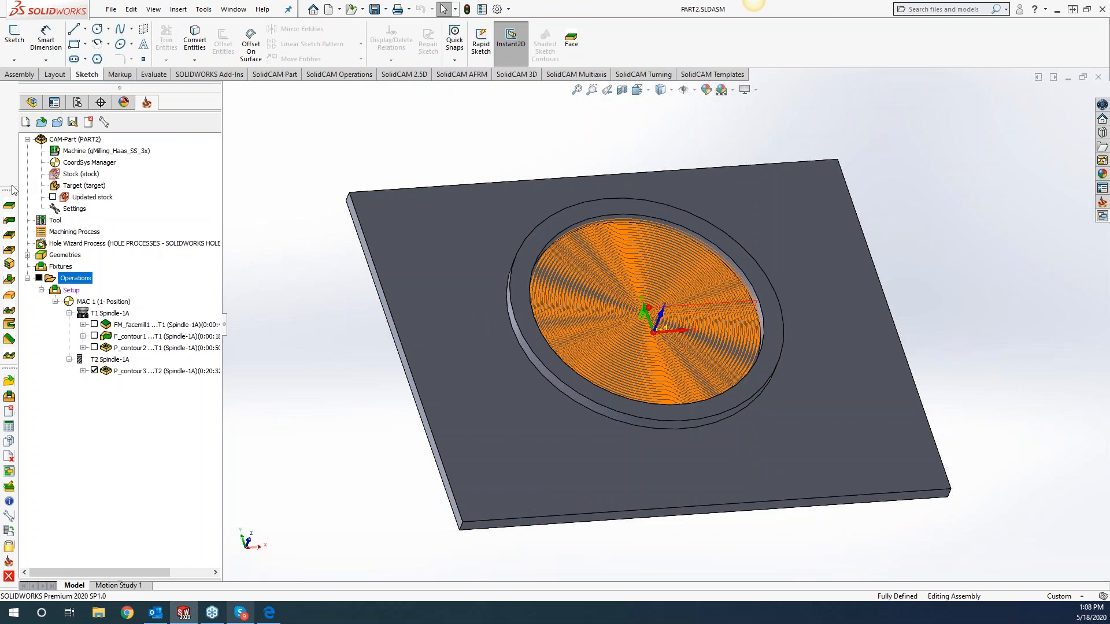
pyautogui.moveTo(12, 162); pyautogui.dragTo(10, 90)
pyautogui.moveTo(11, 367); pyautogui.dragTo(10, 272)
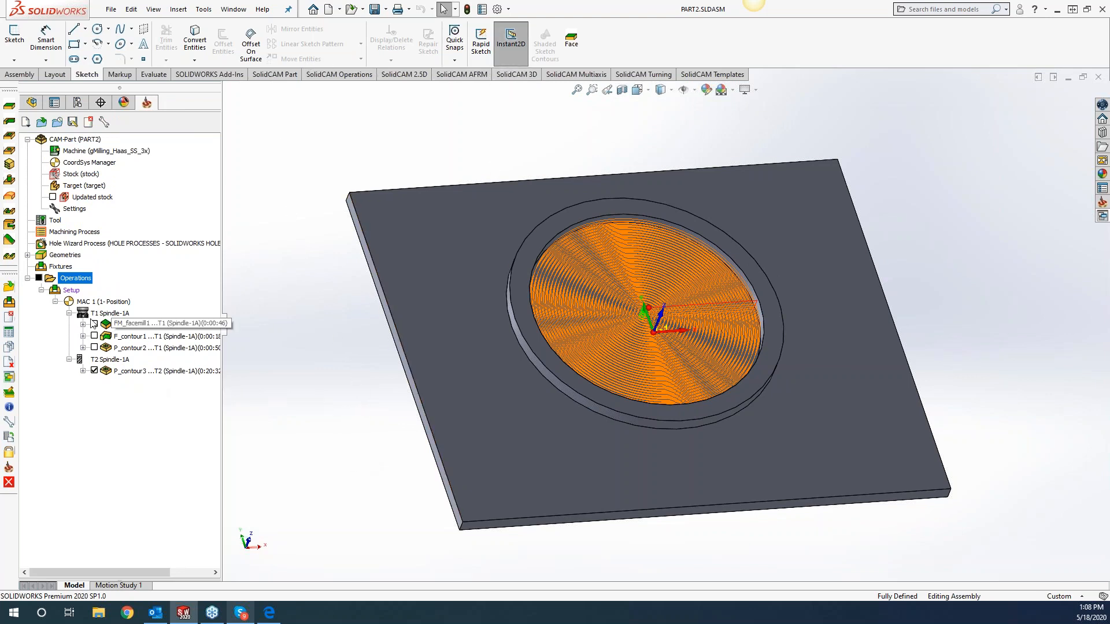
# Test the Face command from the docked SolidCAM 2.5D toolbar and from the Sketch commands, closing each new Face Milling operation without saving.
pyautogui.rightClick(74, 279)
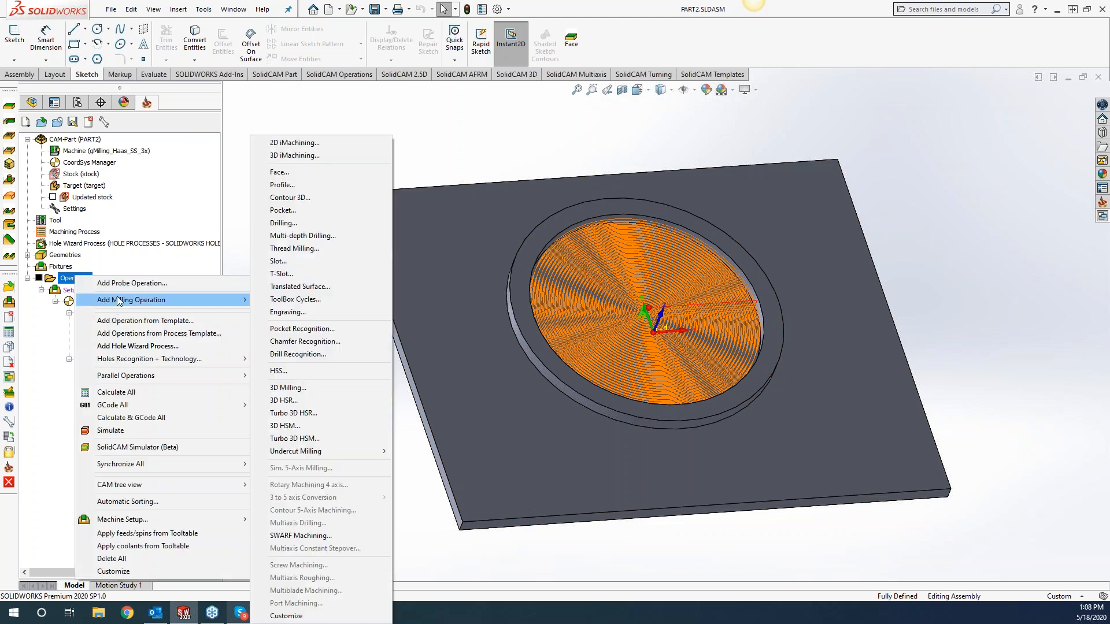
pyautogui.click(552, 131)
pyautogui.click(10, 106)
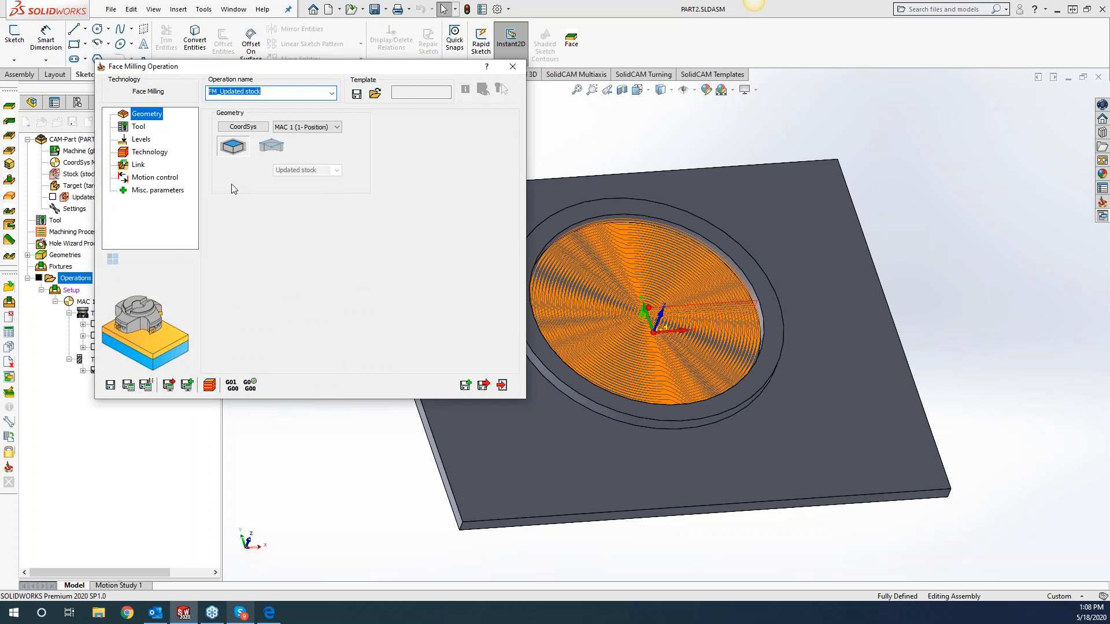
pyautogui.click(512, 68)
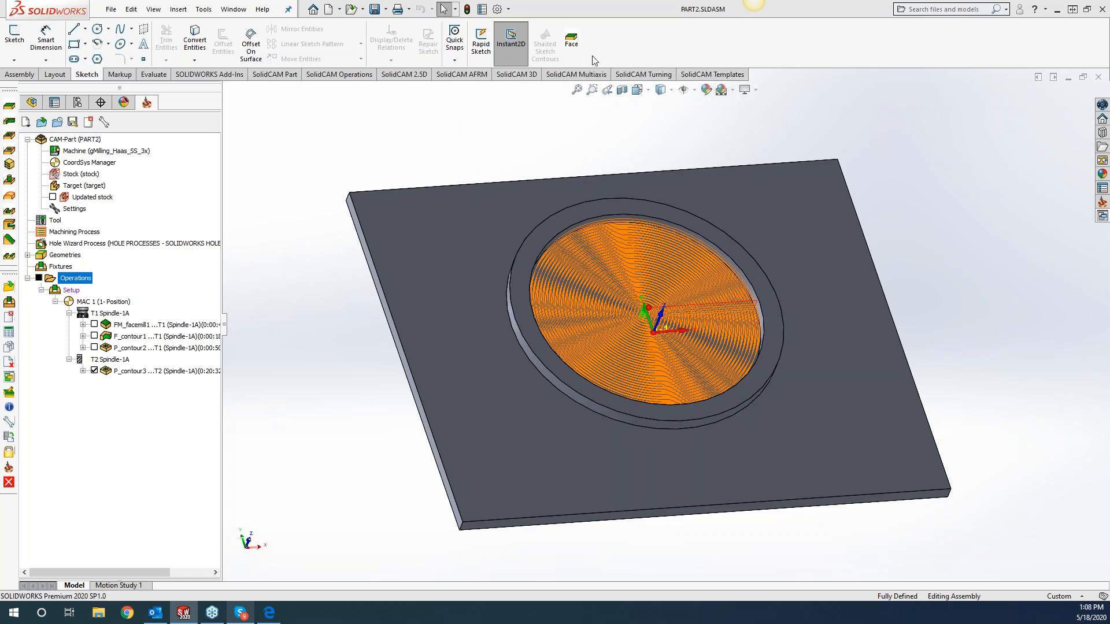
pyautogui.click(571, 44)
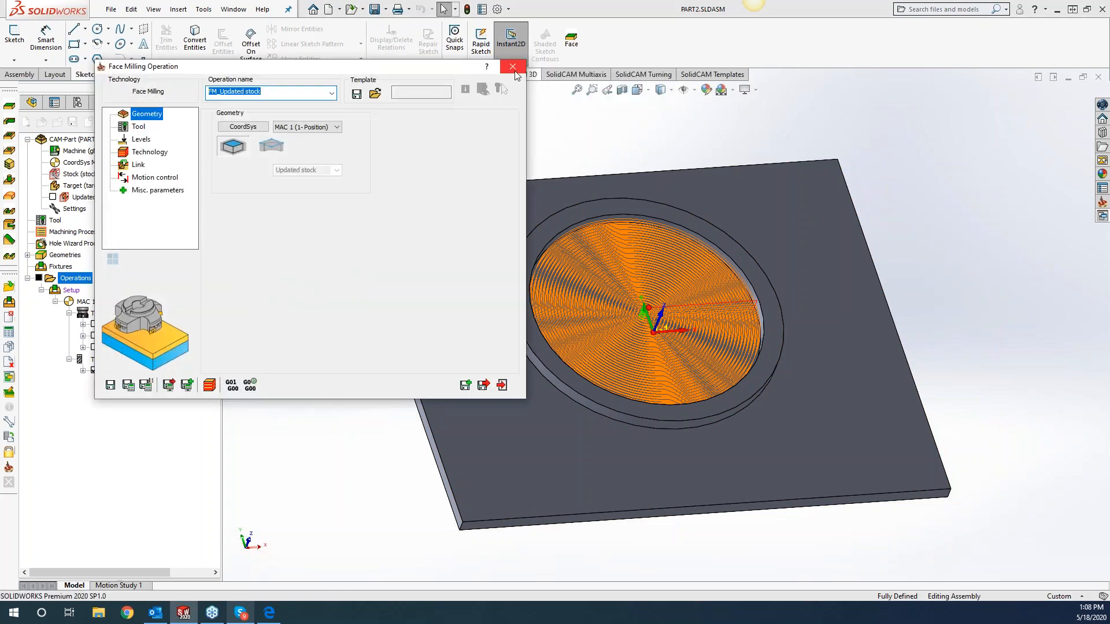
pyautogui.click(512, 67)
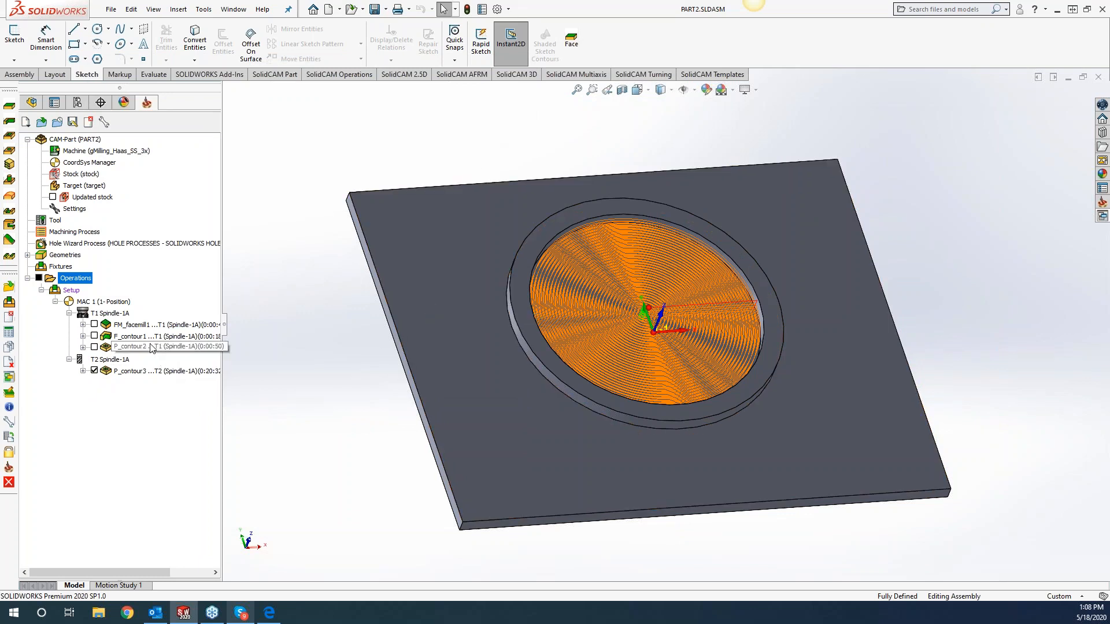
# Undock the SolidCAM and SolidCAM 2.5D toolbars from beside the CAM tree and close both.
pyautogui.moveTo(9, 273); pyautogui.dragTo(275, 327)
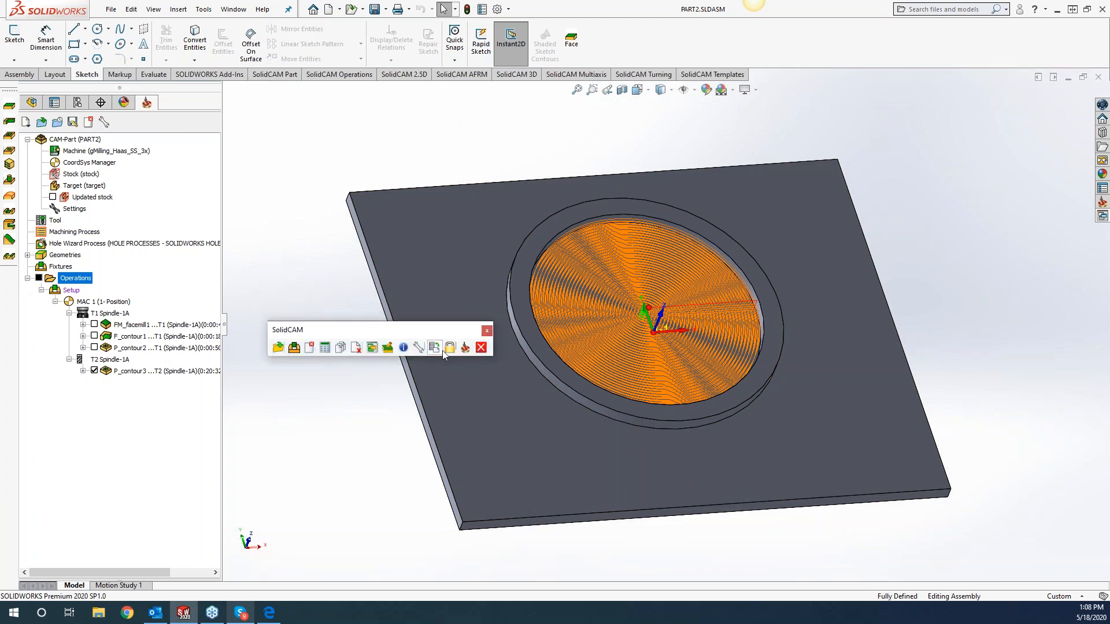
pyautogui.click(486, 331)
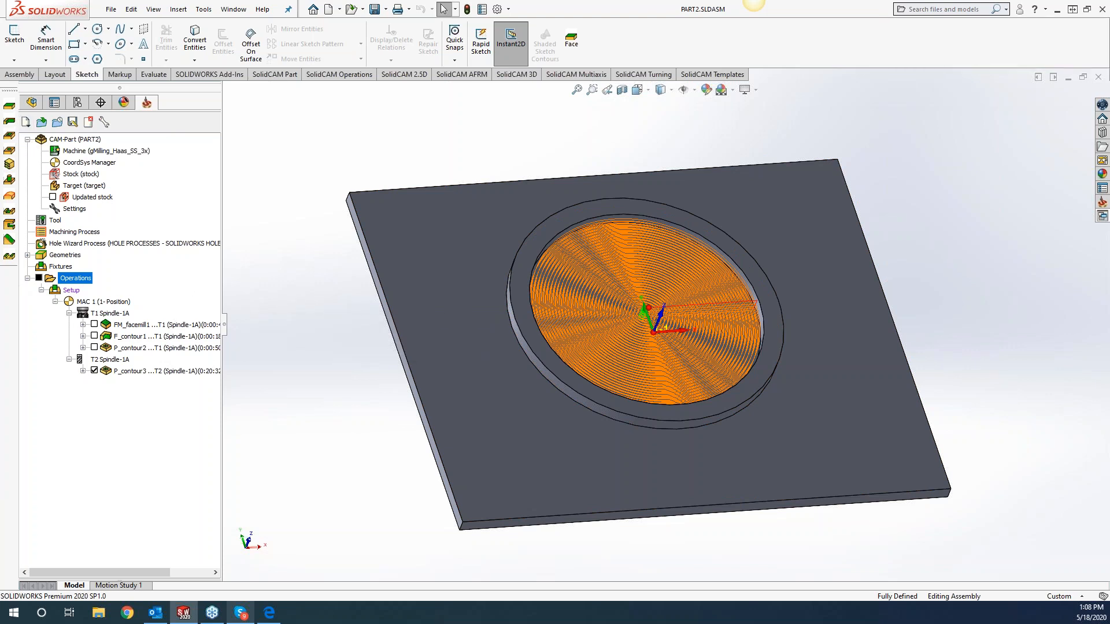
pyautogui.moveTo(9, 88); pyautogui.dragTo(383, 162)
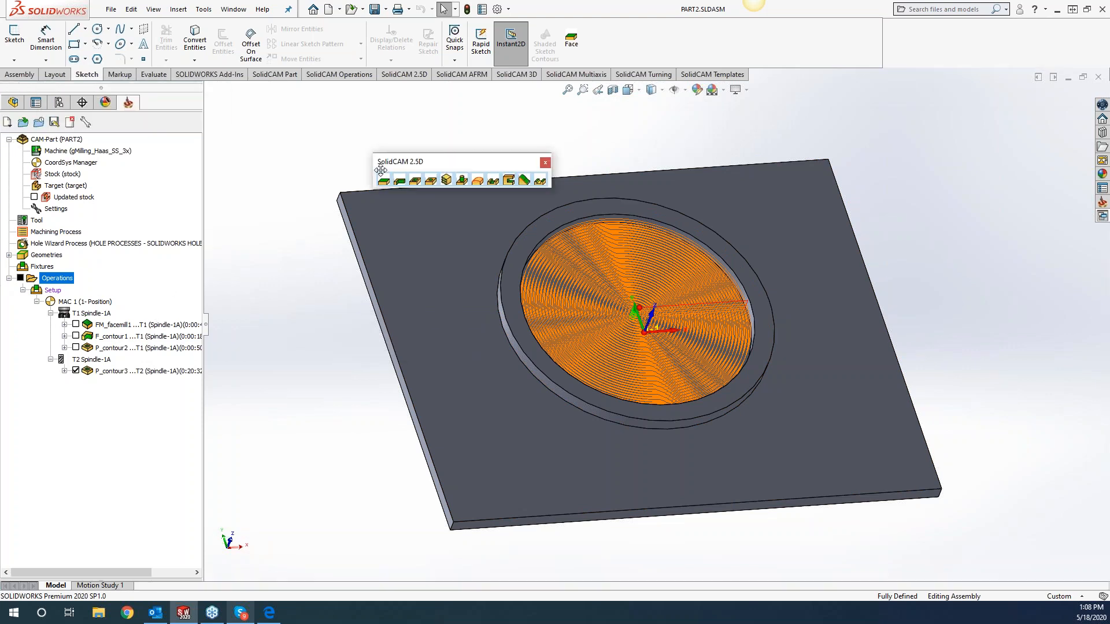
pyautogui.click(545, 163)
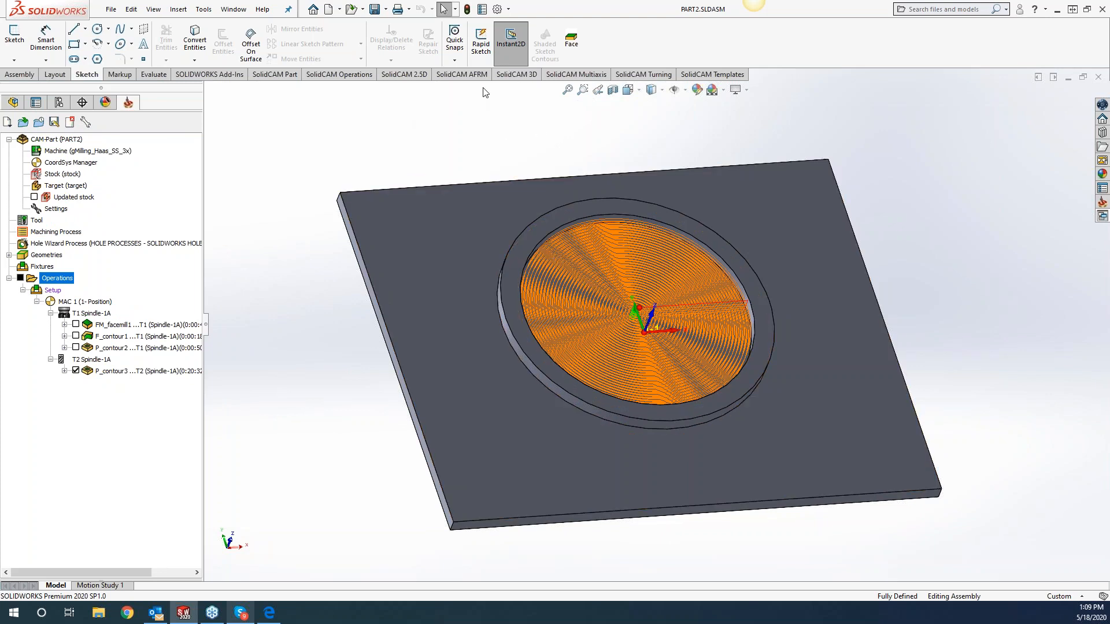
# Examine the available SolidCAM toolbars and the buttons in the SolidCAM command category of the customization settings, then close them.
pyautogui.rightClick(474, 72)
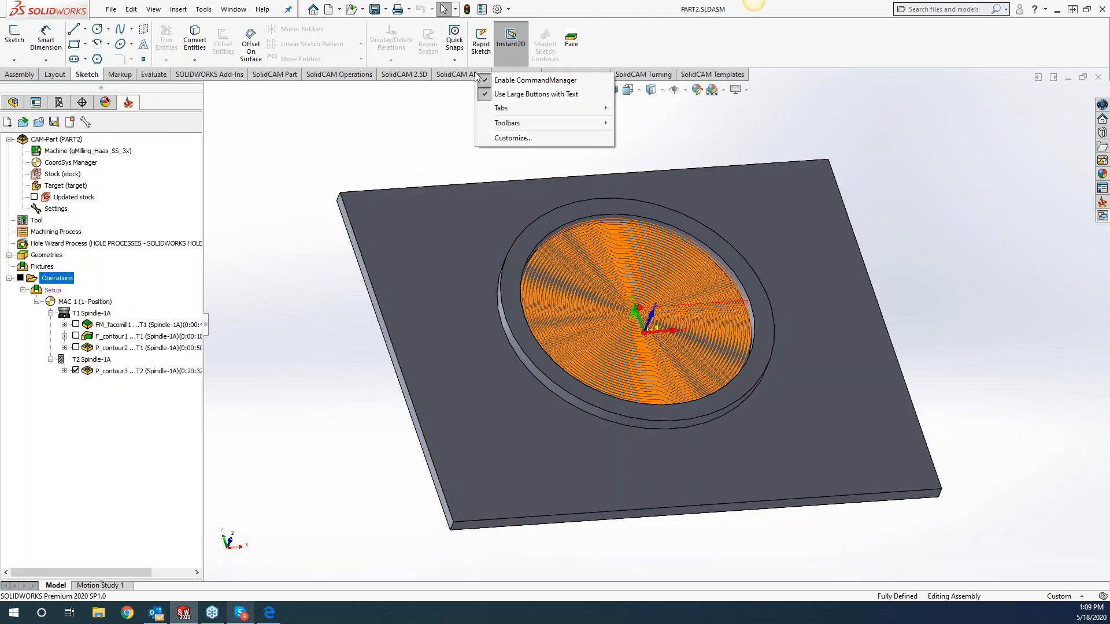
pyautogui.click(499, 138)
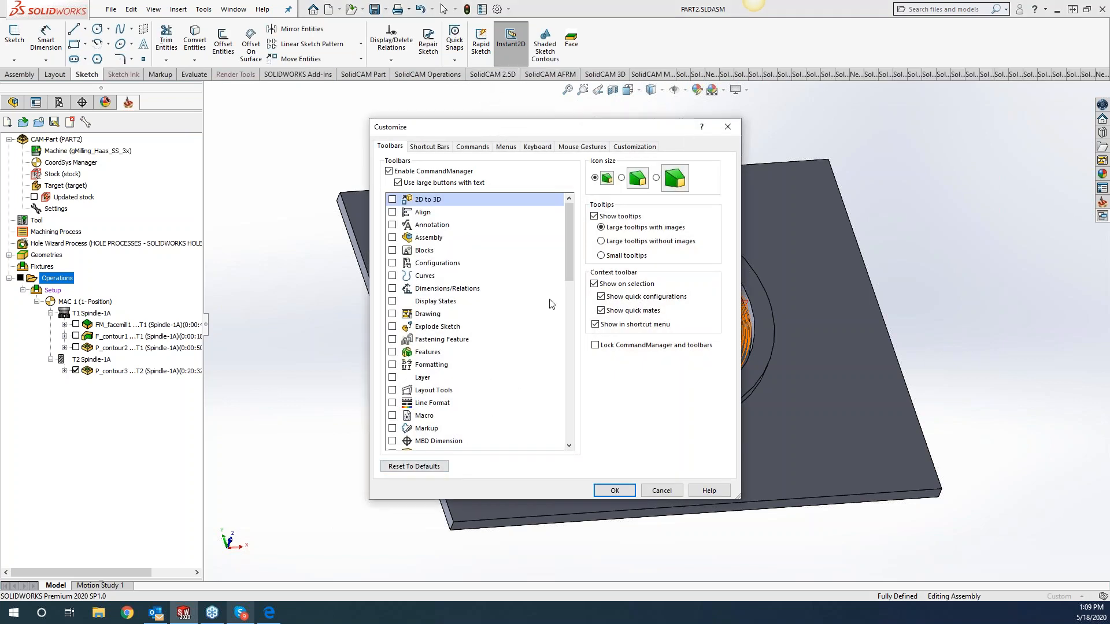
pyautogui.moveTo(570, 260); pyautogui.dragTo(569, 351)
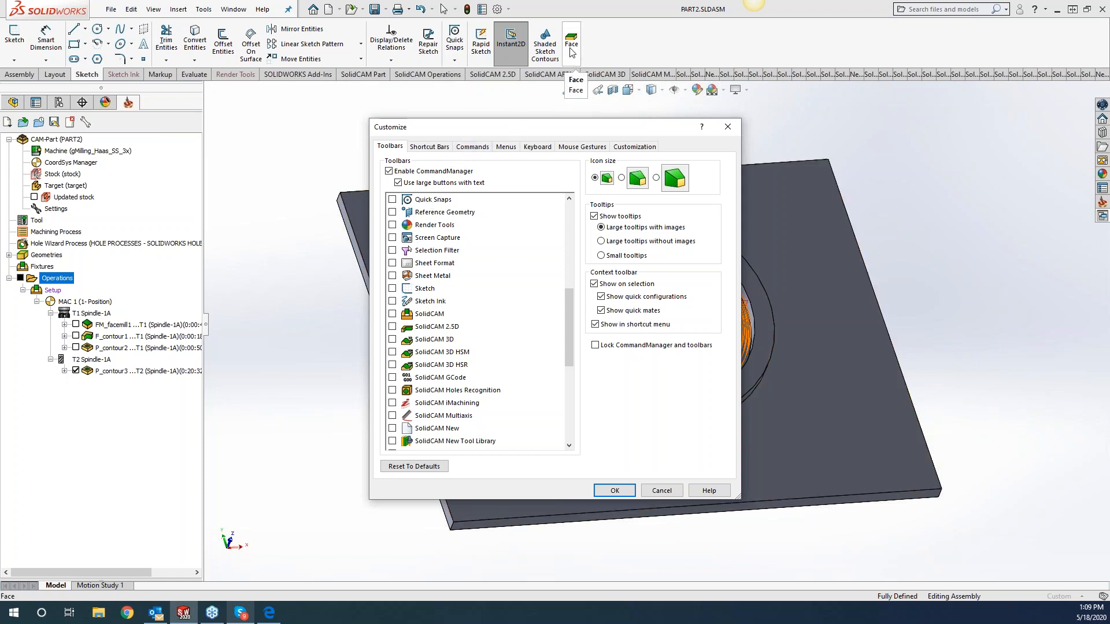
pyautogui.click(471, 148)
pyautogui.moveTo(572, 248); pyautogui.dragTo(571, 294)
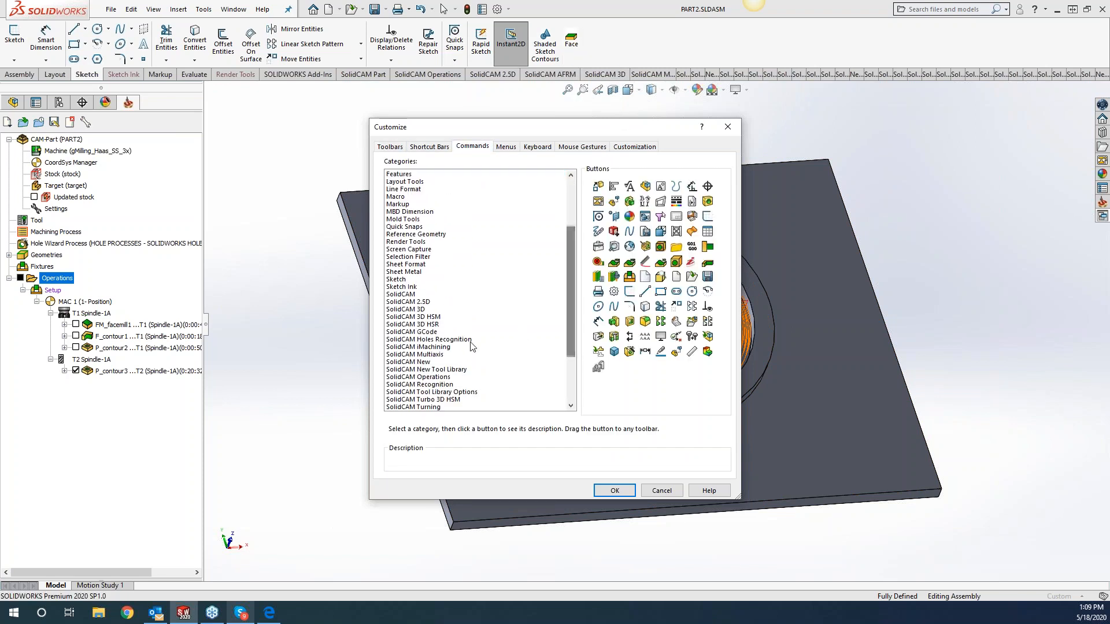
pyautogui.click(401, 294)
pyautogui.moveTo(611, 192); pyautogui.dragTo(780, 188)
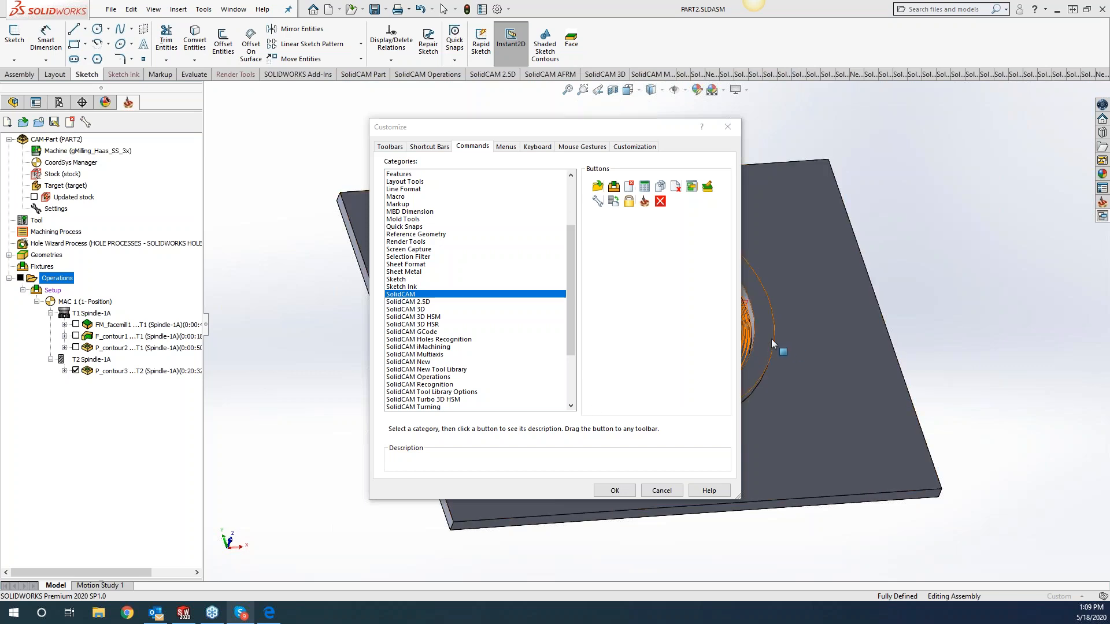
pyautogui.click(728, 128)
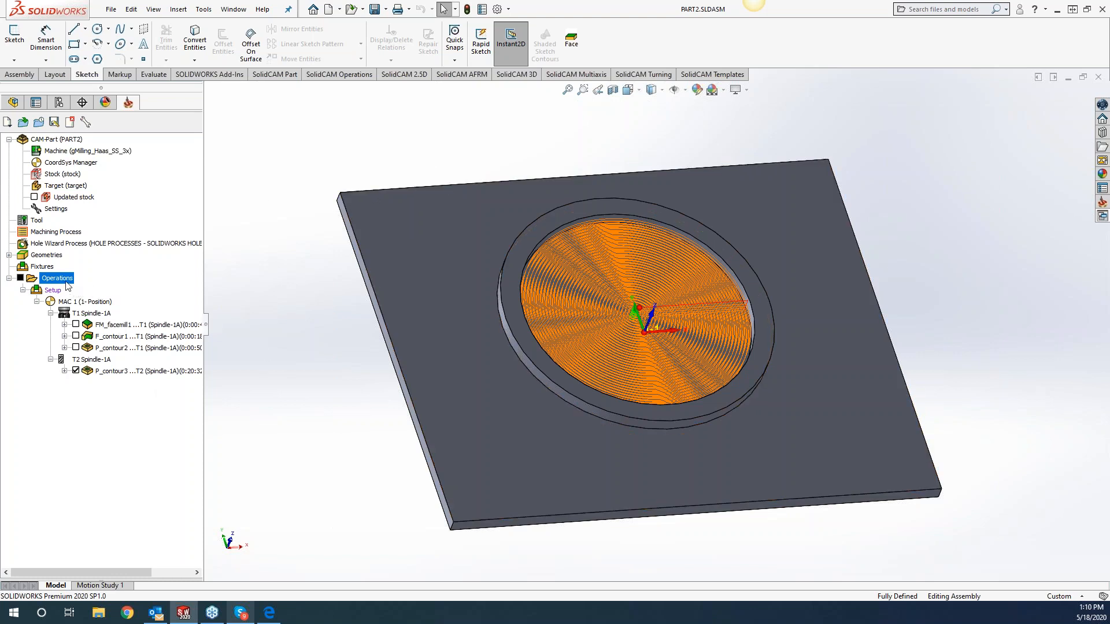
# Start the simulation of all operations to examine the available simulation modes, then exit it.
pyautogui.rightClick(68, 286)
pyautogui.click(165, 438)
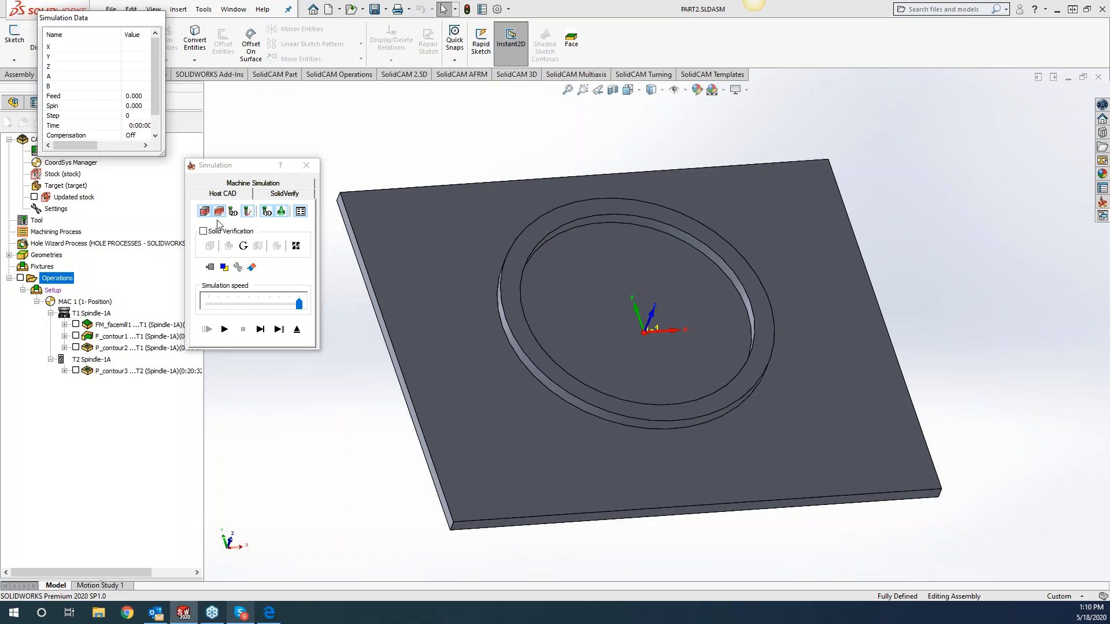
pyautogui.click(306, 166)
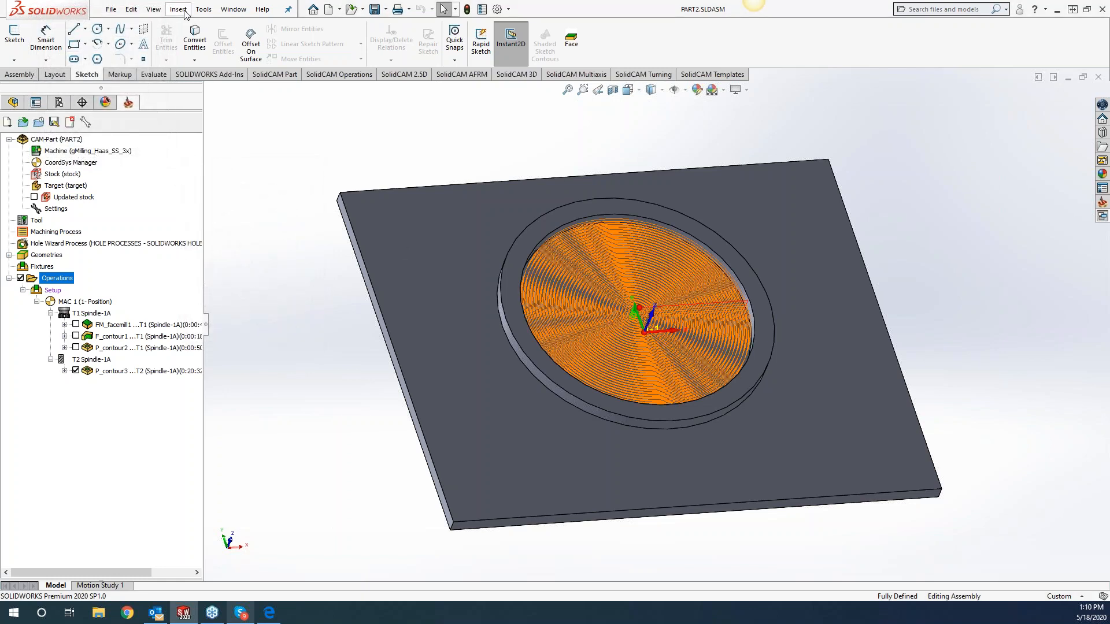
# Deactivate the Machine simulation mode in the SolidCAM tool path simulation settings, keeping Quick SolidVerify inactive, and apply the settings.
pyautogui.click(204, 10)
pyautogui.moveTo(232, 68)
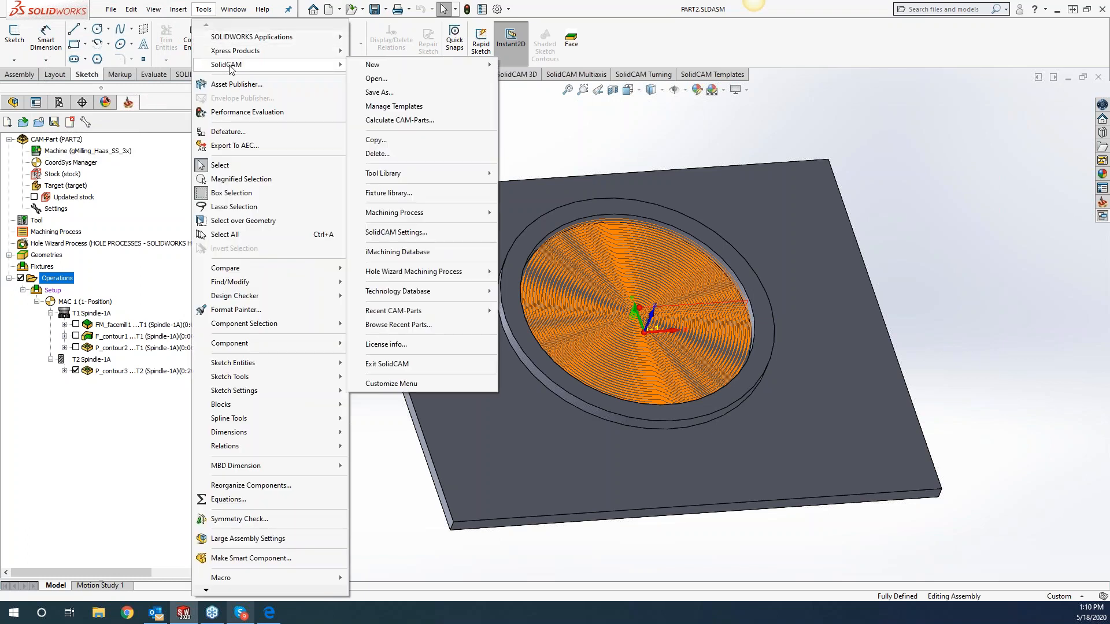
pyautogui.click(402, 235)
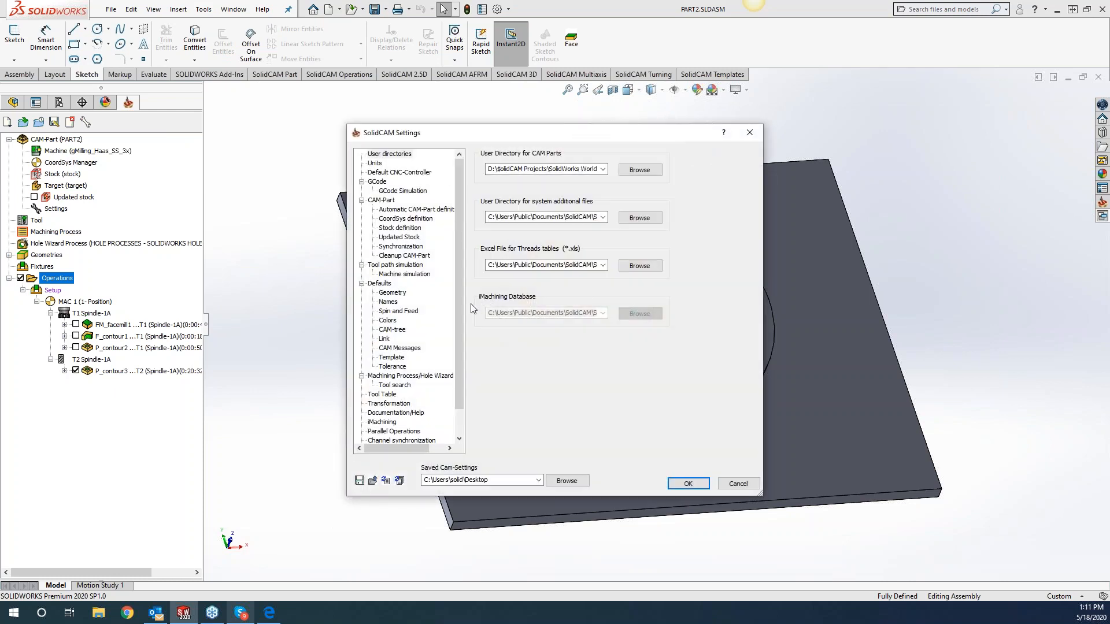
pyautogui.click(393, 265)
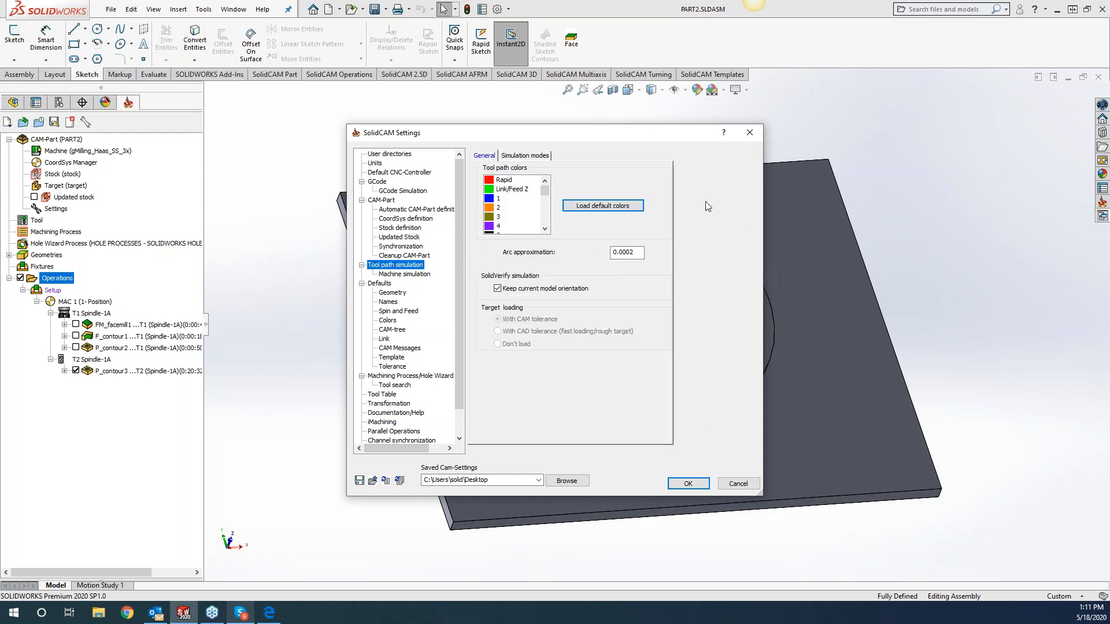
pyautogui.click(524, 156)
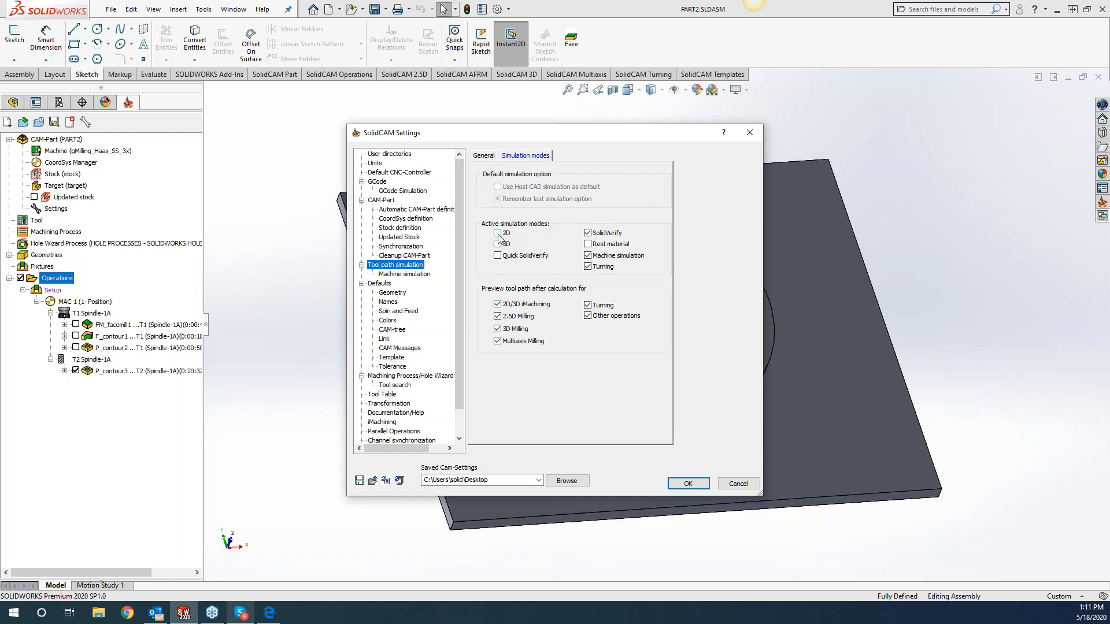
pyautogui.click(497, 255)
pyautogui.click(588, 255)
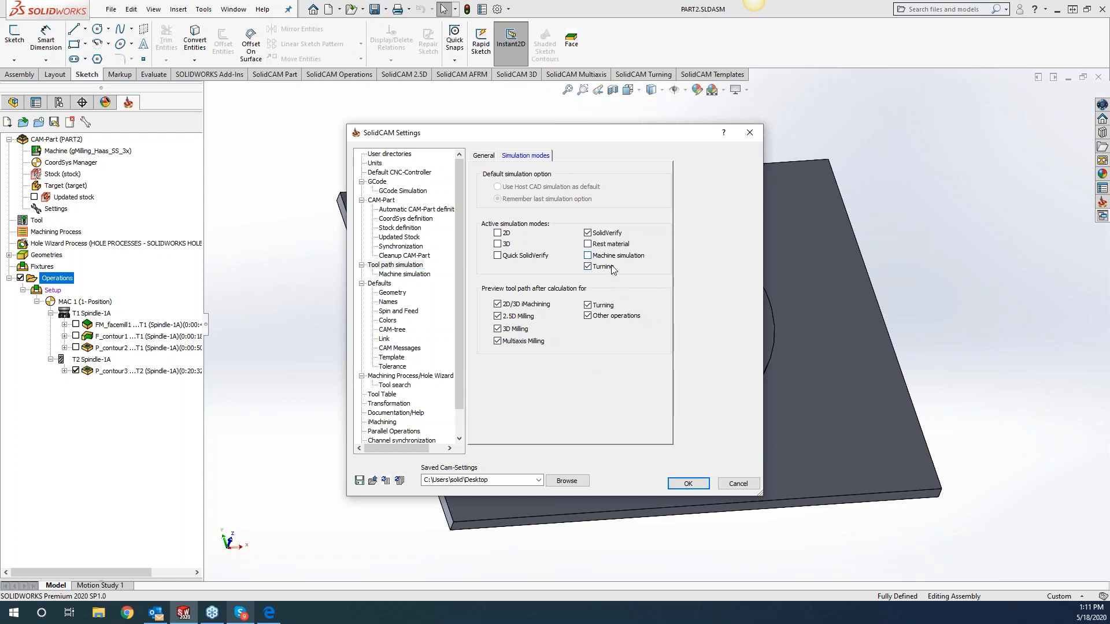
pyautogui.click(691, 486)
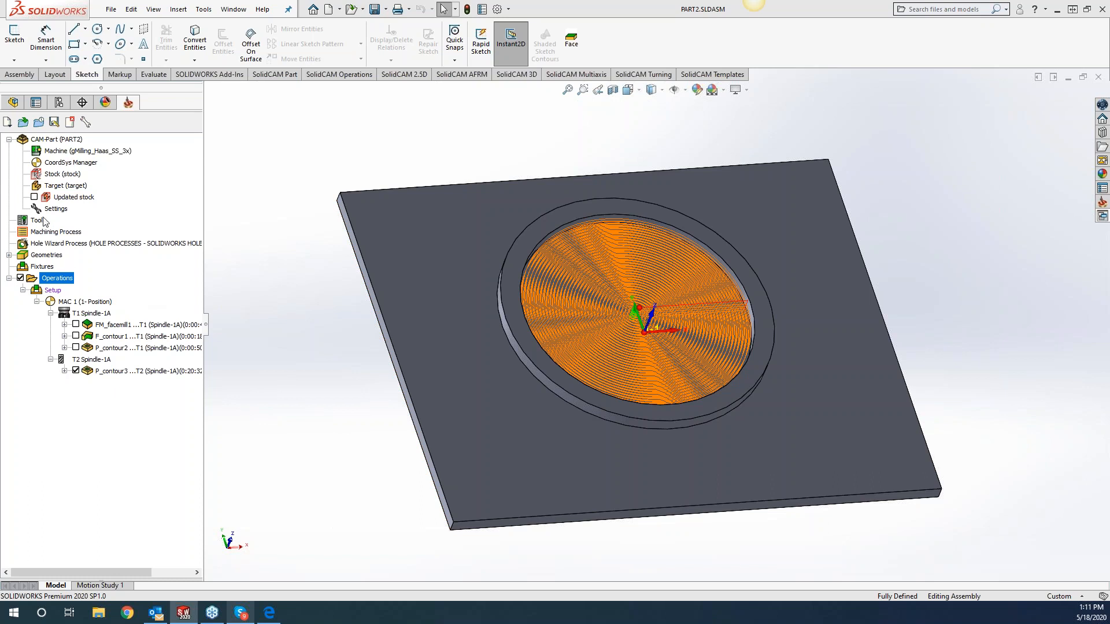
# Simulate all operations again to check which simulation modes are offered, then close the simulation.
pyautogui.rightClick(56, 289)
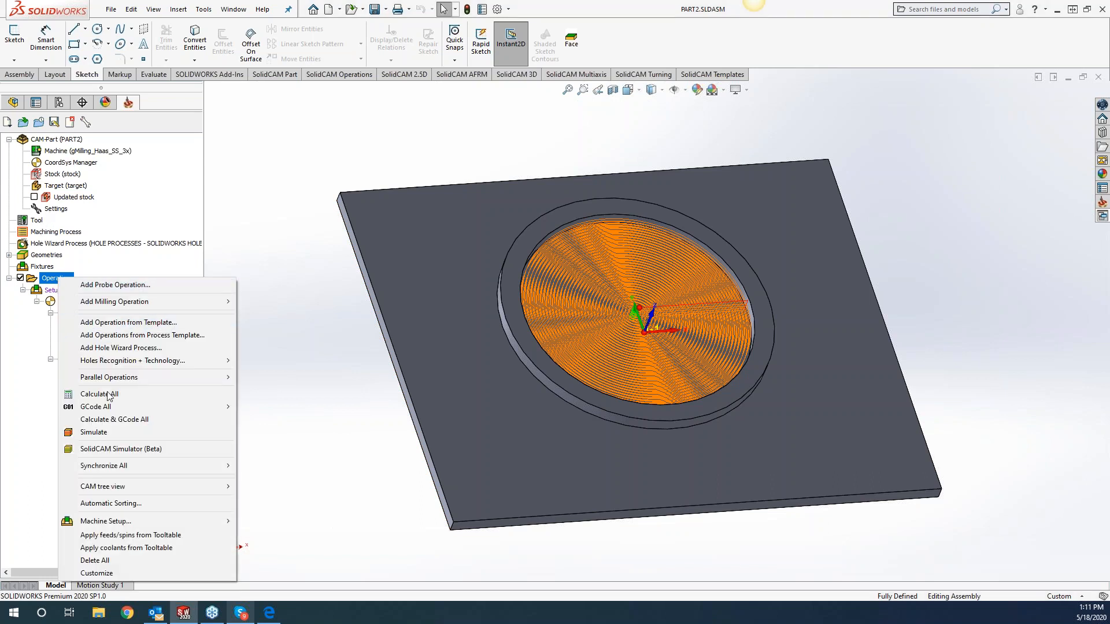
pyautogui.click(113, 429)
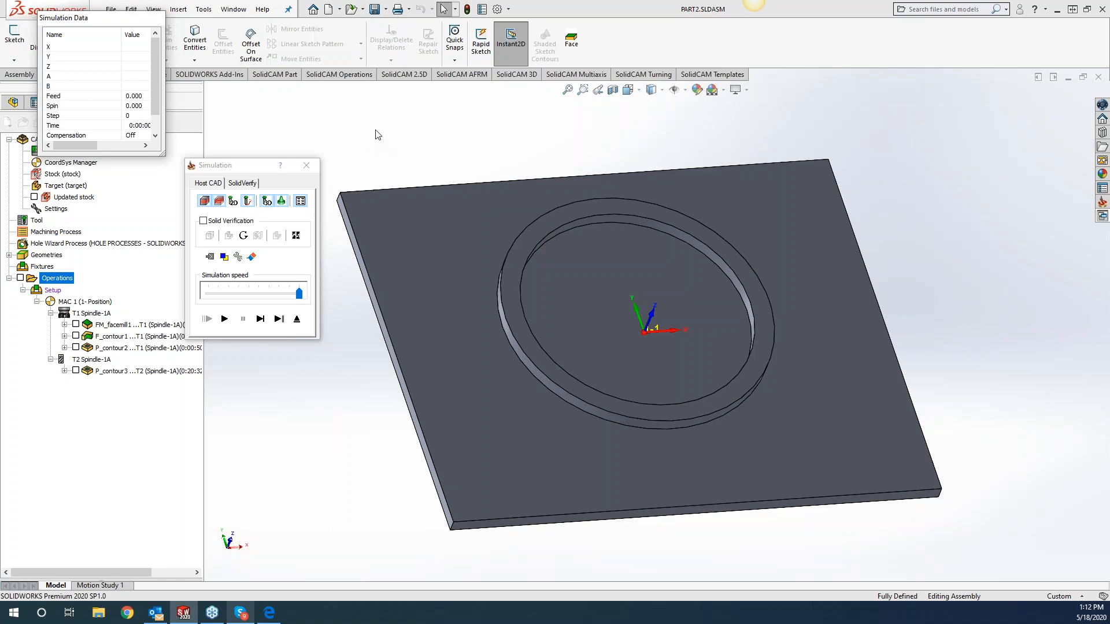
pyautogui.click(306, 165)
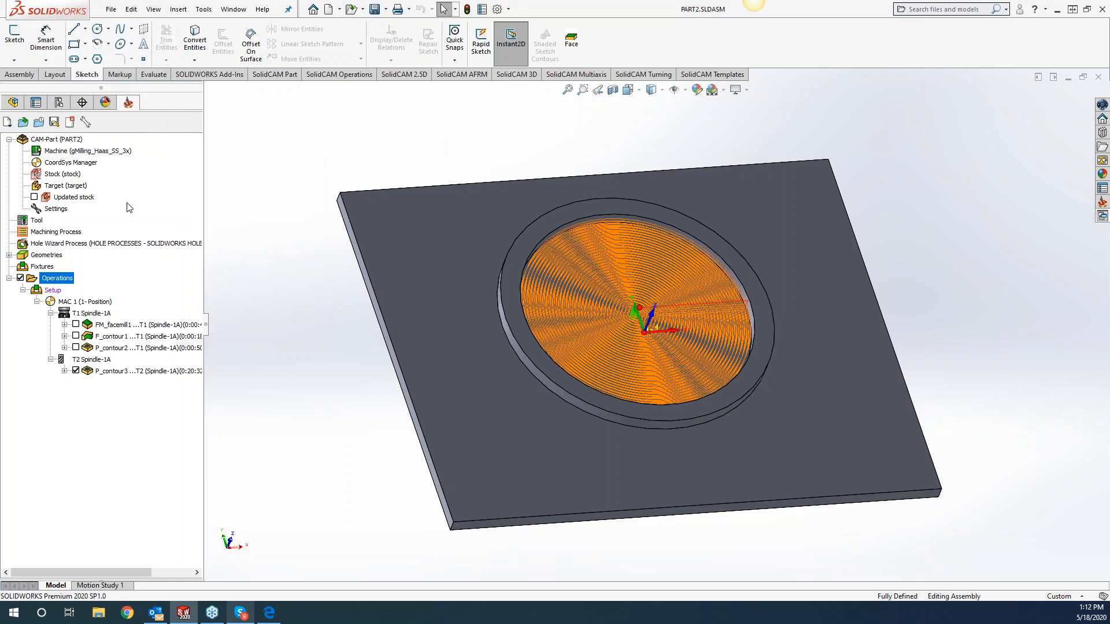
# Hide the P_contour3 tool path, open the P_contour3 pocket operation for viewing, and close it without changes.
pyautogui.click(75, 371)
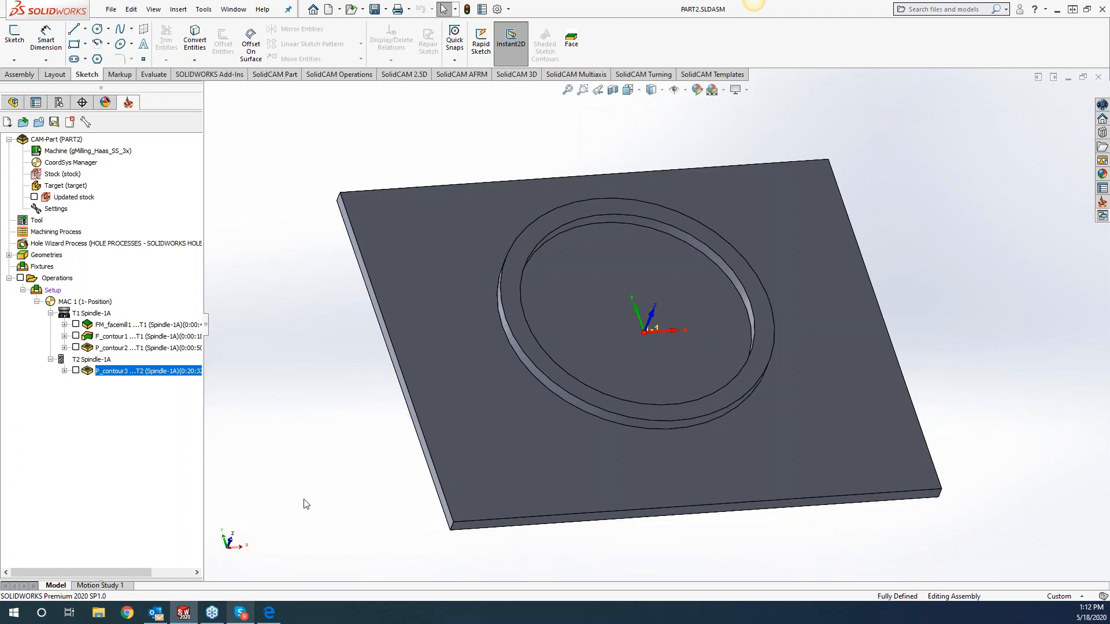
pyautogui.doubleClick(141, 373)
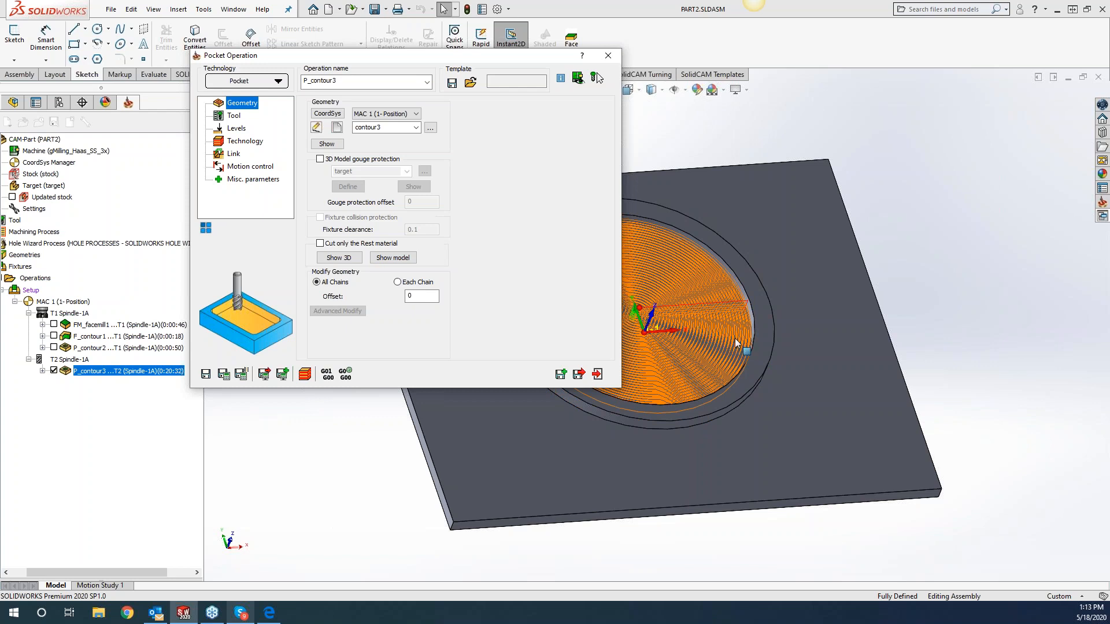
pyautogui.press('Escape')
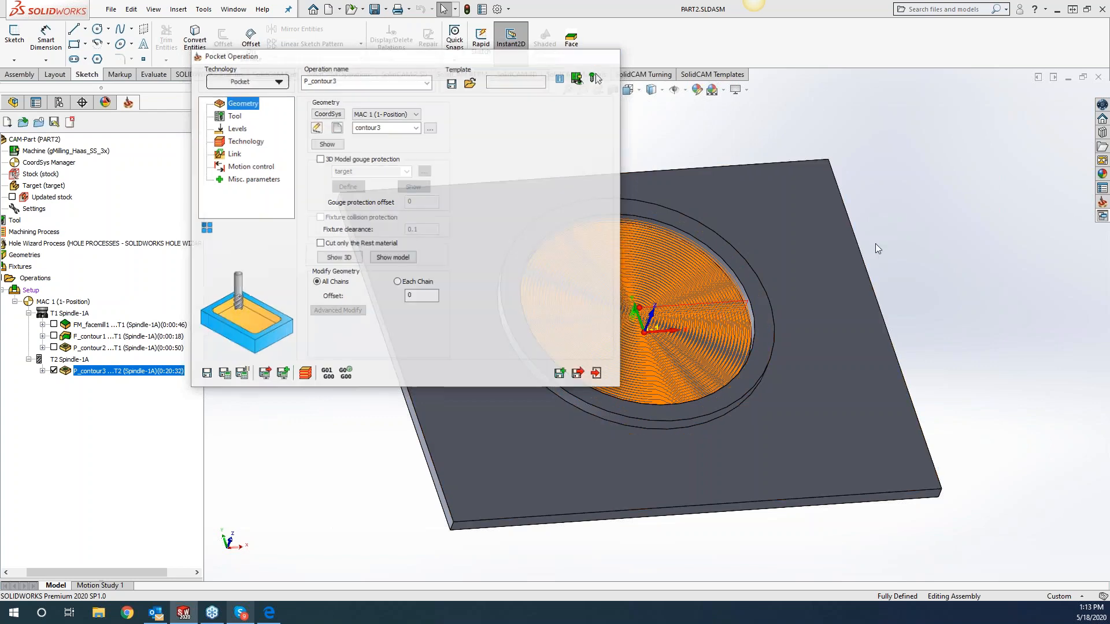
# Show the tool paths of FM_facemill1, F_contour1 and P_contour2, widen the CAM tree, and hide all operations' tool paths together.
pyautogui.click(54, 324)
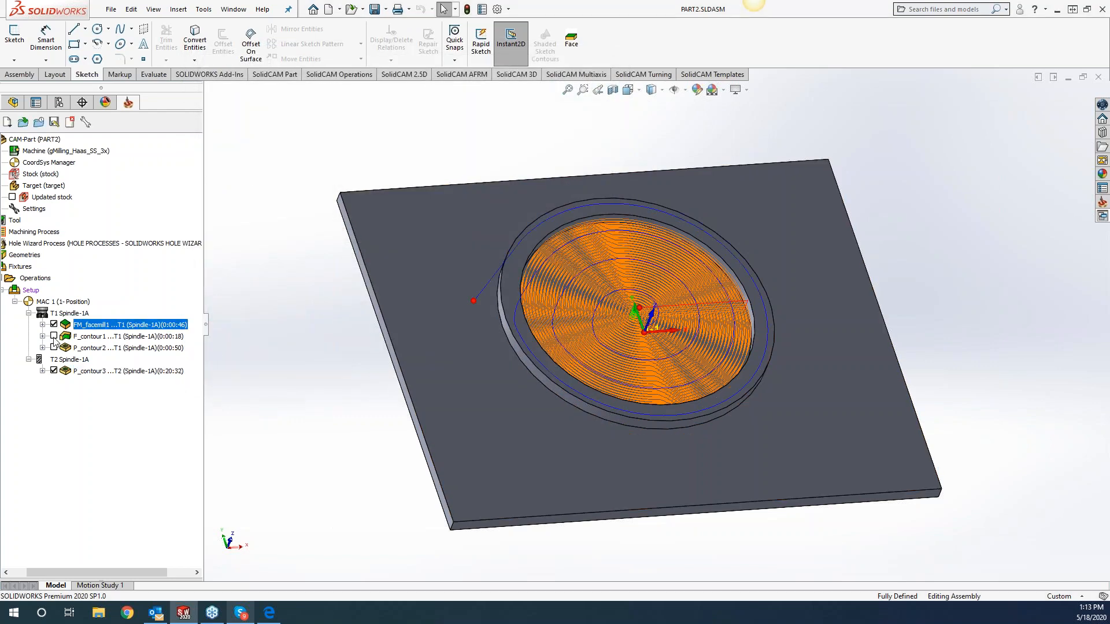
pyautogui.click(53, 336)
pyautogui.click(54, 347)
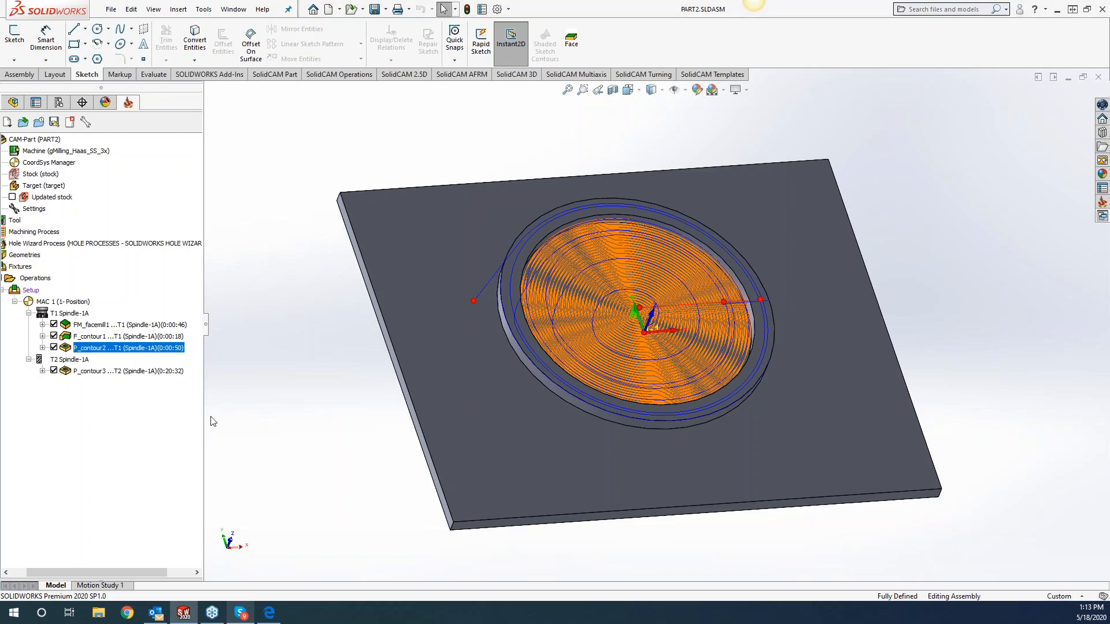
pyautogui.moveTo(297, 416); pyautogui.dragTo(304, 416)
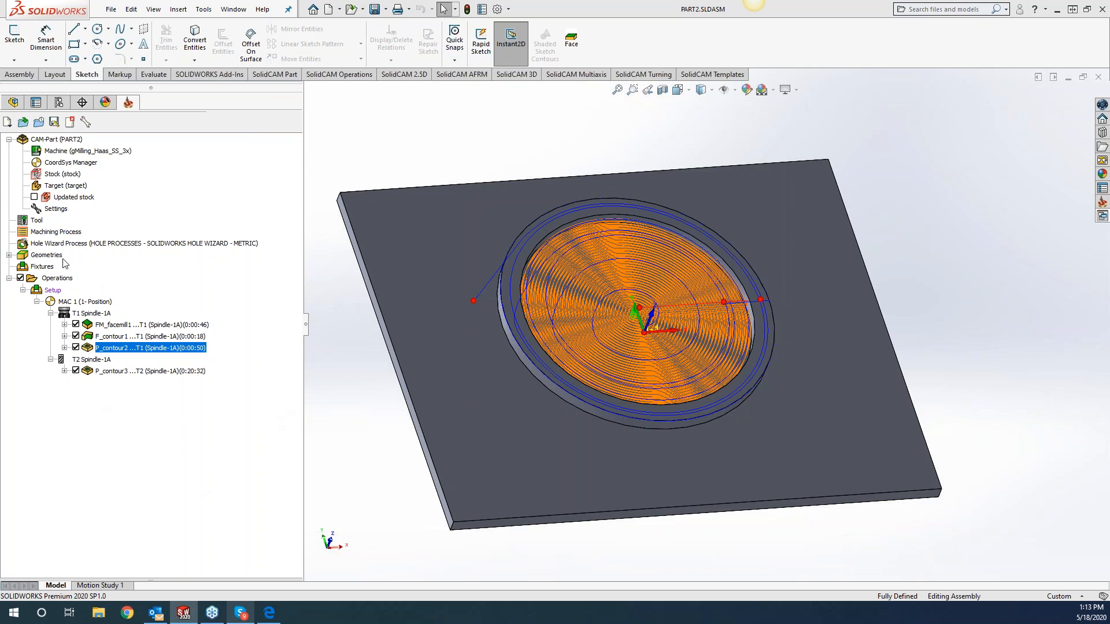
pyautogui.click(21, 278)
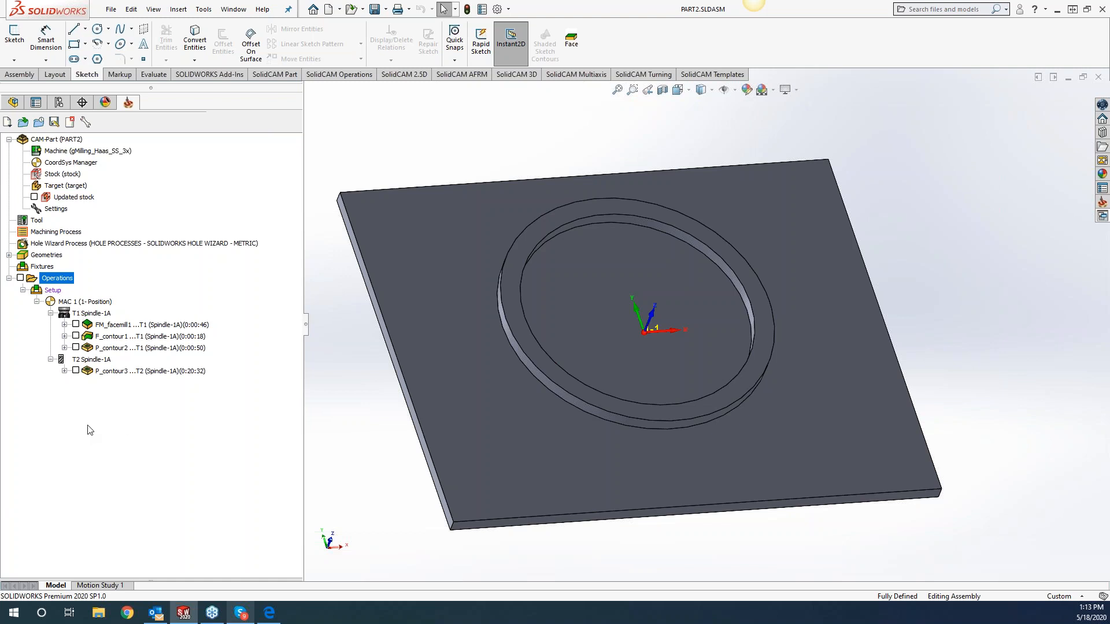
# Examine the simulation modes and the general tool path simulation options in the SolidCAM settings.
pyautogui.click(204, 9)
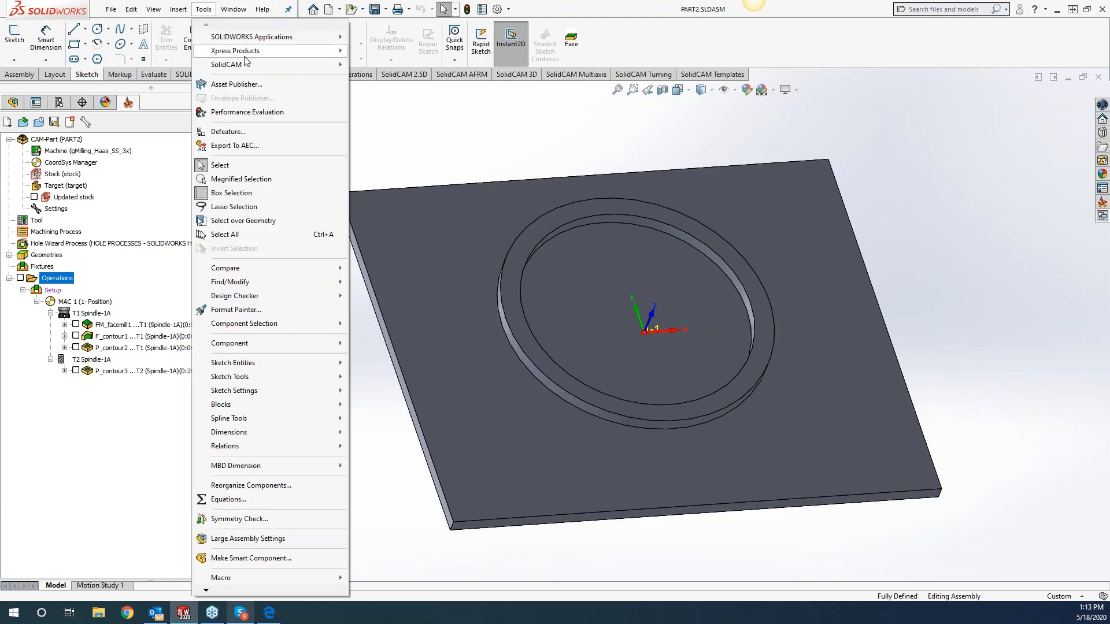
pyautogui.moveTo(246, 68)
pyautogui.click(429, 234)
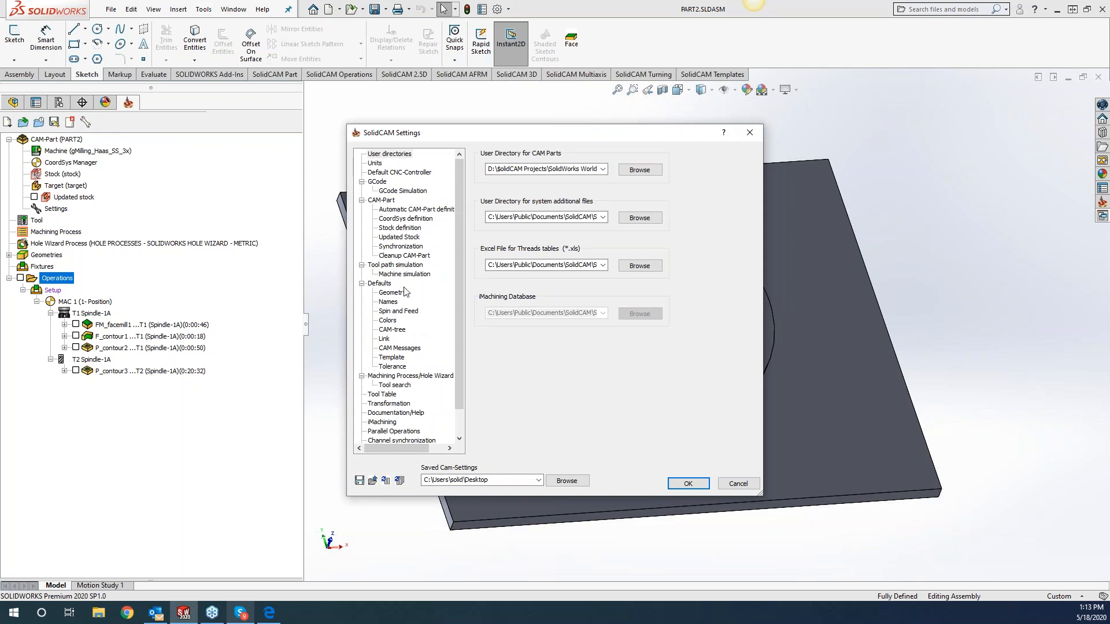
pyautogui.click(410, 274)
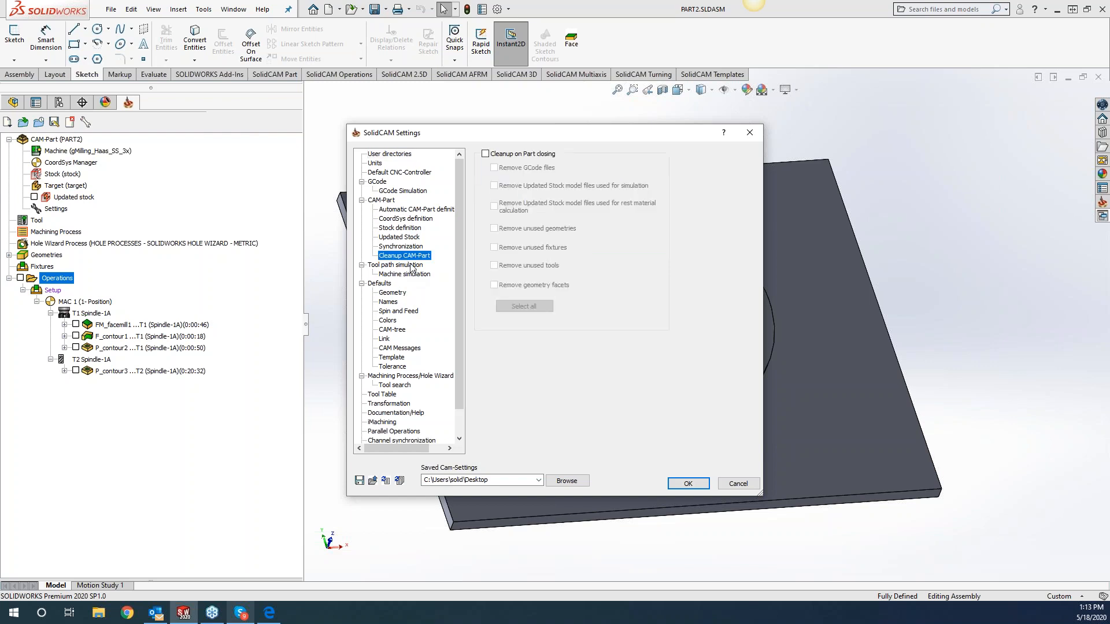
pyautogui.click(411, 266)
pyautogui.click(532, 156)
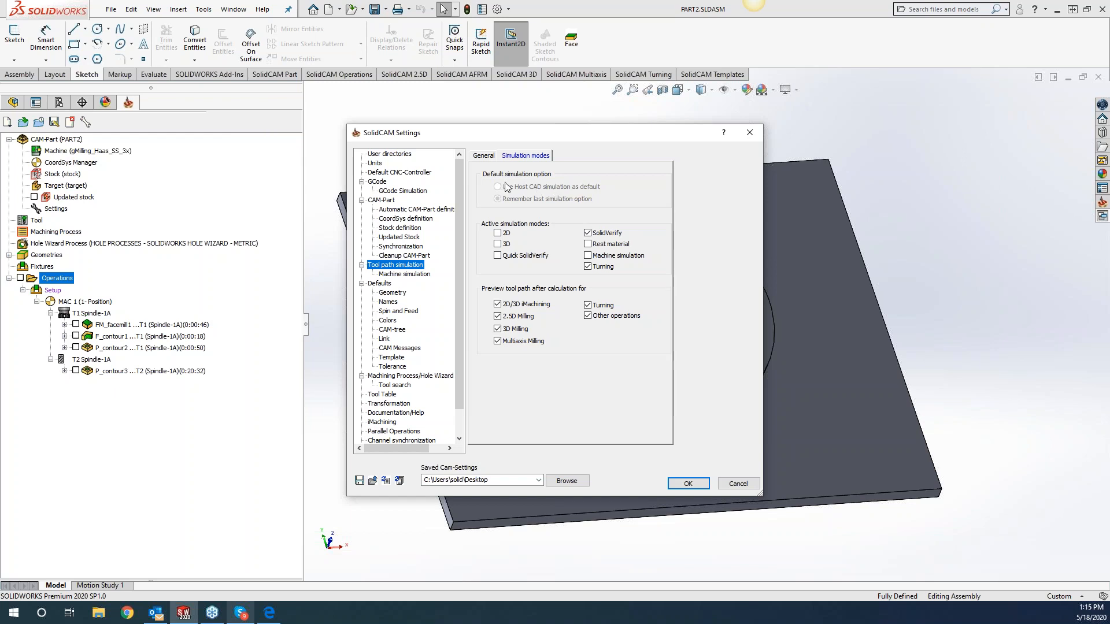
pyautogui.click(483, 155)
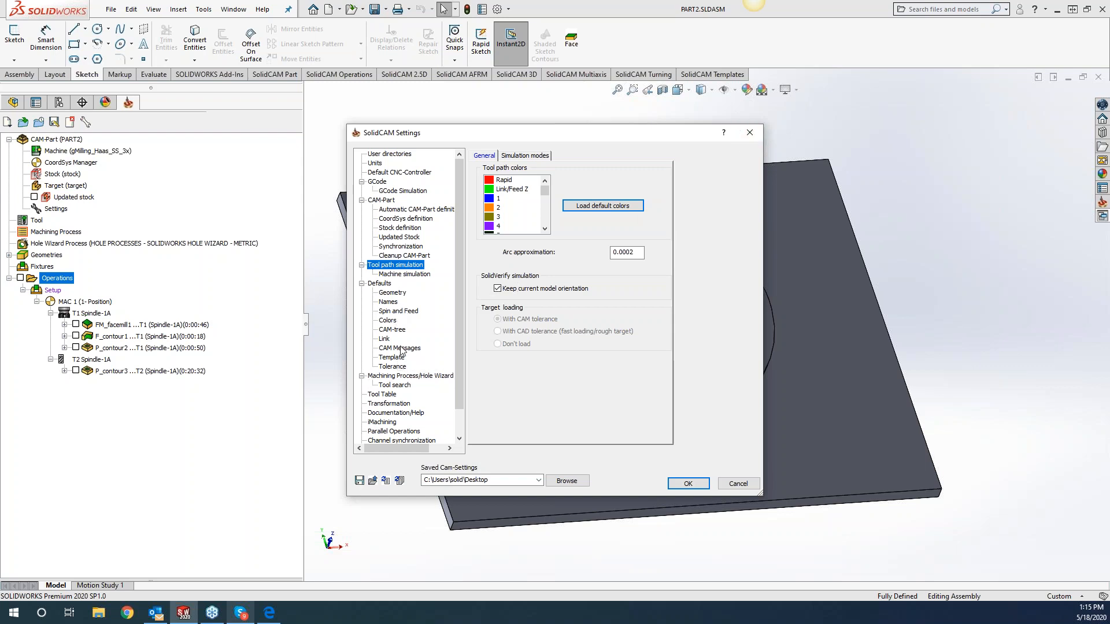
# Set the milling curve geometry defaults to Tangent Propagation and Constant Z Propagation, with Up to Entity turned off.
pyautogui.click(384, 294)
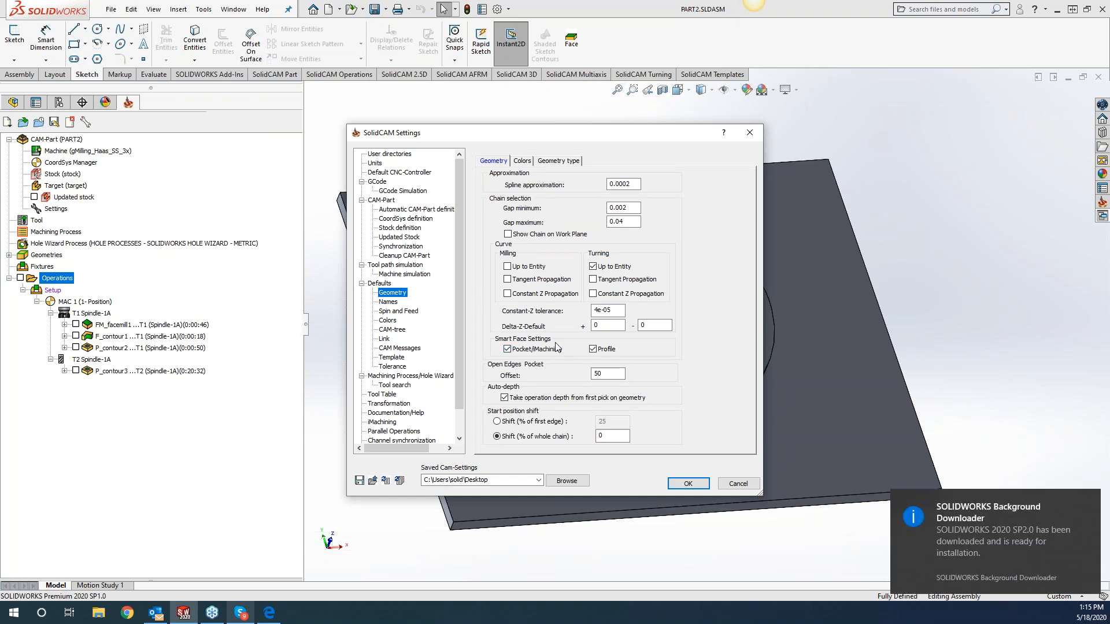
pyautogui.click(506, 266)
pyautogui.click(507, 279)
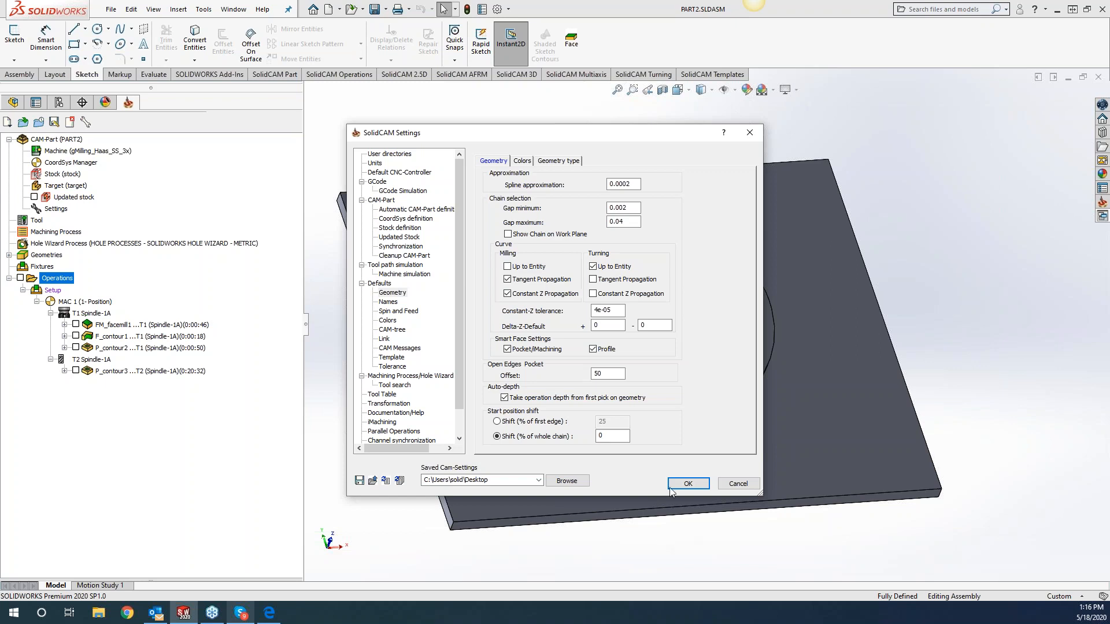
pyautogui.click(688, 483)
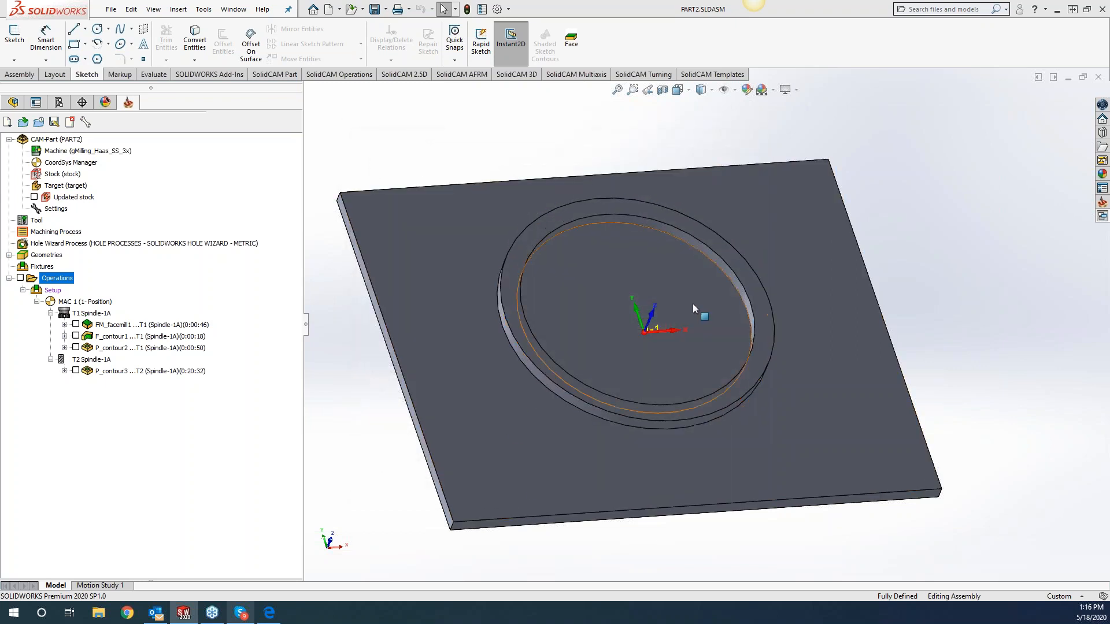
# Add a Profile milling operation after P_contour3 and chain its new geometry starting from the plate's left upper edge.
pyautogui.rightClick(169, 374)
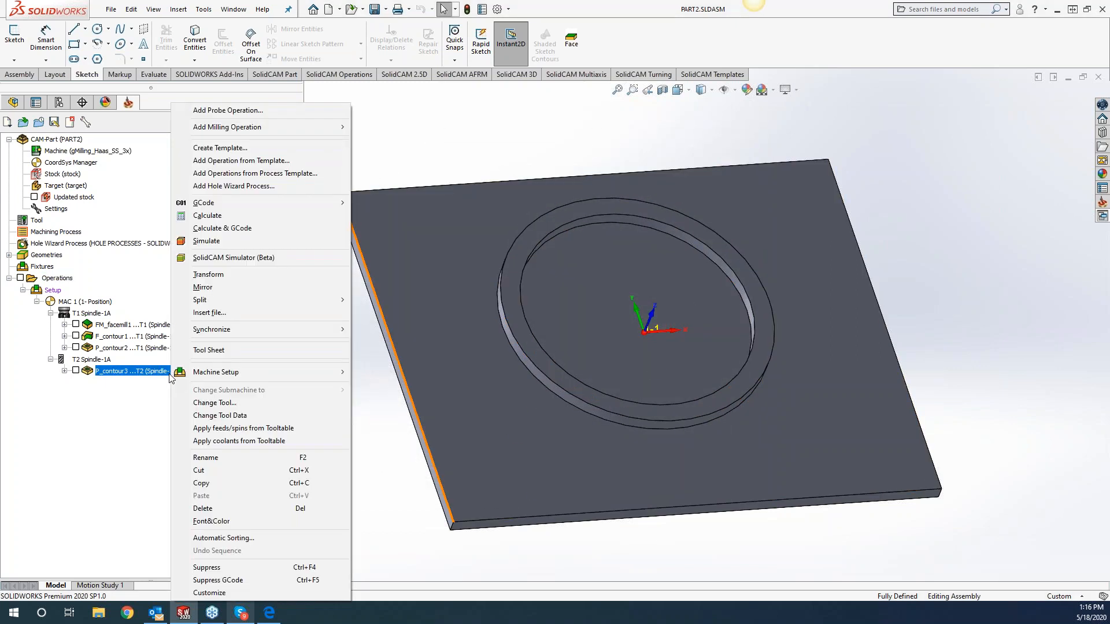
pyautogui.moveTo(240, 128)
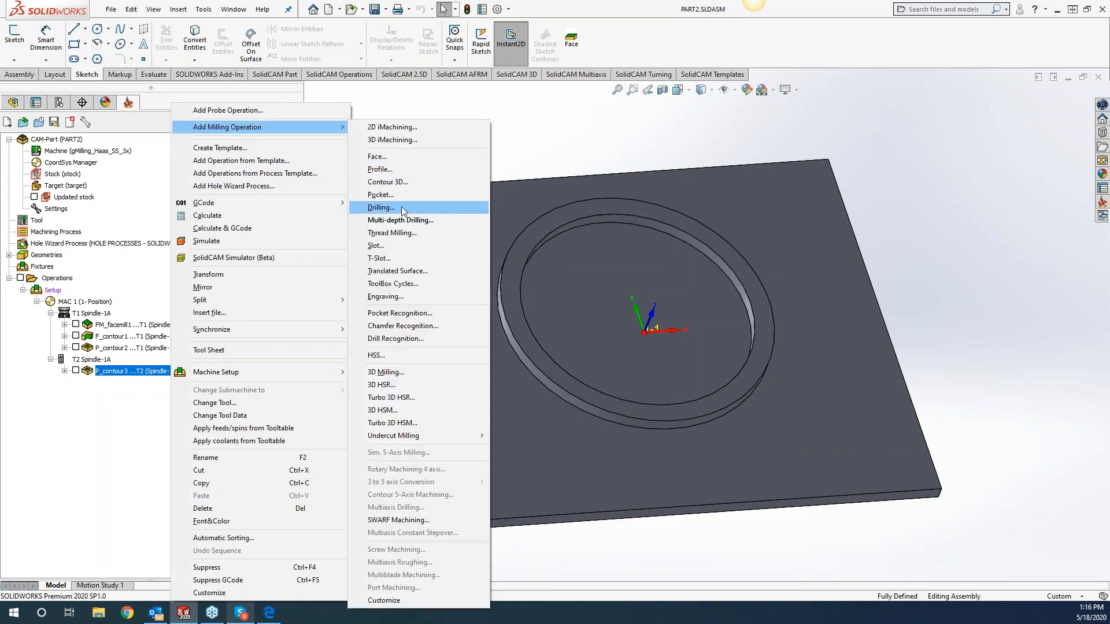
pyautogui.click(398, 169)
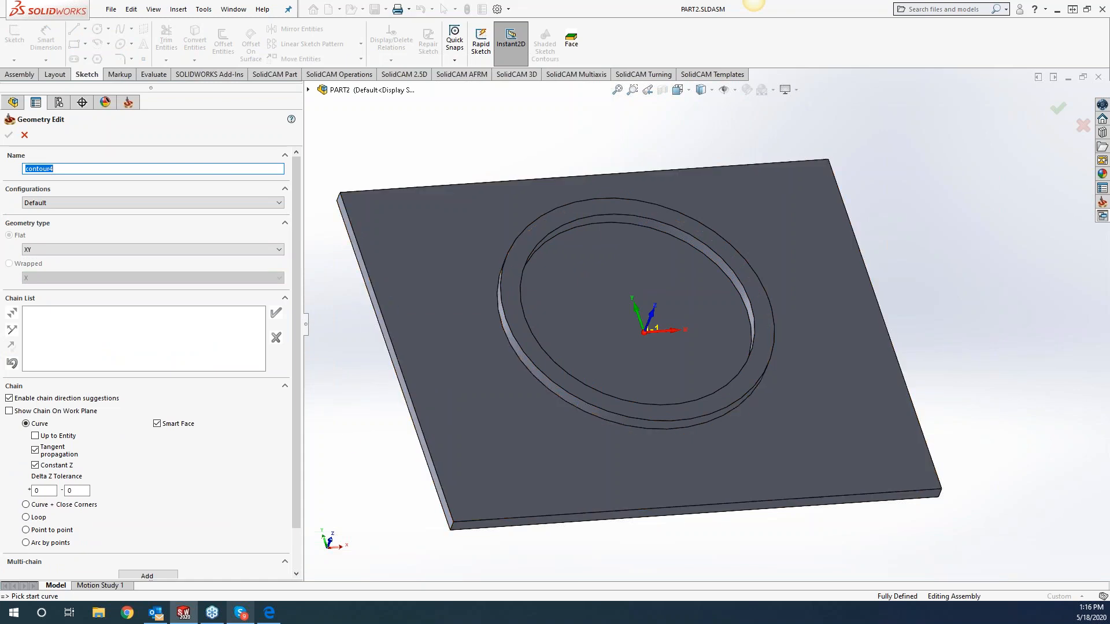
pyautogui.click(451, 510)
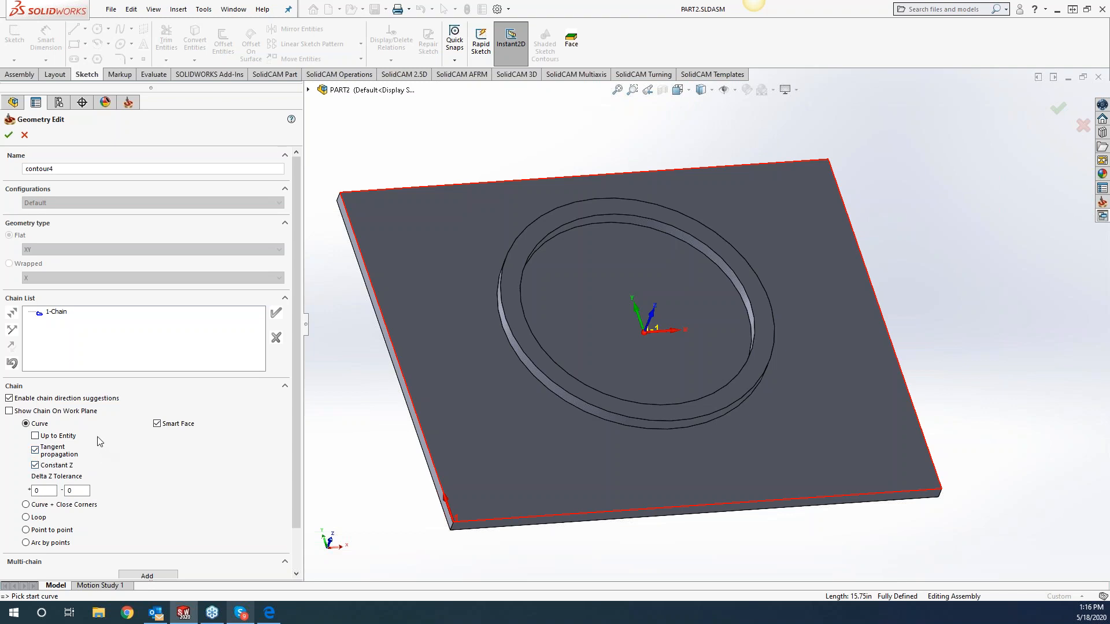
# Turn off Tangent propagation and Constant Z for the new geometry and delete its first chain.
pyautogui.click(36, 450)
pyautogui.click(35, 465)
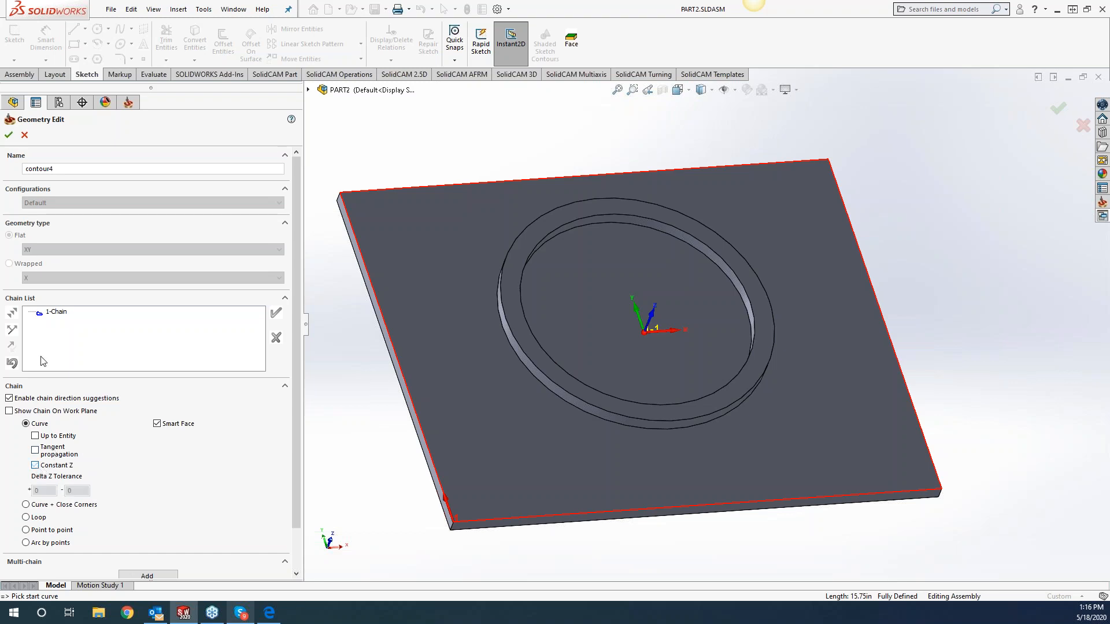
pyautogui.rightClick(57, 315)
pyautogui.click(85, 437)
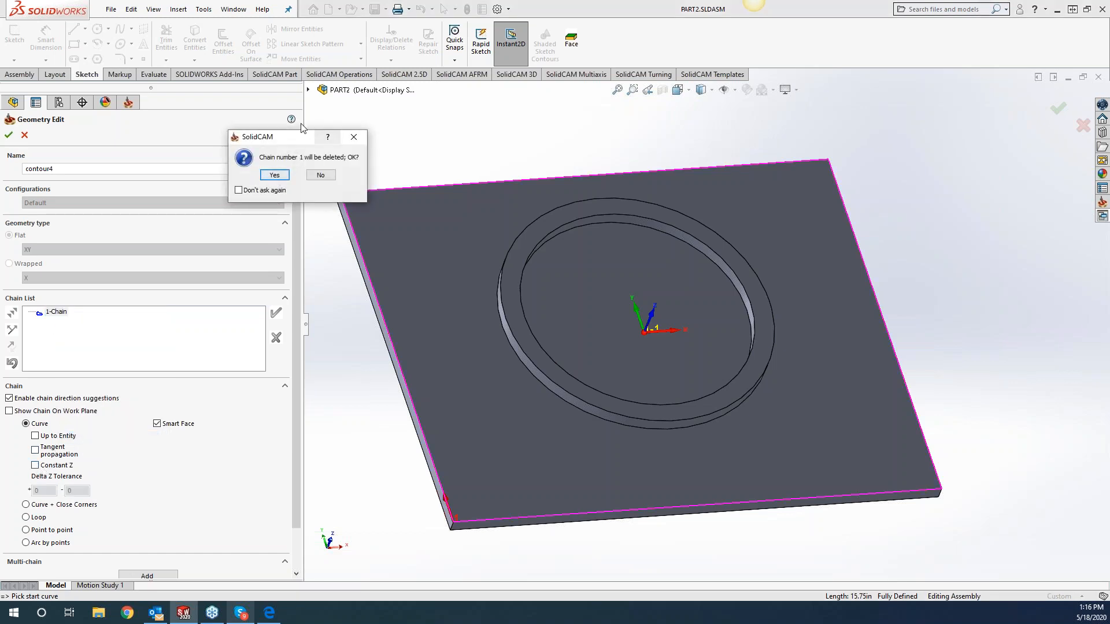
pyautogui.click(274, 174)
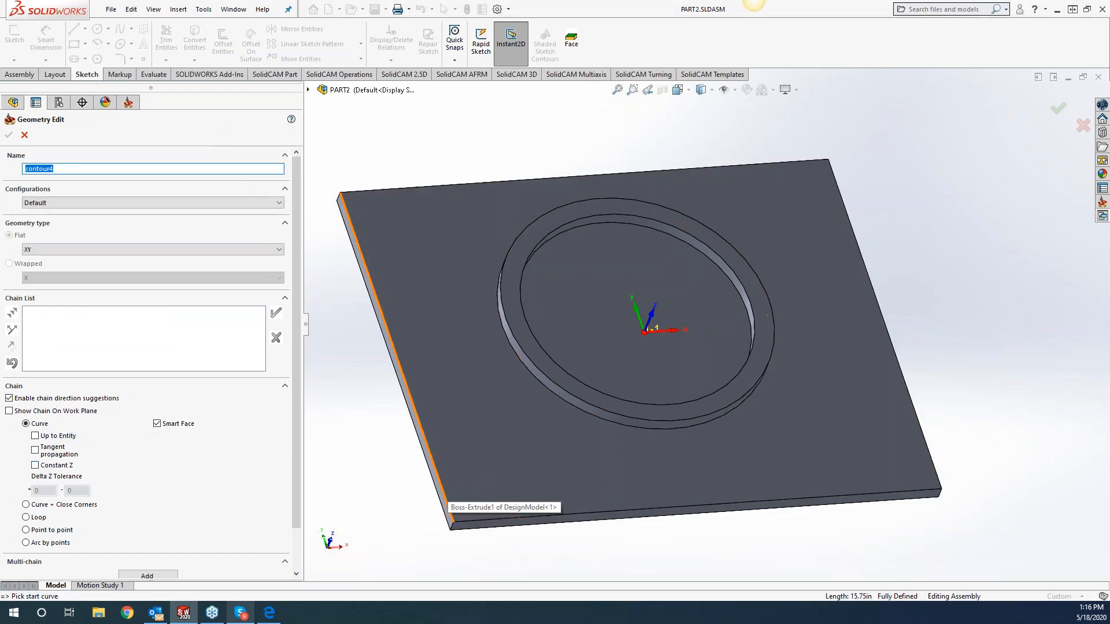
# Chain the plate's left upper edge again, then leave the geometry and close the Profile operation without saving.
pyautogui.click(435, 469)
pyautogui.click(275, 312)
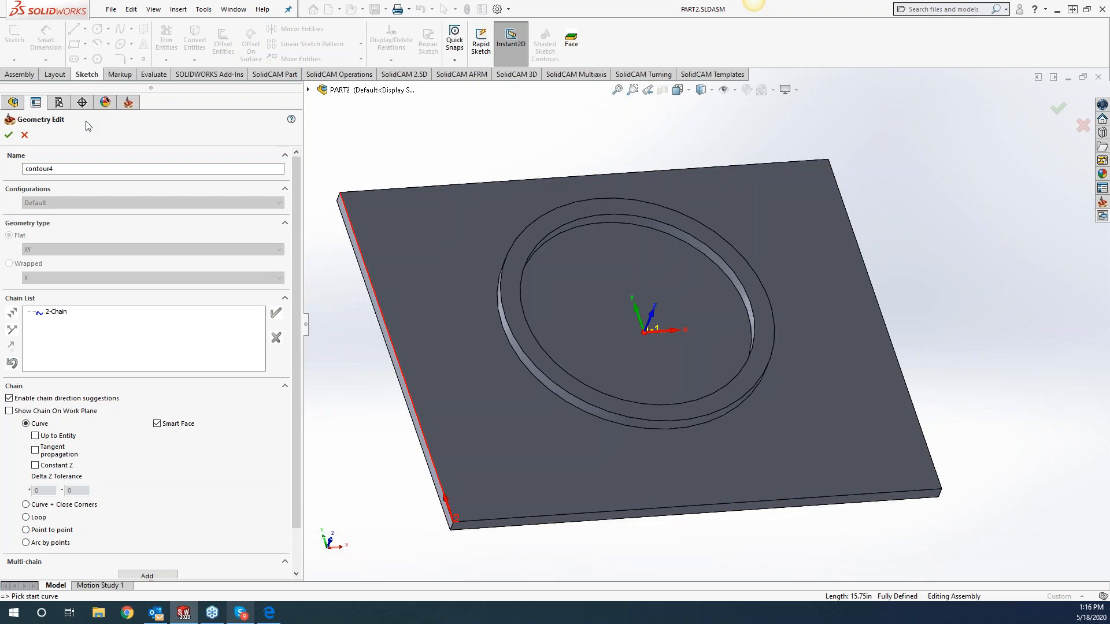
pyautogui.click(9, 135)
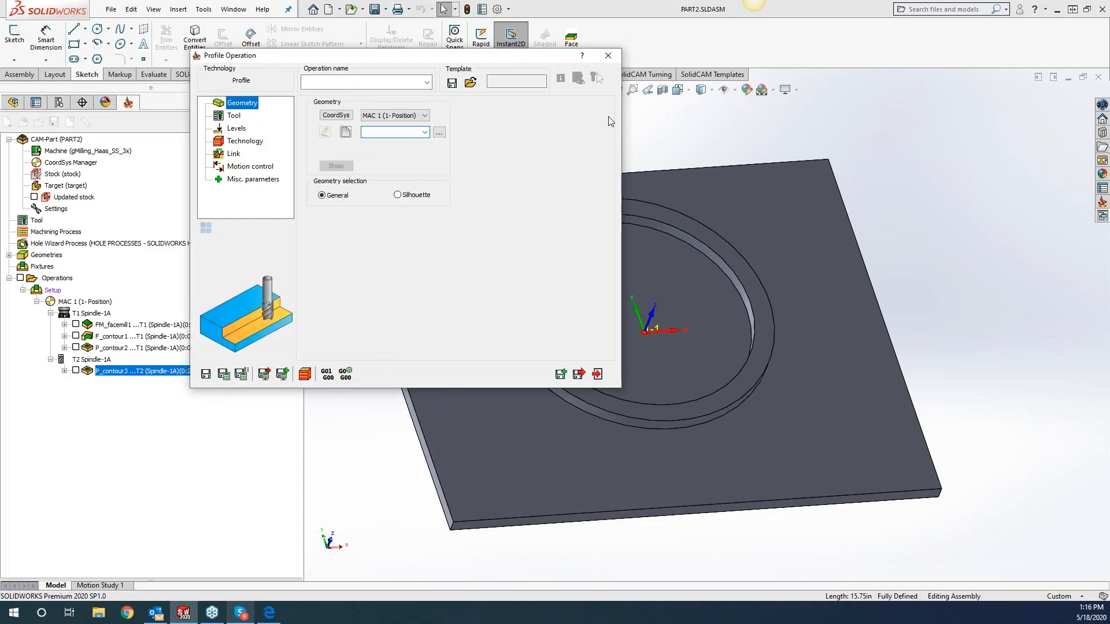
pyautogui.click(608, 55)
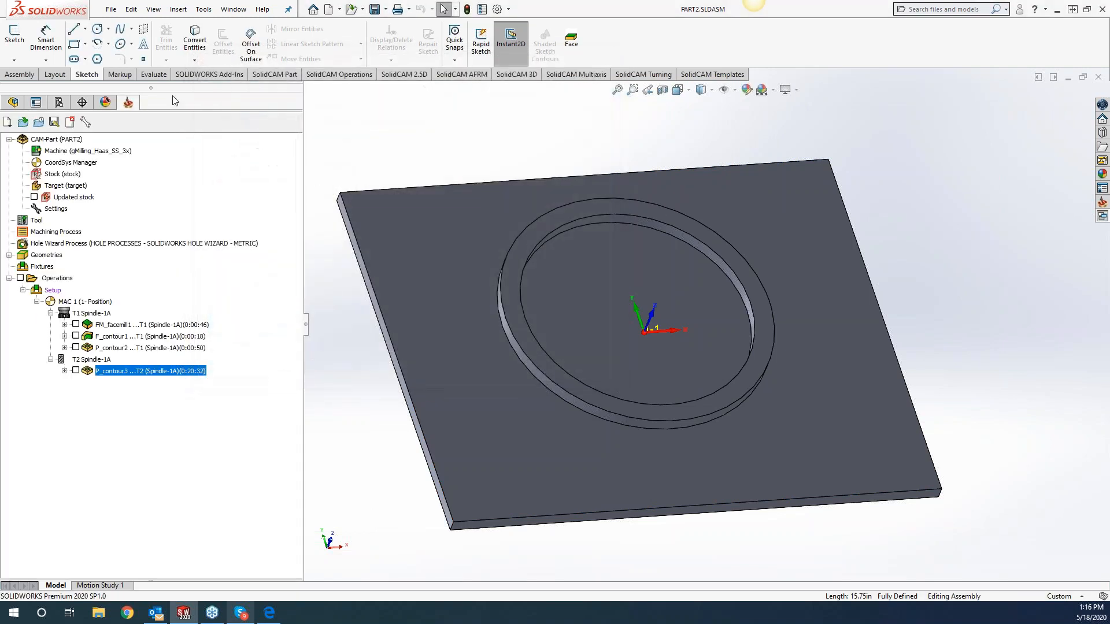
# Turn off Tangent Propagation and Constant Z Propagation in the SolidCAM milling geometry defaults.
pyautogui.click(204, 9)
pyautogui.moveTo(256, 65)
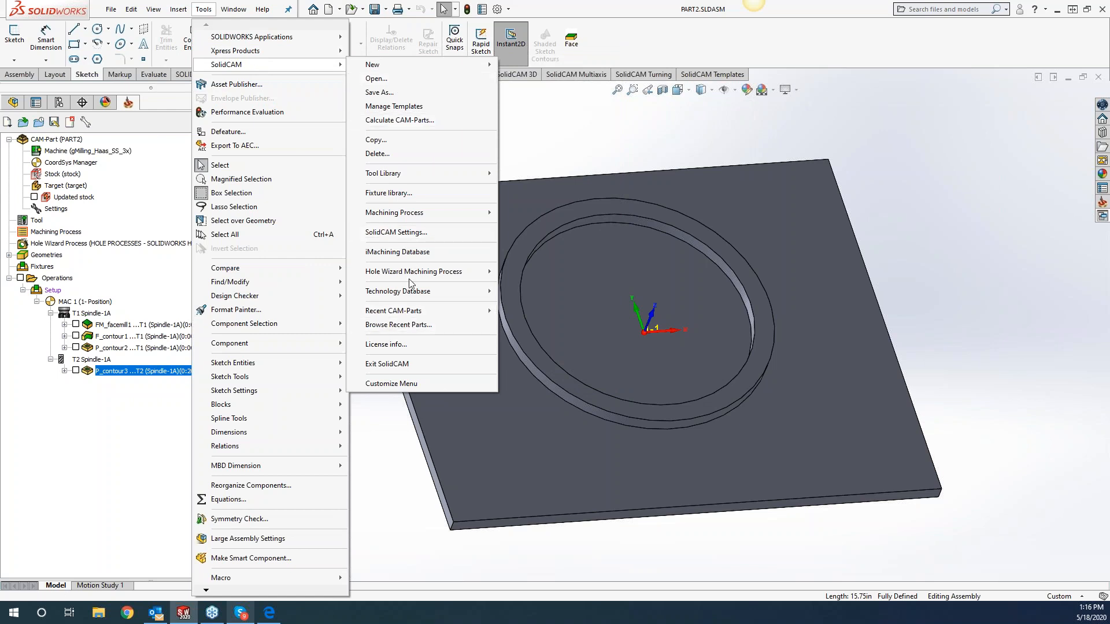
pyautogui.click(405, 233)
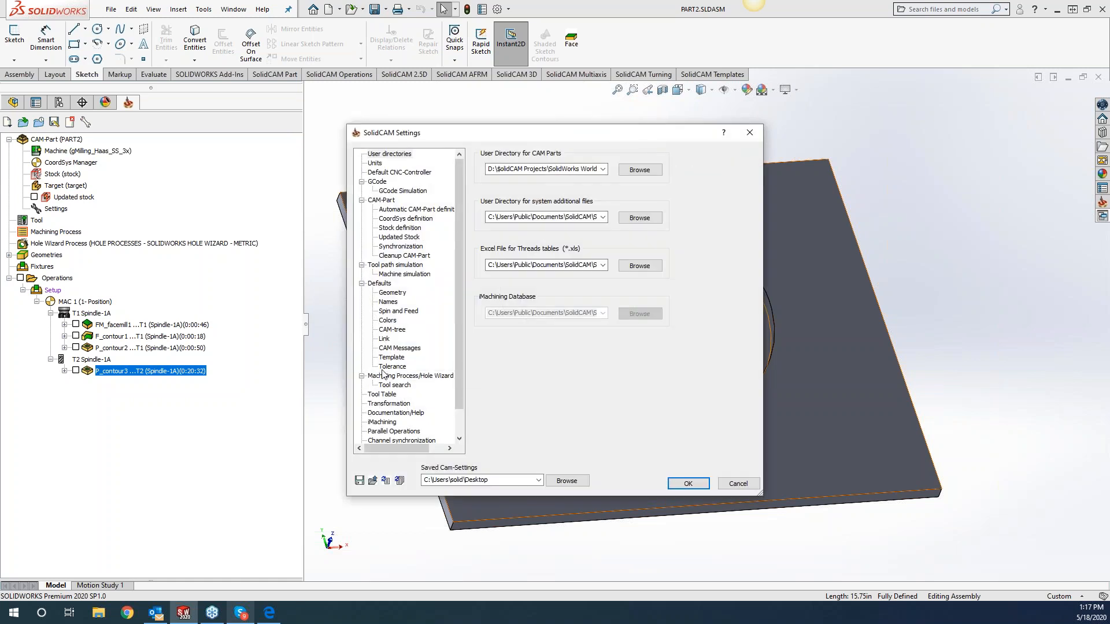
pyautogui.click(379, 284)
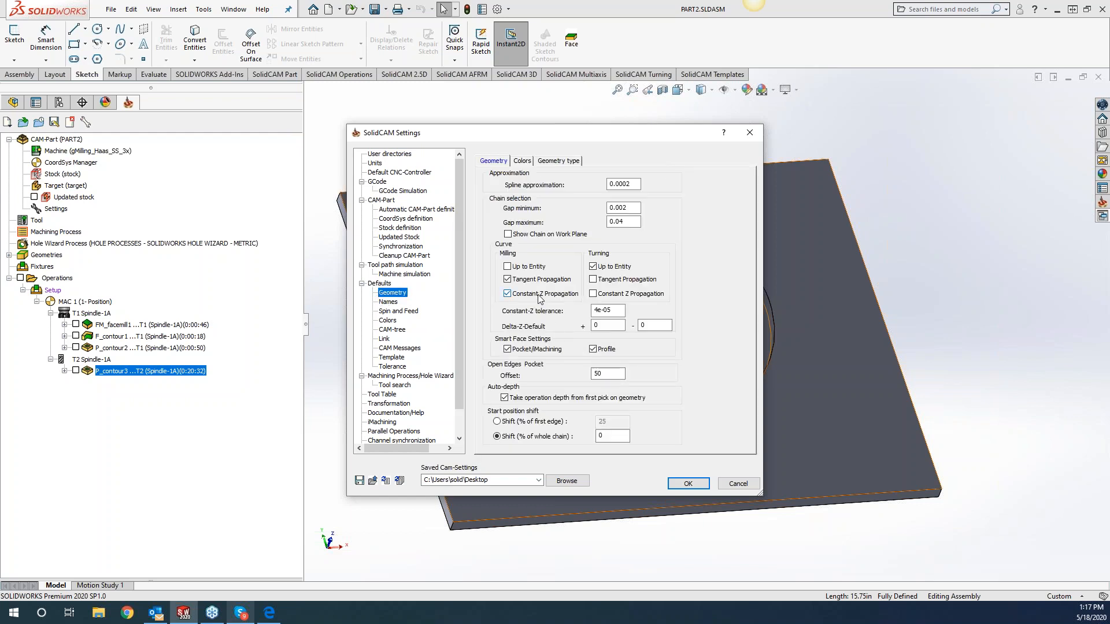
pyautogui.click(507, 279)
pyautogui.click(507, 294)
pyautogui.click(688, 483)
# Try chaining the plate's upper edges with Constant Z in a new Profile operation, then discard the geometry and operation.
pyautogui.rightClick(196, 372)
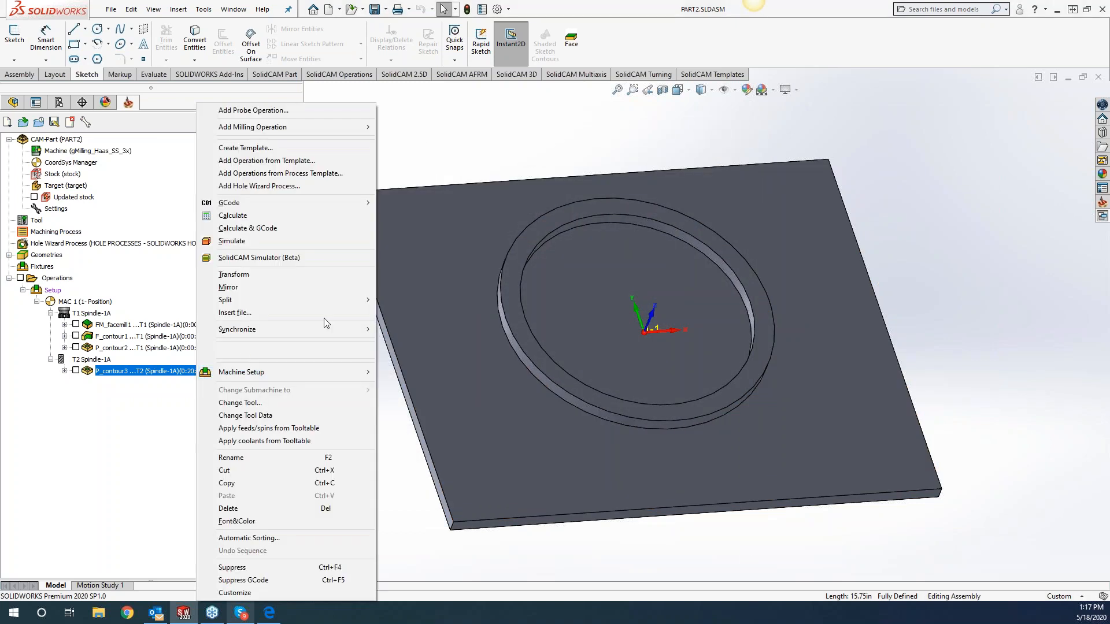
pyautogui.moveTo(306, 130)
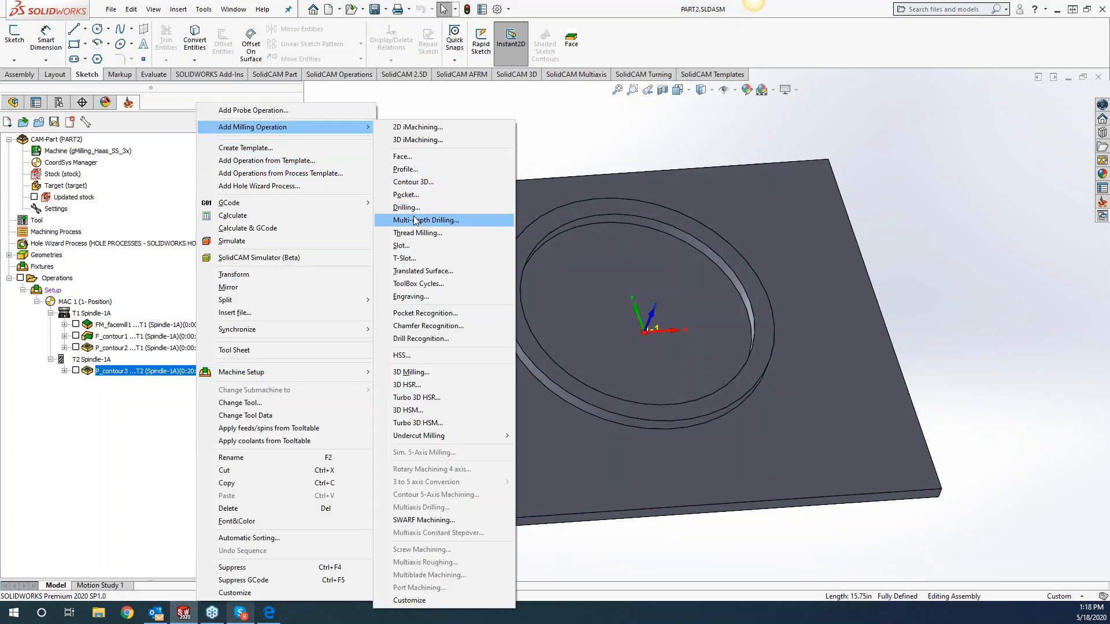
pyautogui.click(413, 170)
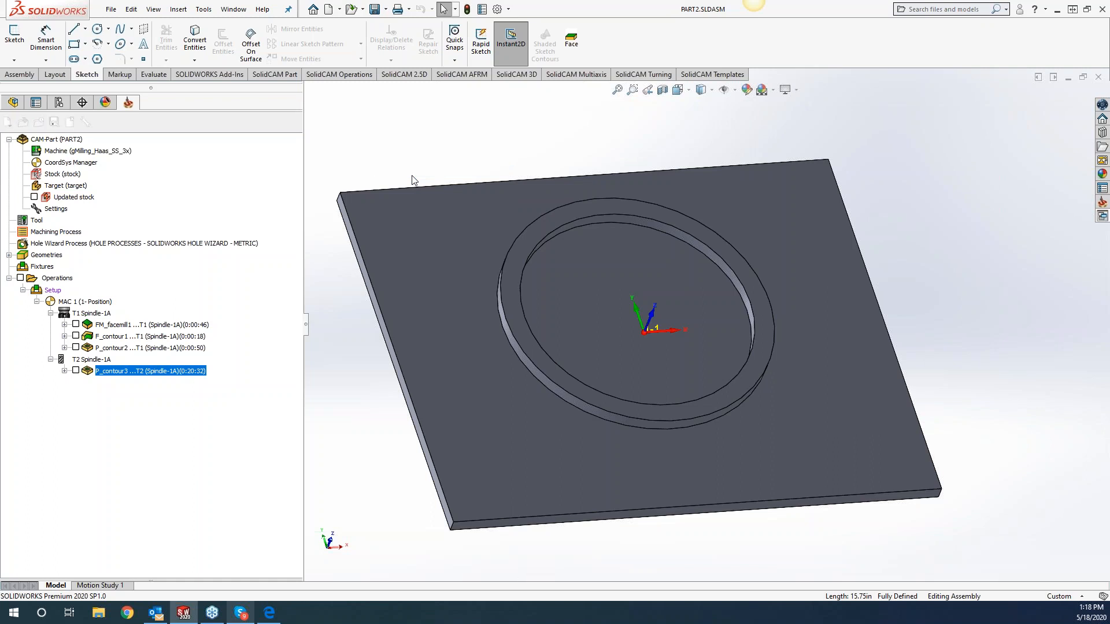
pyautogui.click(347, 132)
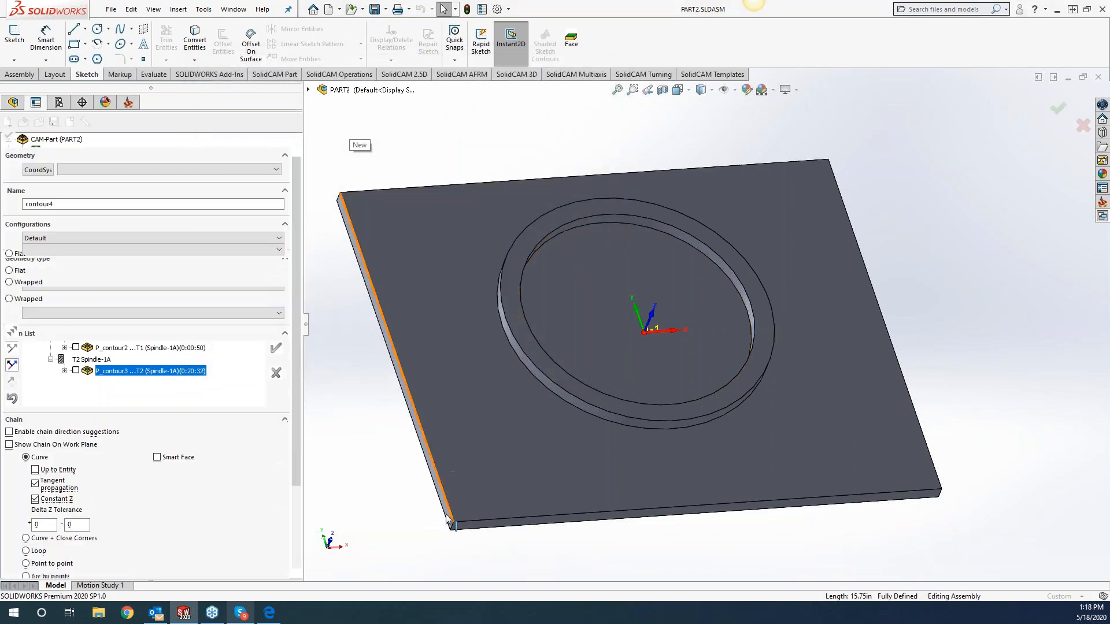
pyautogui.click(447, 503)
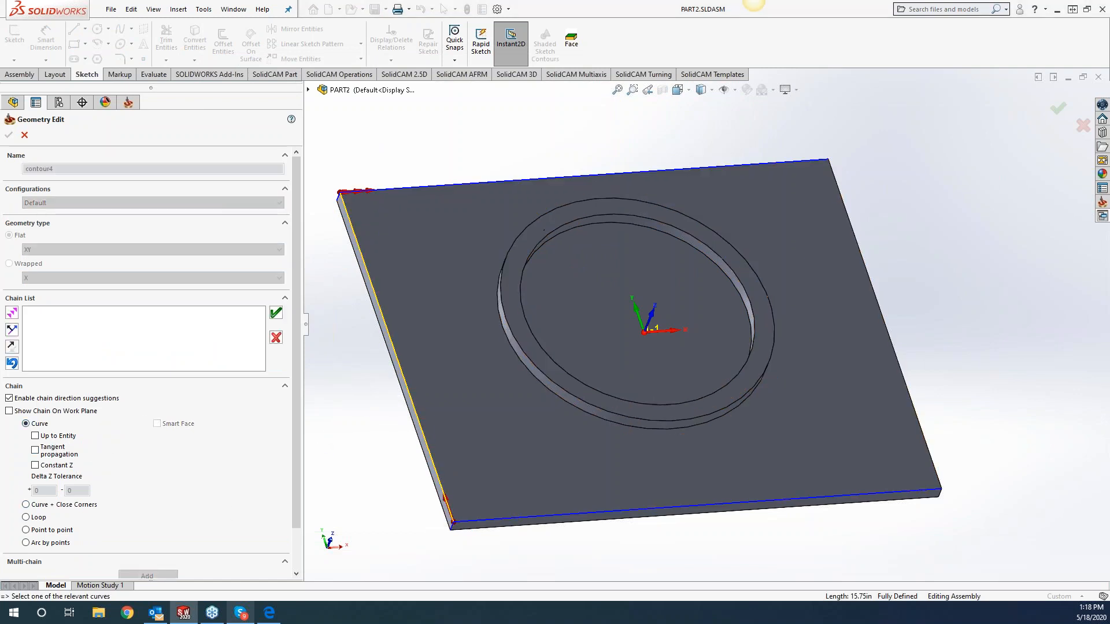
pyautogui.click(36, 465)
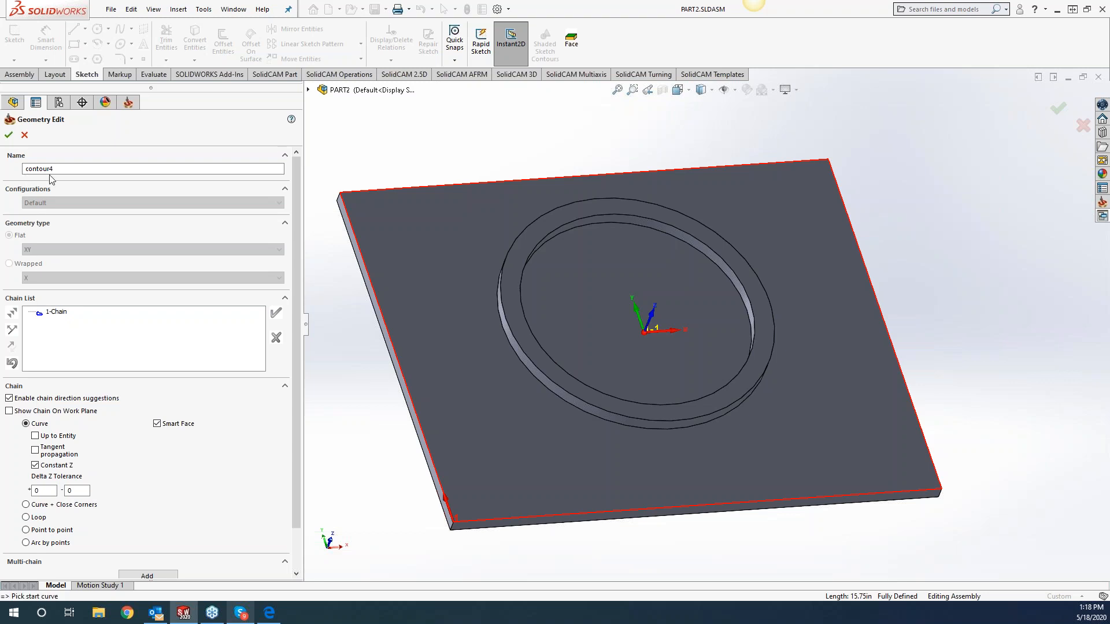
pyautogui.click(25, 135)
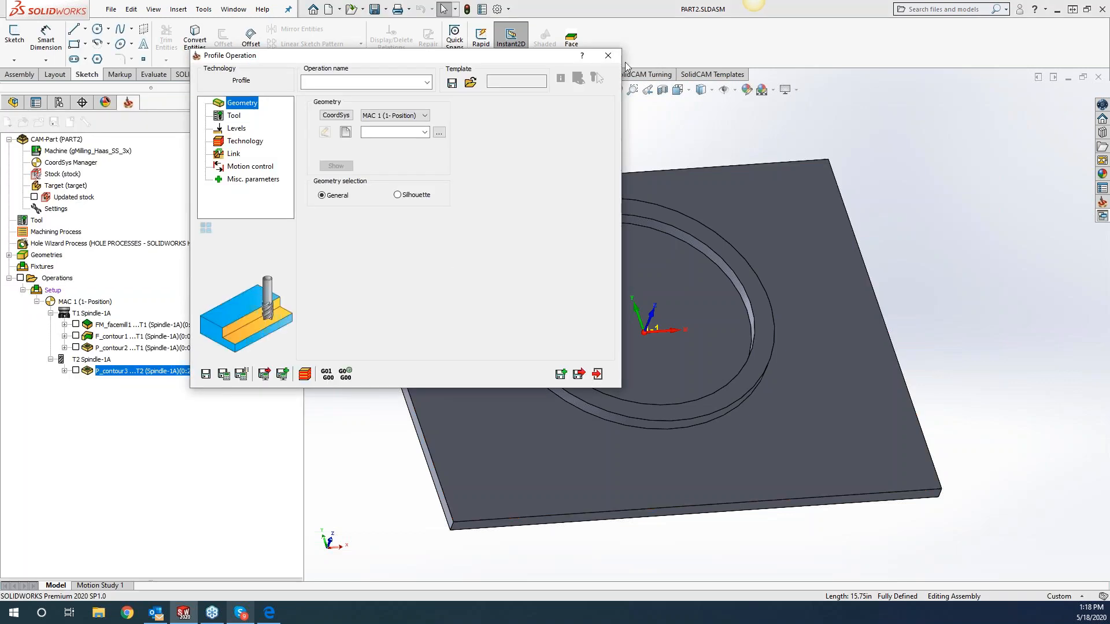
pyautogui.click(609, 60)
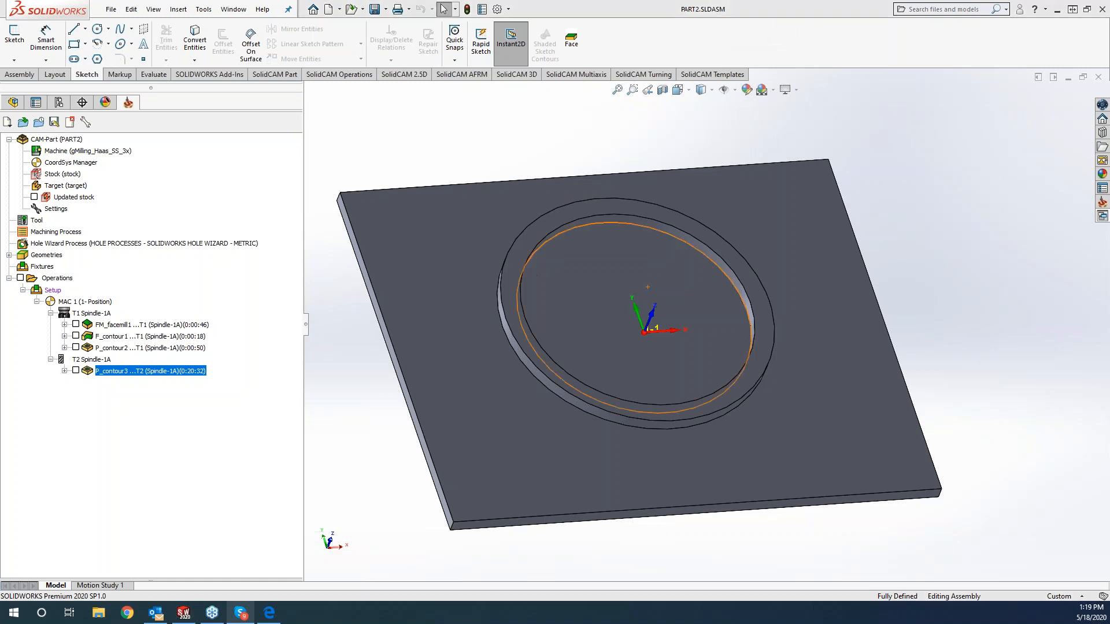
# Capture a 1123 x 724 still image of the plate model with Snagit.
pyautogui.press('Print')
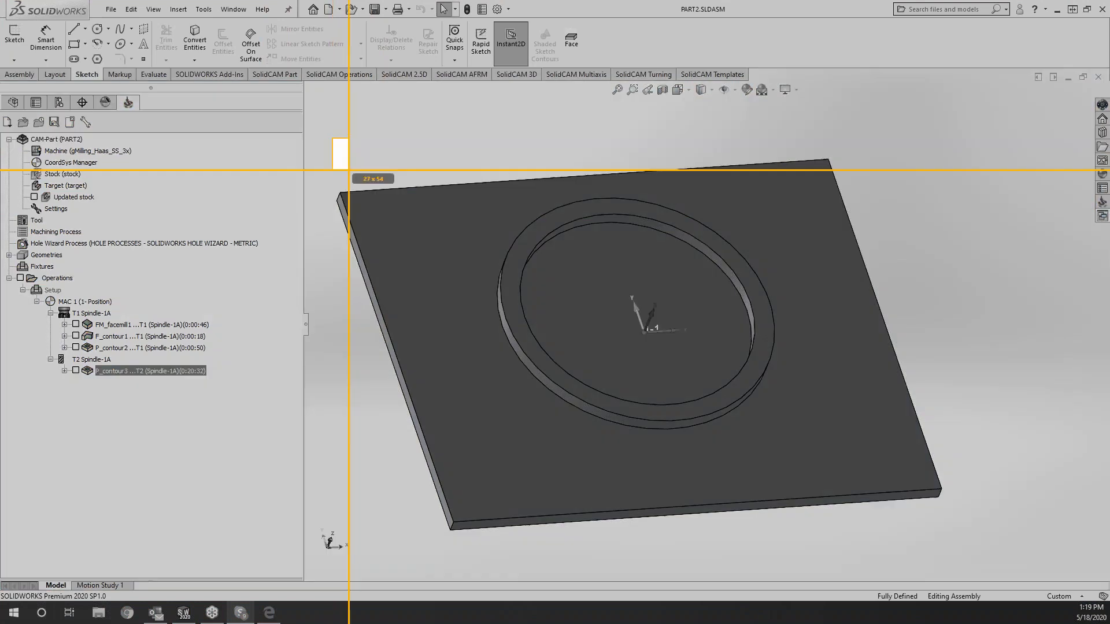
pyautogui.moveTo(333, 139); pyautogui.dragTo(982, 557)
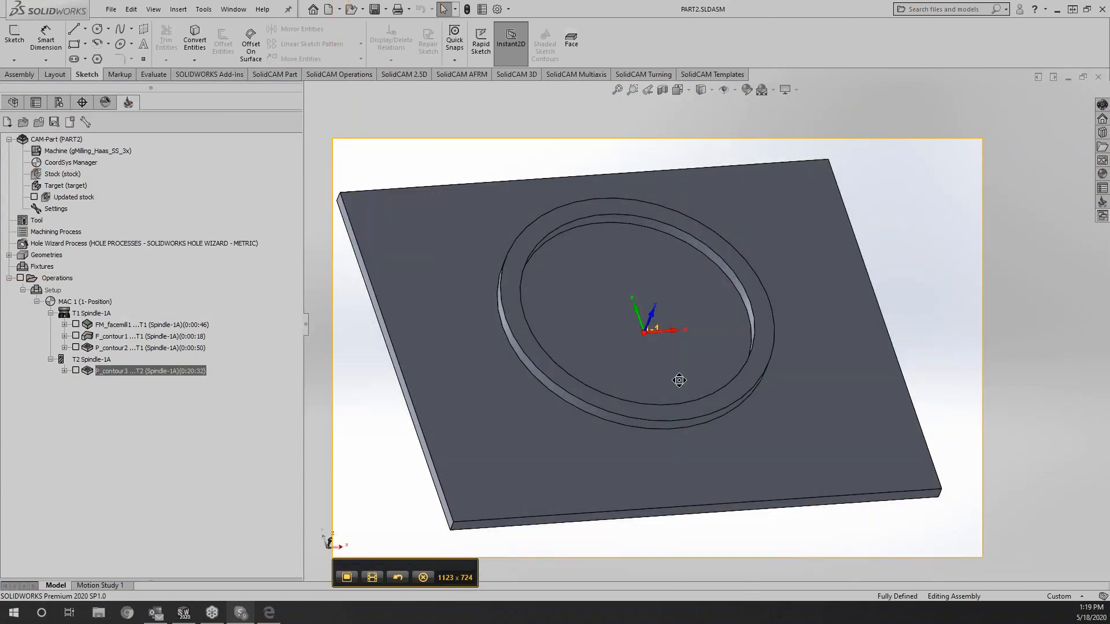
pyautogui.click(347, 578)
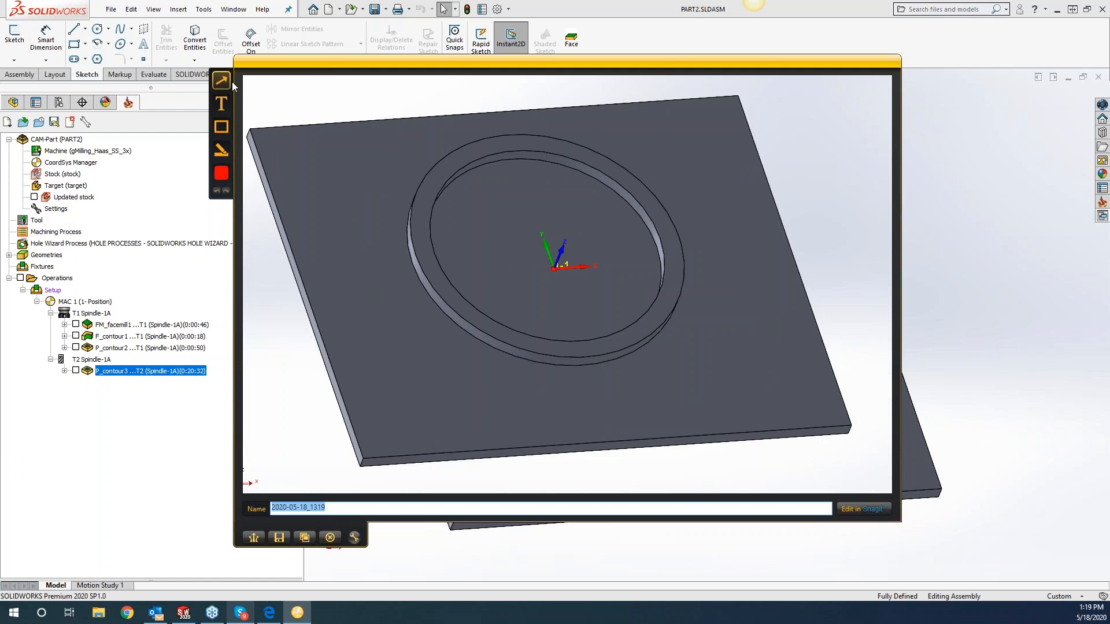
# Annotate the capture with an arrow to the coordinate system origin and a callout at its tail telling a colleague to "use this".
pyautogui.moveTo(668, 193); pyautogui.dragTo(572, 251)
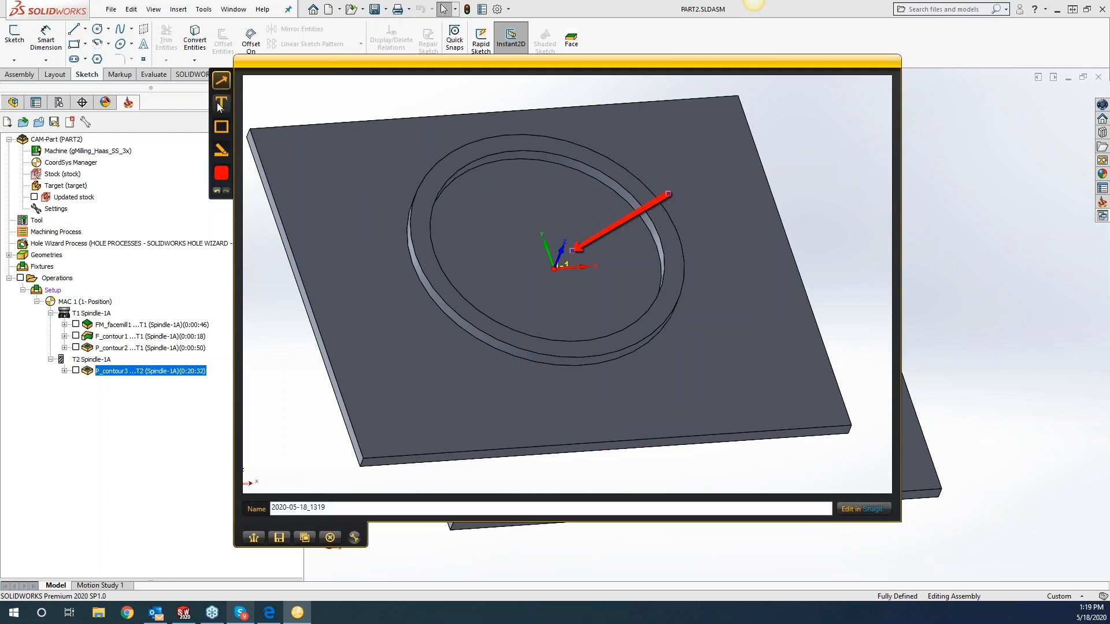
pyautogui.click(685, 184)
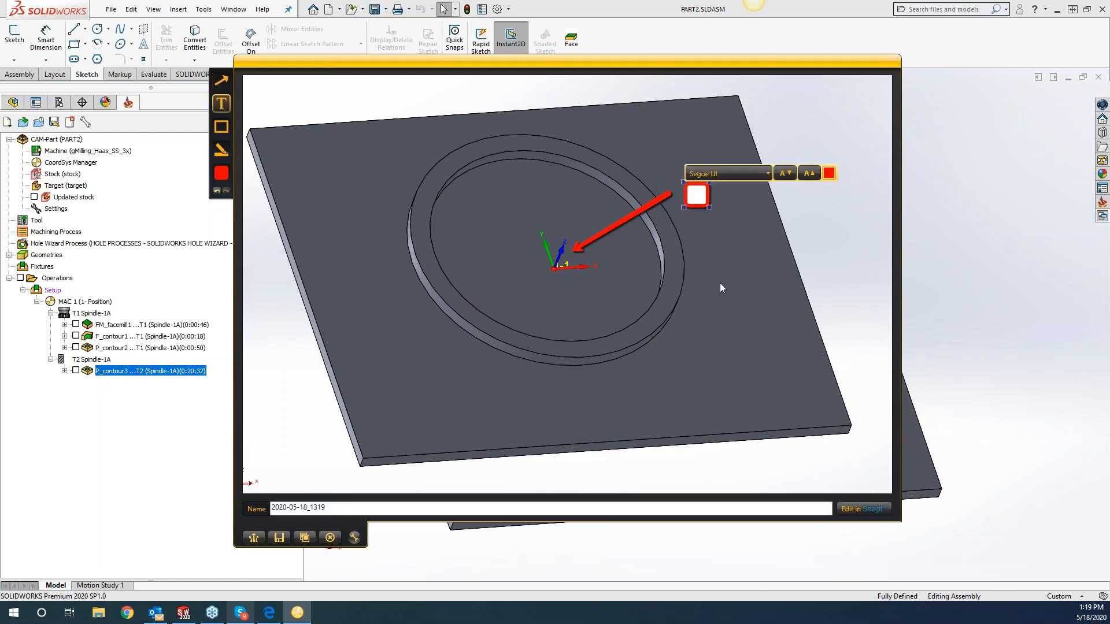
pyautogui.write('Brad use this')
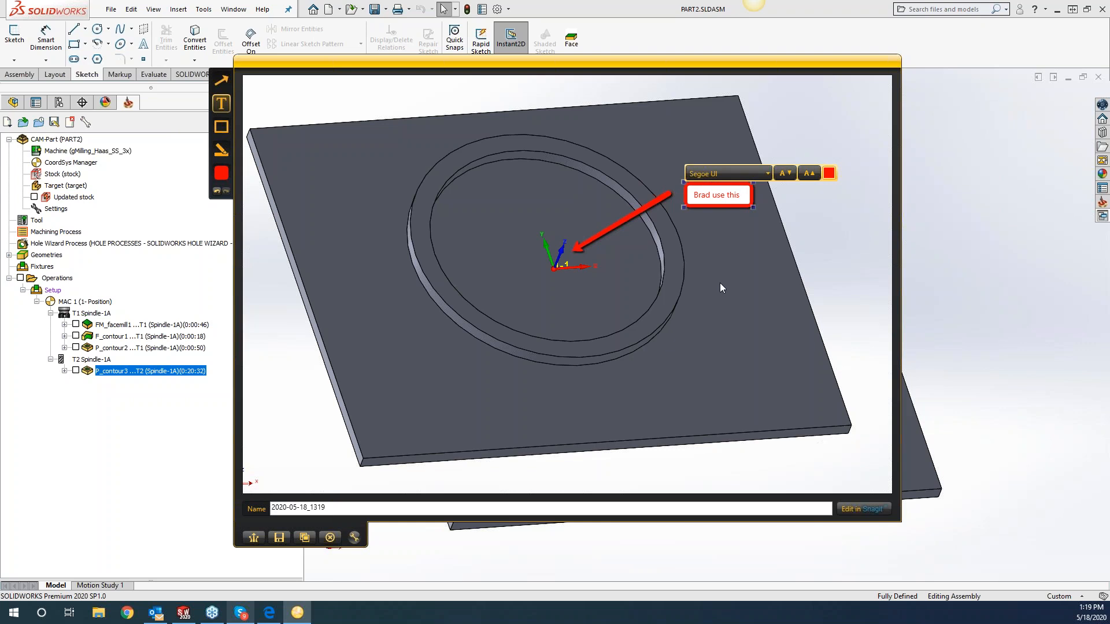
pyautogui.moveTo(753, 197); pyautogui.dragTo(731, 190)
pyautogui.click(791, 291)
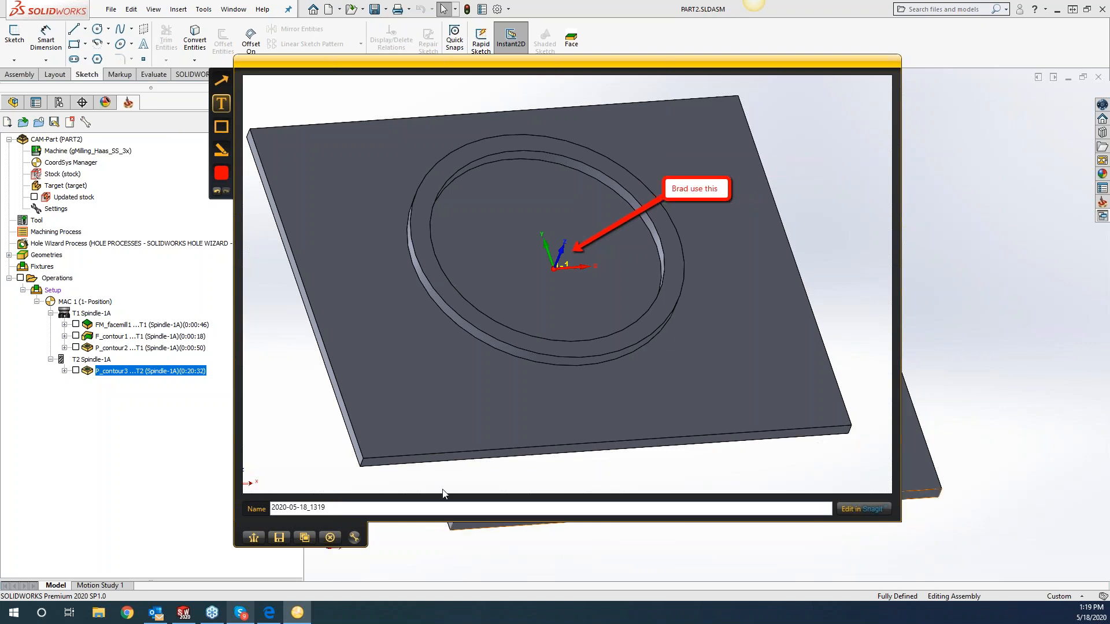
# Add a second arrow pointing to the ring's upper-left edge and a rectangle around the ring's lower-left part.
pyautogui.click(220, 79)
pyautogui.moveTo(300, 131); pyautogui.dragTo(398, 209)
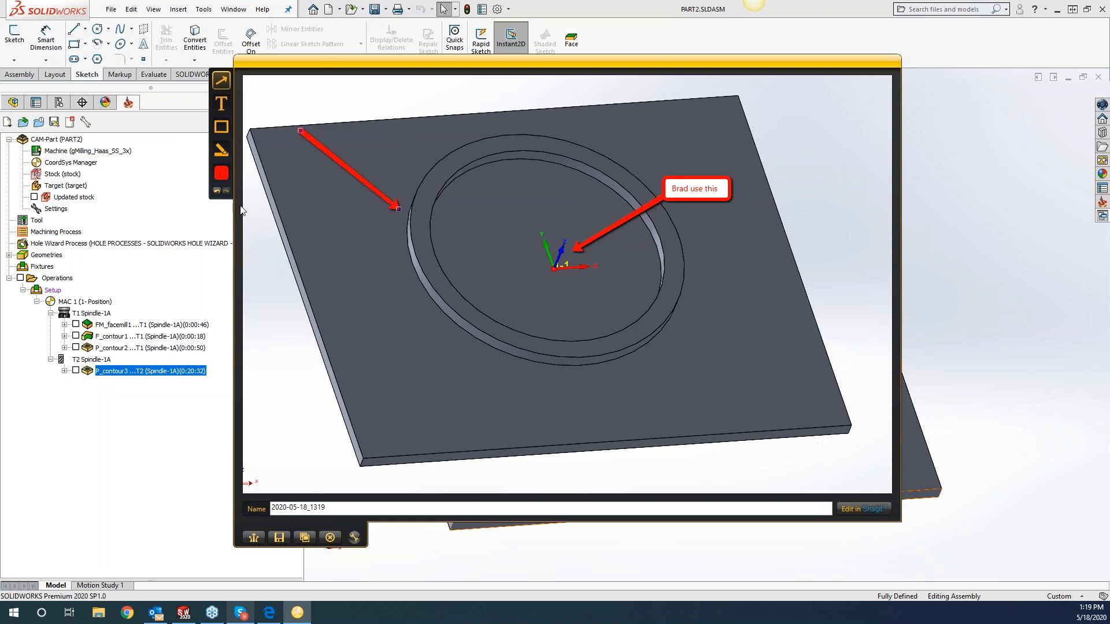
pyautogui.click(221, 126)
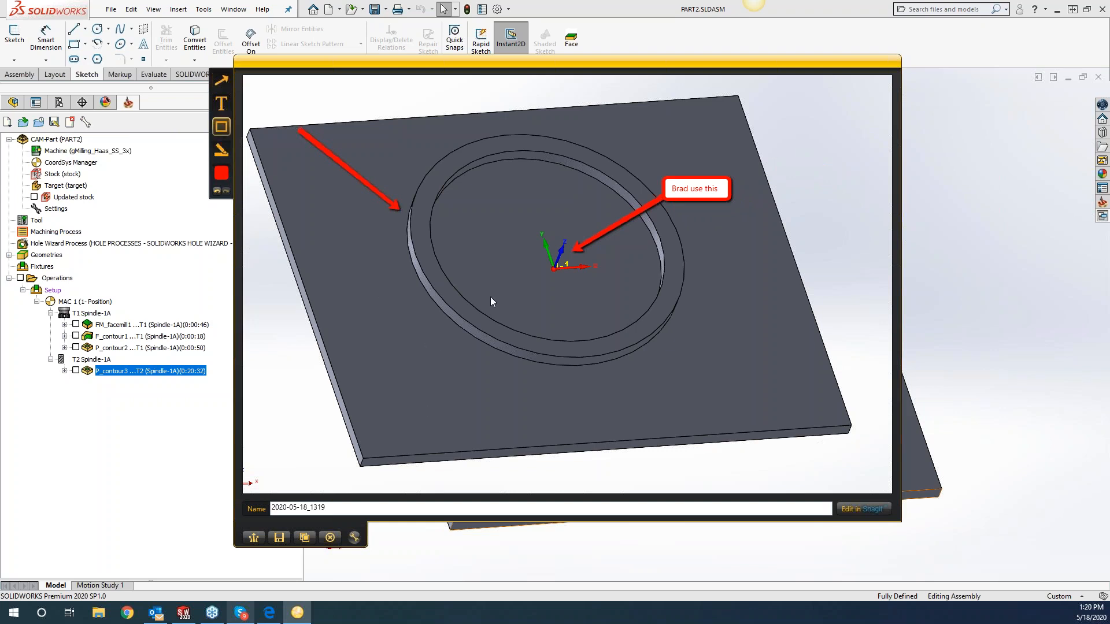
pyautogui.moveTo(329, 237)
pyautogui.mouseDown()
pyautogui.moveTo(449, 355)
pyautogui.moveTo(500, 349)
pyautogui.mouseUp()
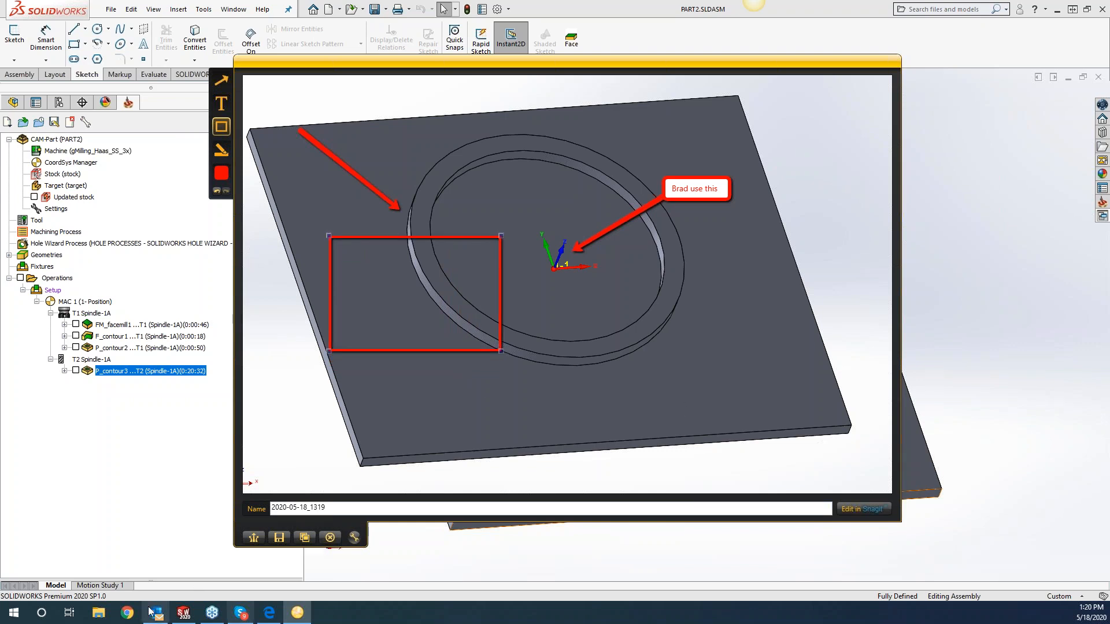
# Search Google in Chrome for "jing" and open TechSmith's TechSmith Capture (Jing) page to review the free screen capture tool.
pyautogui.click(127, 613)
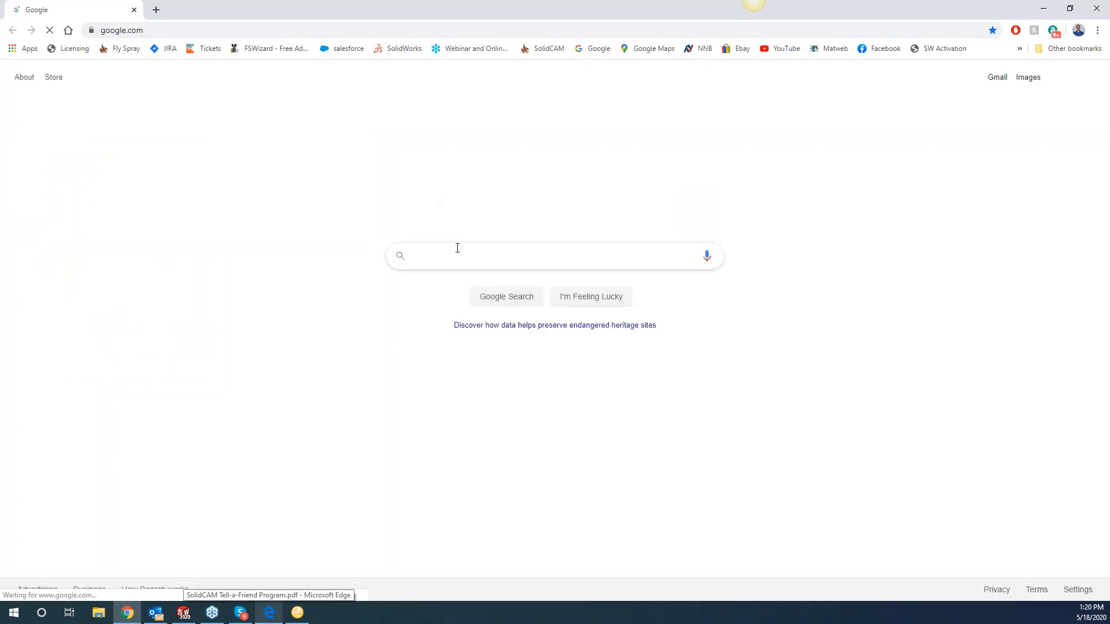
pyautogui.click(543, 256)
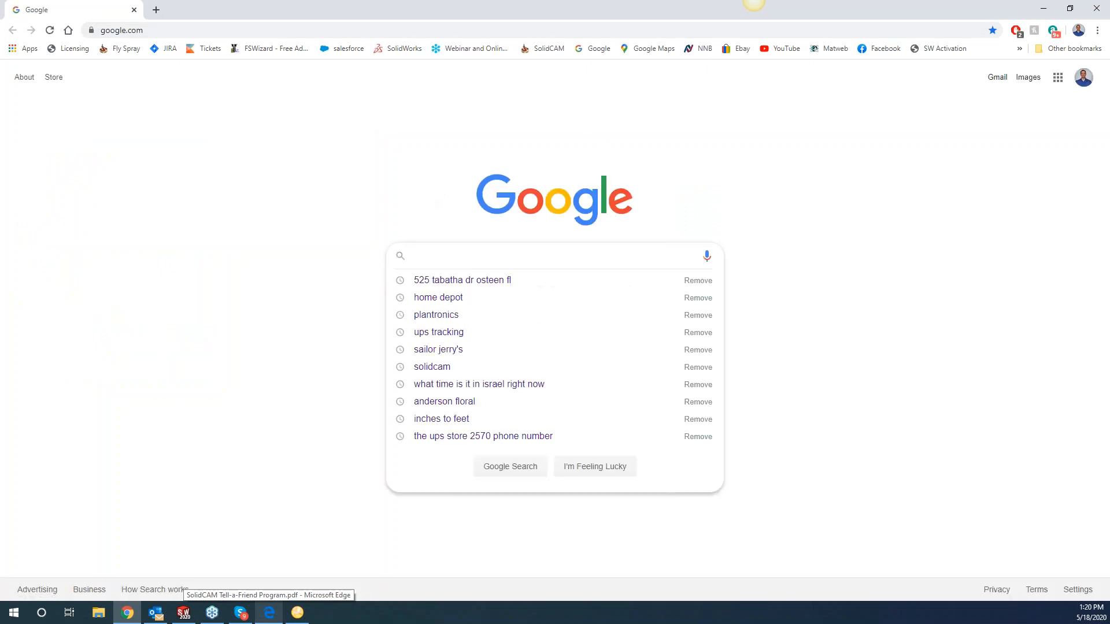
pyautogui.write('jing')
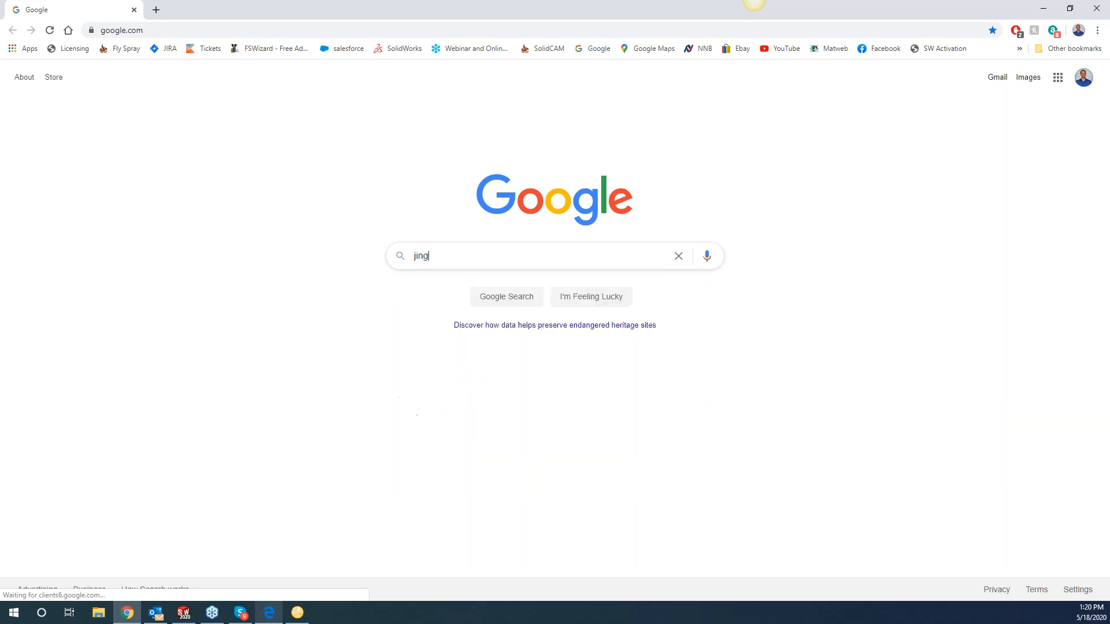
pyautogui.press('Return')
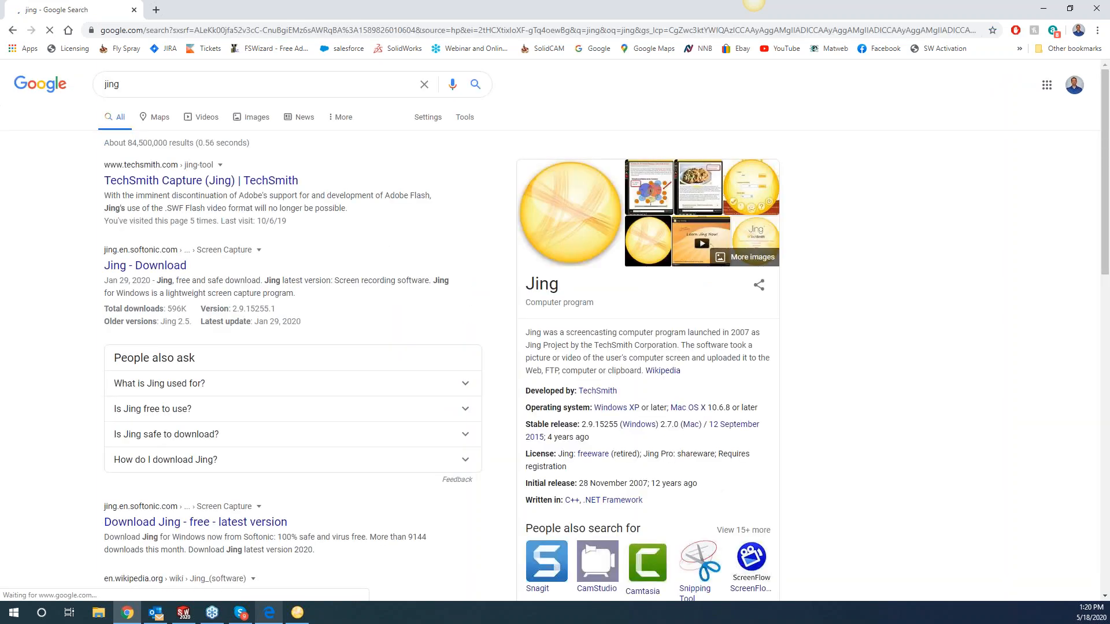
pyautogui.click(177, 182)
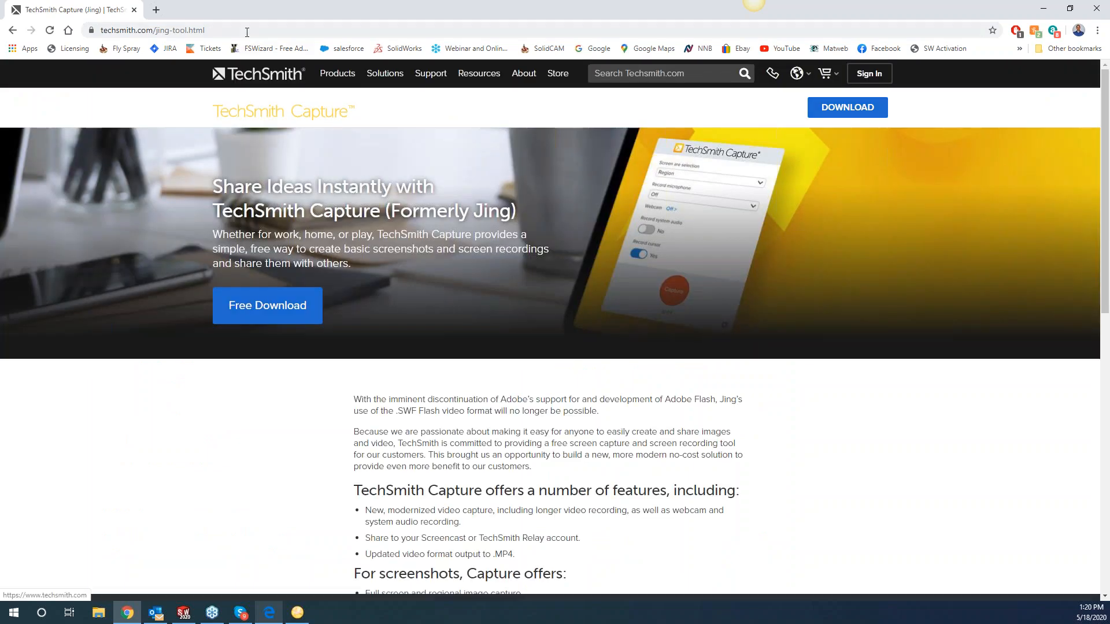
pyautogui.click(244, 30)
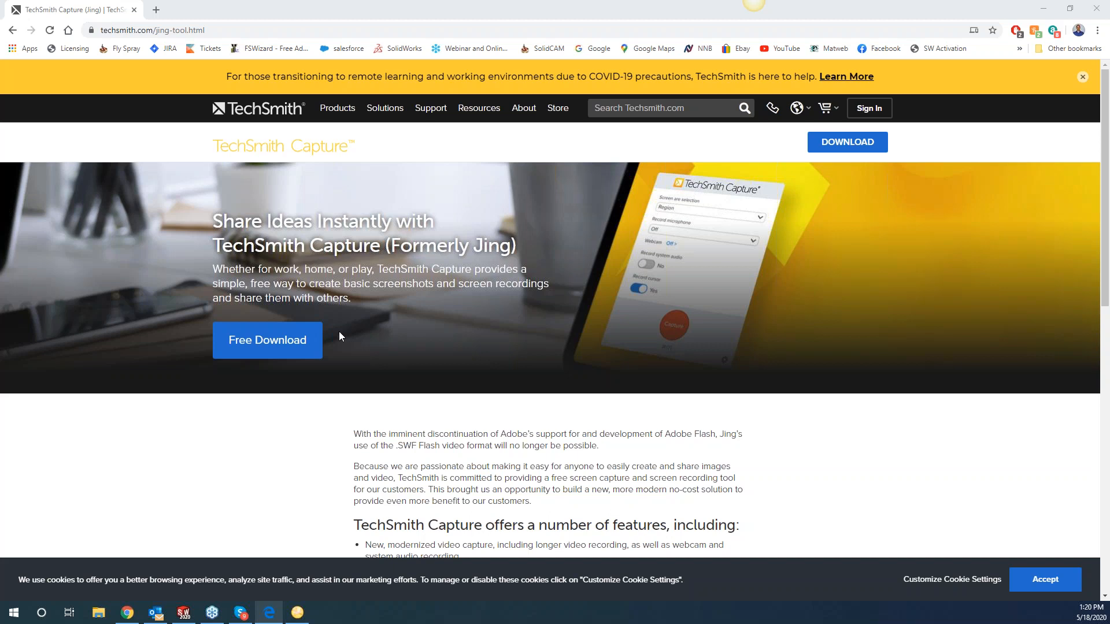
# Leave the browser and copy the annotated plate capture to the clipboard.
pyautogui.click(1091, 7)
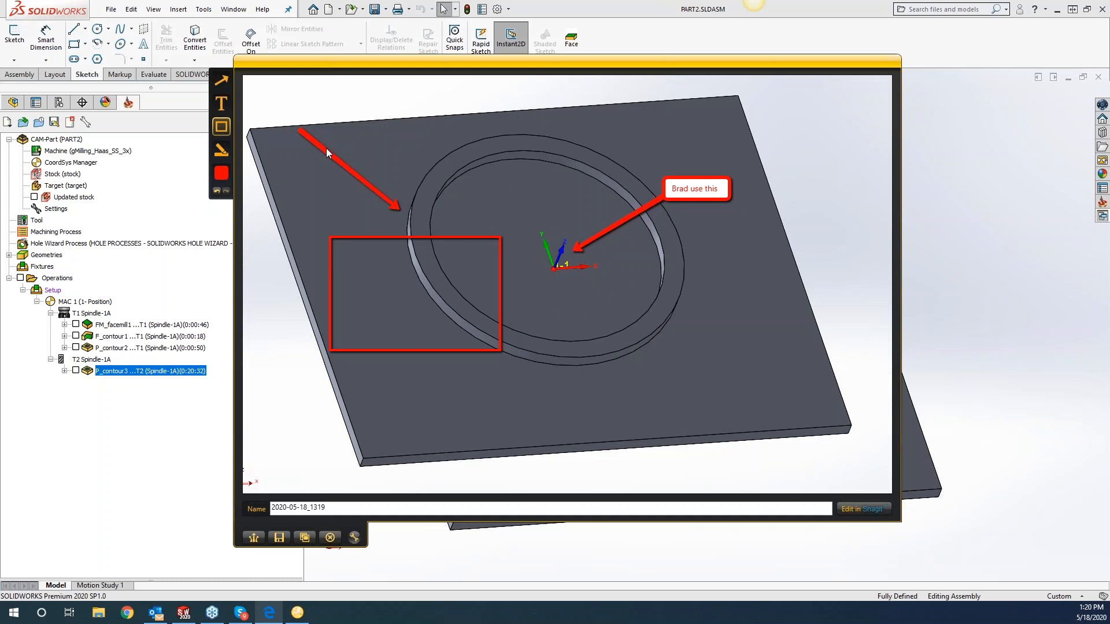
pyautogui.click(305, 537)
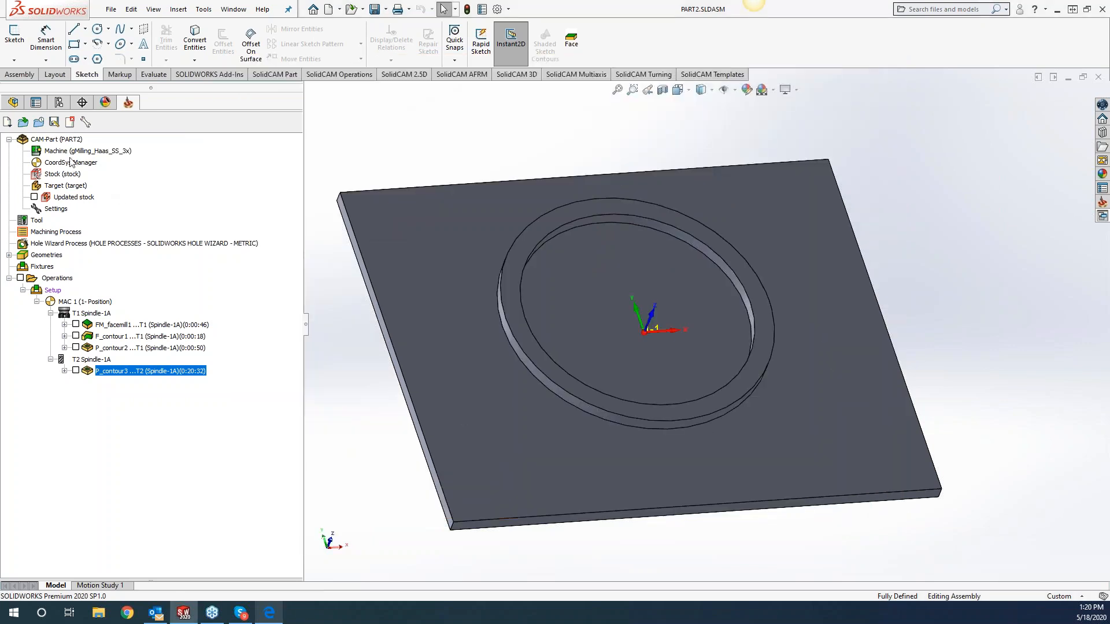
# Generate the CAM-Part's tool sheet documentation in the Sheet_Full_DOCX style.
pyautogui.rightClick(58, 140)
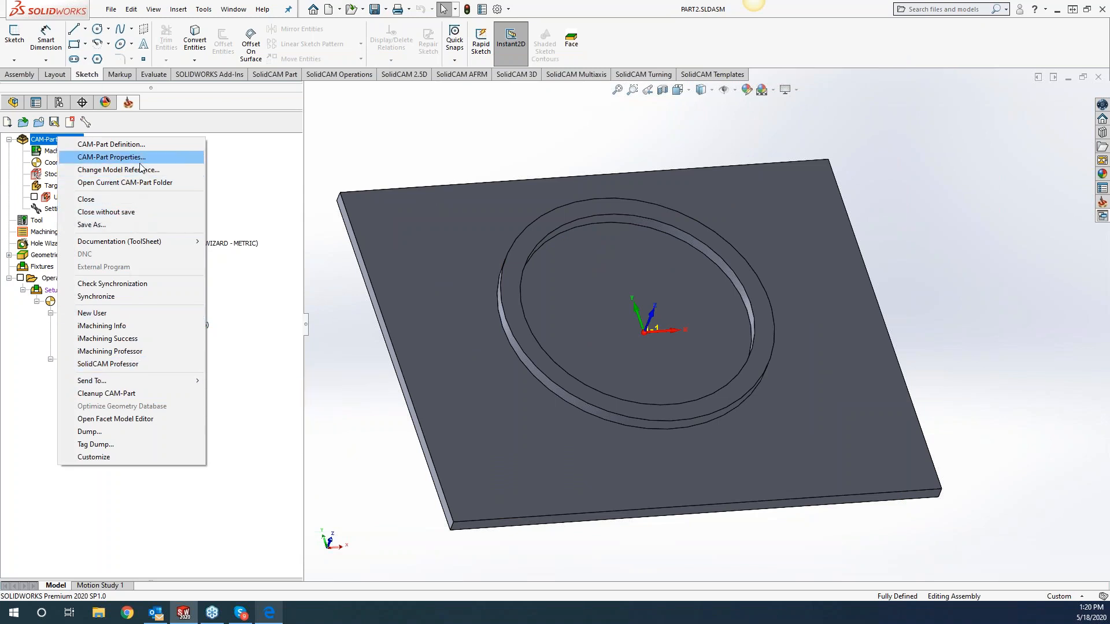
pyautogui.moveTo(165, 241)
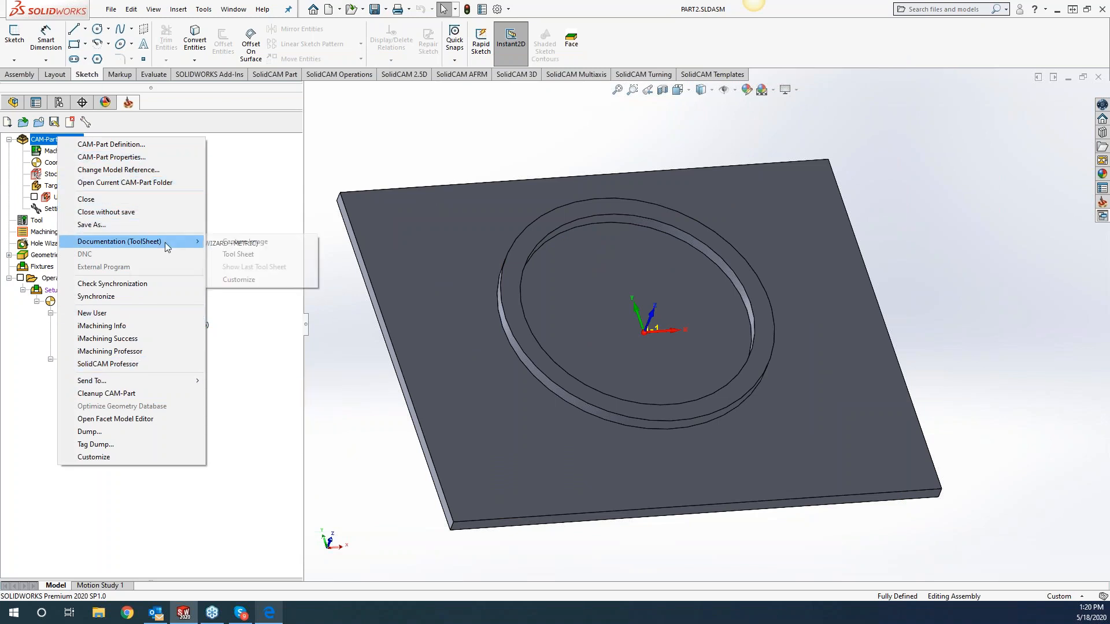
pyautogui.click(242, 255)
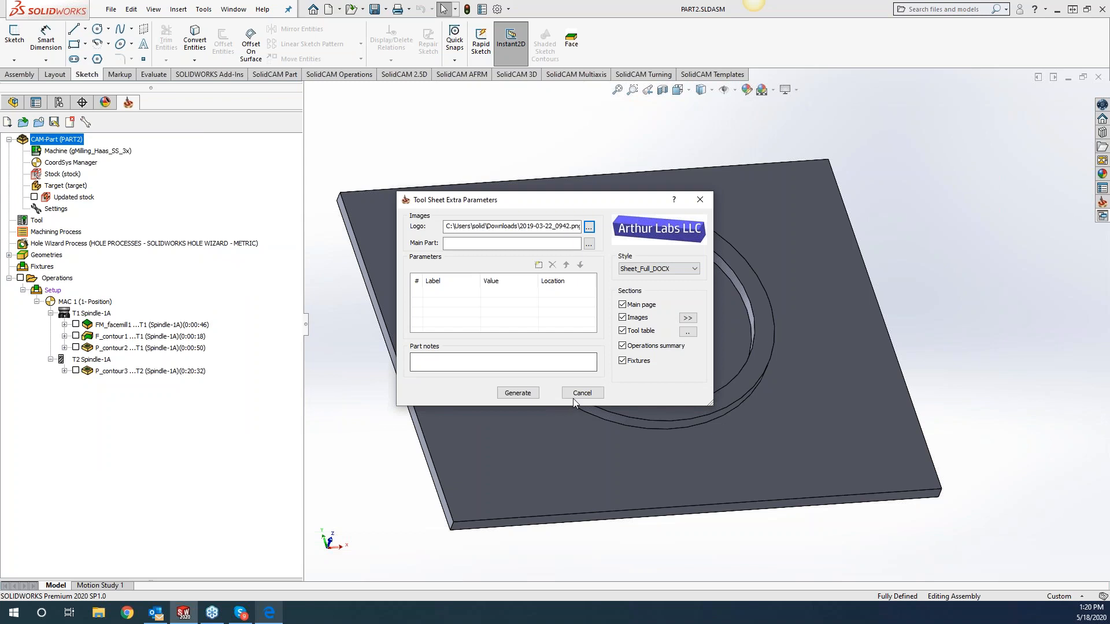
pyautogui.click(518, 393)
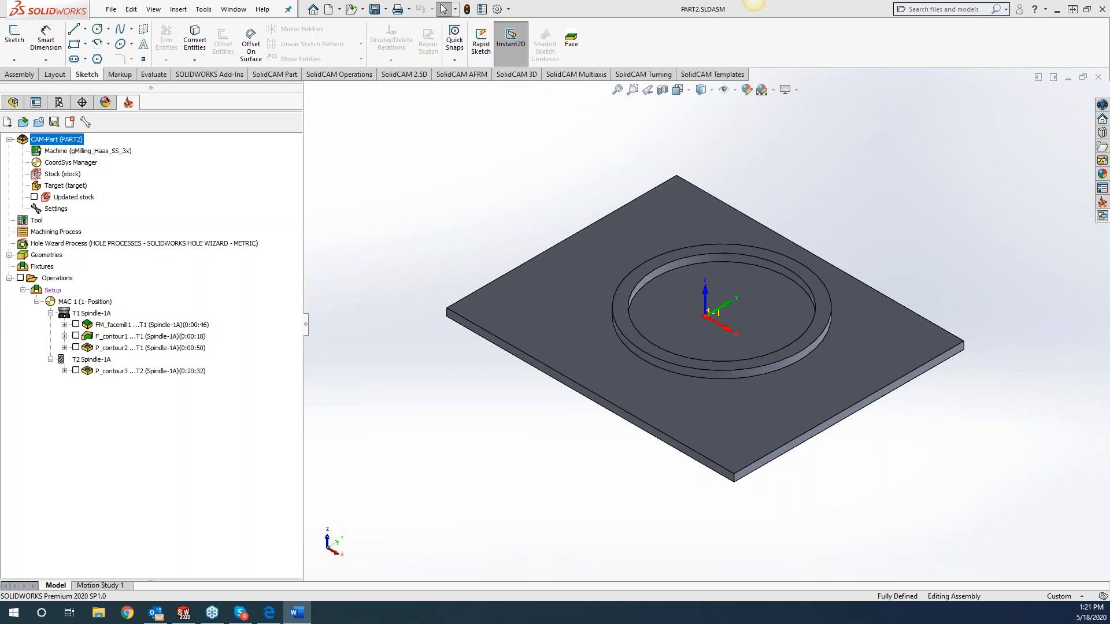
# Examine the part data and image pages of the generated tool sheet in Word at 170% zoom, and minimize the document.
pyautogui.moveTo(0, 46); pyautogui.dragTo(405, 0)
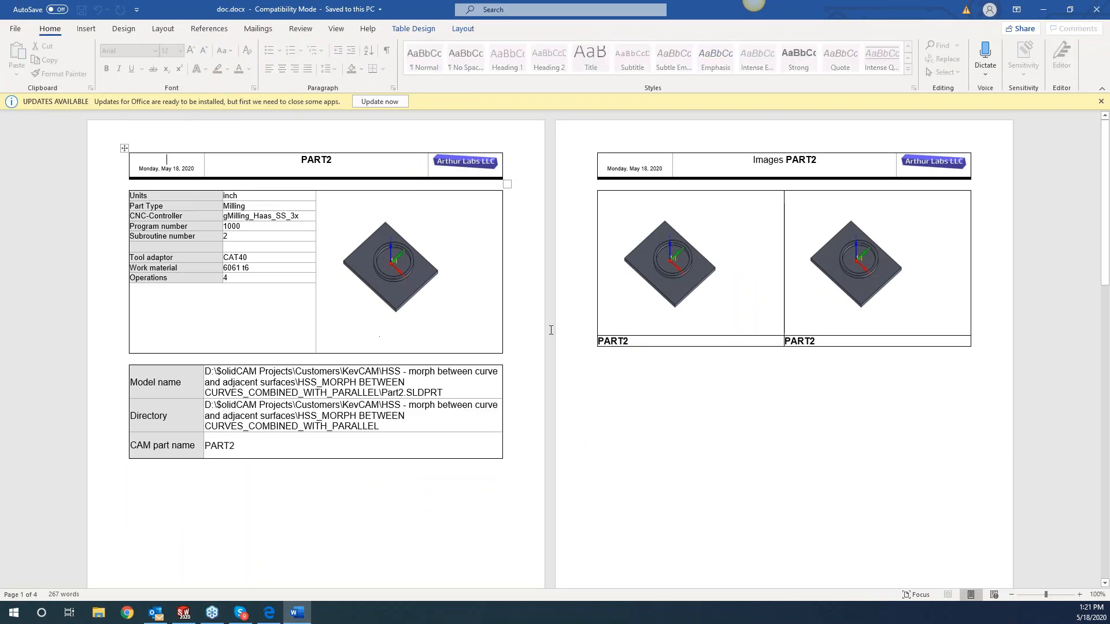
pyautogui.click(1079, 595)
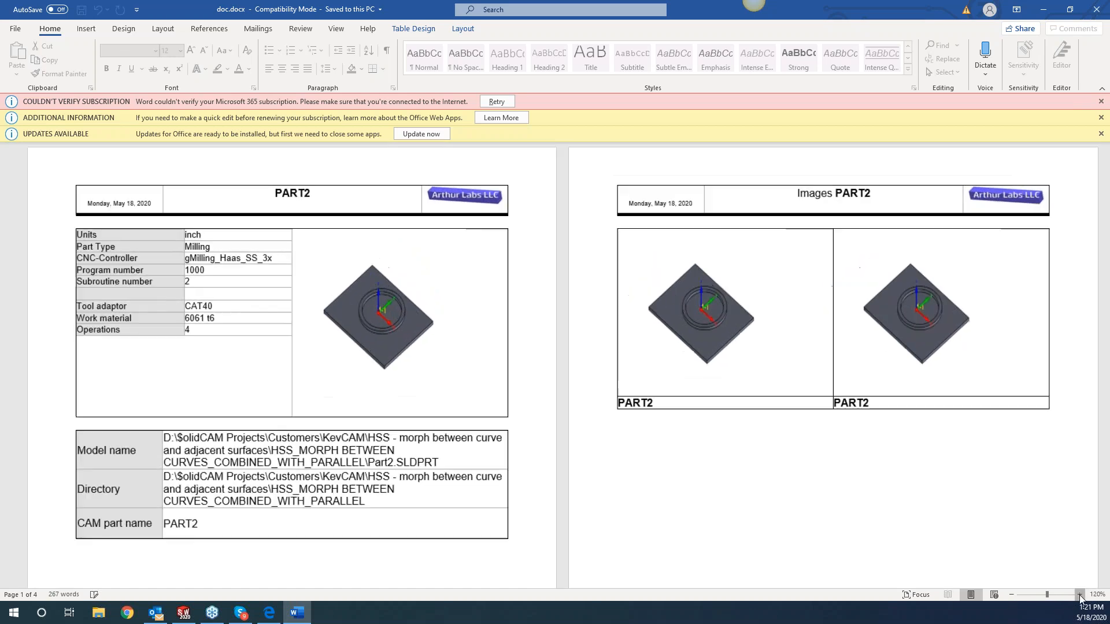
pyautogui.click(1079, 595)
pyautogui.click(1079, 595)
pyautogui.click(1079, 594)
pyautogui.click(1079, 595)
pyautogui.click(1079, 595)
pyautogui.click(1079, 595)
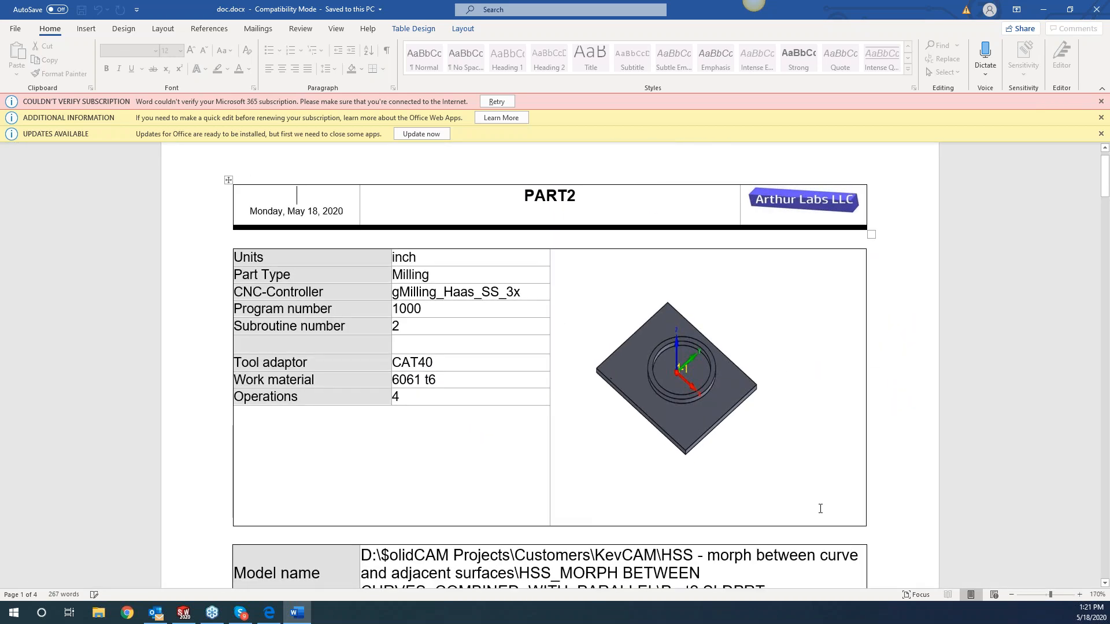
pyautogui.scroll(-15, 799, 411)
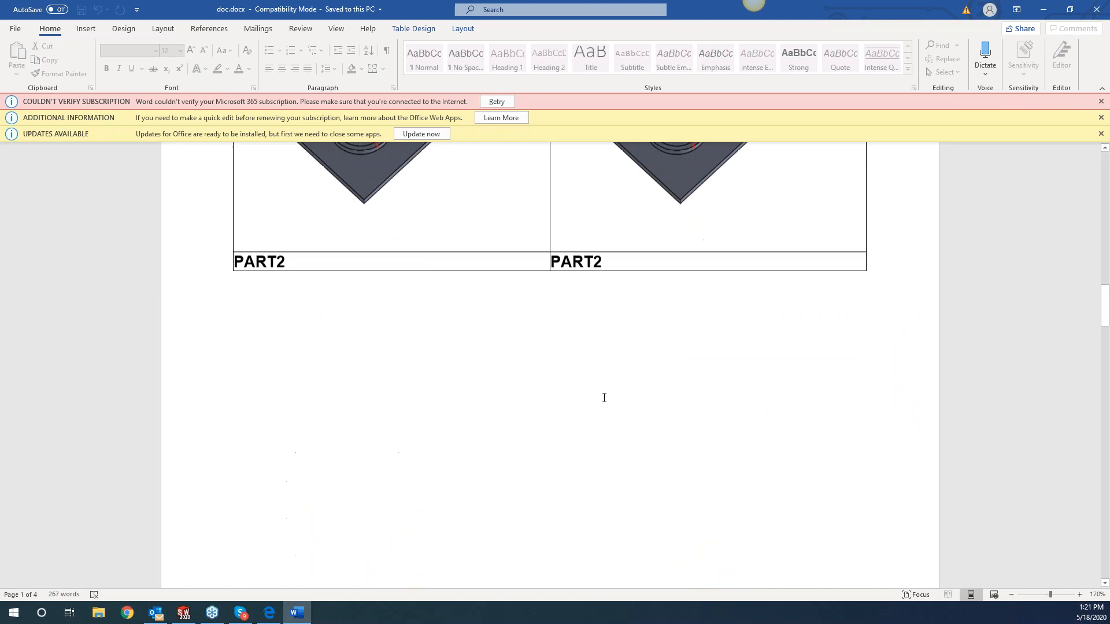
pyautogui.scroll(1, 397, 363)
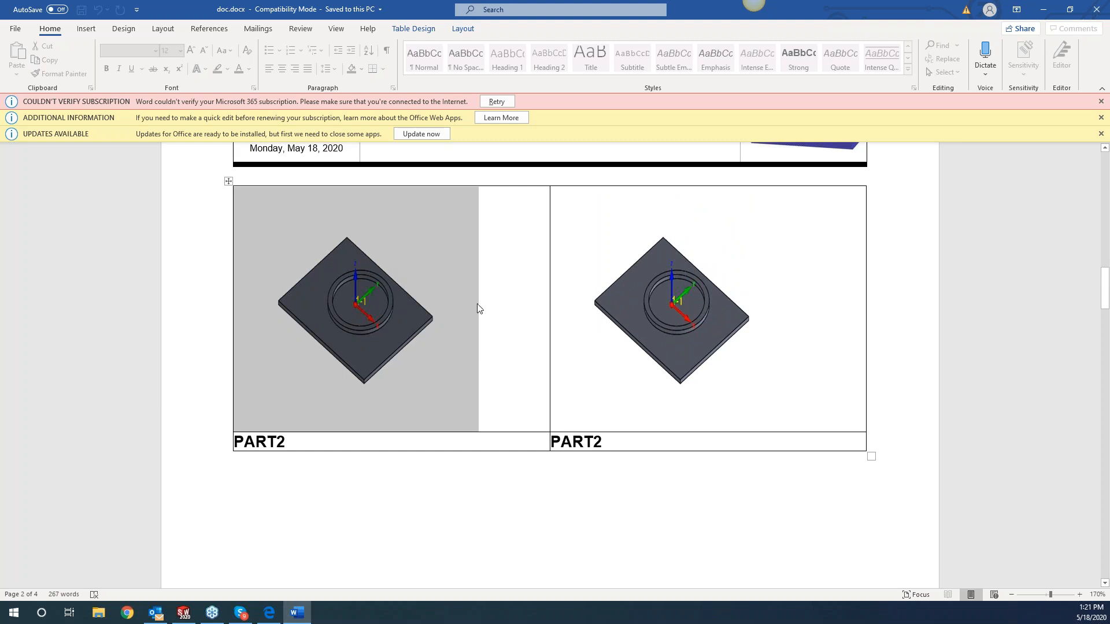
pyautogui.click(1042, 9)
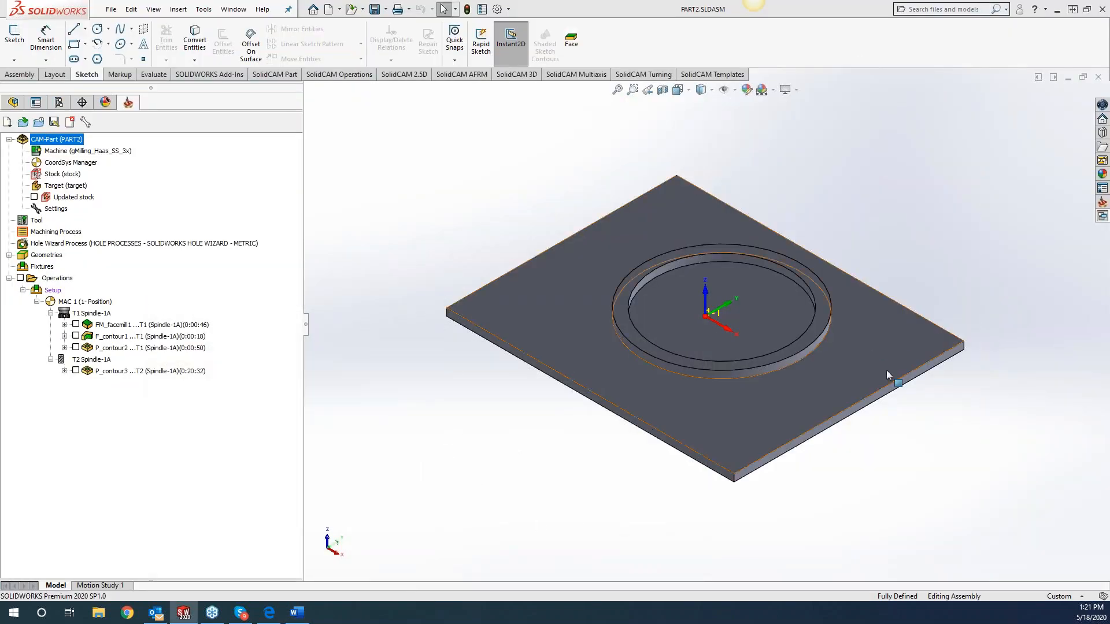
# Start a Jing video recording of a 1071 x 665 region around the plate model, using the Plantronics Savi microphone.
pyautogui.moveTo(764, 1)
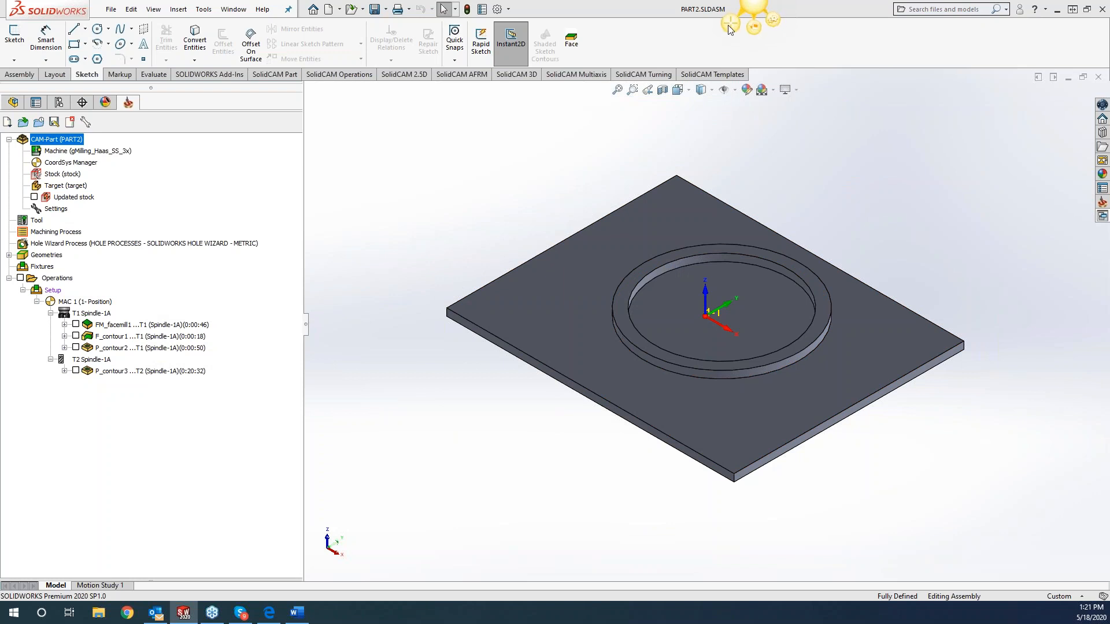
pyautogui.press('Print')
pyautogui.moveTo(393, 128); pyautogui.dragTo(1012, 513)
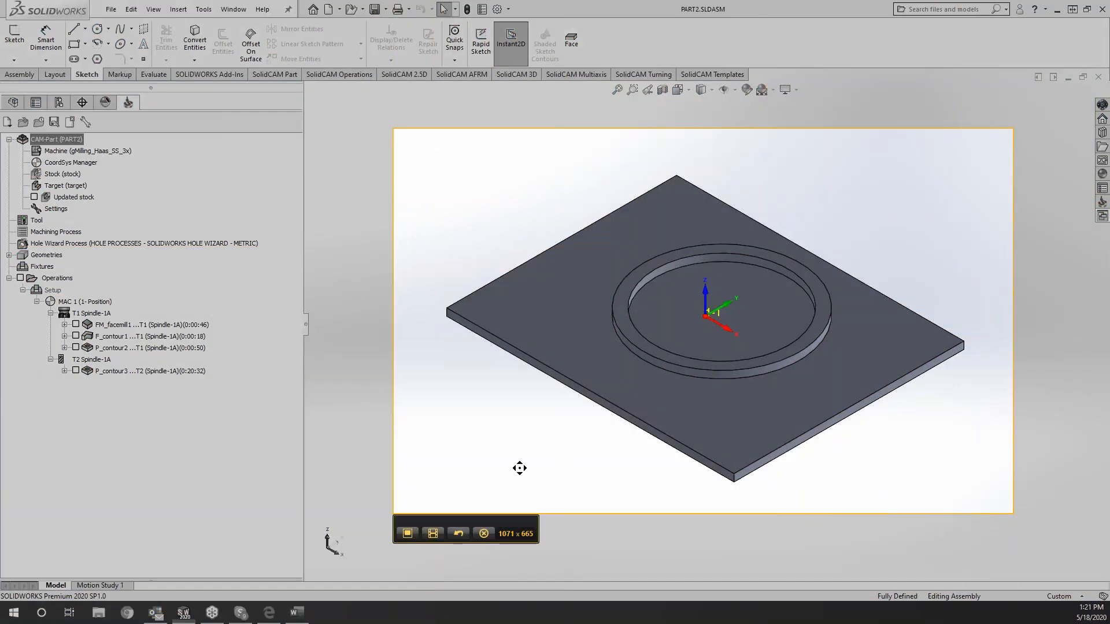
pyautogui.click(433, 534)
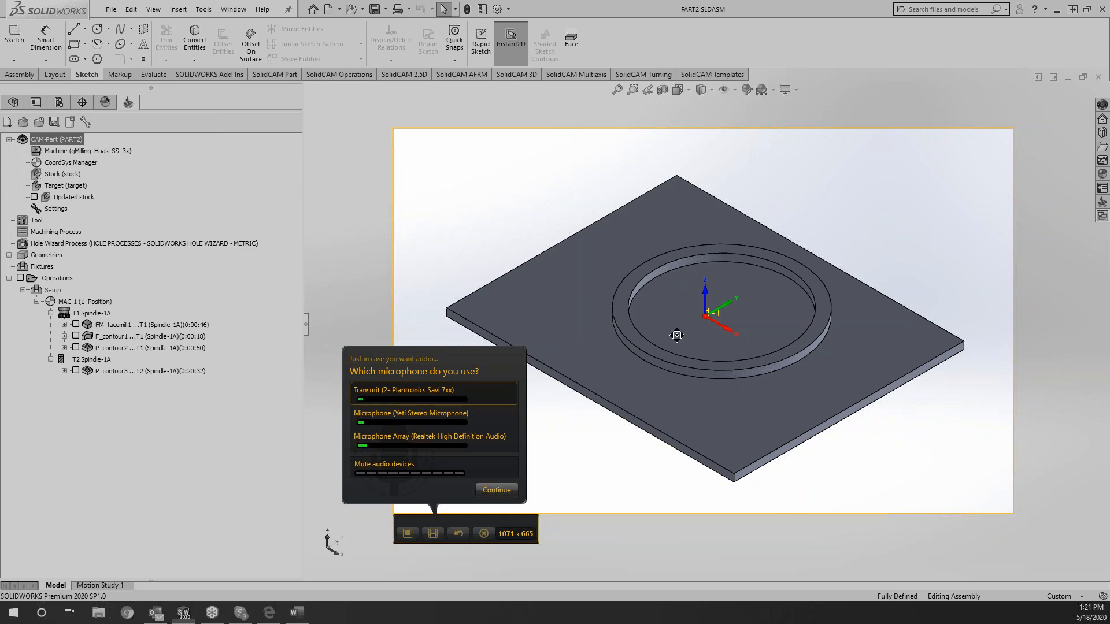
pyautogui.click(497, 490)
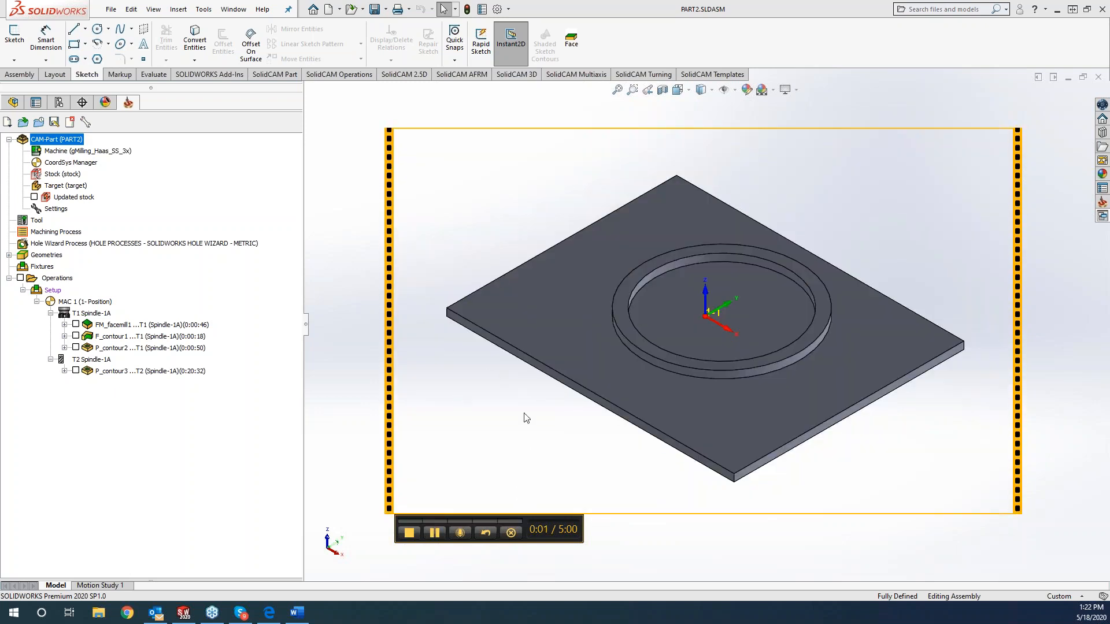
# Rotate the plate model toward a top view during the recording, stop the video and discard it.
pyautogui.moveTo(505, 389); pyautogui.dragTo(651, 307, button='middle')
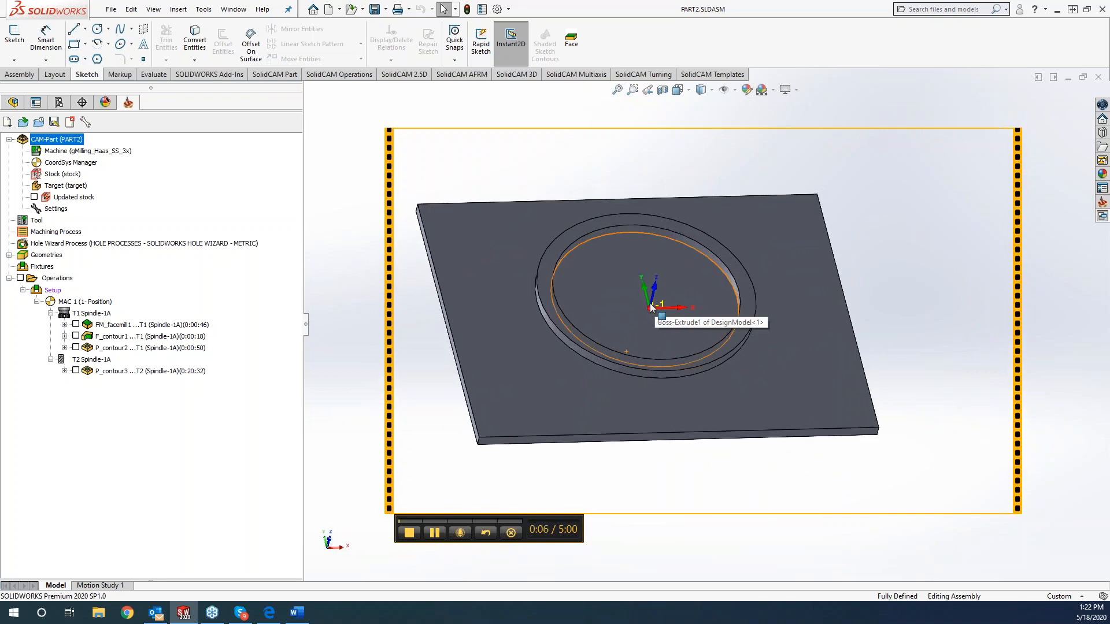
pyautogui.click(409, 533)
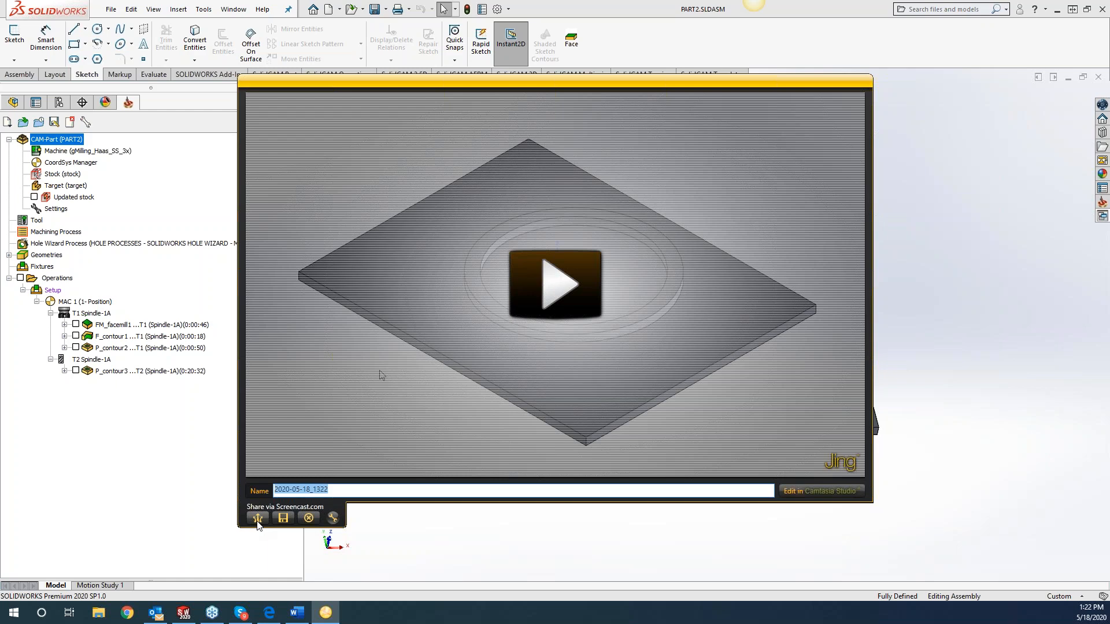
pyautogui.click(309, 519)
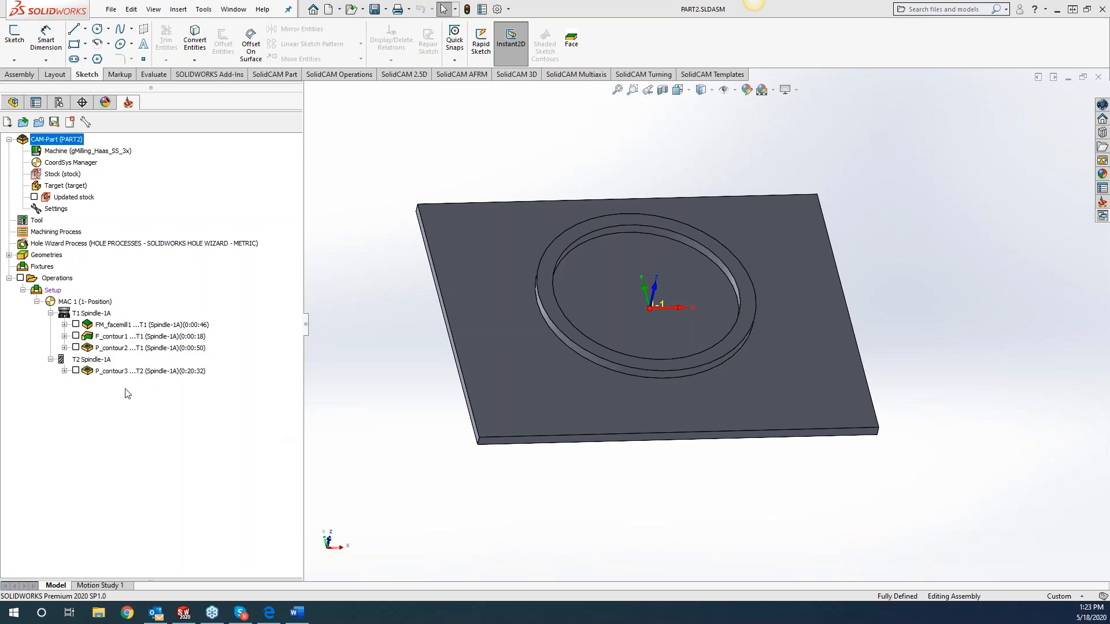
# Open the P_contour3 pocket operation, switch its milling levels to variable and check the per-chain levels table.
pyautogui.click(127, 373)
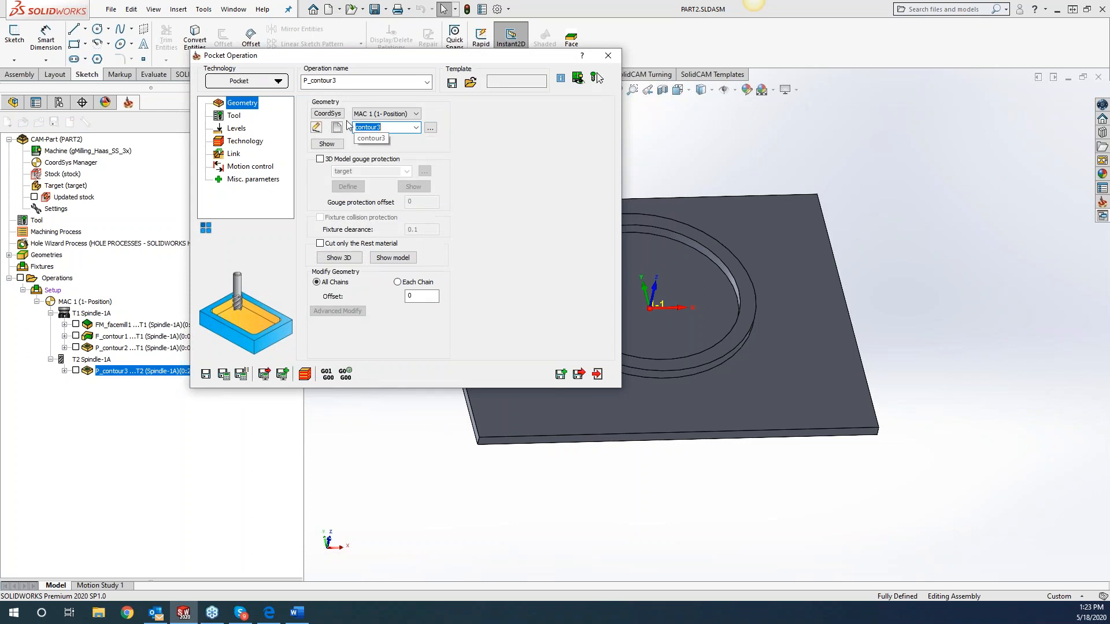
pyautogui.click(235, 118)
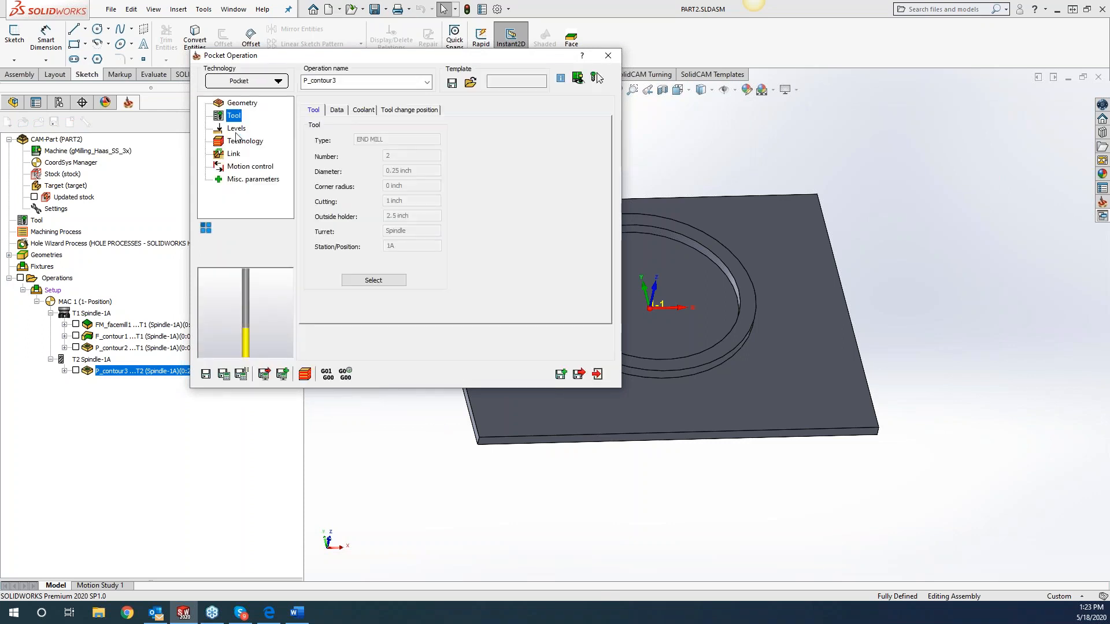
pyautogui.click(237, 128)
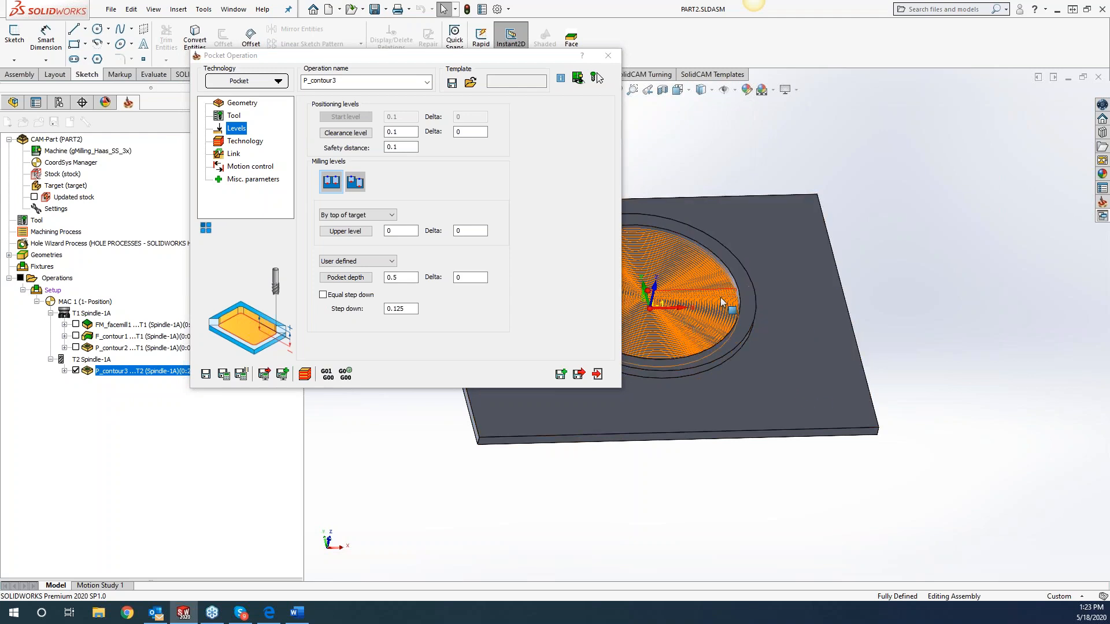
pyautogui.click(356, 183)
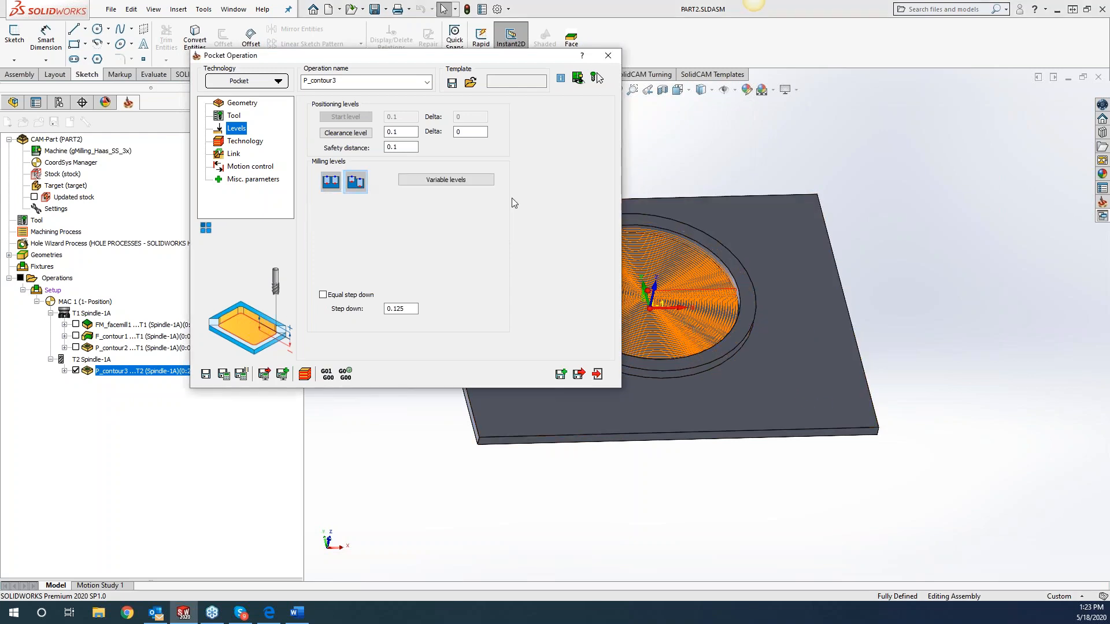
pyautogui.click(446, 180)
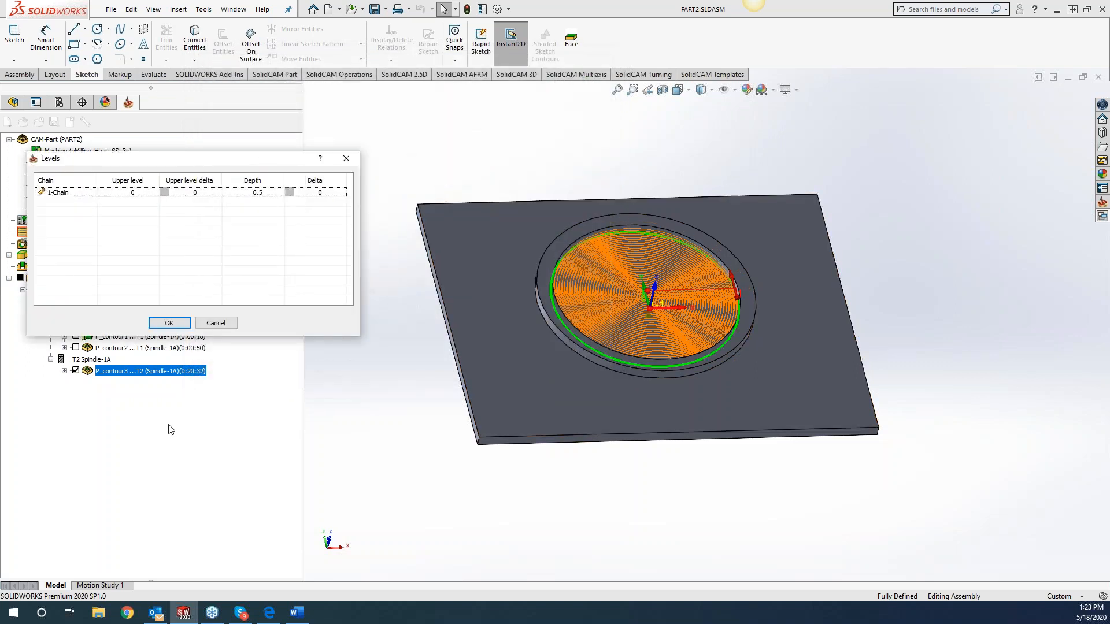
pyautogui.click(345, 158)
# Edit the contour3 geometry, adding chains from the ring's top face and the plate's top face with Smart Face.
pyautogui.click(241, 103)
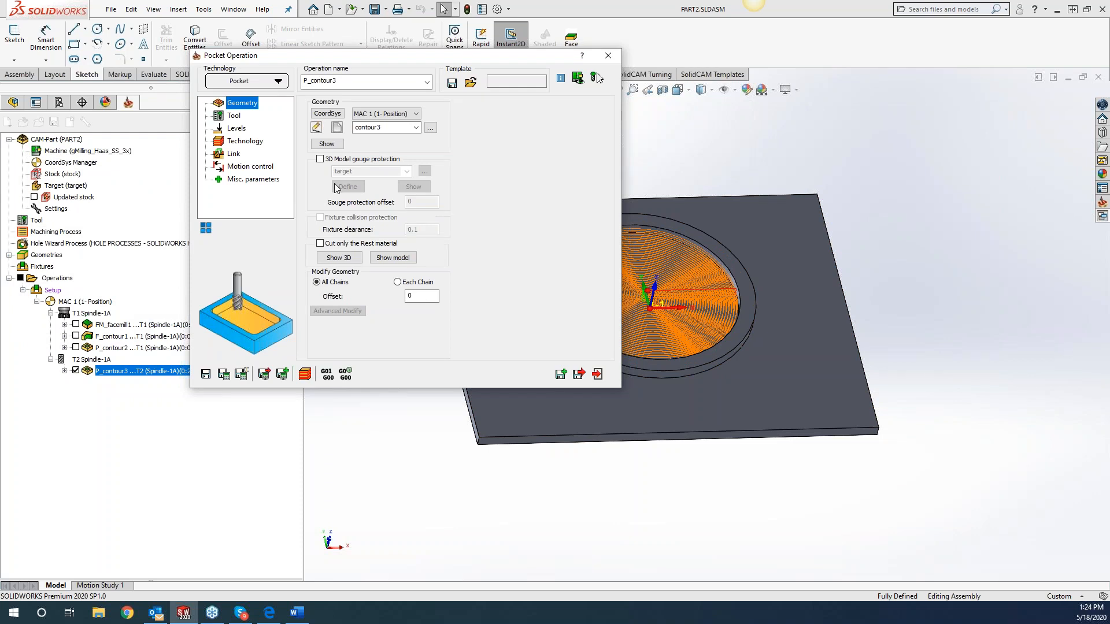
pyautogui.click(322, 129)
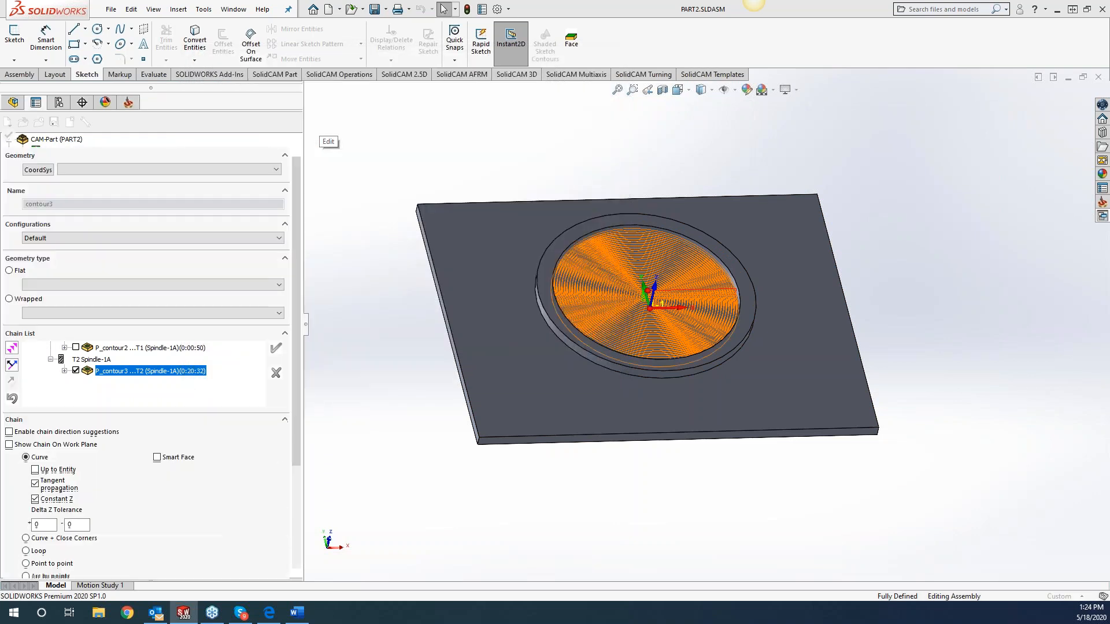
pyautogui.click(558, 238)
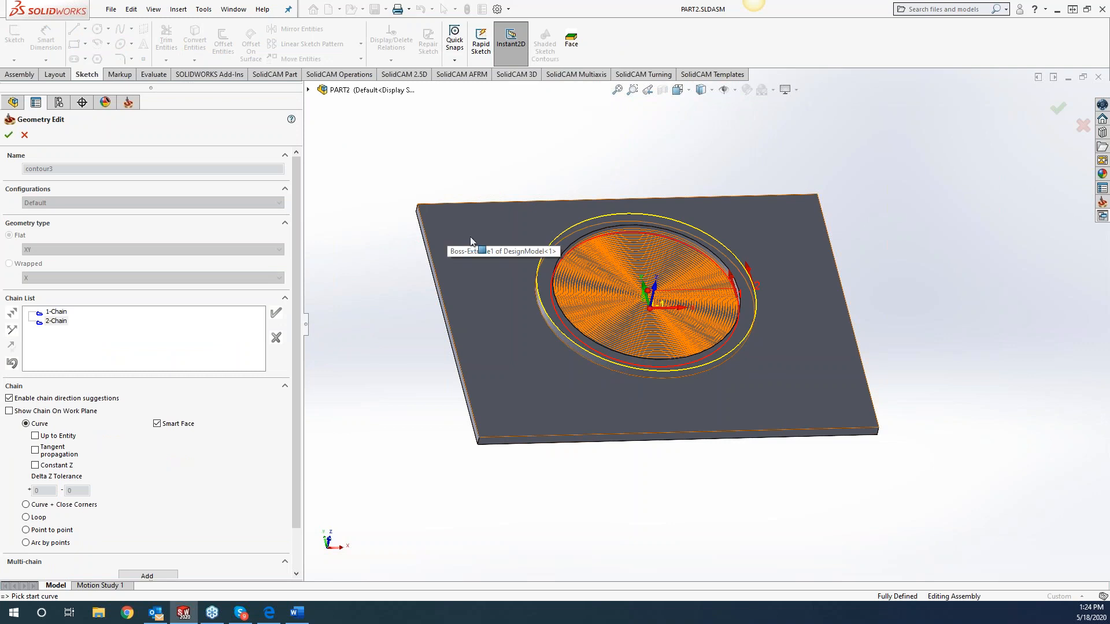
pyautogui.click(448, 234)
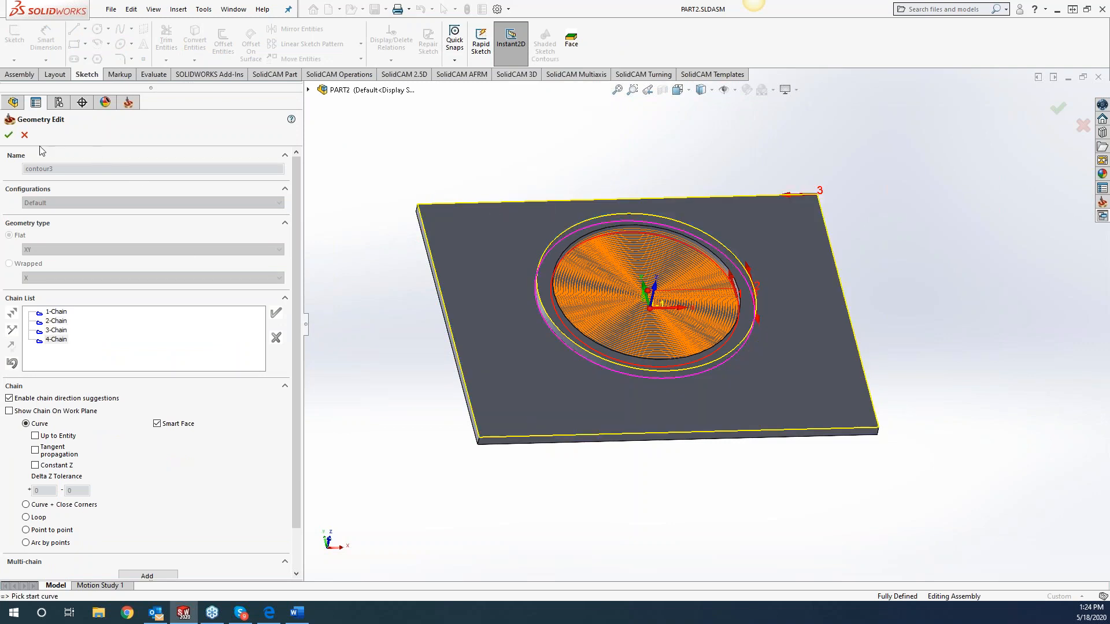
pyautogui.click(8, 135)
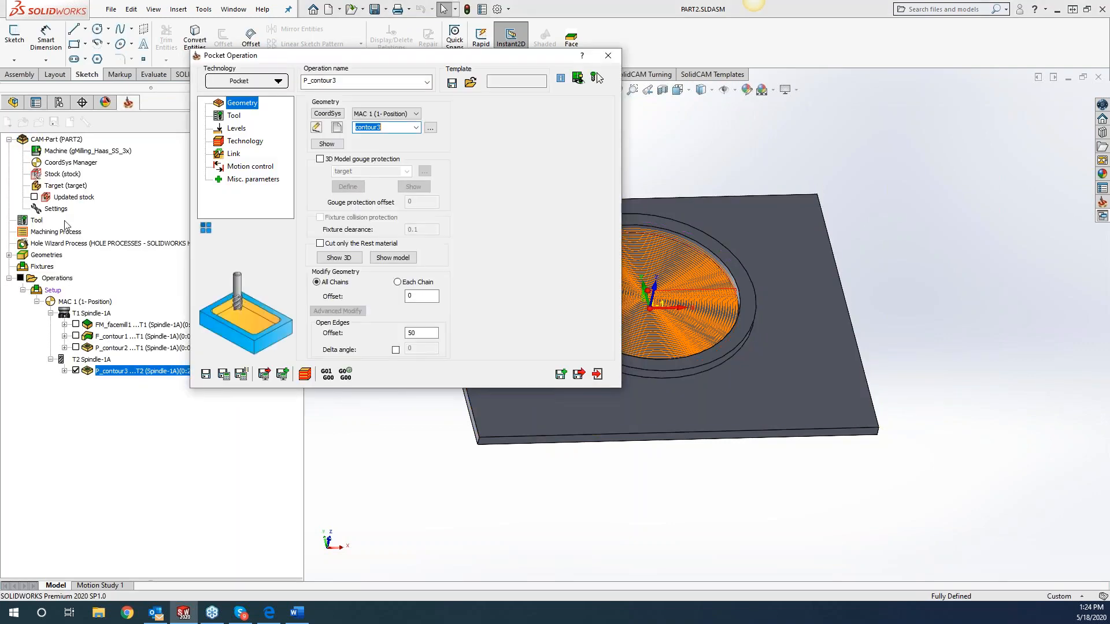
# Save and calculate P_contour3, switch its milling levels to the single shared setting and hide the toolpath.
pyautogui.click(224, 375)
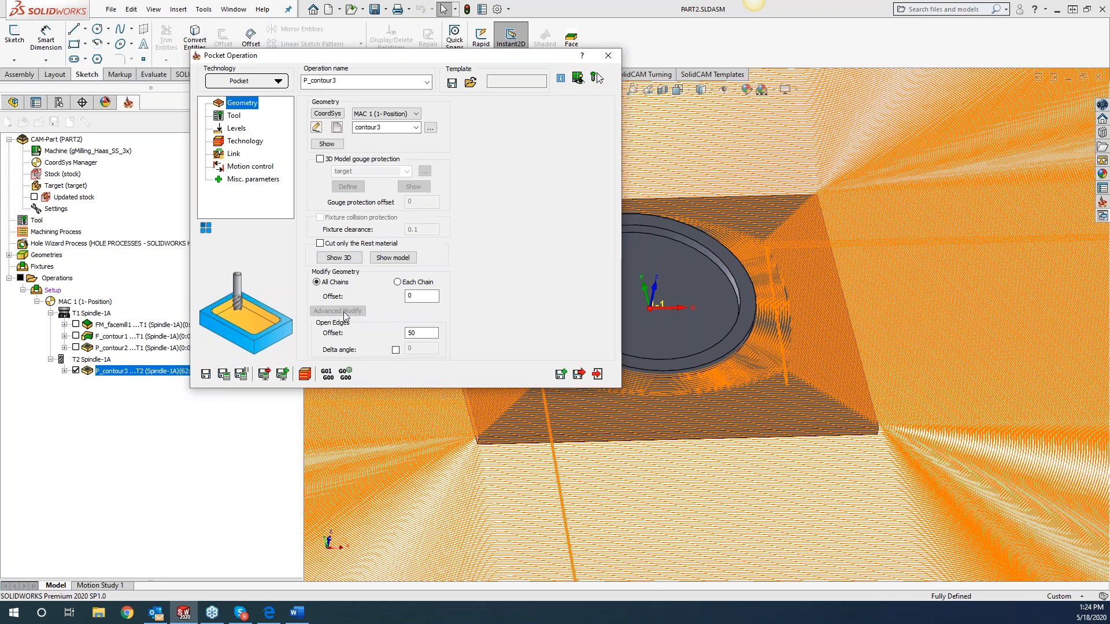
pyautogui.click(236, 128)
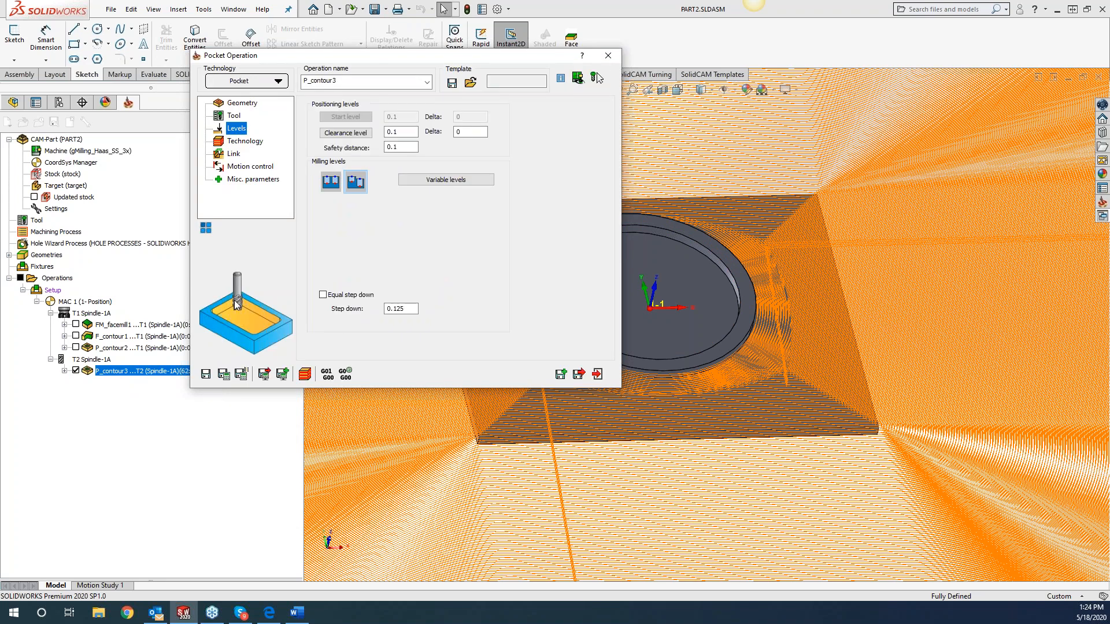
pyautogui.click(335, 182)
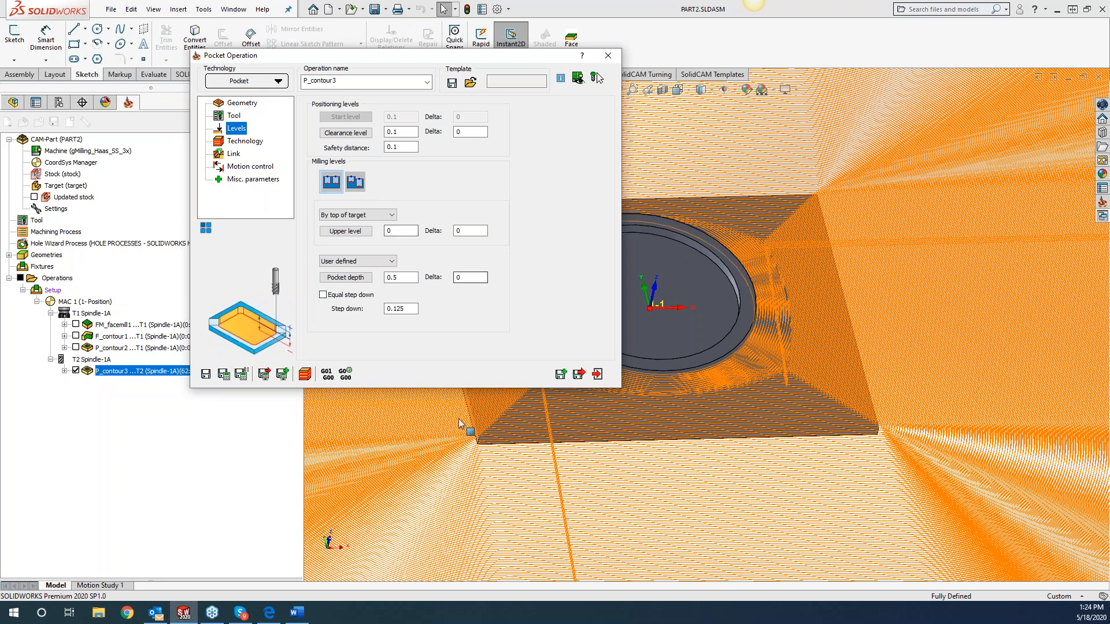
pyautogui.click(76, 370)
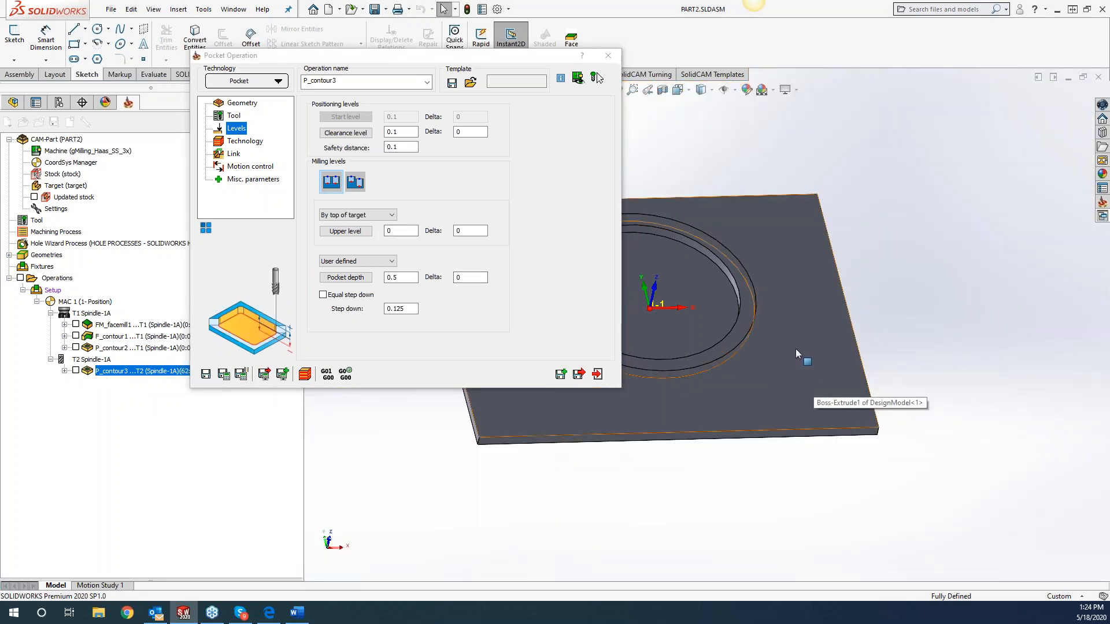
# Switch P_contour3 back to variable milling levels and review its per-chain levels table.
pyautogui.click(354, 182)
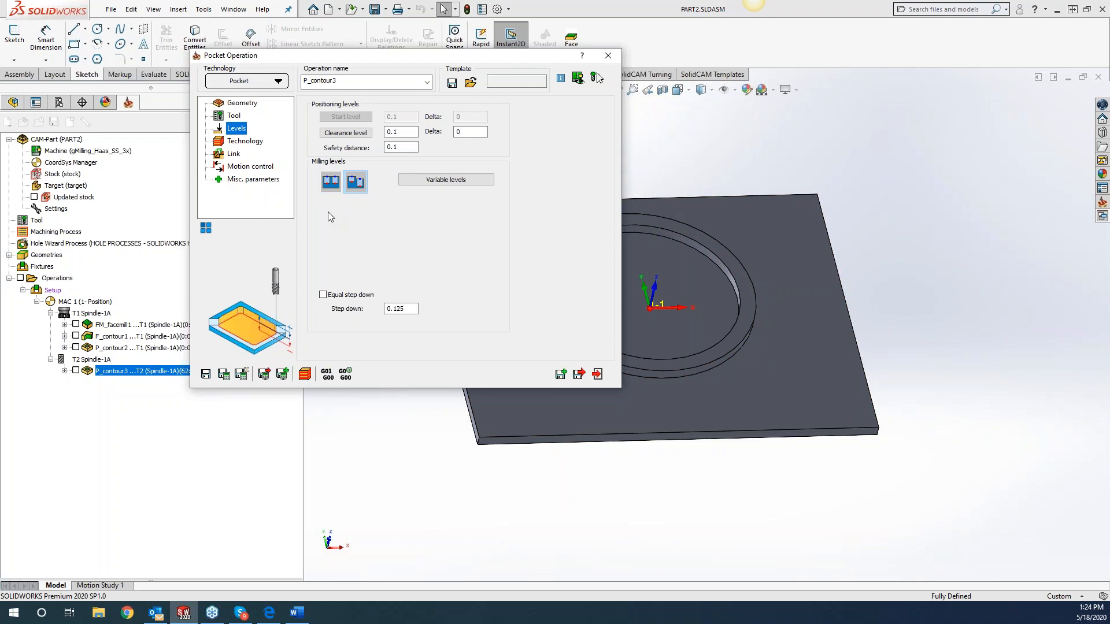
pyautogui.click(440, 181)
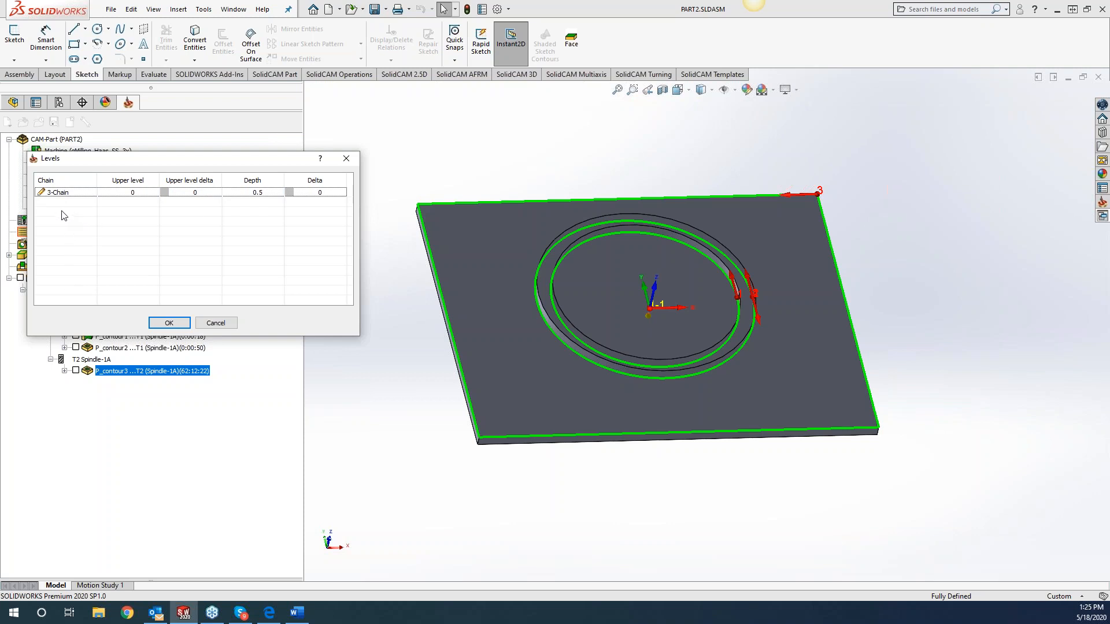
pyautogui.click(348, 160)
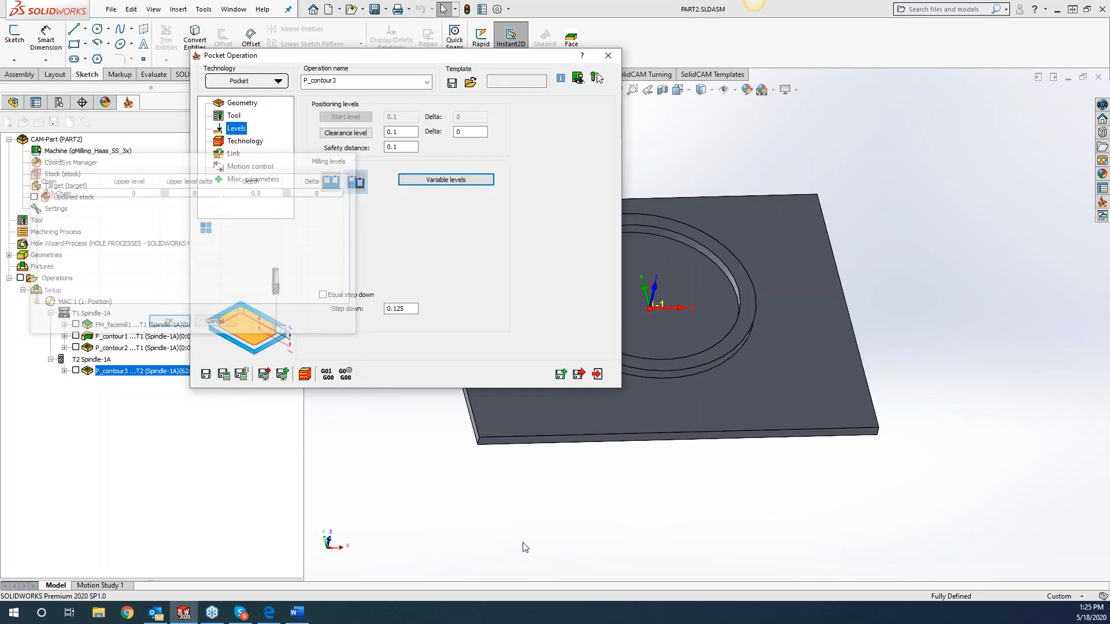
# Close the pocket operation and the PART2 CAM-Part, and create a new part document.
pyautogui.click(612, 57)
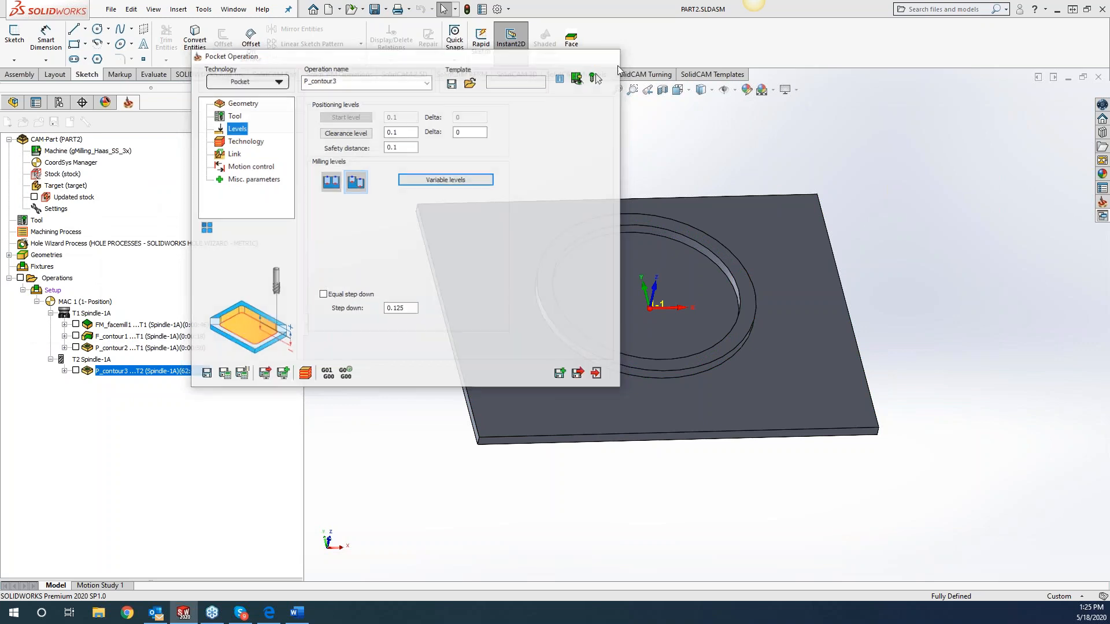
pyautogui.click(70, 123)
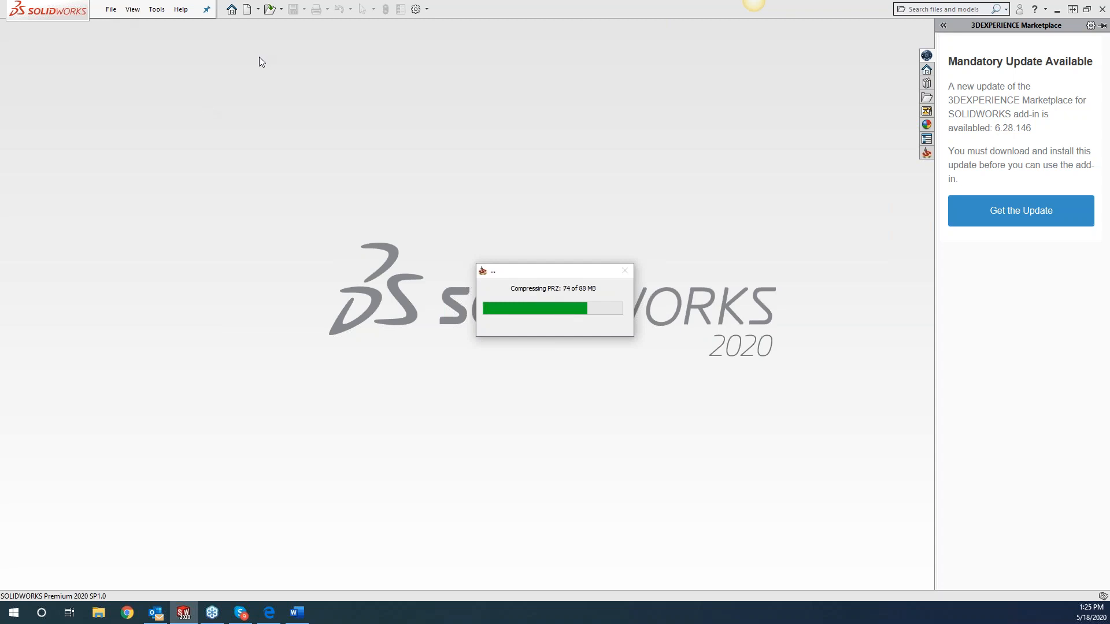
pyautogui.click(246, 10)
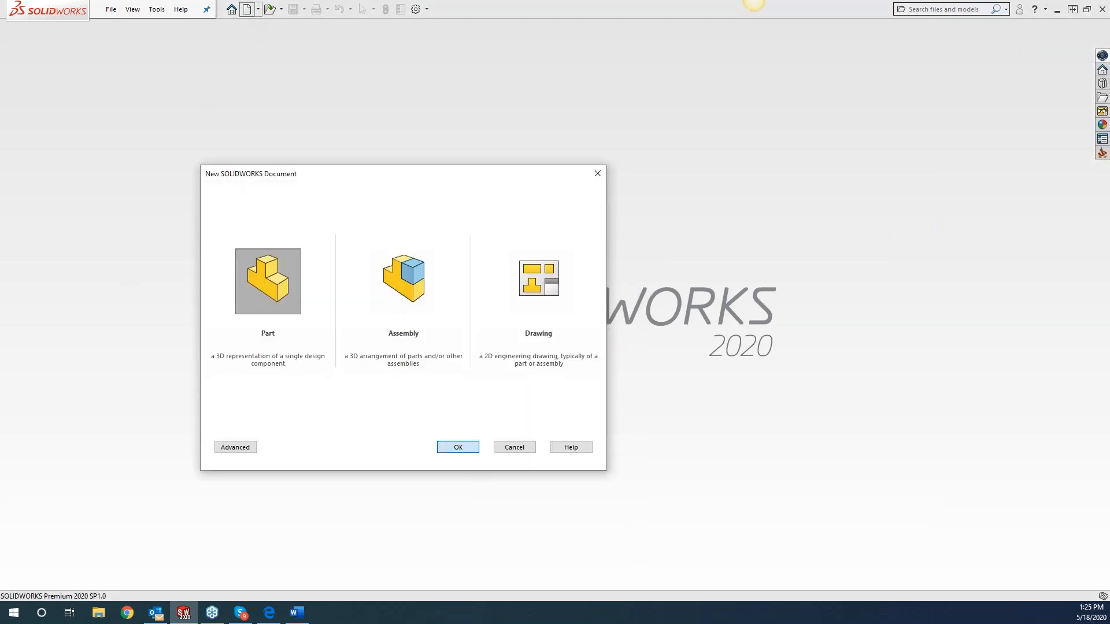
pyautogui.click(458, 447)
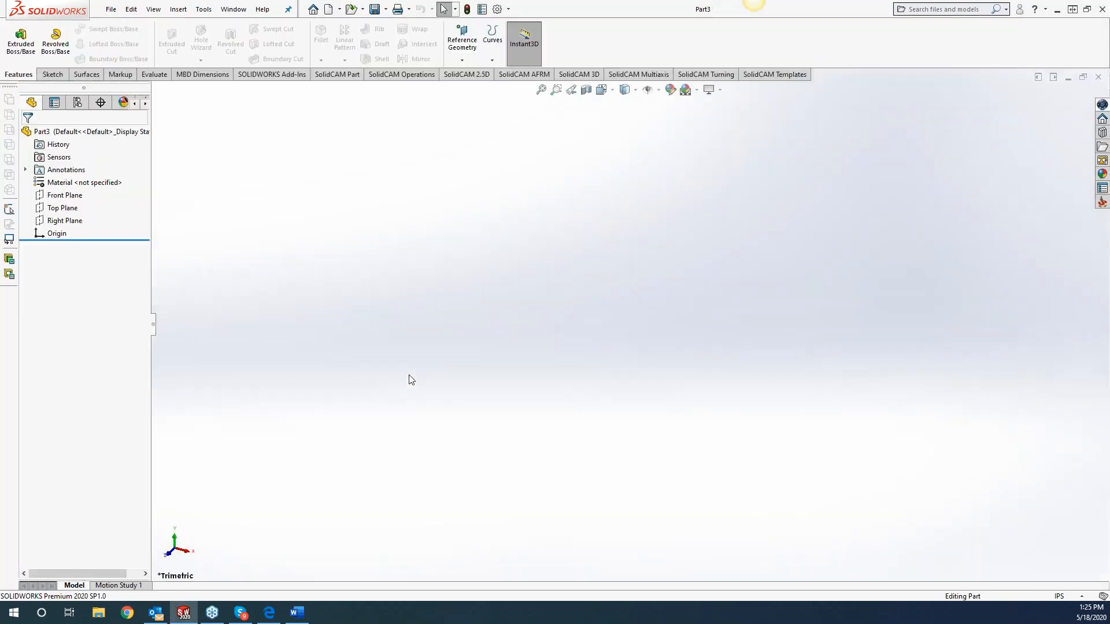
# Sketch a corner rectangle about 7.36 x 3.28 in on the Front Plane, starting at the origin.
pyautogui.rightClick(75, 195)
pyautogui.click(90, 181)
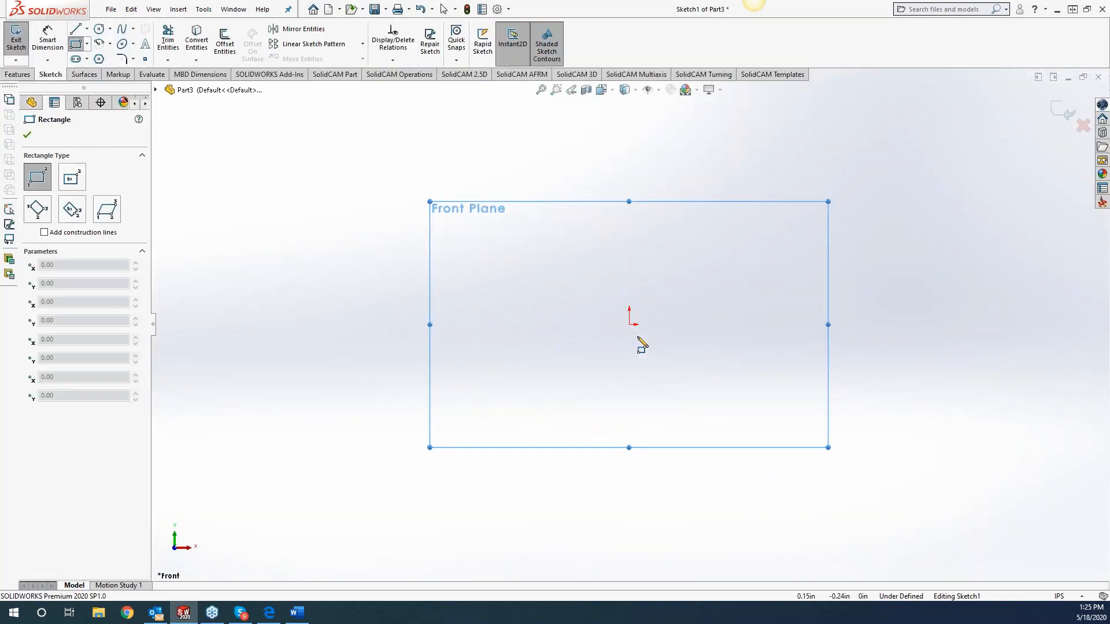
pyautogui.click(630, 325)
pyautogui.click(1048, 511)
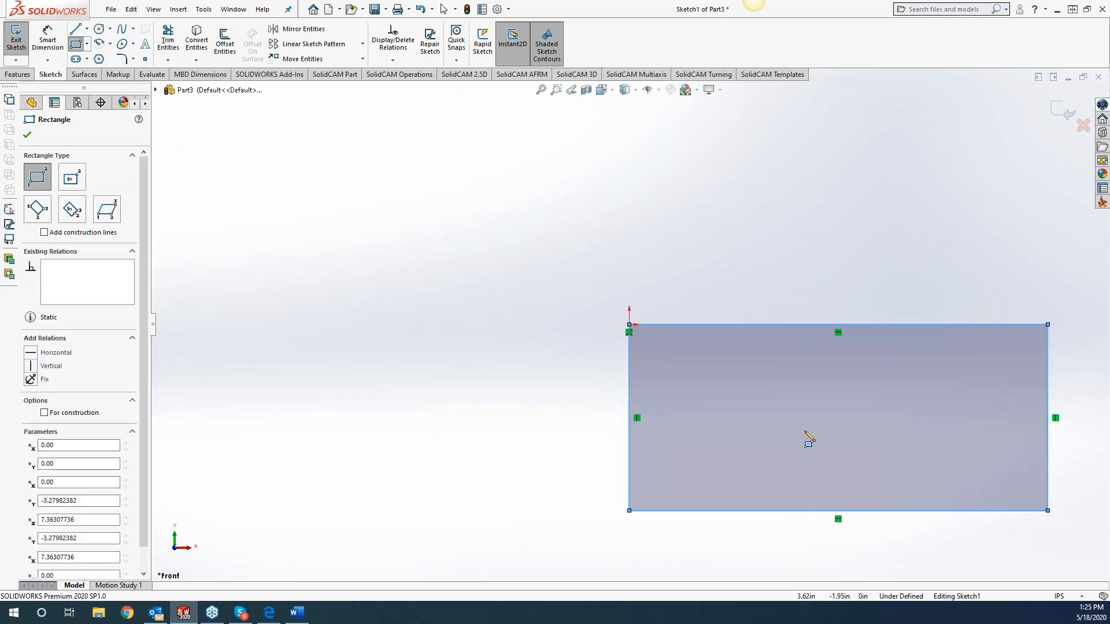
# Extrude the rectangle as a blind boss 1 in deep.
pyautogui.click(18, 71)
pyautogui.click(21, 41)
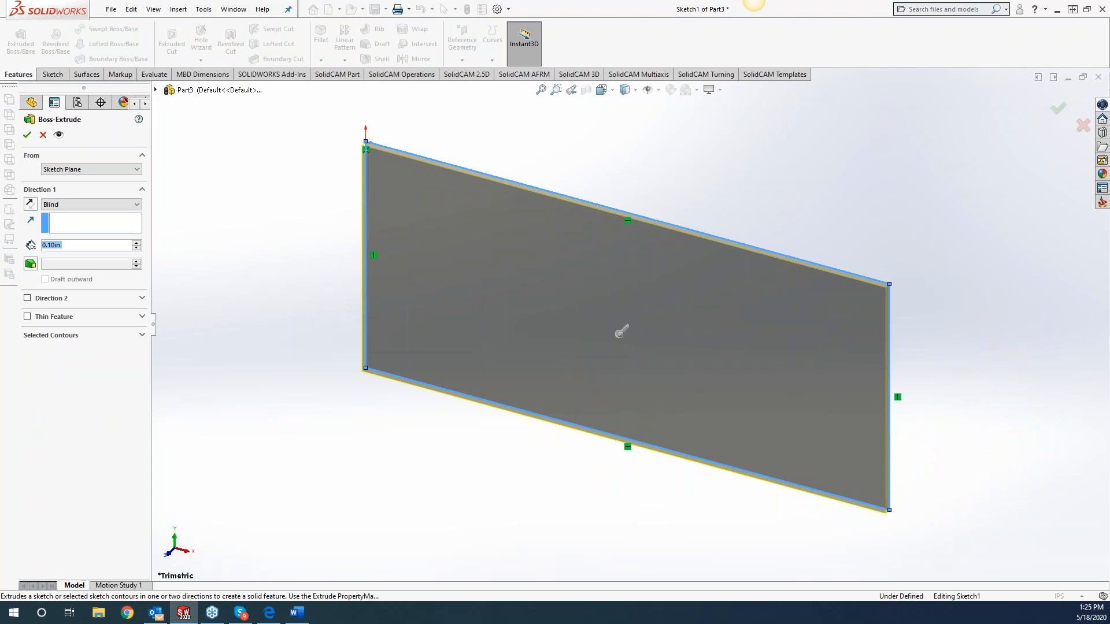
pyautogui.write('1.')
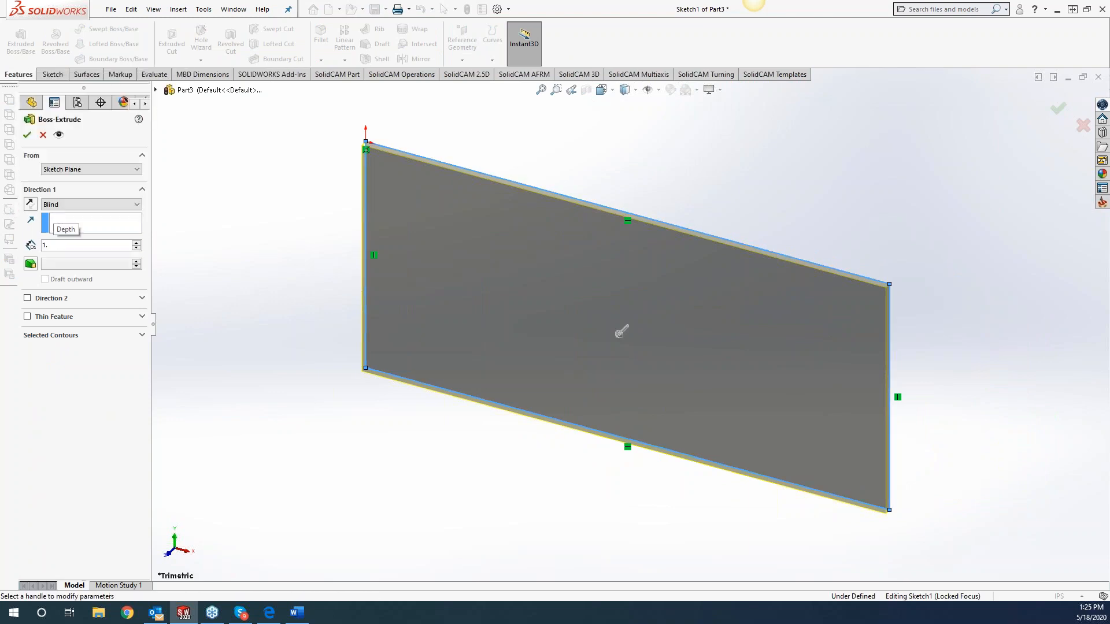
pyautogui.click(26, 141)
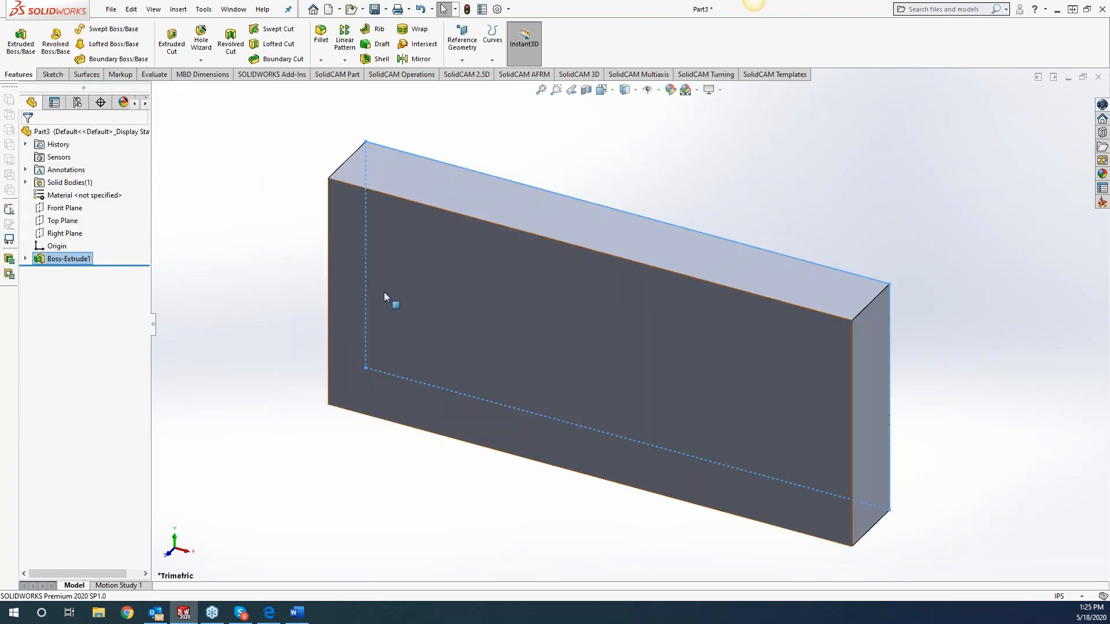
# Sketch a rectangle about 1.04 x 0.61 in on the block's front face, near its upper-left corner.
pyautogui.click(382, 287)
pyautogui.press('space')
pyautogui.click(387, 321)
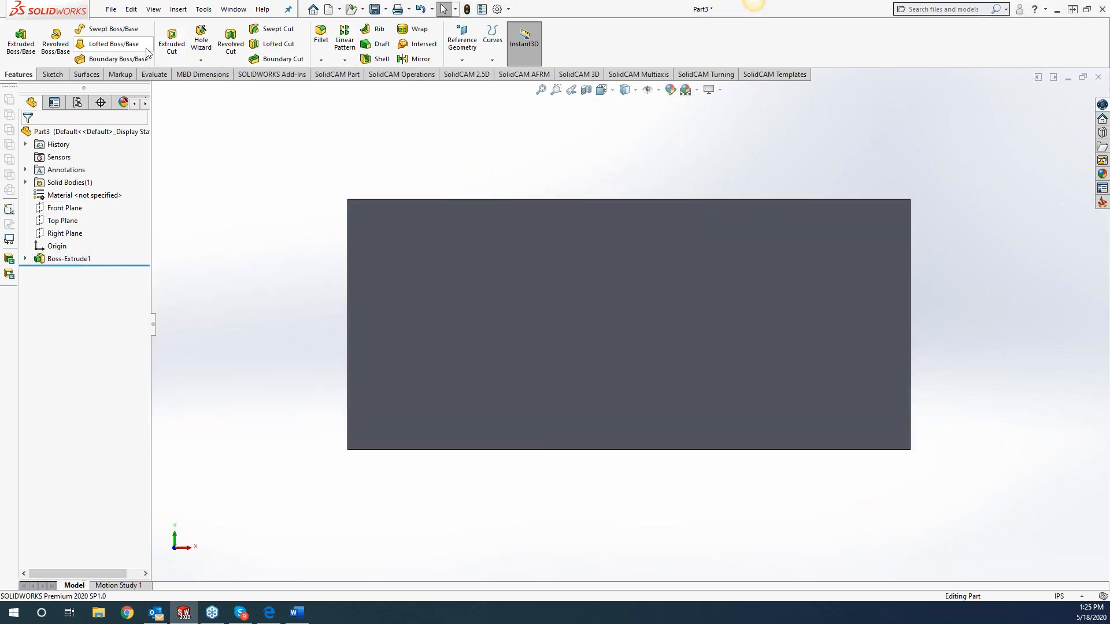
pyautogui.click(51, 75)
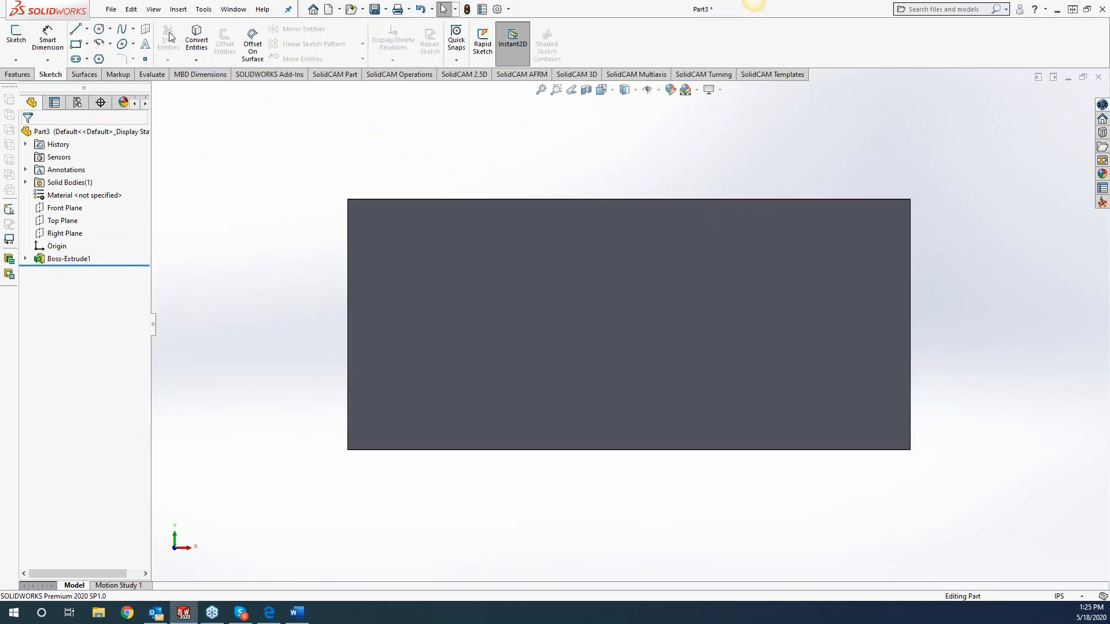
pyautogui.click(75, 44)
pyautogui.click(391, 243)
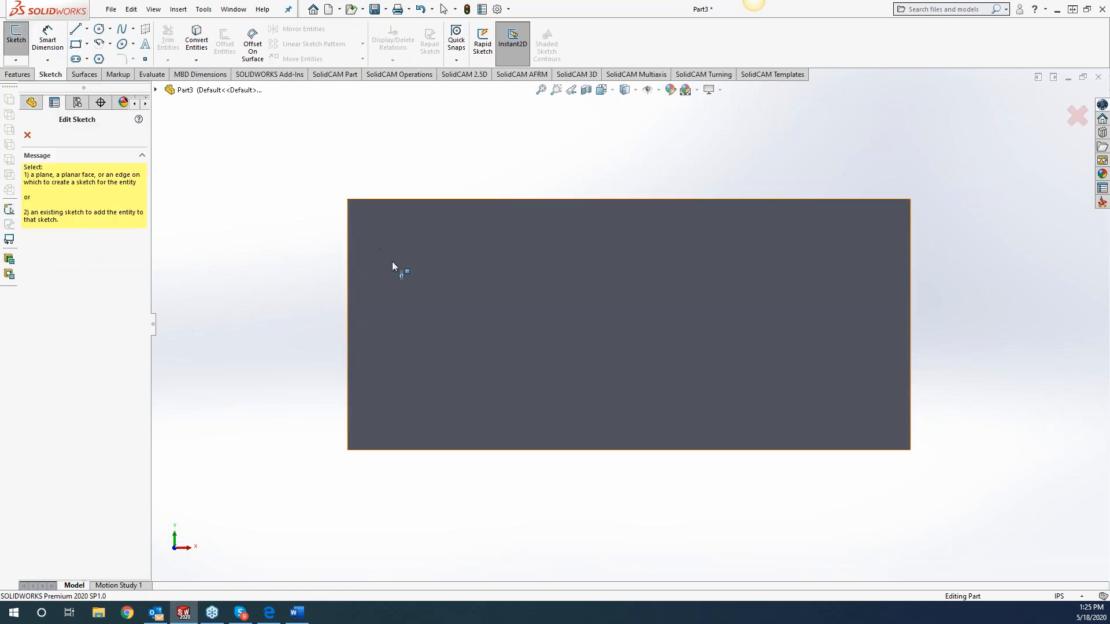
pyautogui.moveTo(387, 240); pyautogui.dragTo(467, 287)
# Cut the small upper-left rectangle into the block as a blind pocket 0.25 in deep.
pyautogui.click(17, 75)
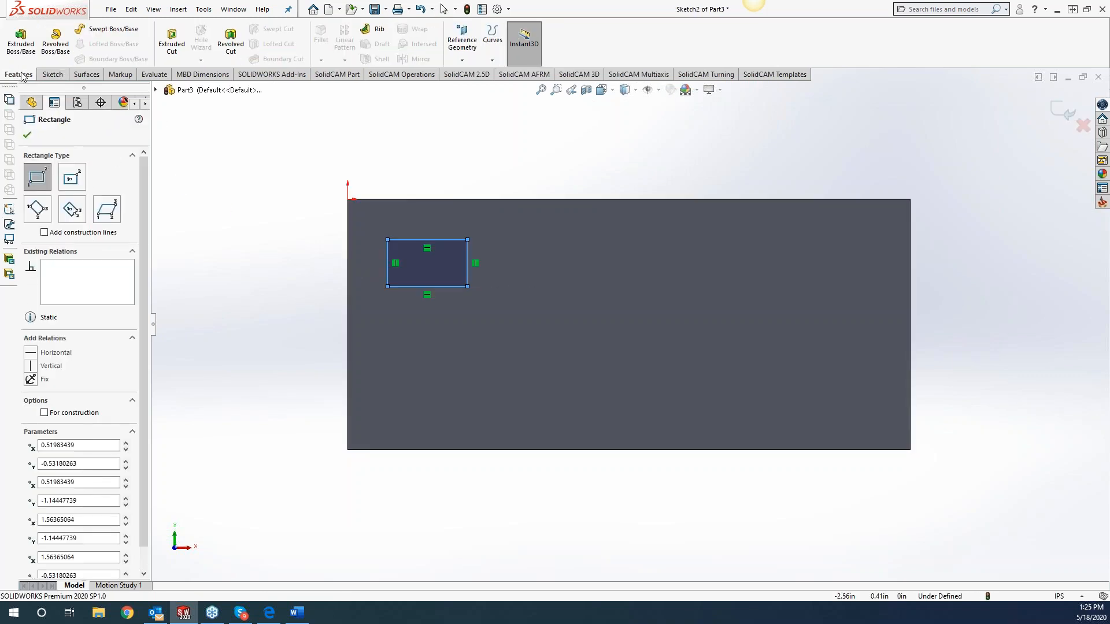
pyautogui.click(171, 46)
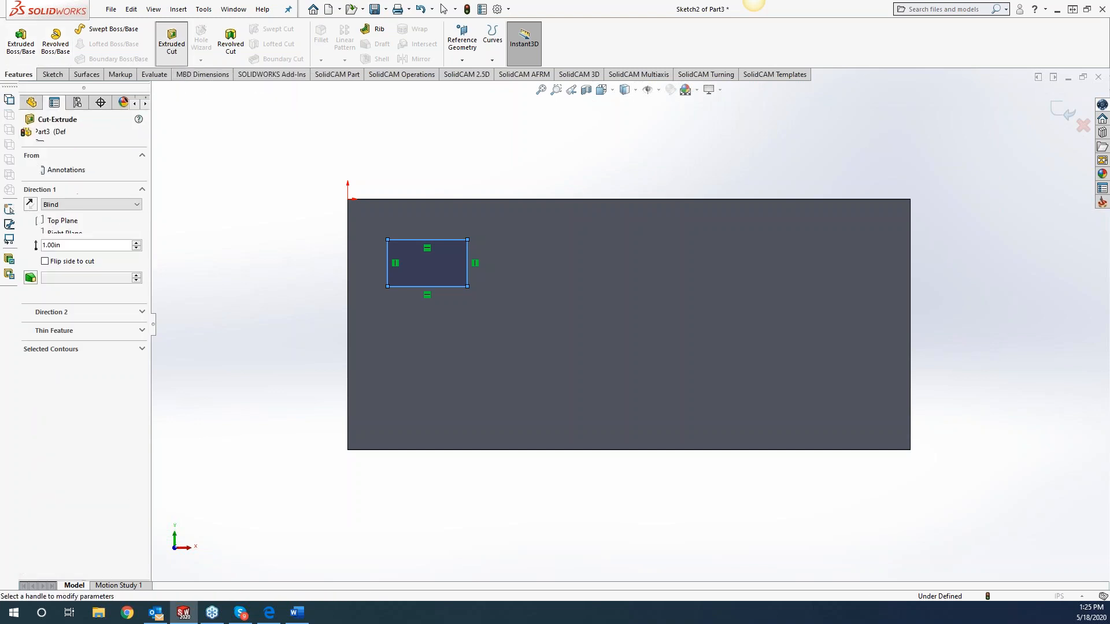
pyautogui.write('.25')
pyautogui.press('Return')
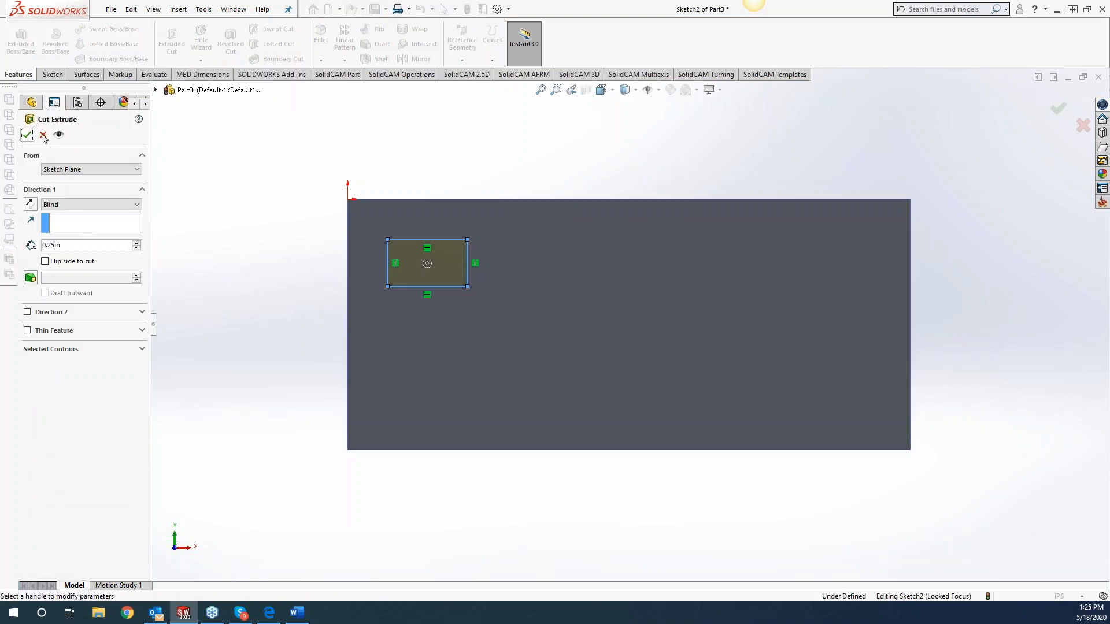
pyautogui.click(27, 135)
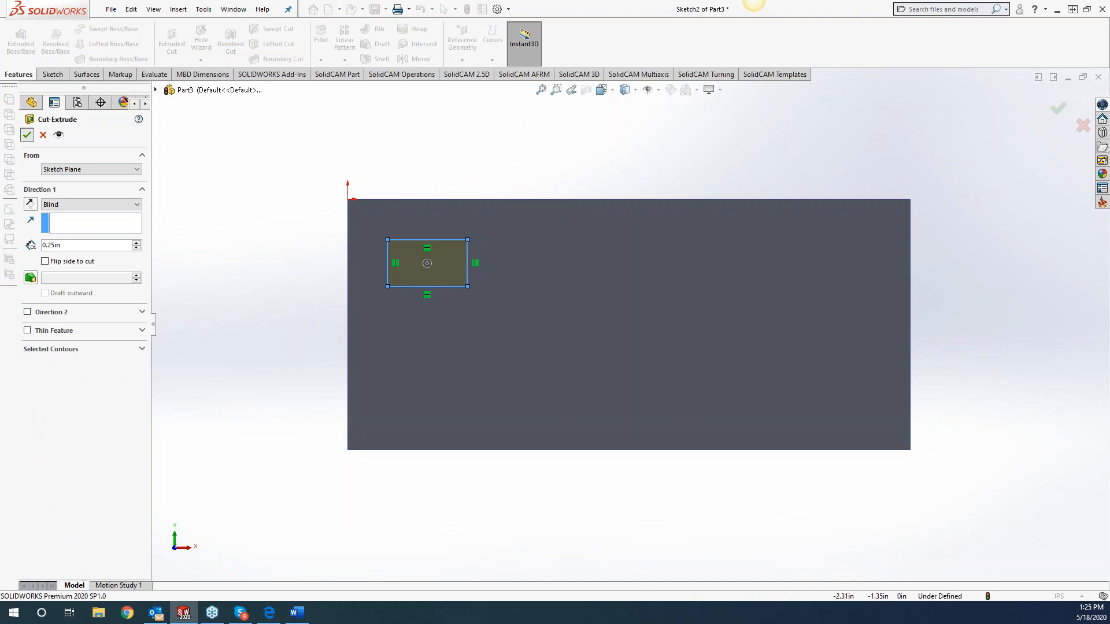
# Sketch a rectangle about 2.16 x 1.30 in on the block's front face, below the first pocket.
pyautogui.rightClick(439, 383)
pyautogui.click(467, 334)
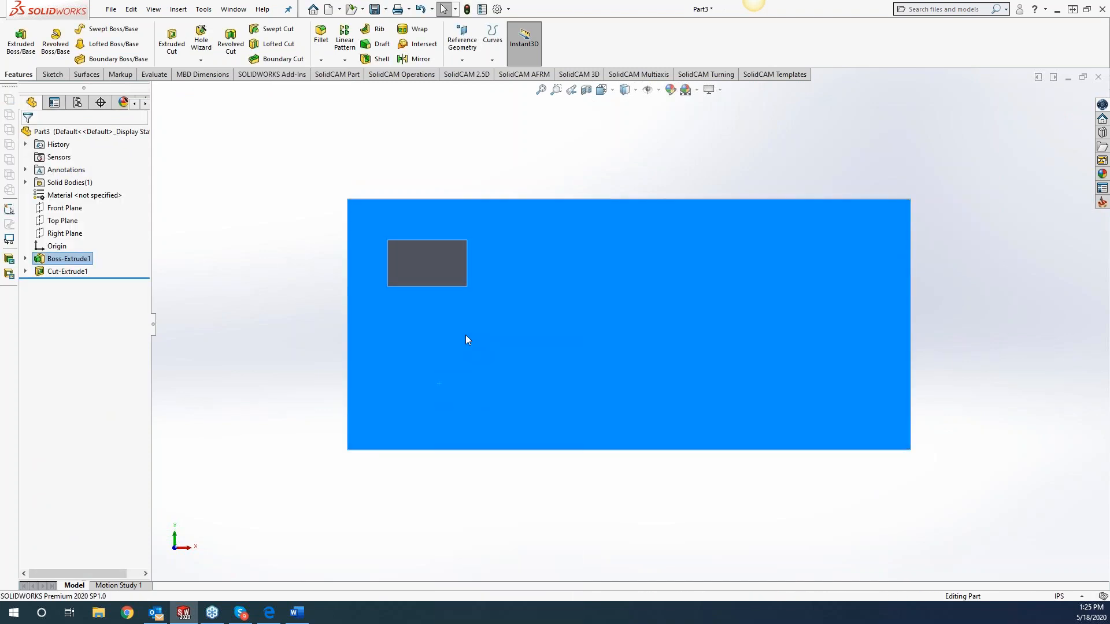
pyautogui.click(416, 326)
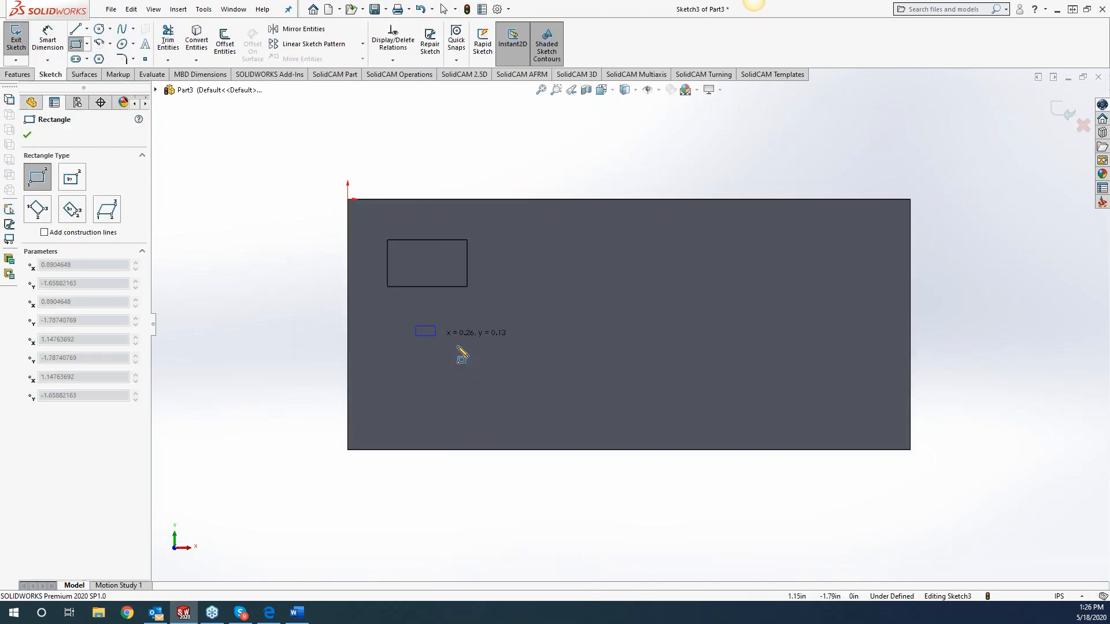
pyautogui.click(581, 425)
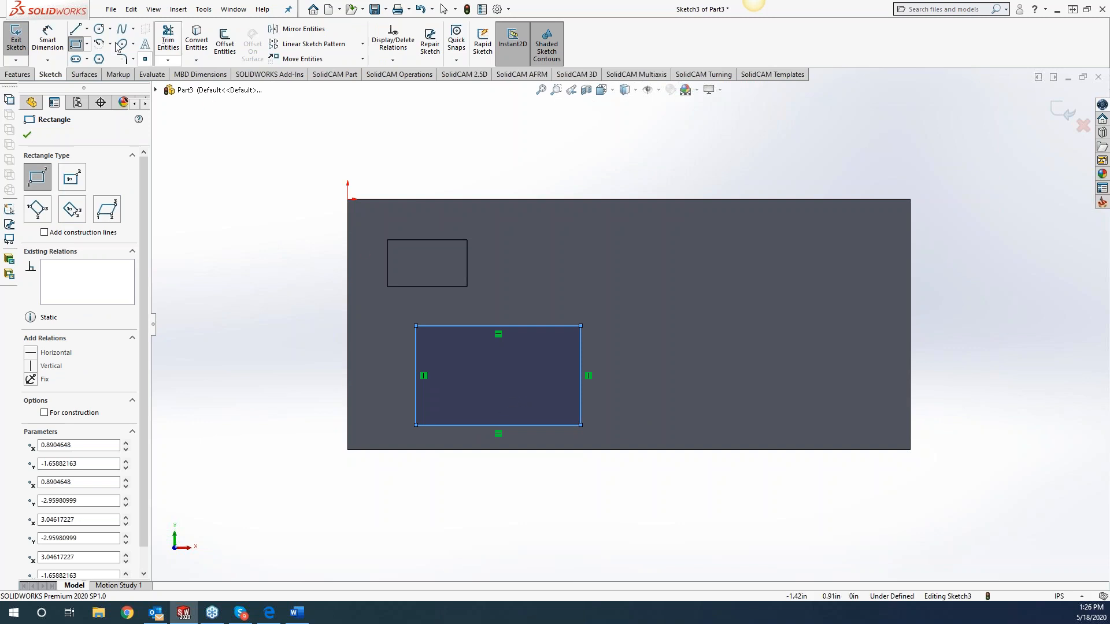
# Cut the lower rectangle into the block as a blind pocket 0.5 in deep.
pyautogui.click(17, 74)
pyautogui.click(172, 37)
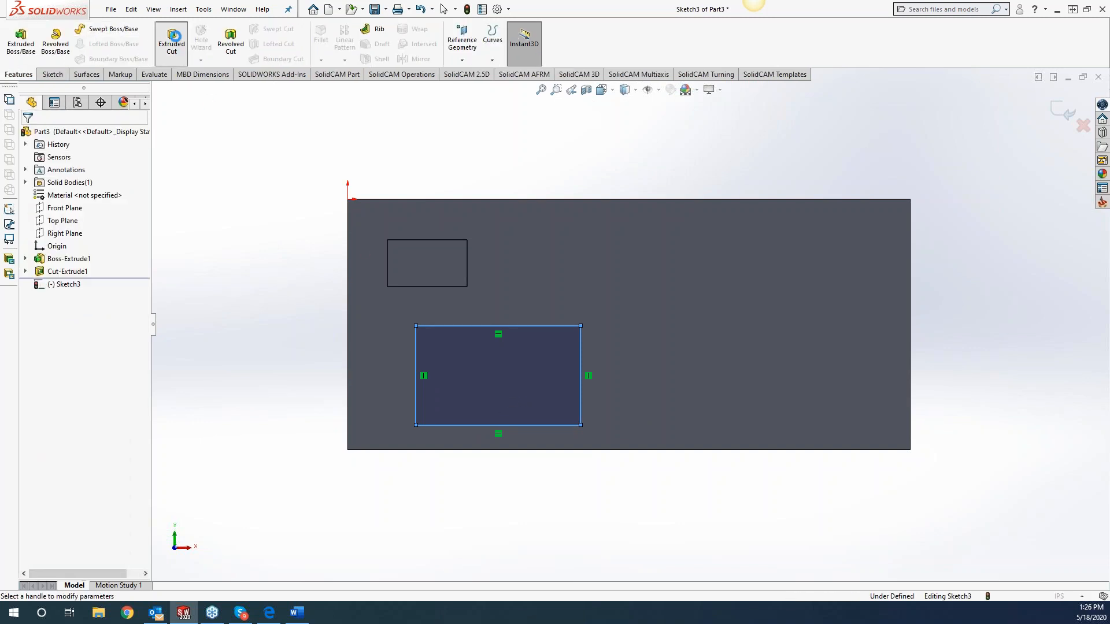
pyautogui.write('.5')
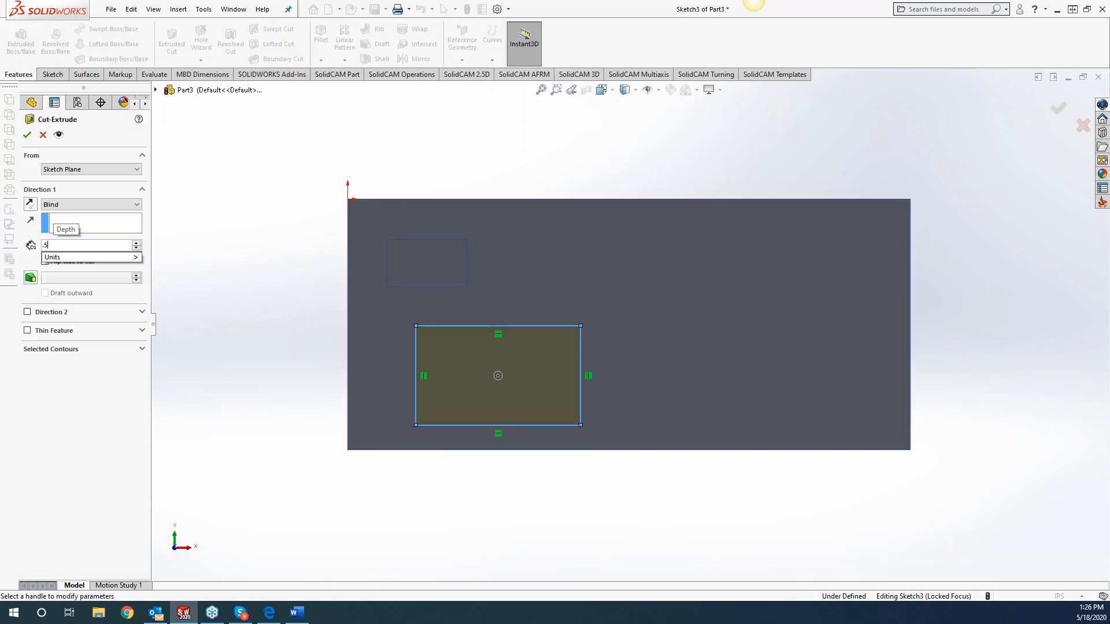
pyautogui.click(27, 136)
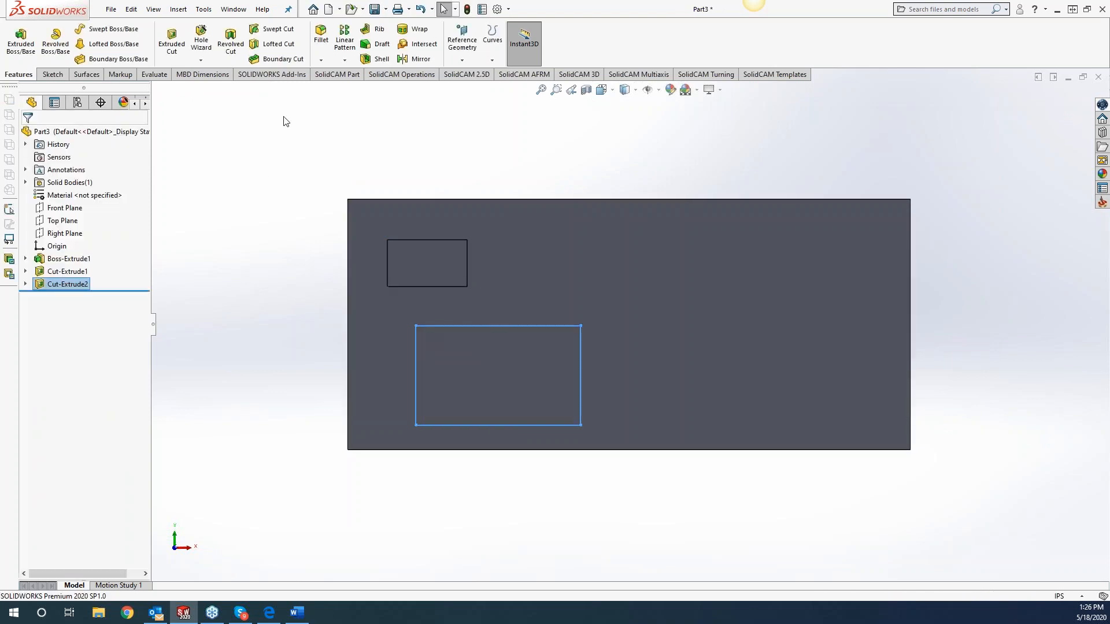
# Sketch a rectangle about 2.65 x 1.10 in on the block's front face, in its upper-right area.
pyautogui.rightClick(672, 266)
pyautogui.click(686, 251)
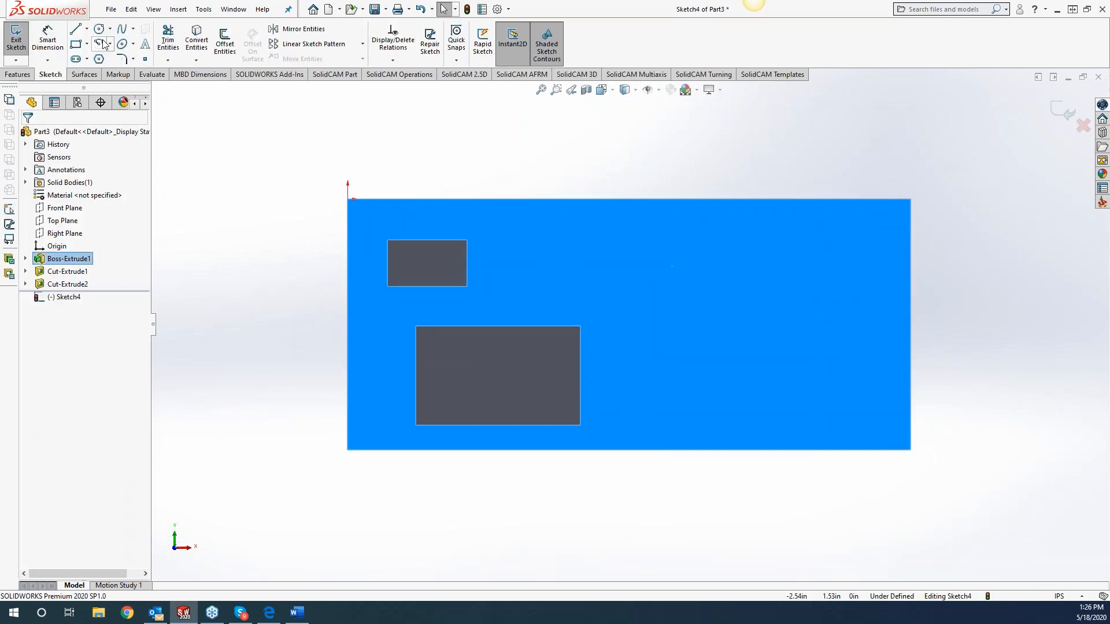
pyautogui.click(76, 44)
pyautogui.moveTo(611, 227); pyautogui.dragTo(814, 311)
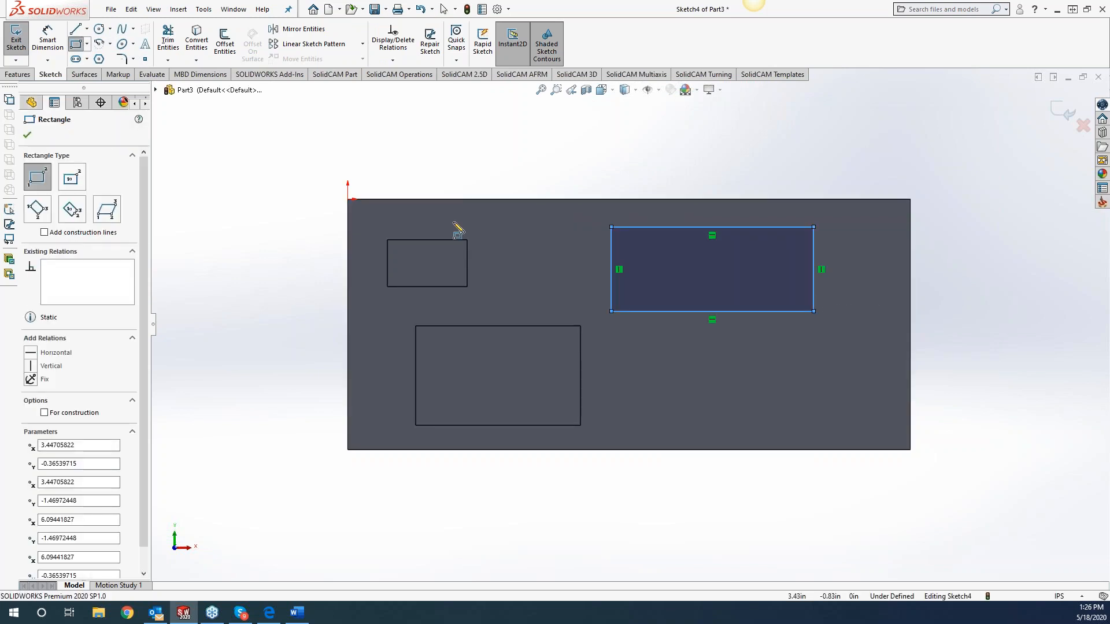
# Cut the upper-right rectangle into the block as a blind pocket 0.75 in deep.
pyautogui.click(18, 74)
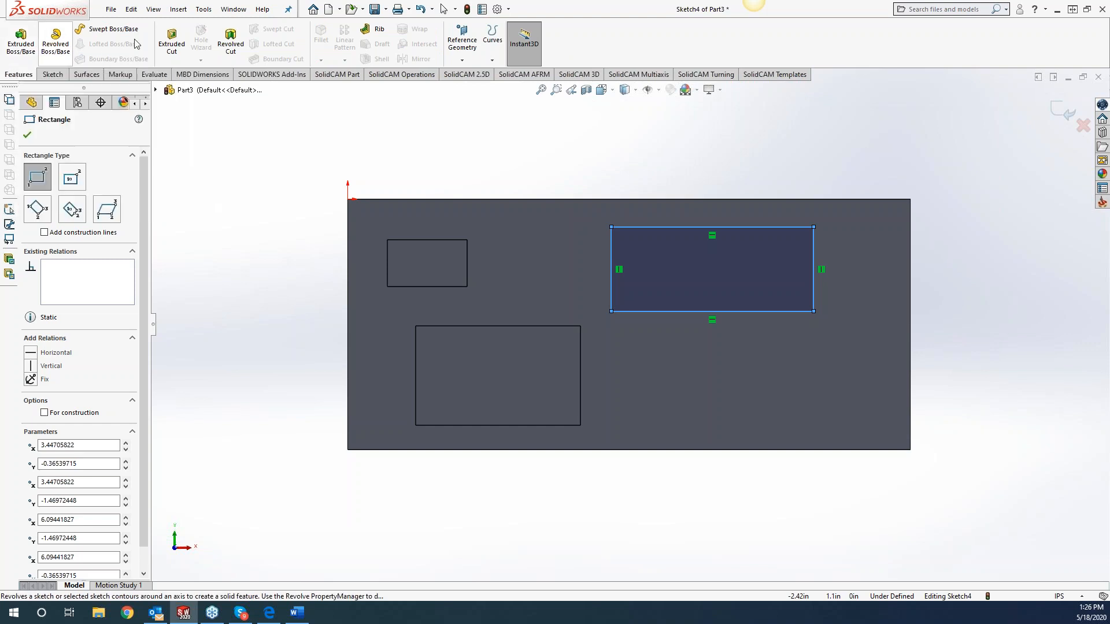
pyautogui.click(172, 40)
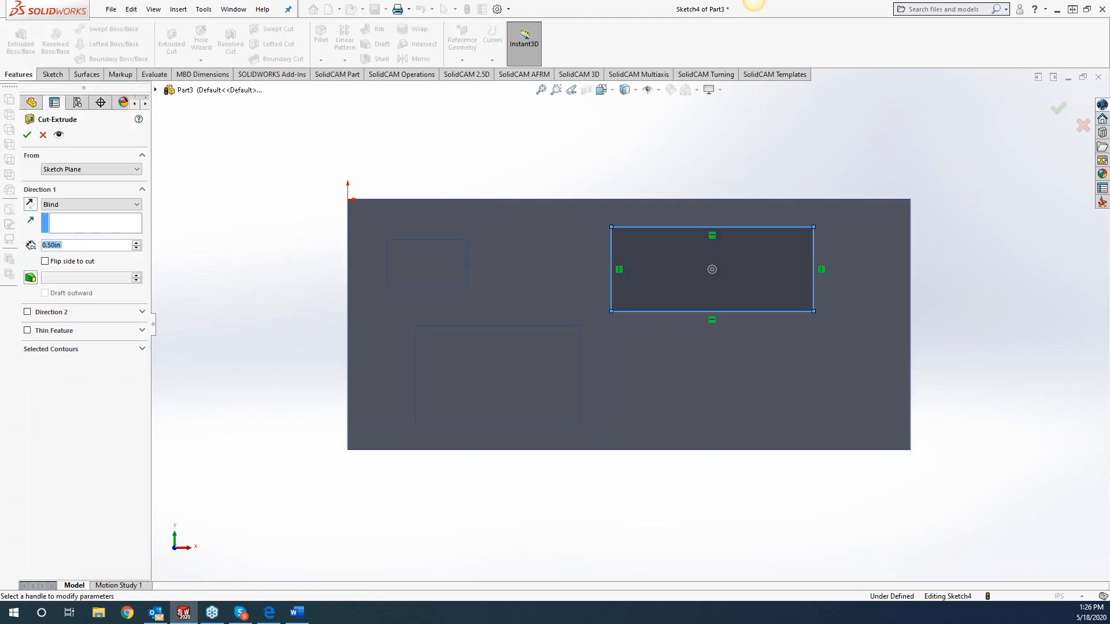
pyautogui.write('.75')
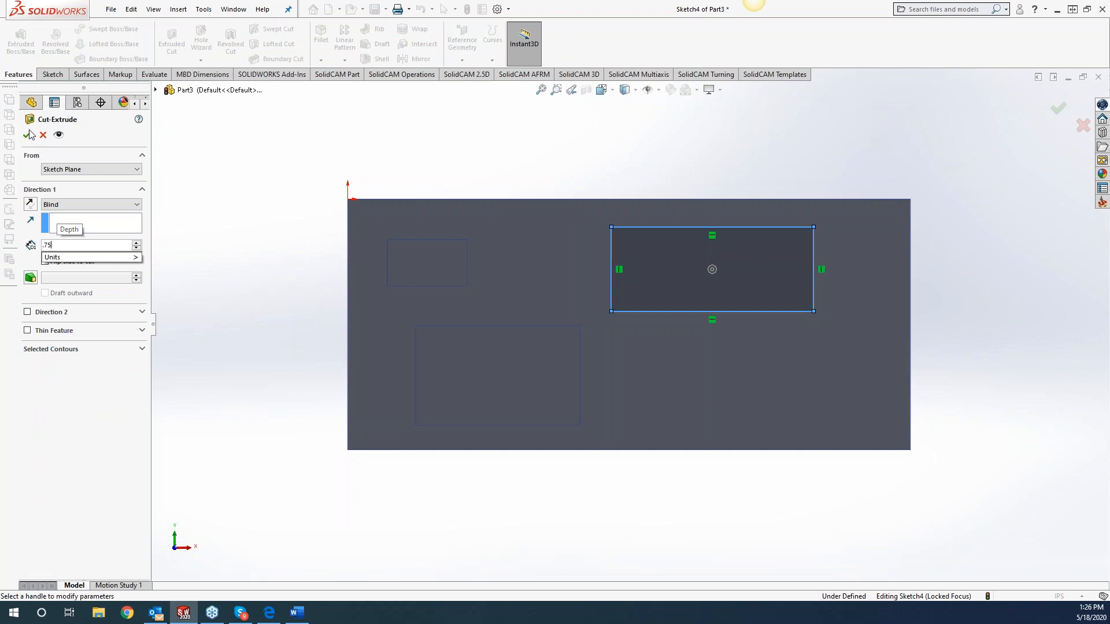
pyautogui.press('Return')
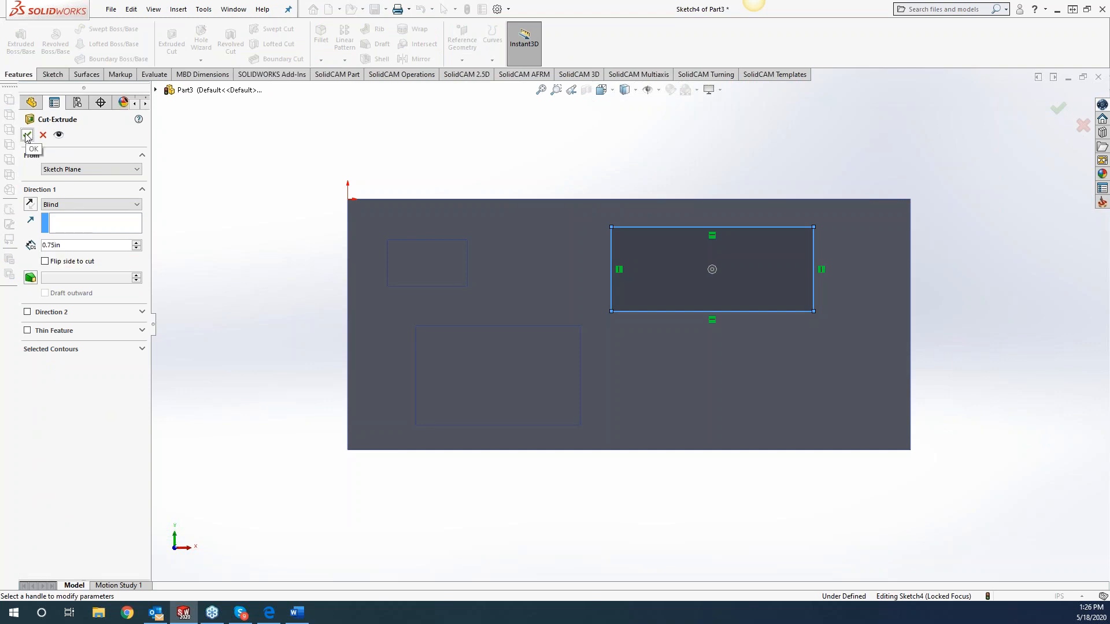
pyautogui.click(27, 136)
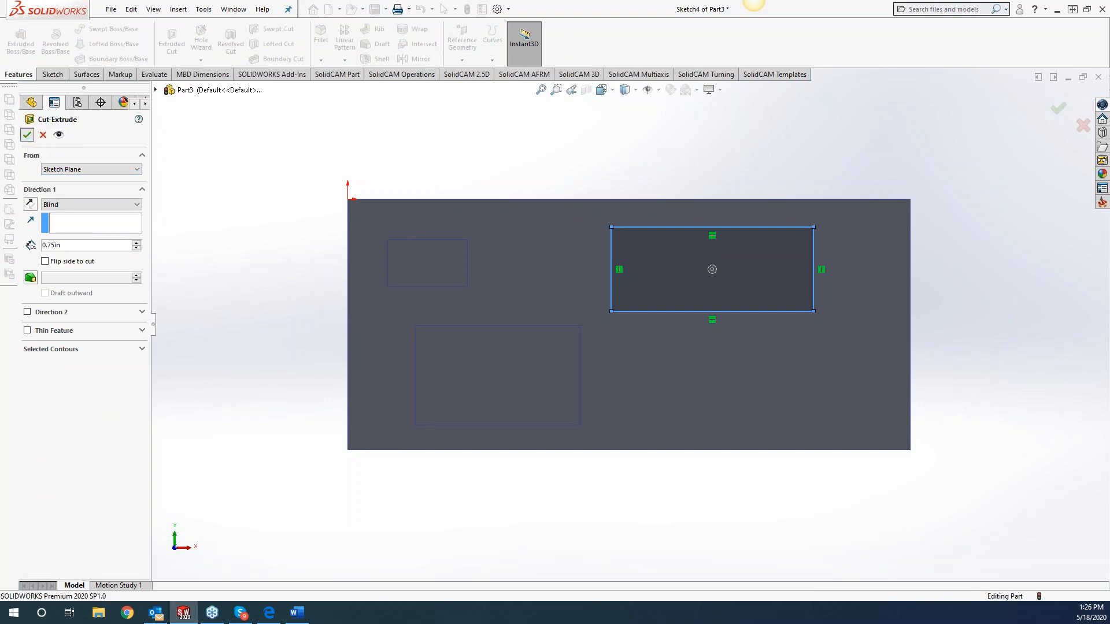
# Sketch a rectangle about 2.35 x 0.75 in on the block's front face, in its lower-right area.
pyautogui.rightClick(667, 371)
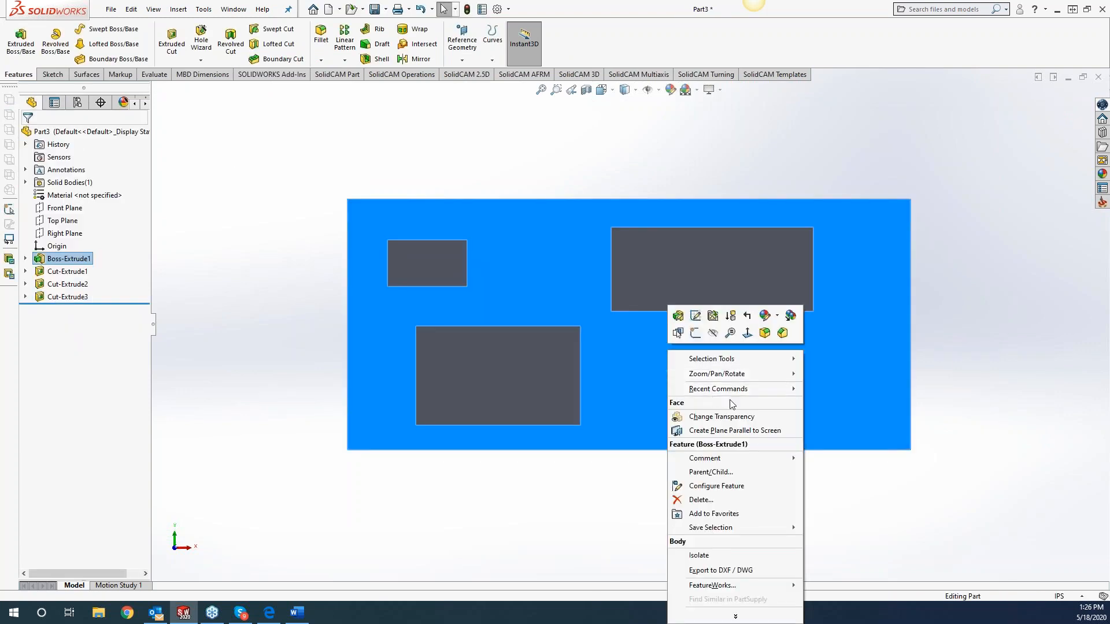
pyautogui.click(696, 334)
pyautogui.click(79, 48)
pyautogui.moveTo(648, 347); pyautogui.dragTo(828, 404)
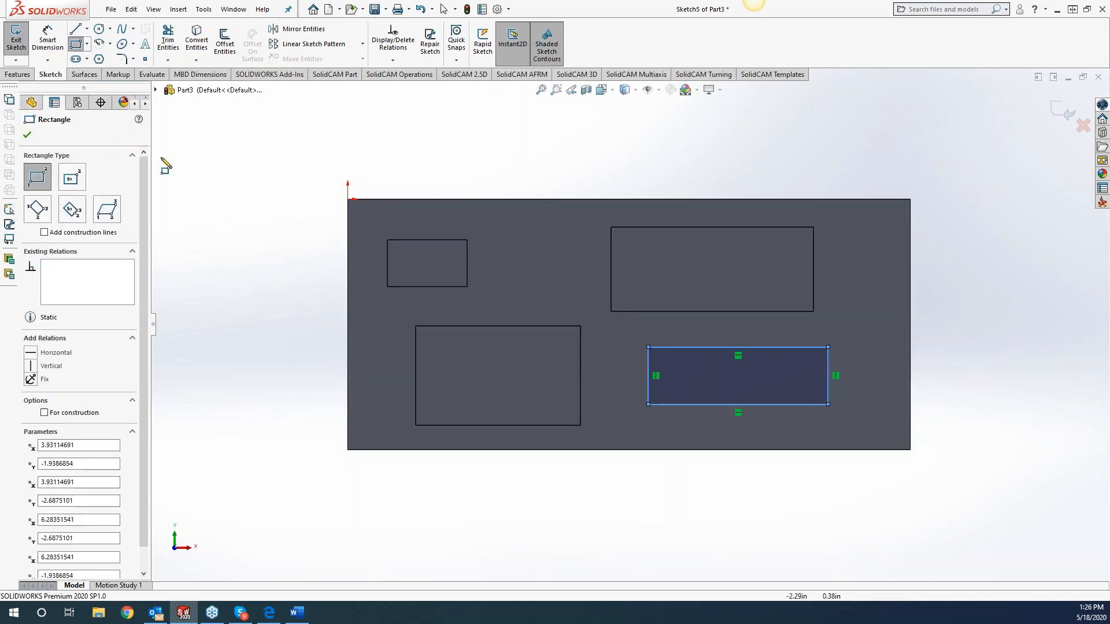
# Cut the lower-right rectangle into the block as a blind pocket 0.375 in deep.
pyautogui.click(18, 74)
pyautogui.click(173, 41)
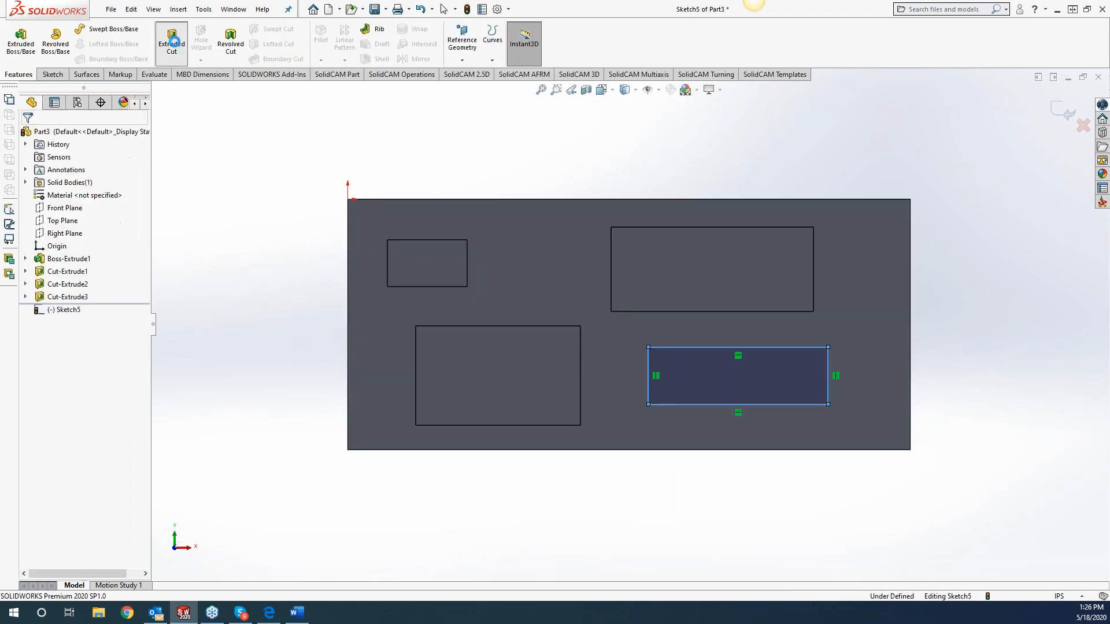
pyautogui.write('.375')
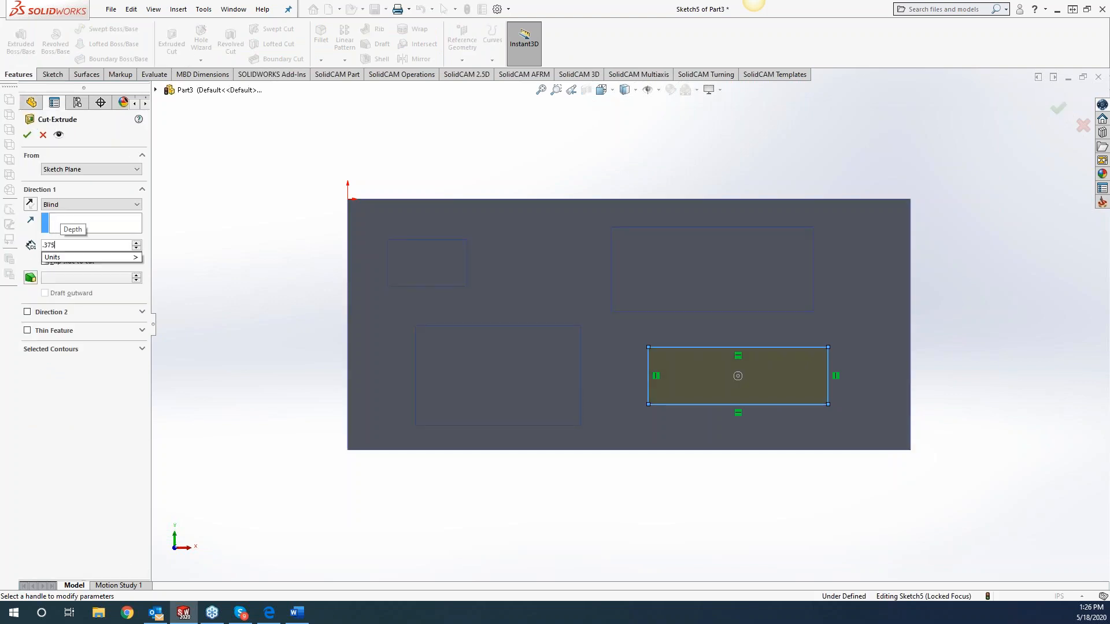
pyautogui.press('Return')
pyautogui.click(27, 135)
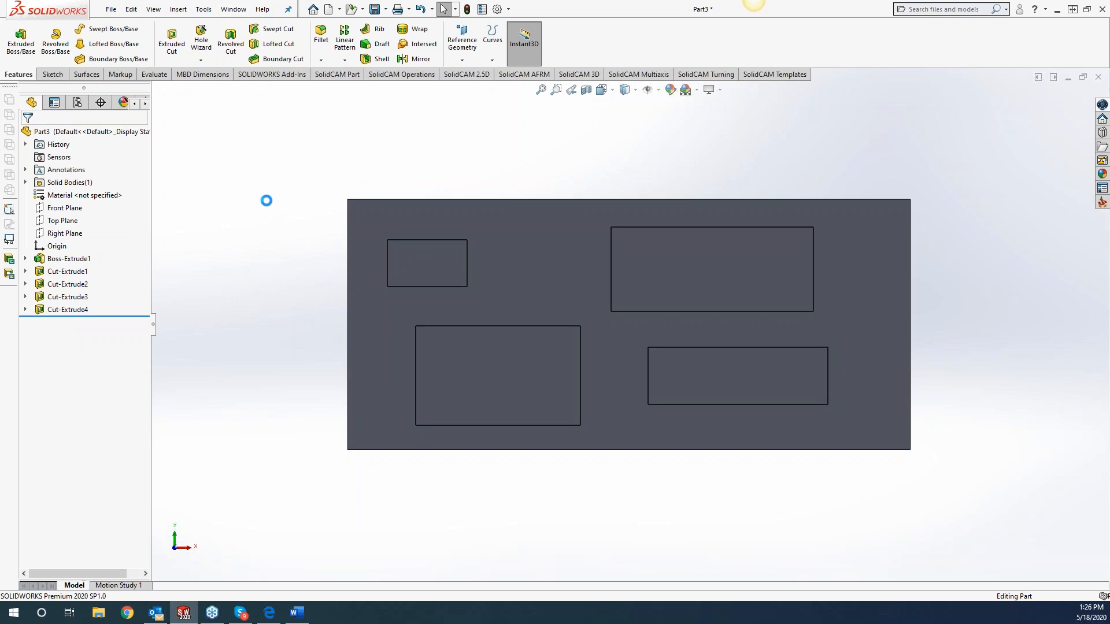
# Save the part as Part3.SLDPRT in the KYB folder under Customers.
pyautogui.moveTo(202, 270); pyautogui.dragTo(303, 275, button='middle')
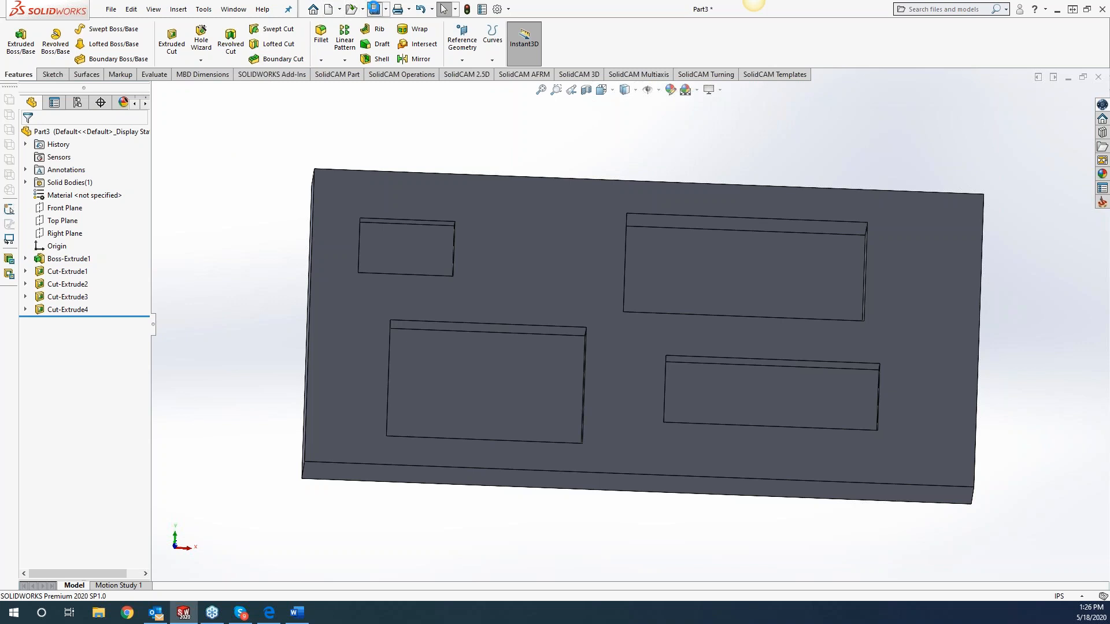
pyautogui.click(374, 9)
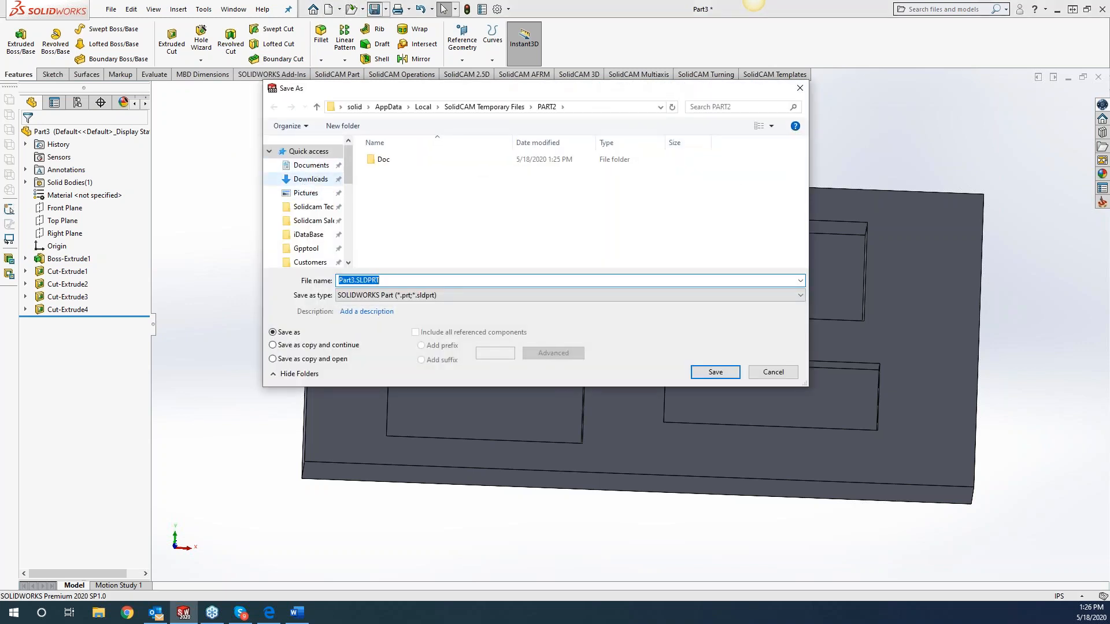
pyautogui.moveTo(347, 178); pyautogui.dragTo(348, 194)
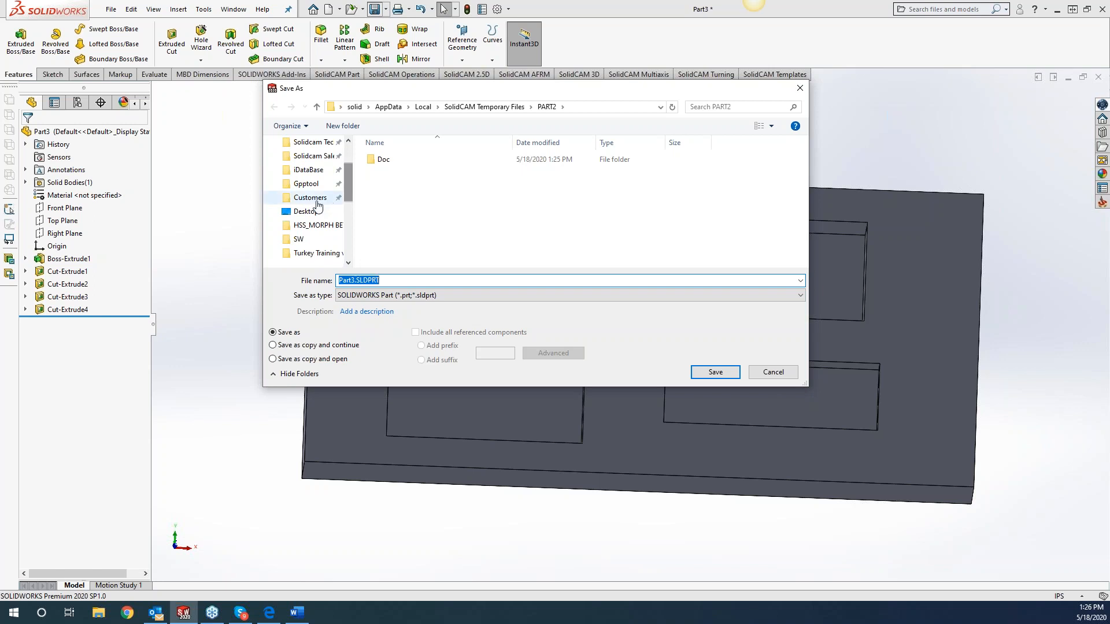
pyautogui.click(310, 197)
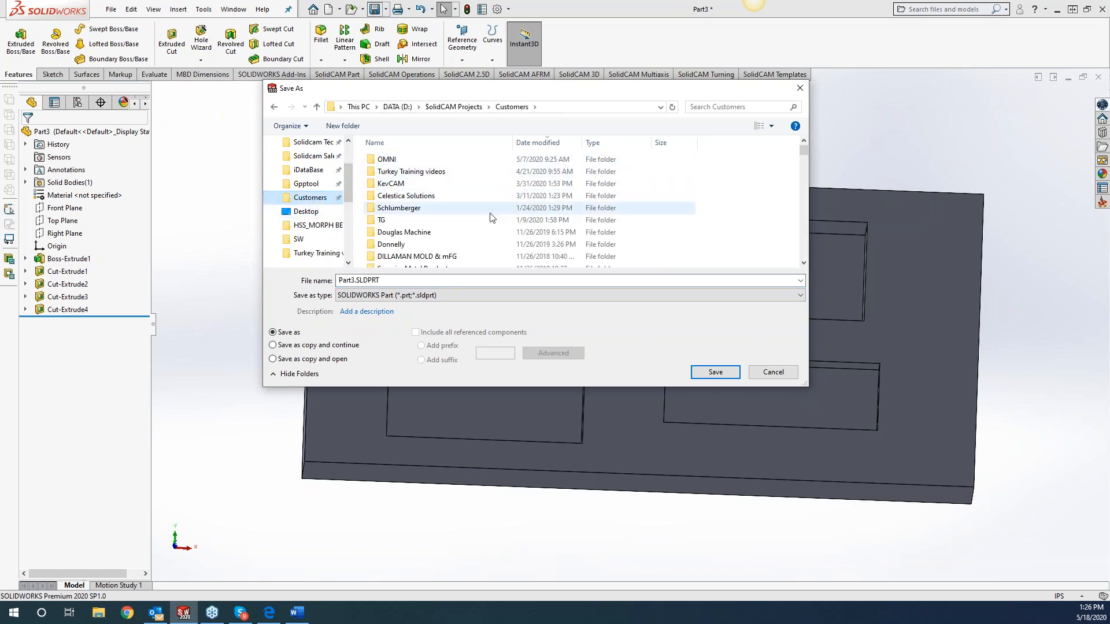
pyautogui.scroll(-2, 418, 245)
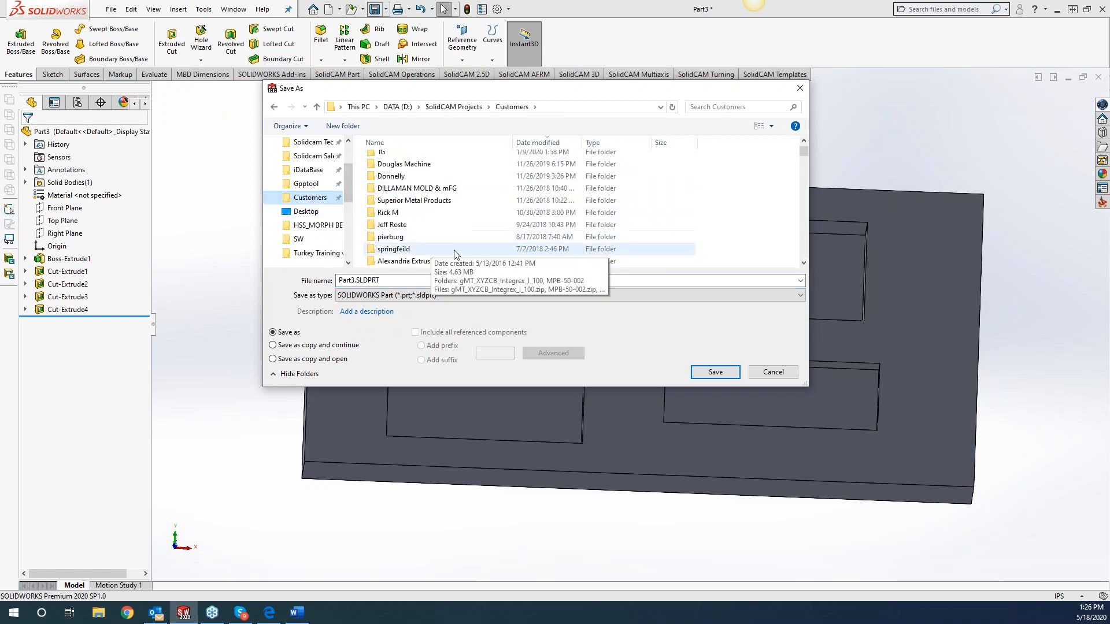
pyautogui.click(746, 107)
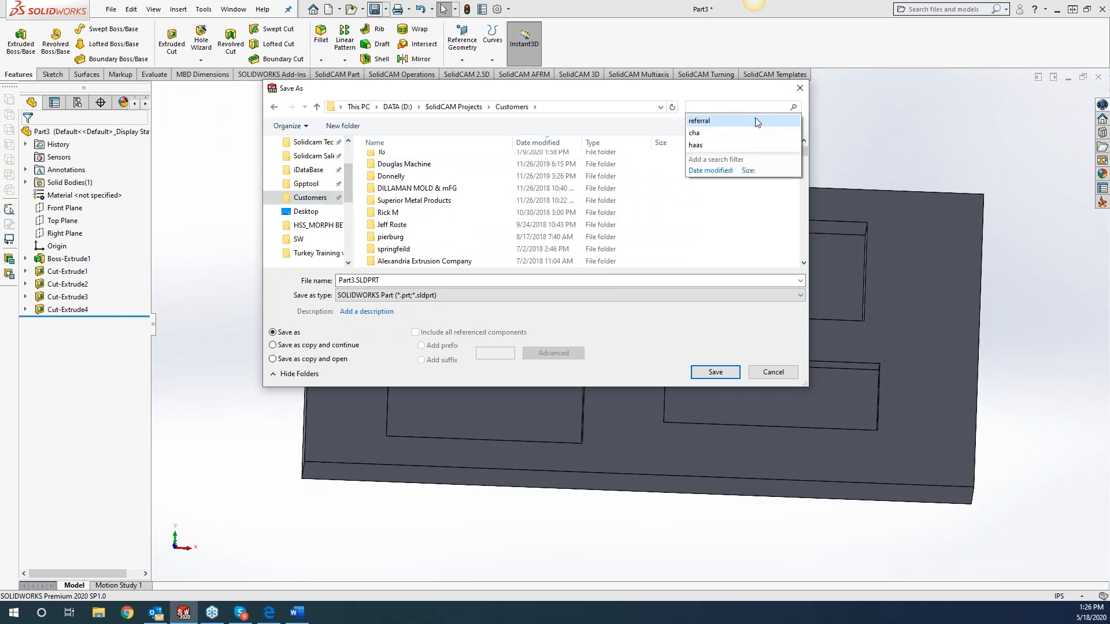
pyautogui.write('kyb')
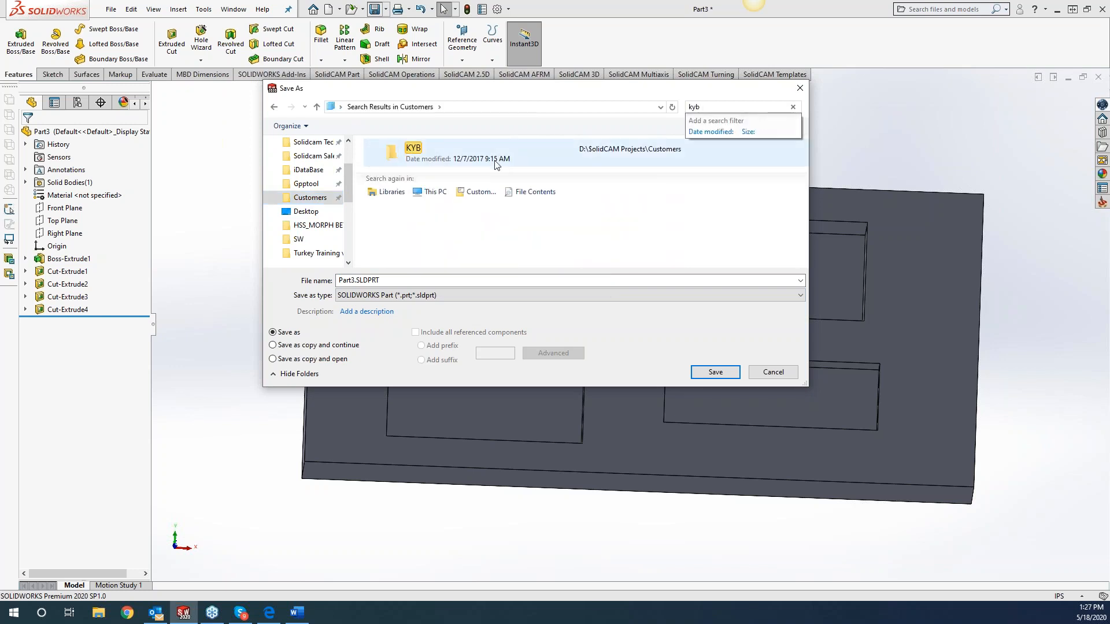
pyautogui.doubleClick(466, 148)
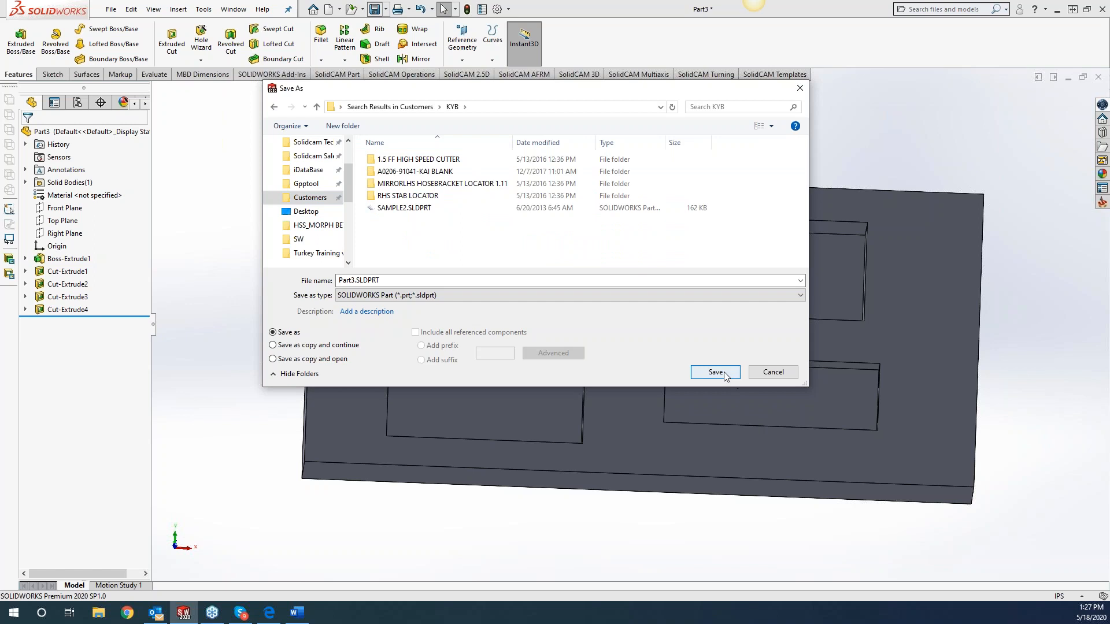
pyautogui.click(724, 374)
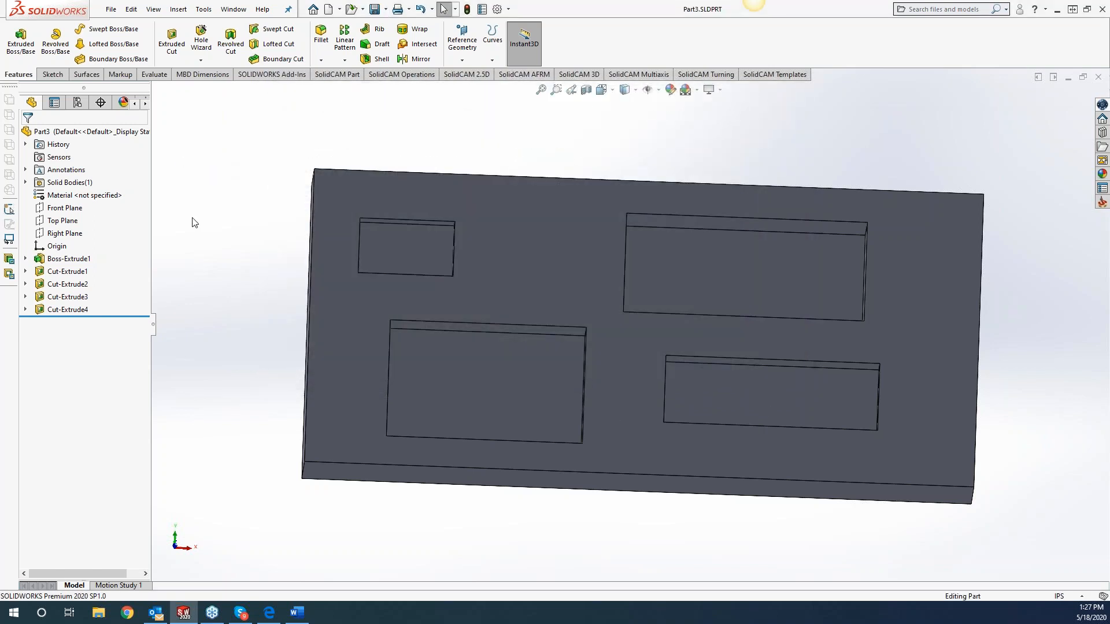
# Create a new external SolidCAM milling part named Part3 in inches, using the model file directory.
pyautogui.click(203, 9)
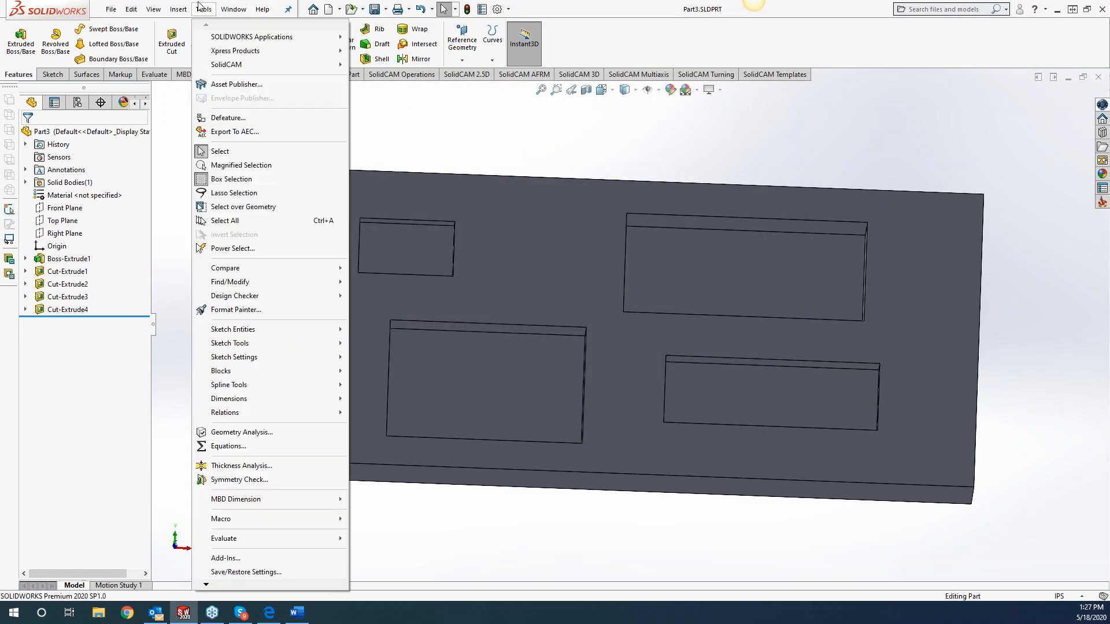
pyautogui.moveTo(304, 67)
pyautogui.moveTo(398, 68)
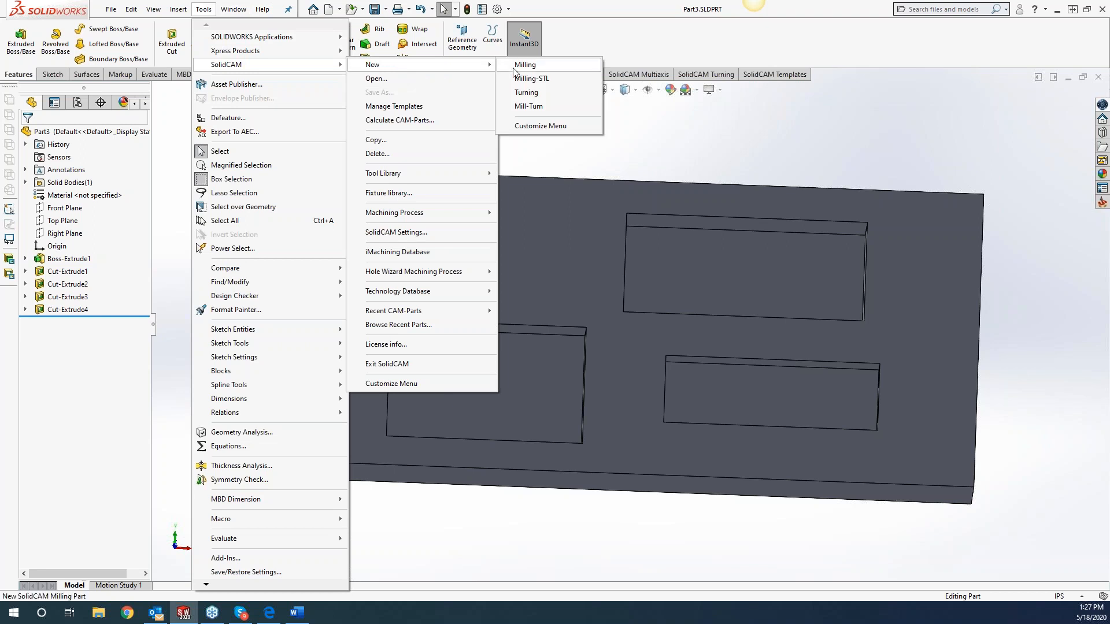
pyautogui.click(517, 67)
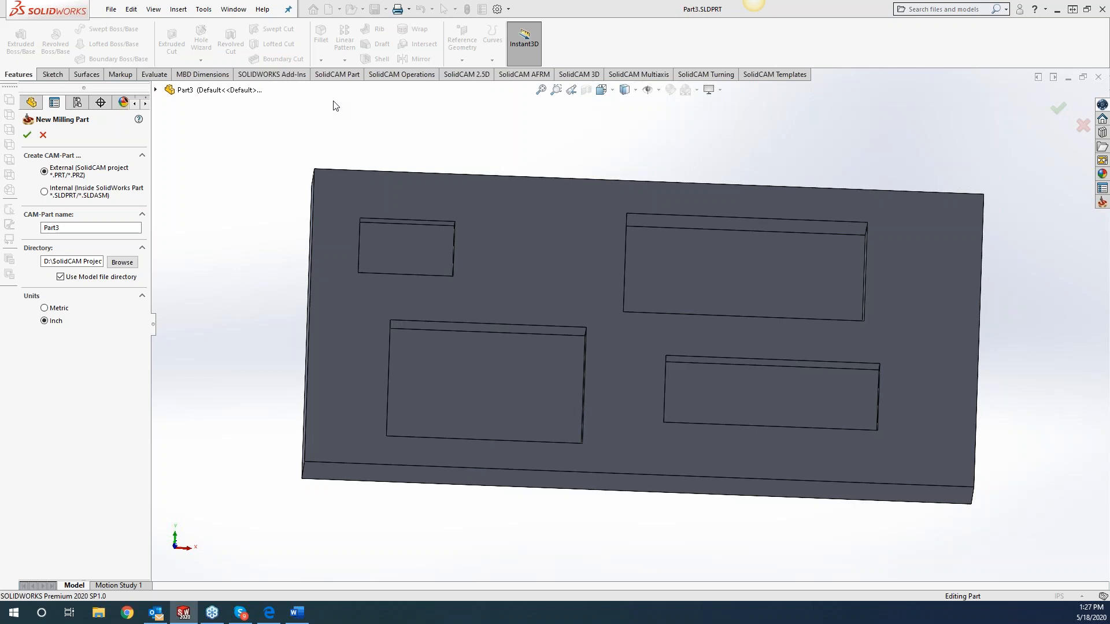
pyautogui.click(27, 135)
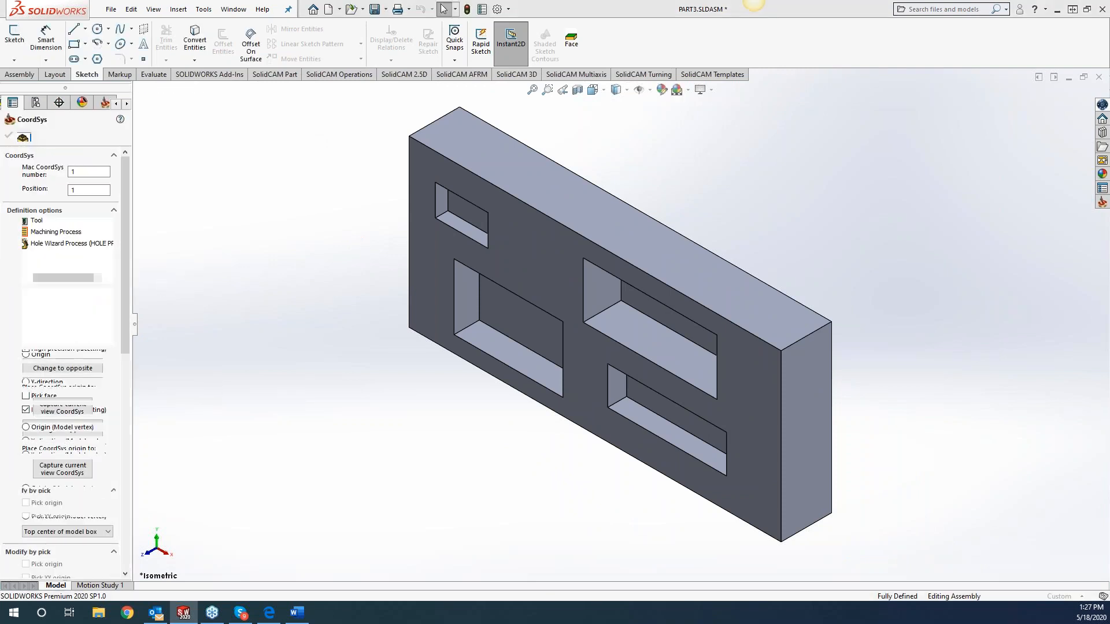
# Define the machine coordinate system on the block's front face at the top center of the model box, and accept the milling part data.
pyautogui.click(527, 274)
pyautogui.click(9, 135)
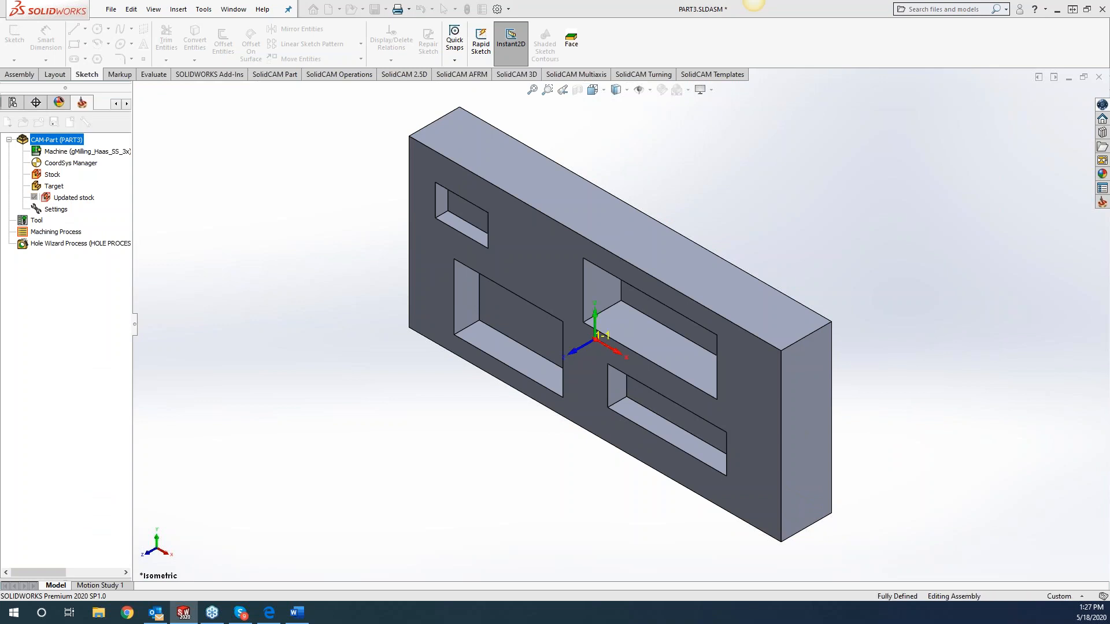
pyautogui.click(9, 134)
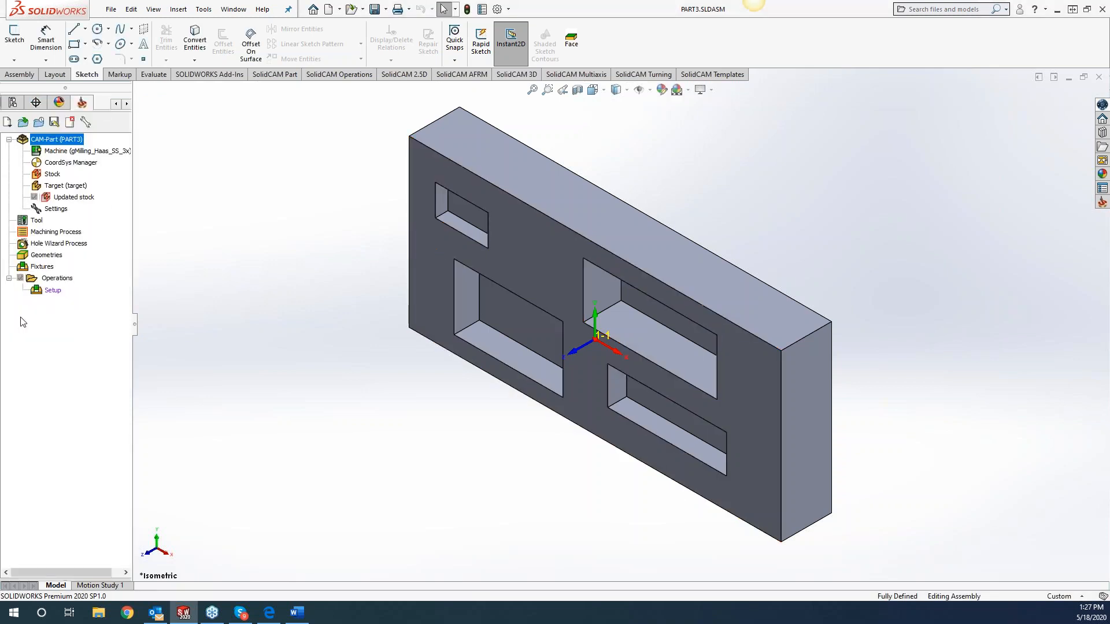
# Add a 2.5D Pocket operation and define its contour geometry from the floor faces of all four pockets.
pyautogui.click(423, 306)
pyautogui.moveTo(365, 283); pyautogui.dragTo(396, 205, button='middle')
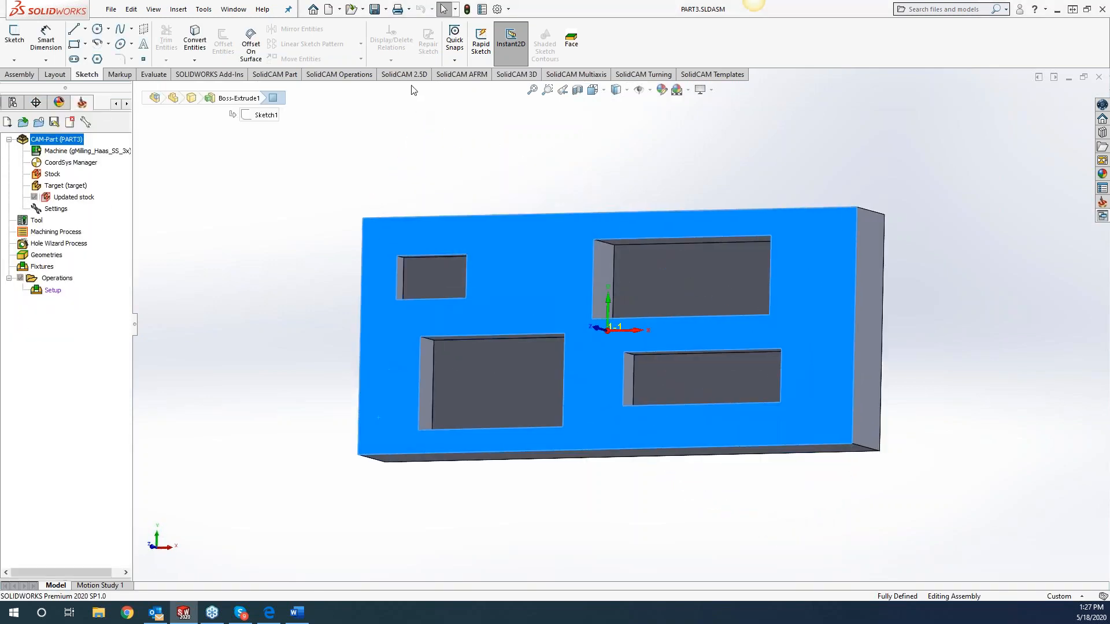
pyautogui.click(409, 76)
pyautogui.click(394, 36)
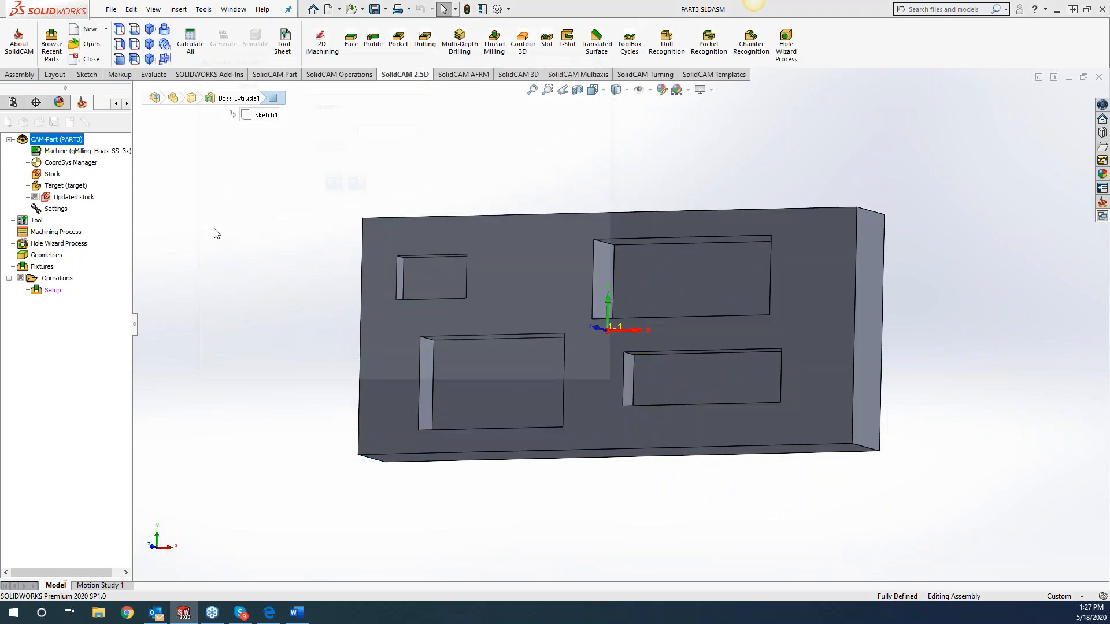
pyautogui.click(337, 127)
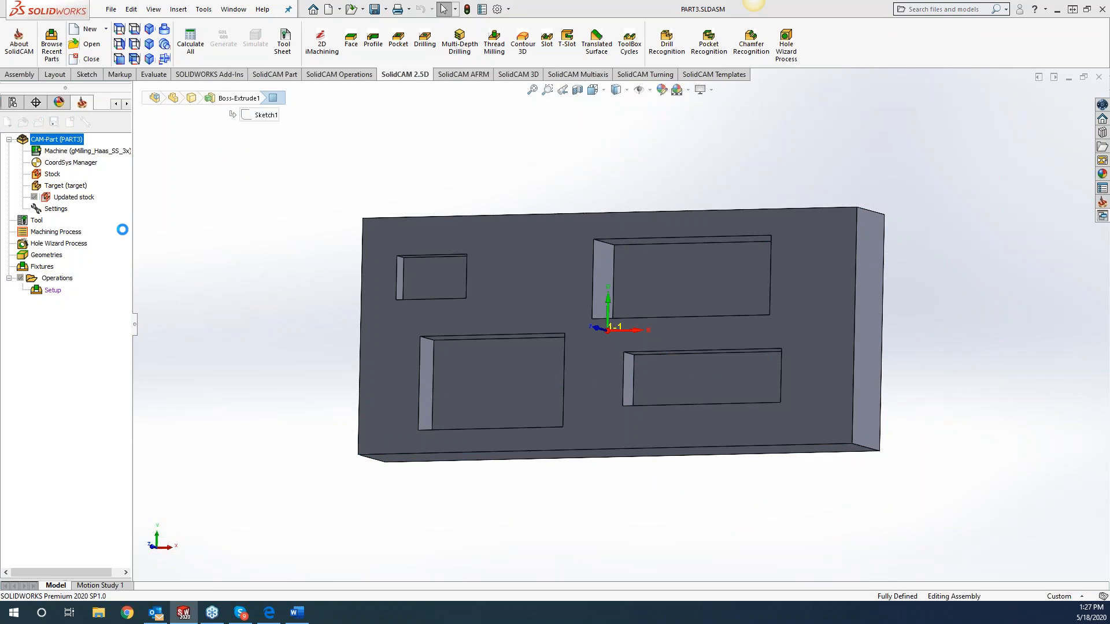
pyautogui.click(434, 278)
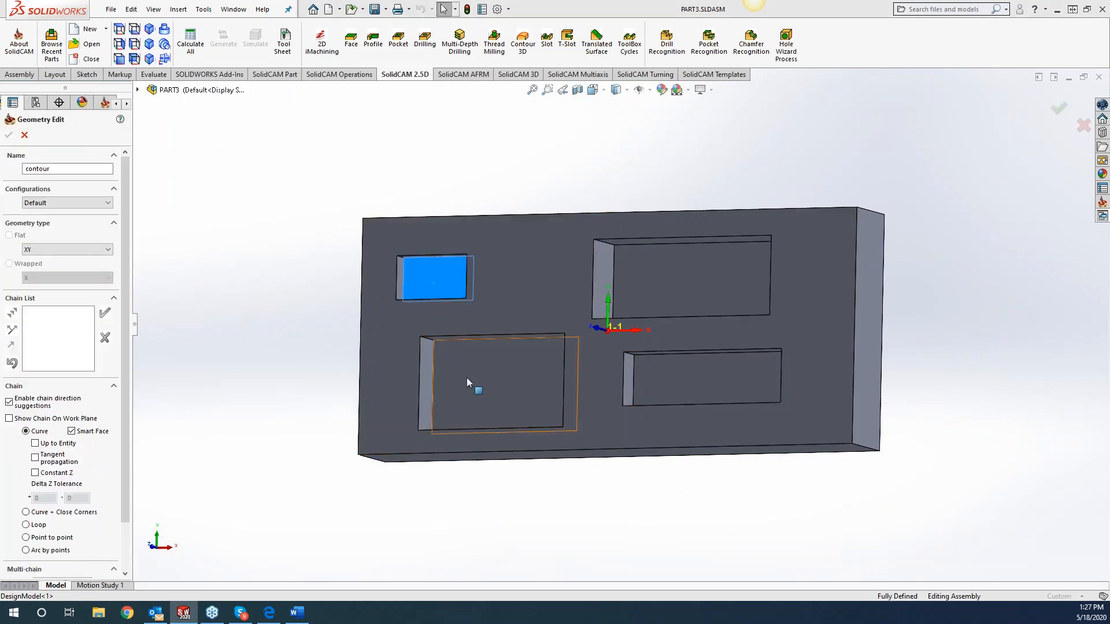
pyautogui.click(497, 384)
pyautogui.click(678, 303)
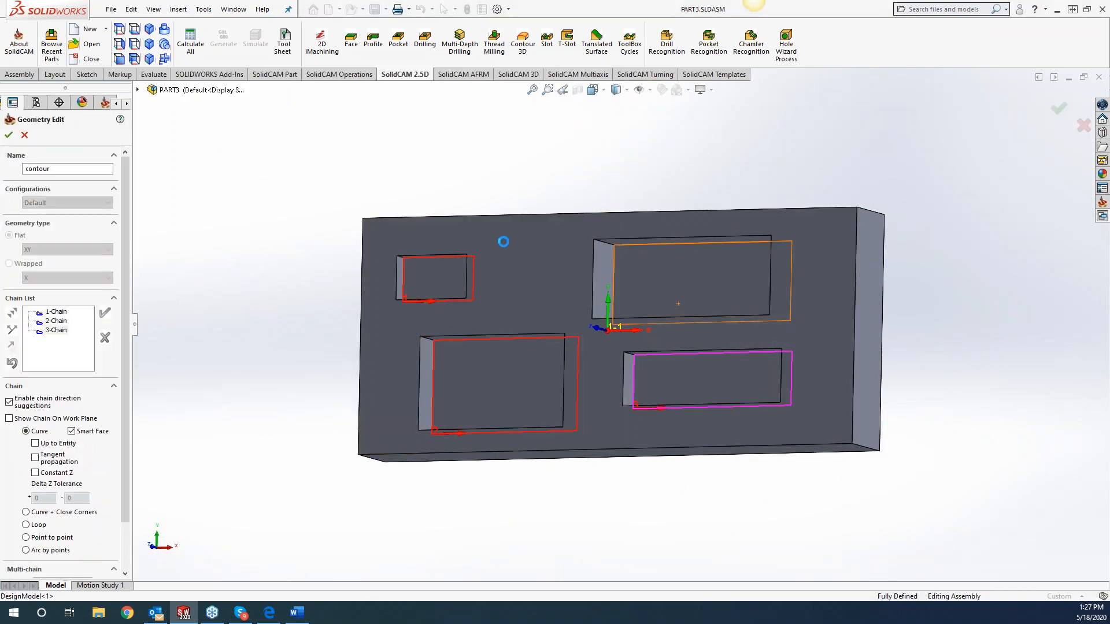
pyautogui.click(9, 135)
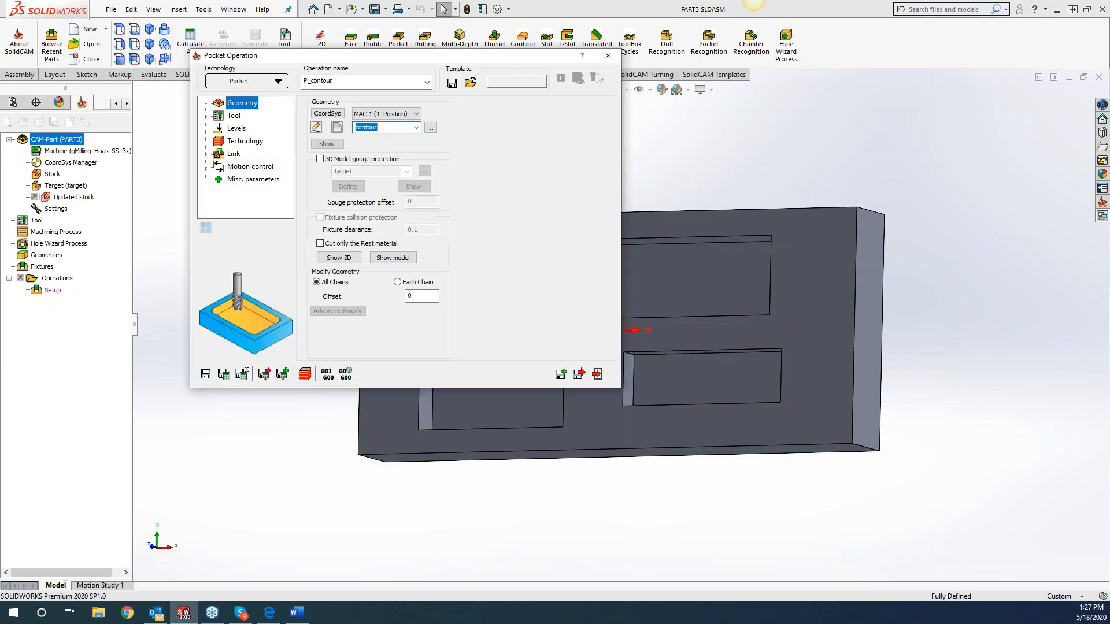
# Add a 0.25 inch end mill and assign it as the Pocket operation's tool.
pyautogui.click(234, 115)
pyautogui.click(356, 282)
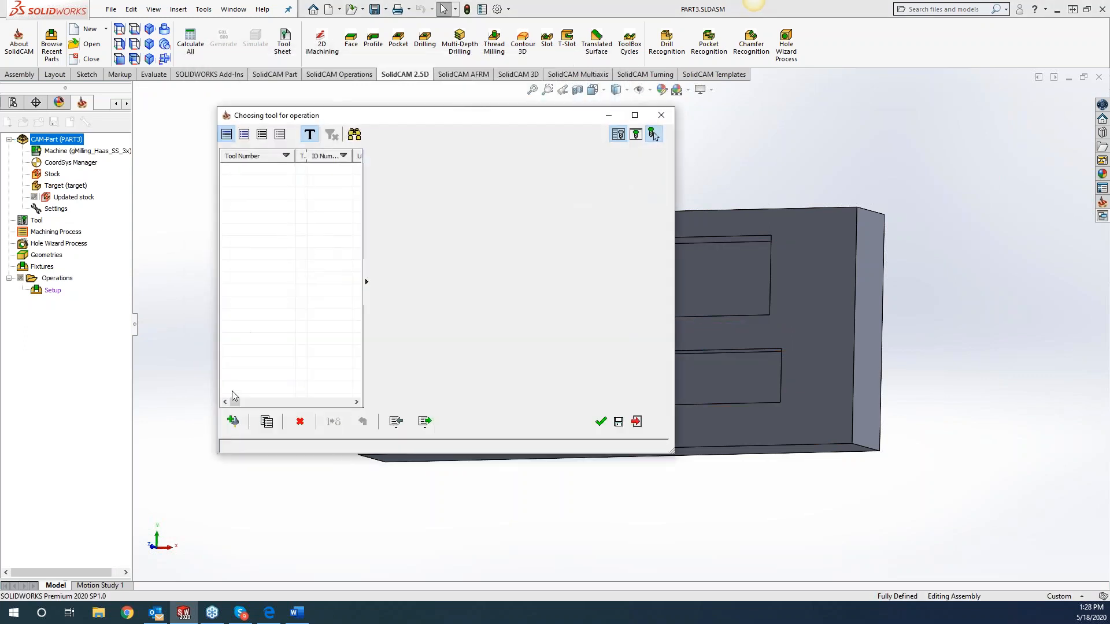
pyautogui.click(233, 421)
pyautogui.click(370, 214)
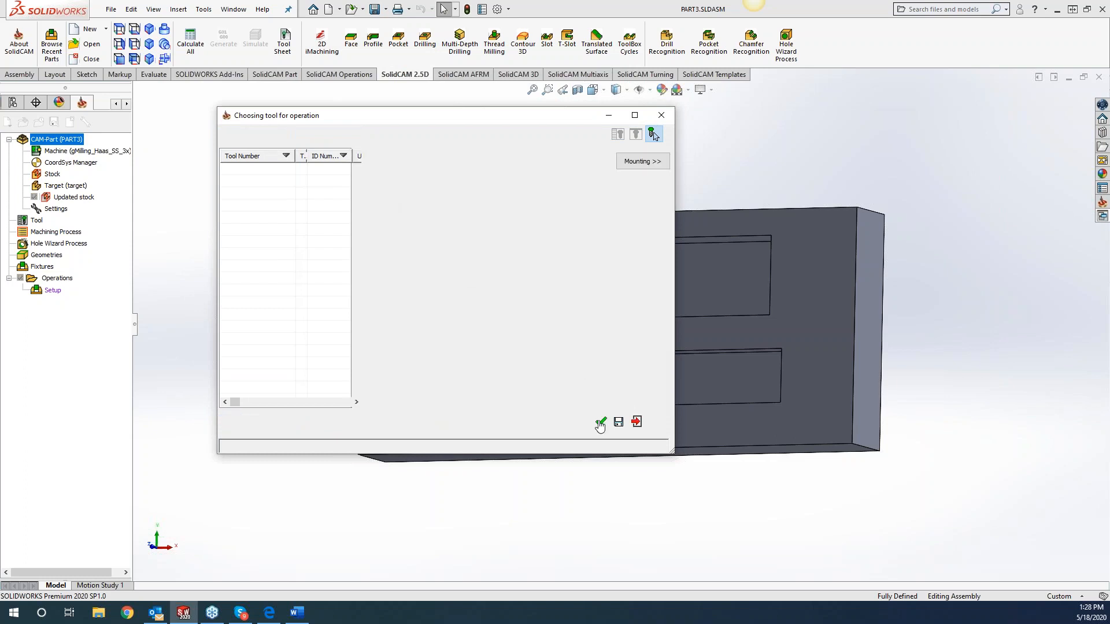
pyautogui.click(600, 421)
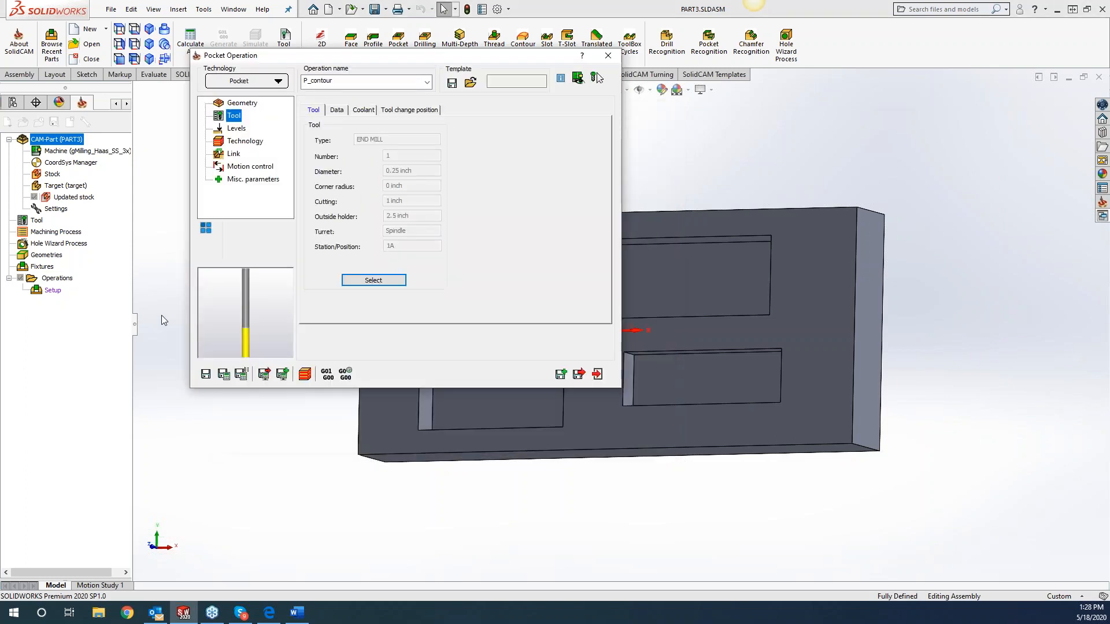
# Switch the Pocket operation's milling levels to variable levels per chain and open the chain levels table.
pyautogui.click(237, 129)
pyautogui.moveTo(458, 62); pyautogui.dragTo(266, 69)
pyautogui.click(689, 157)
pyautogui.moveTo(689, 157); pyautogui.dragTo(655, 173, button='middle')
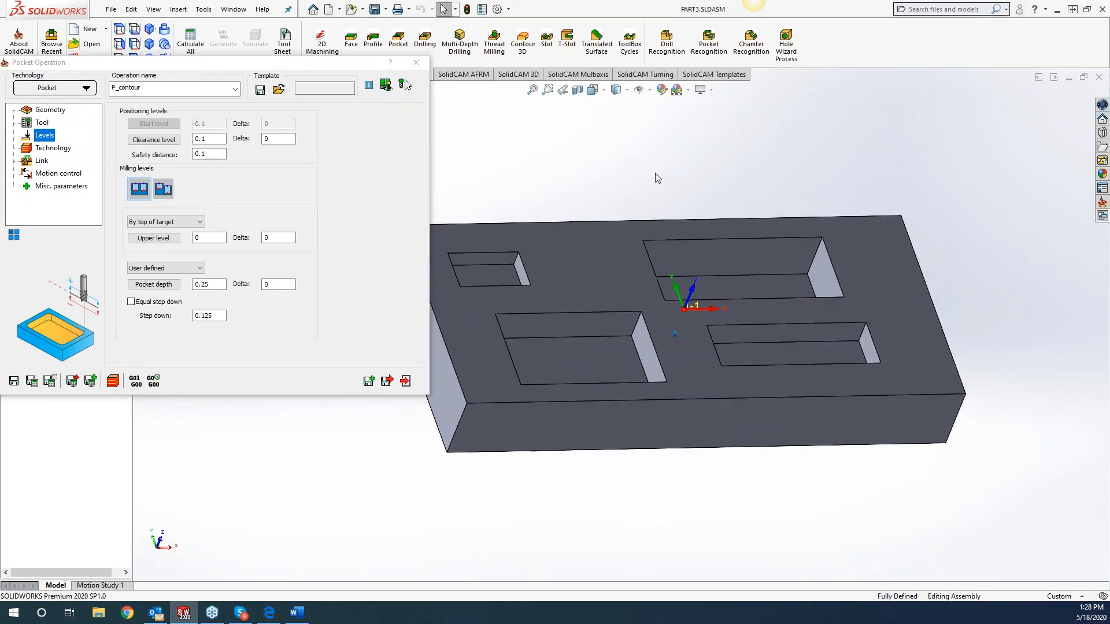
pyautogui.click(167, 193)
pyautogui.click(254, 190)
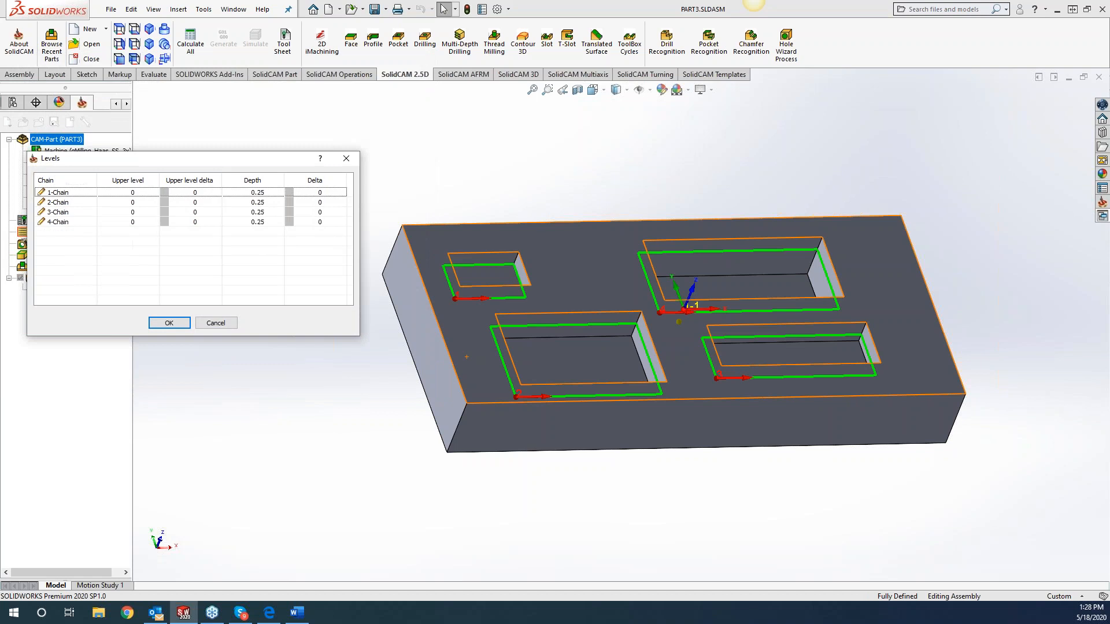
# Set the depths of chains 1 to 4 to 0.25, 0.5, 0.375 and 0.75 from their pocket floor faces, and accept the levels.
pyautogui.click(270, 193)
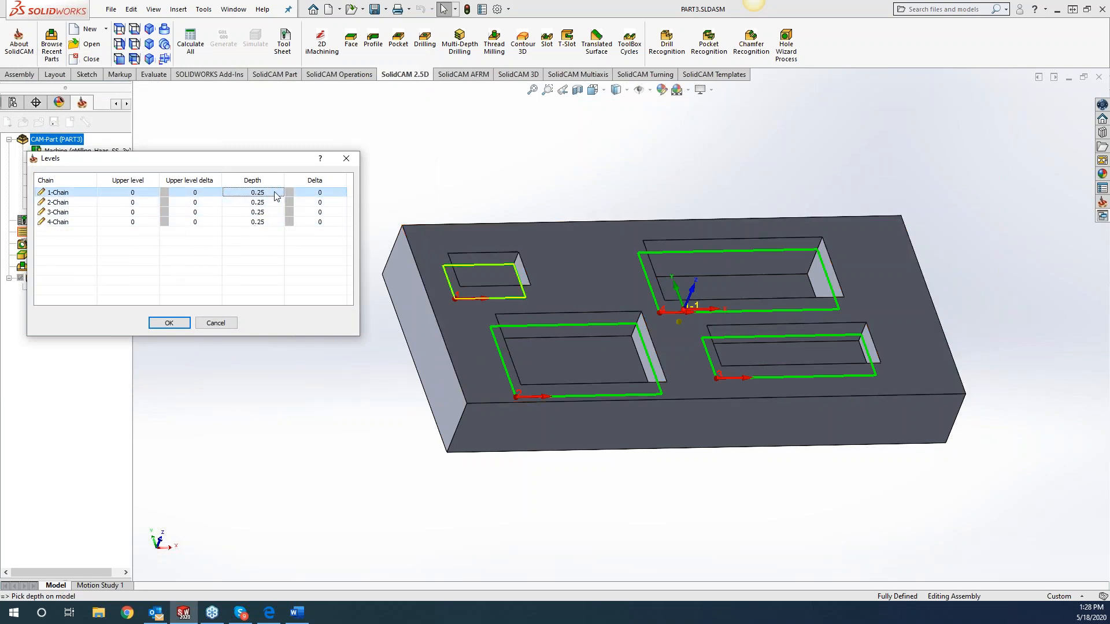
pyautogui.click(274, 192)
pyautogui.click(471, 275)
pyautogui.click(272, 203)
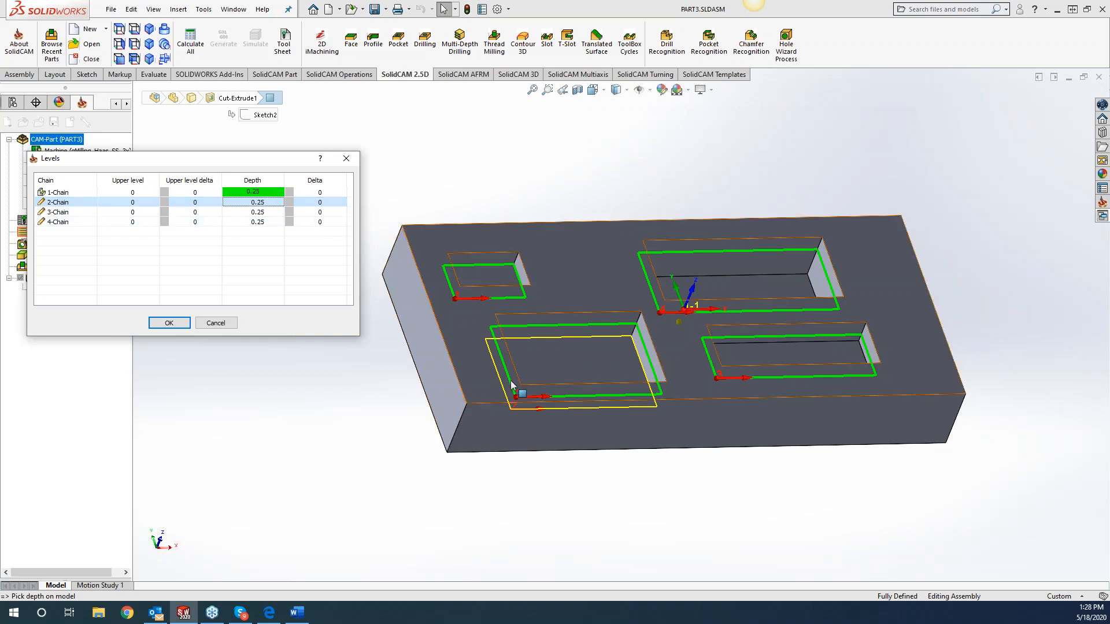
pyautogui.click(538, 358)
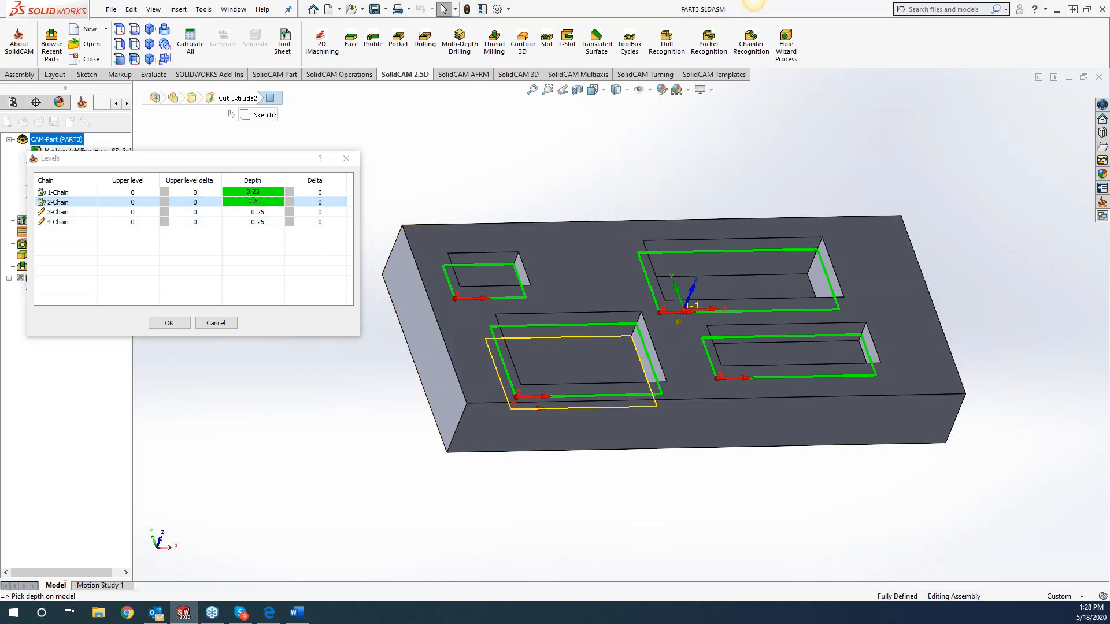
pyautogui.click(249, 214)
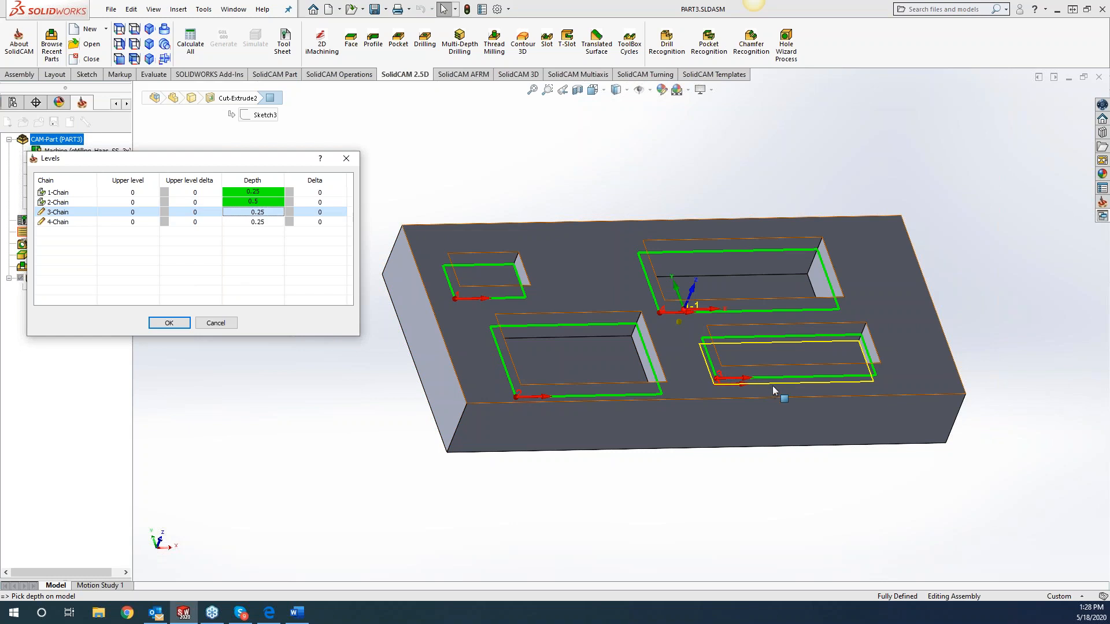
pyautogui.click(771, 355)
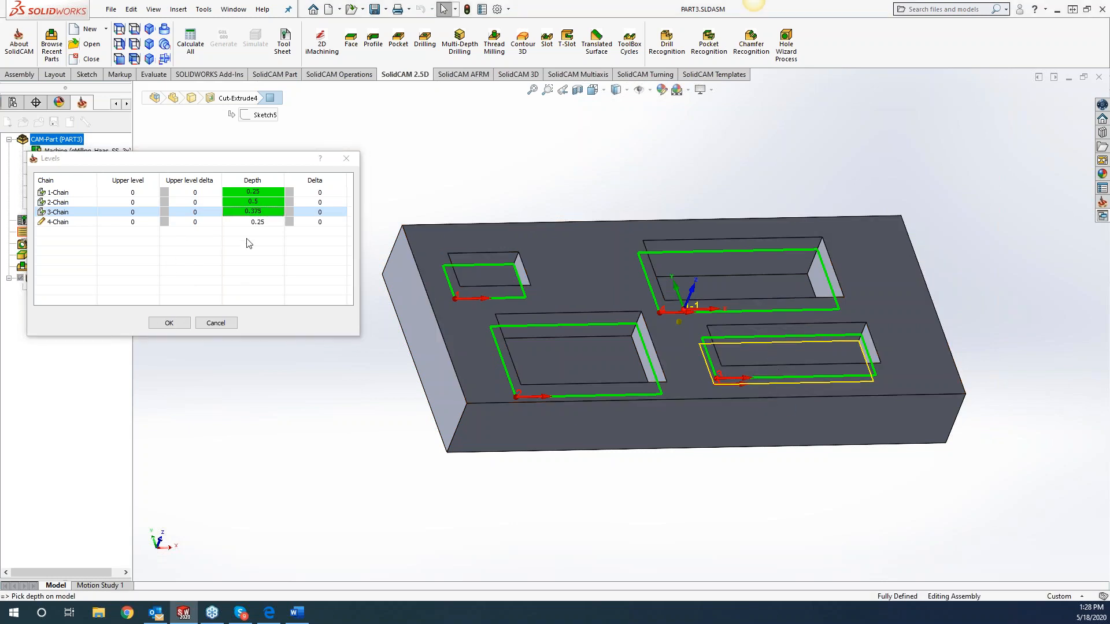
pyautogui.click(257, 222)
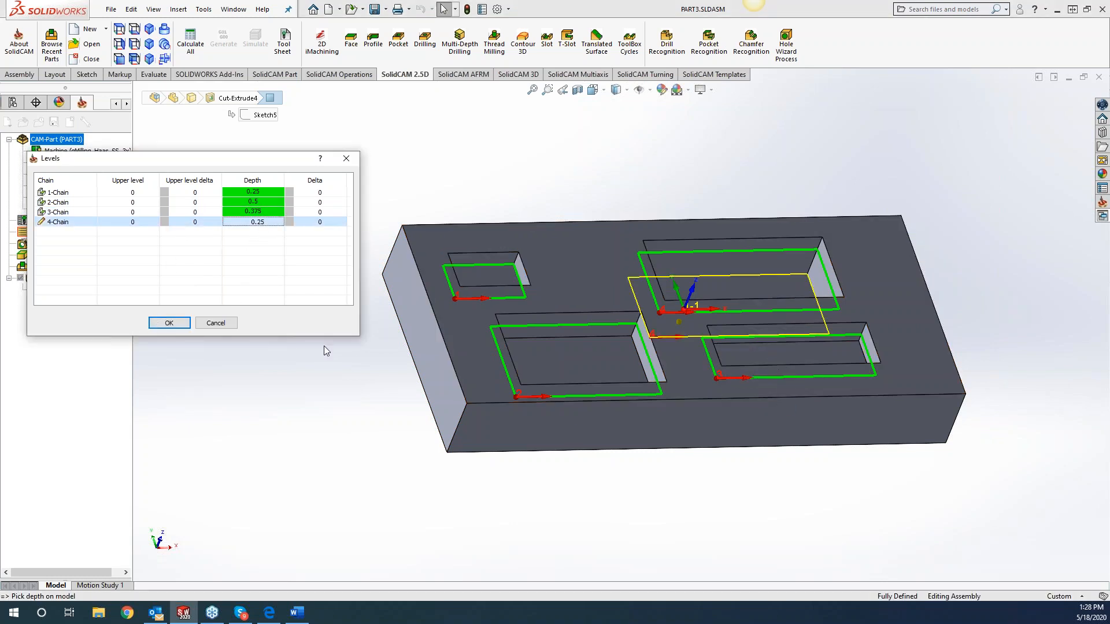
pyautogui.click(719, 289)
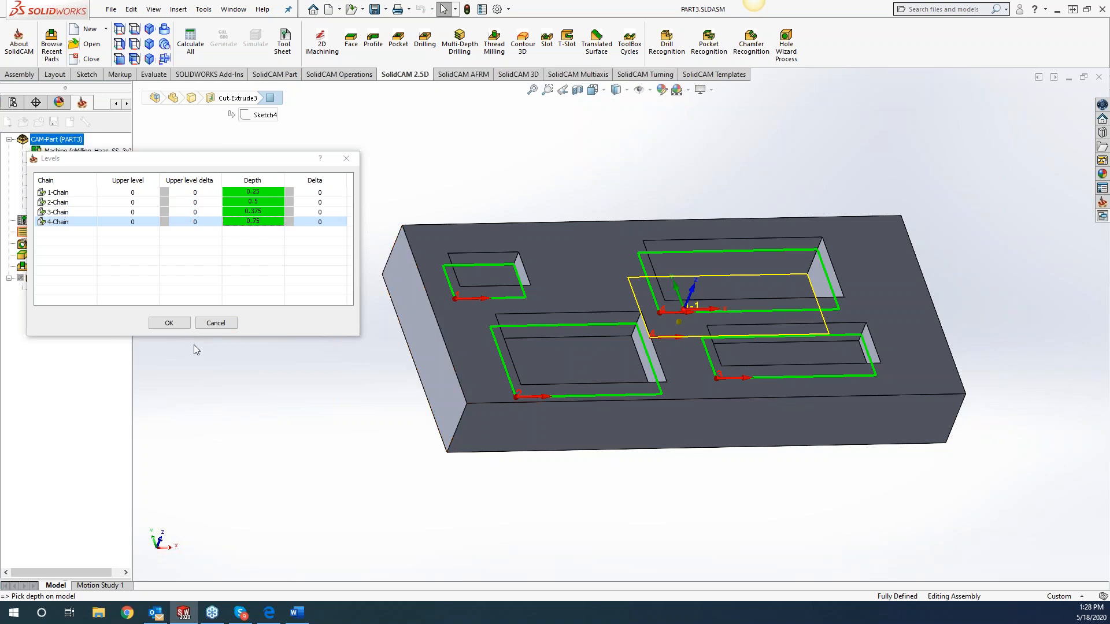
pyautogui.click(168, 322)
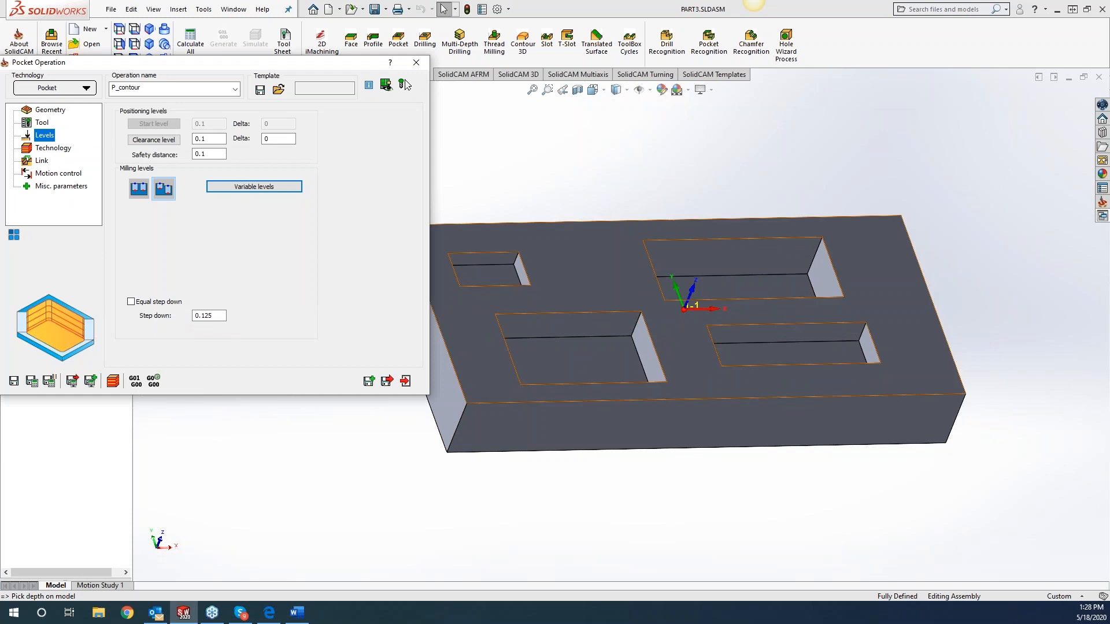
# Reopen the variable levels and set the upper level of all four chains to 0 from the block's top face.
pyautogui.click(267, 186)
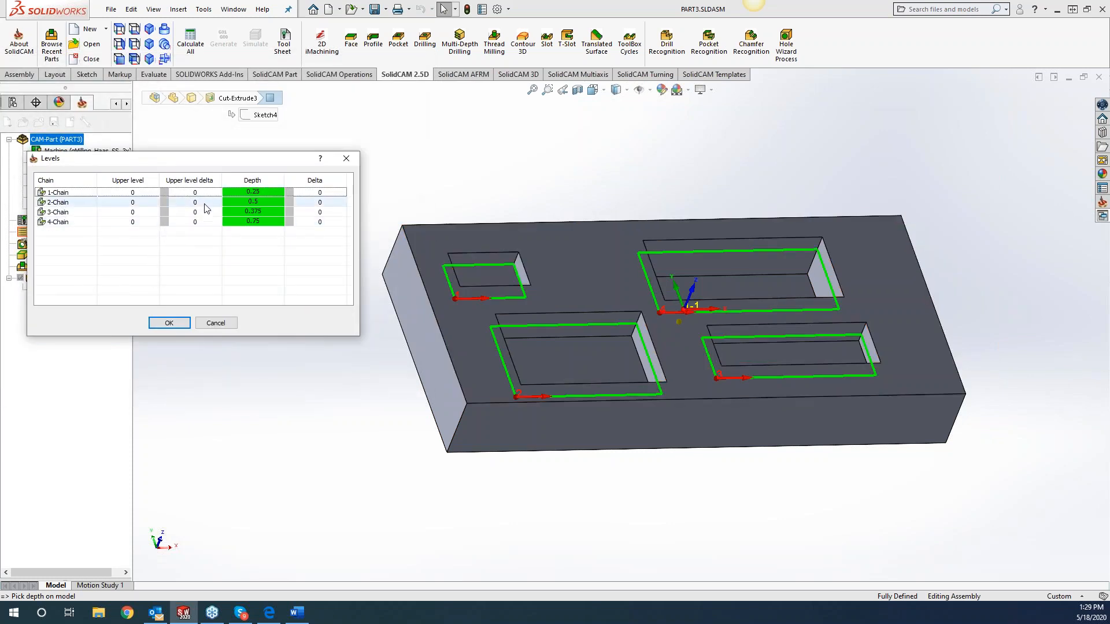
pyautogui.click(146, 193)
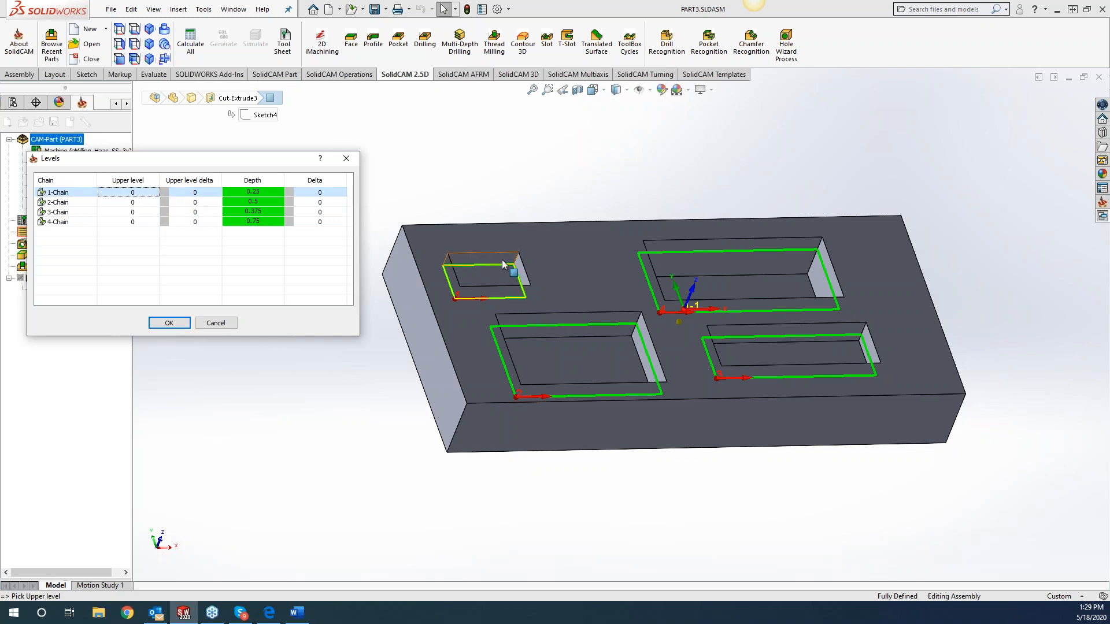
pyautogui.click(529, 239)
pyautogui.click(572, 275)
pyautogui.click(569, 282)
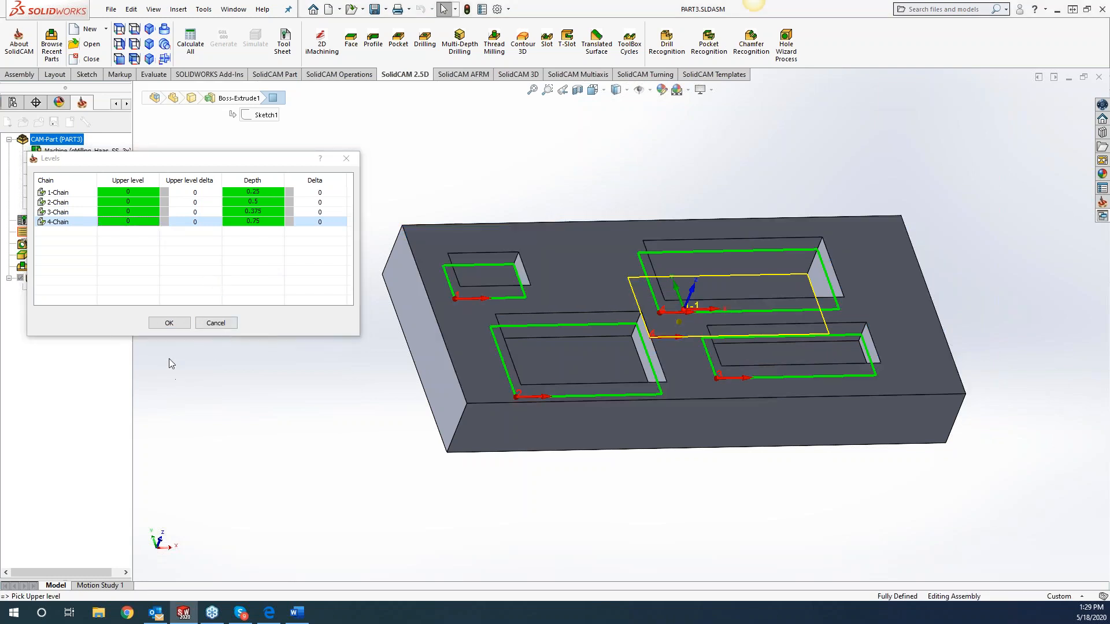
pyautogui.click(169, 322)
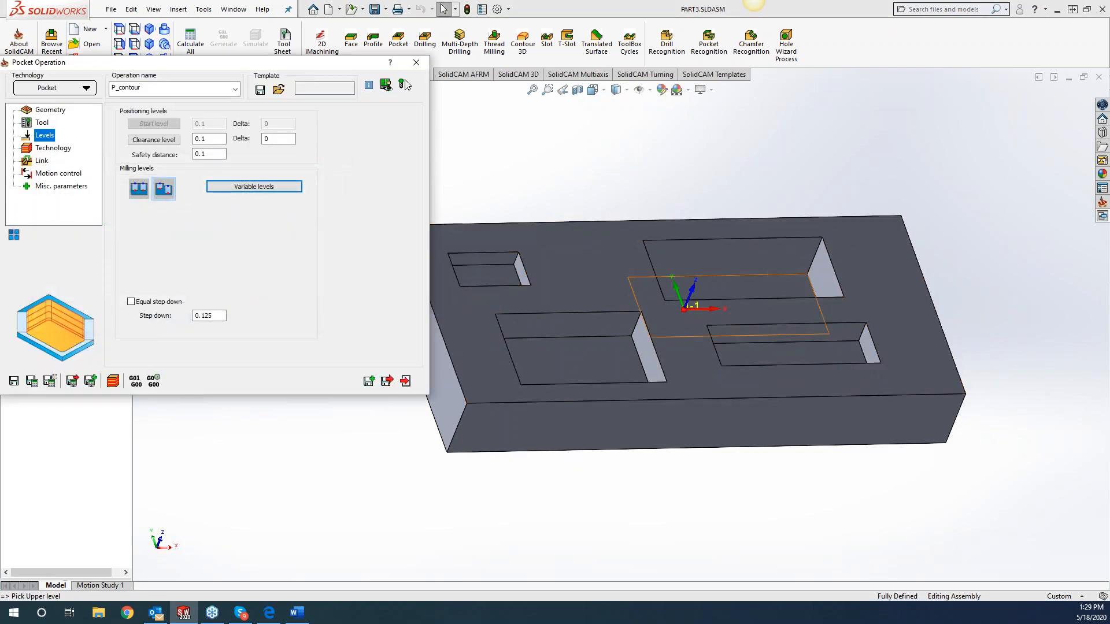
pyautogui.click(672, 176)
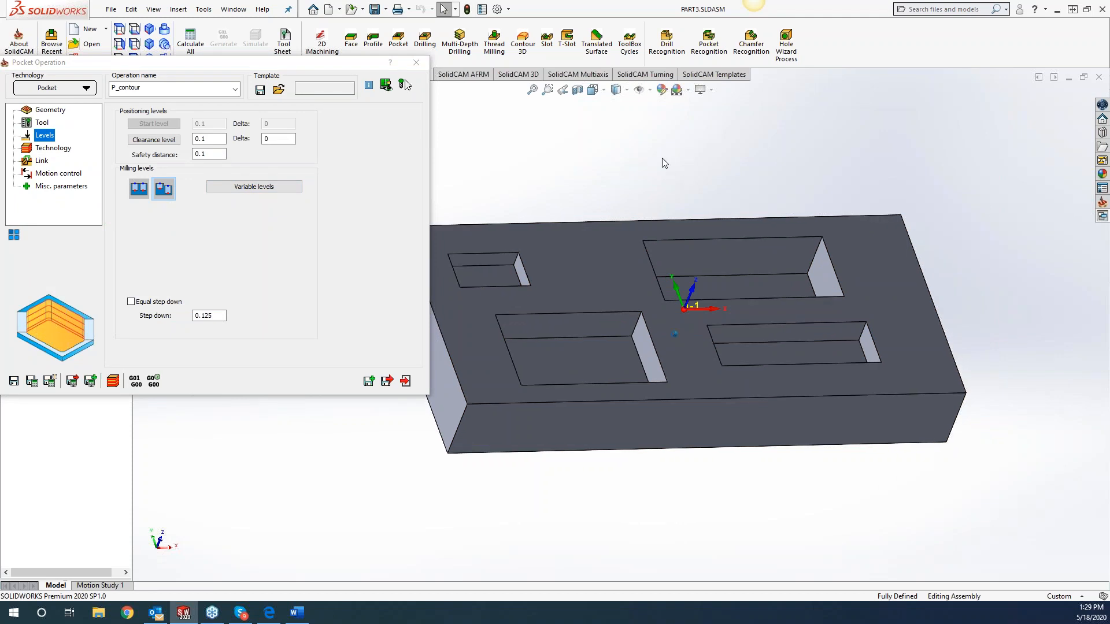
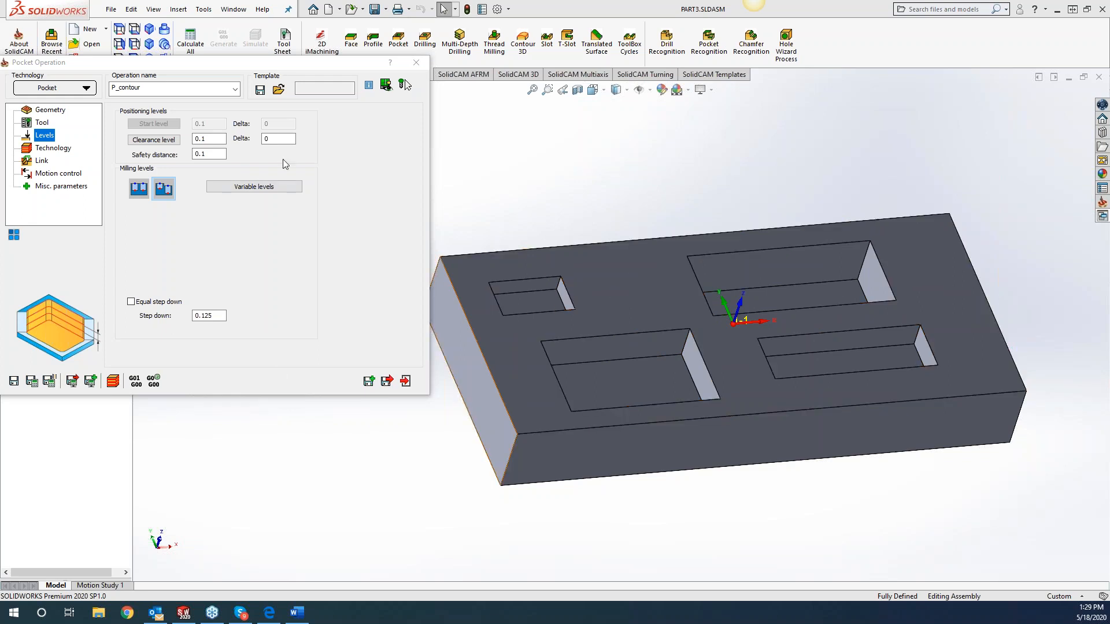
# Close the Pocket operation without saving it.
pyautogui.click(417, 62)
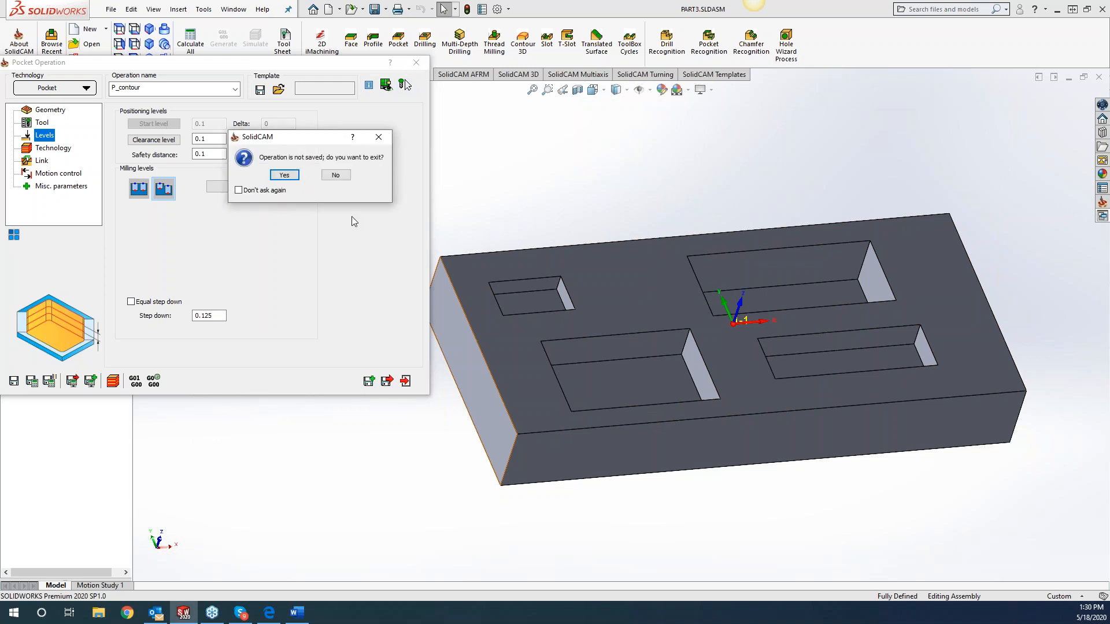
pyautogui.click(283, 175)
pyautogui.click(284, 175)
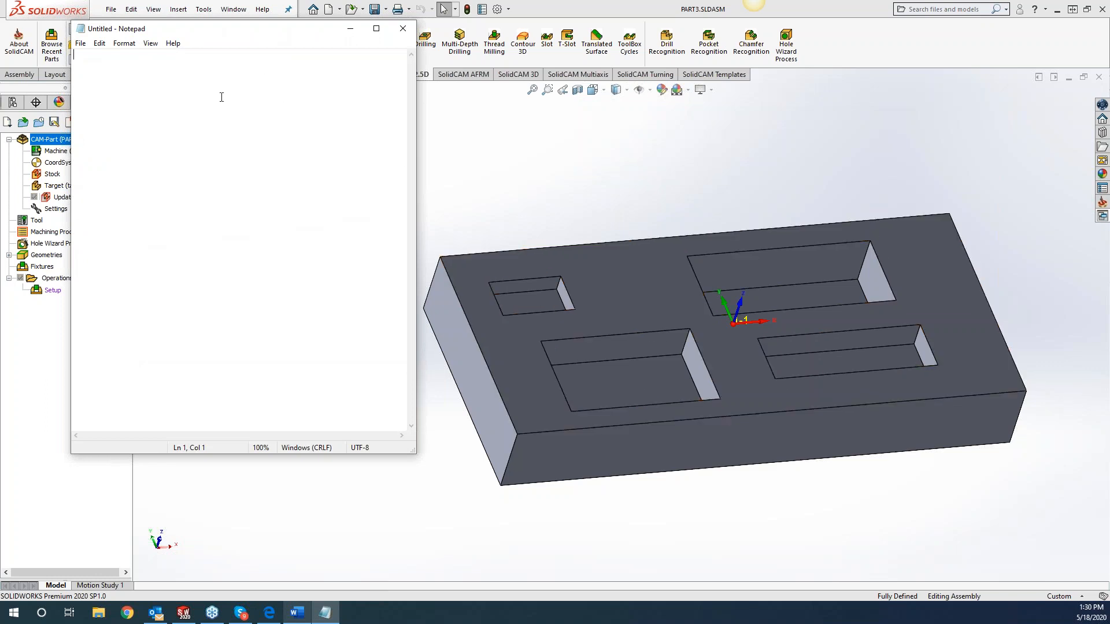
# Write the note "use 55 for the sadf" in a new Notepad document.
pyautogui.write('use 55 for the sadf')
# Save the note to the Desktop as "pock notes delete.txt" and close Notepad.
pyautogui.click(80, 43)
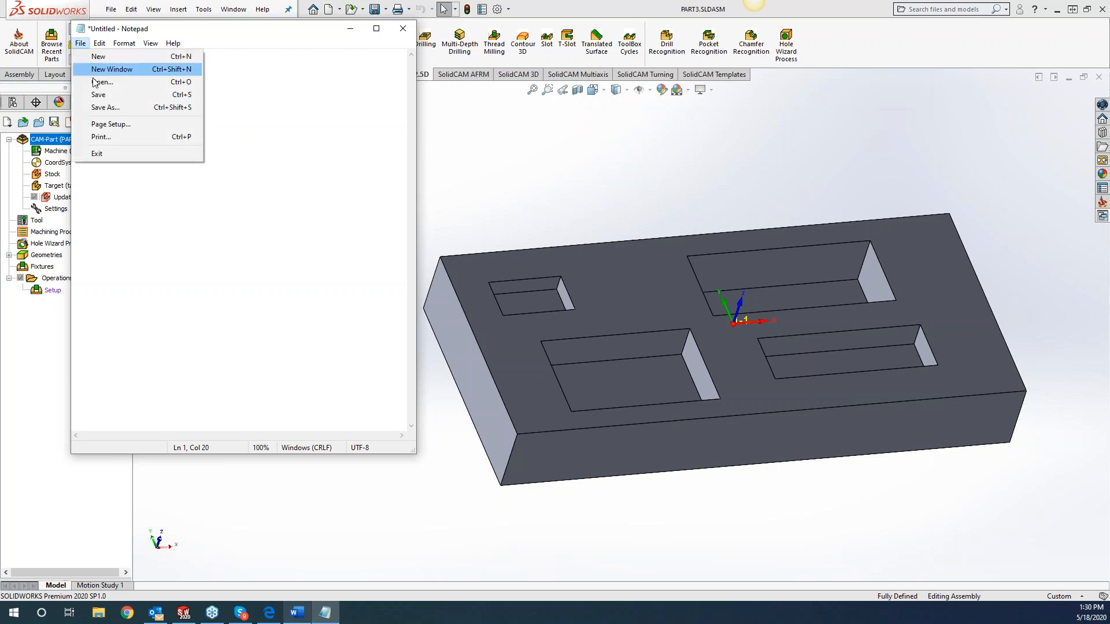
pyautogui.click(98, 93)
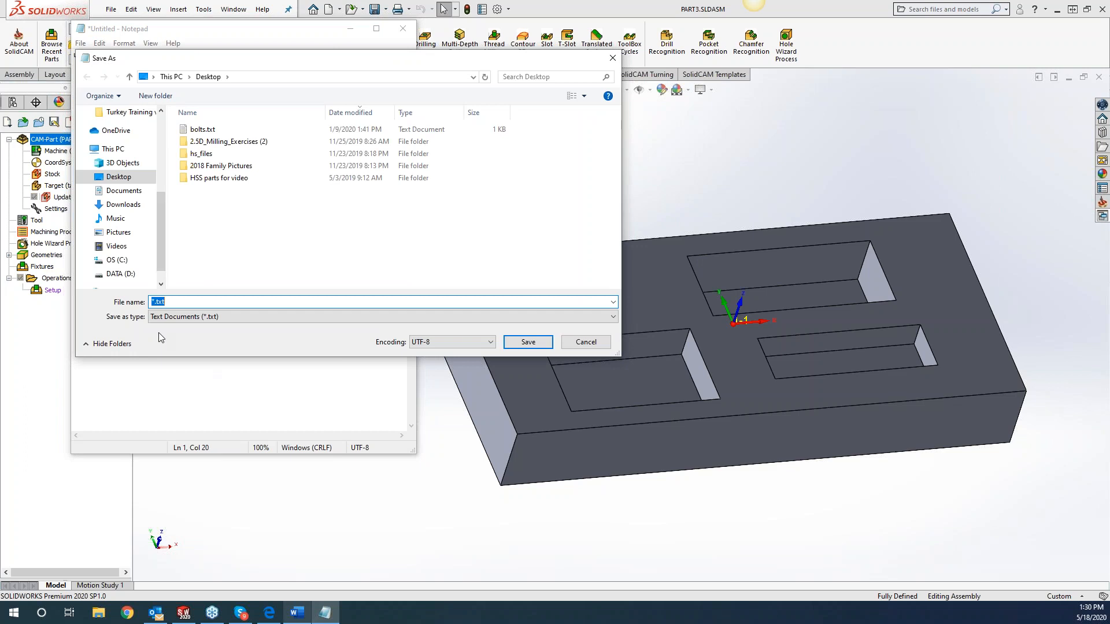
pyautogui.write('pock note')
pyautogui.click(528, 342)
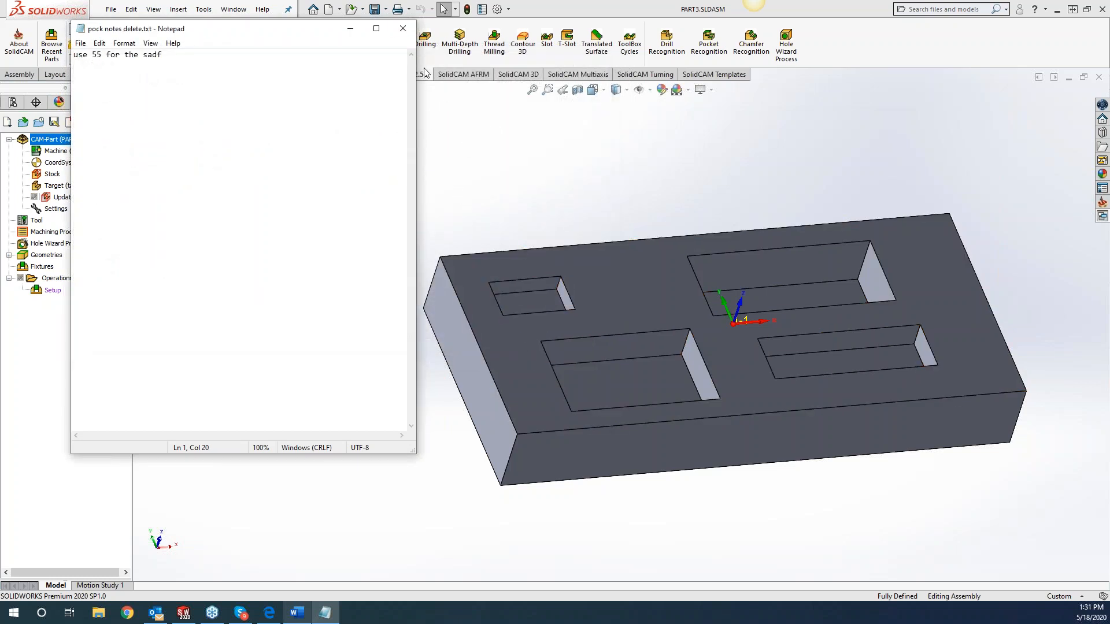
pyautogui.click(402, 28)
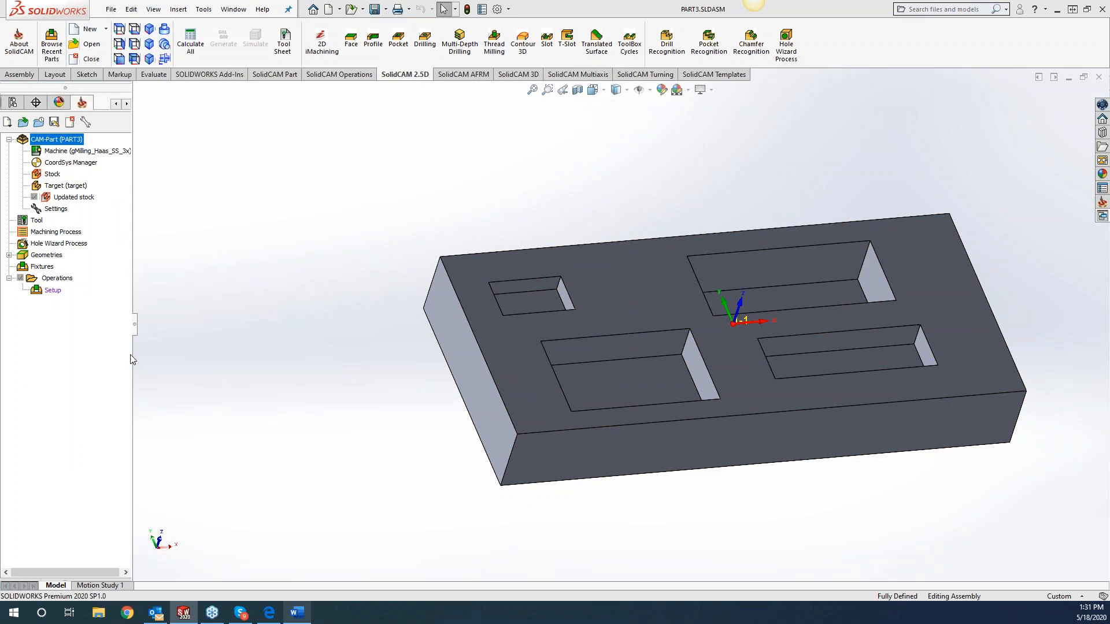
pyautogui.rightClick(65, 283)
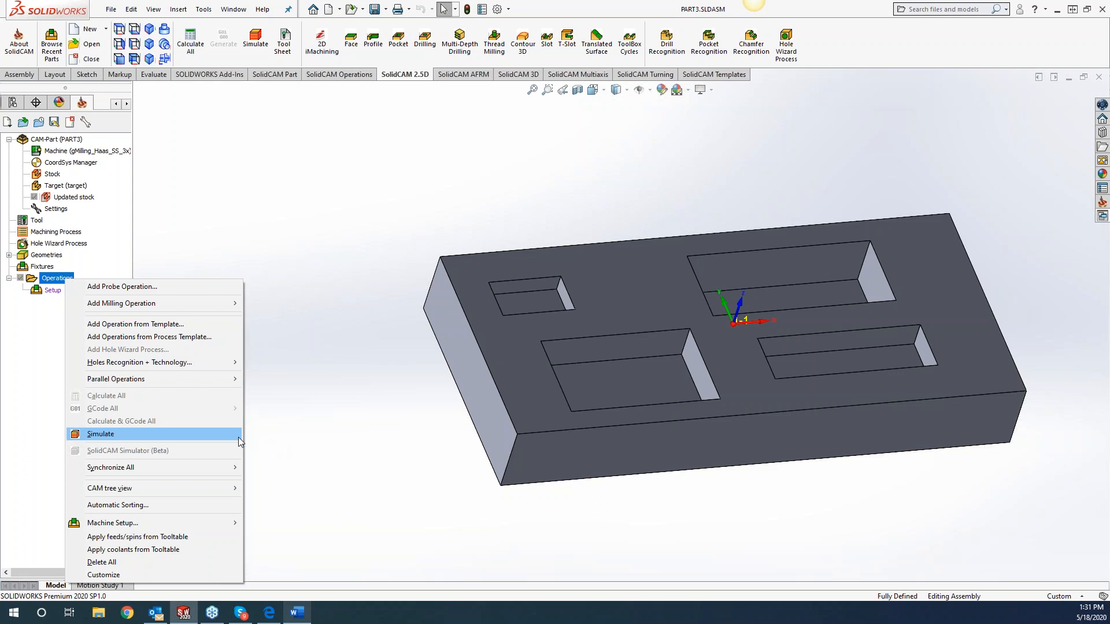
pyautogui.rightClick(50, 294)
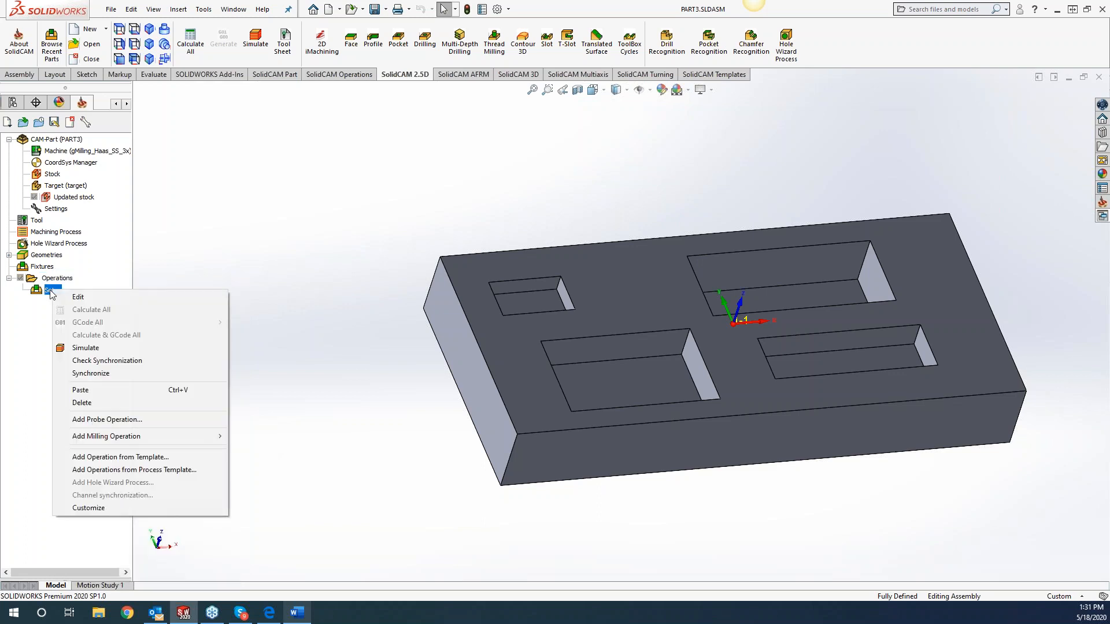
pyautogui.click(362, 158)
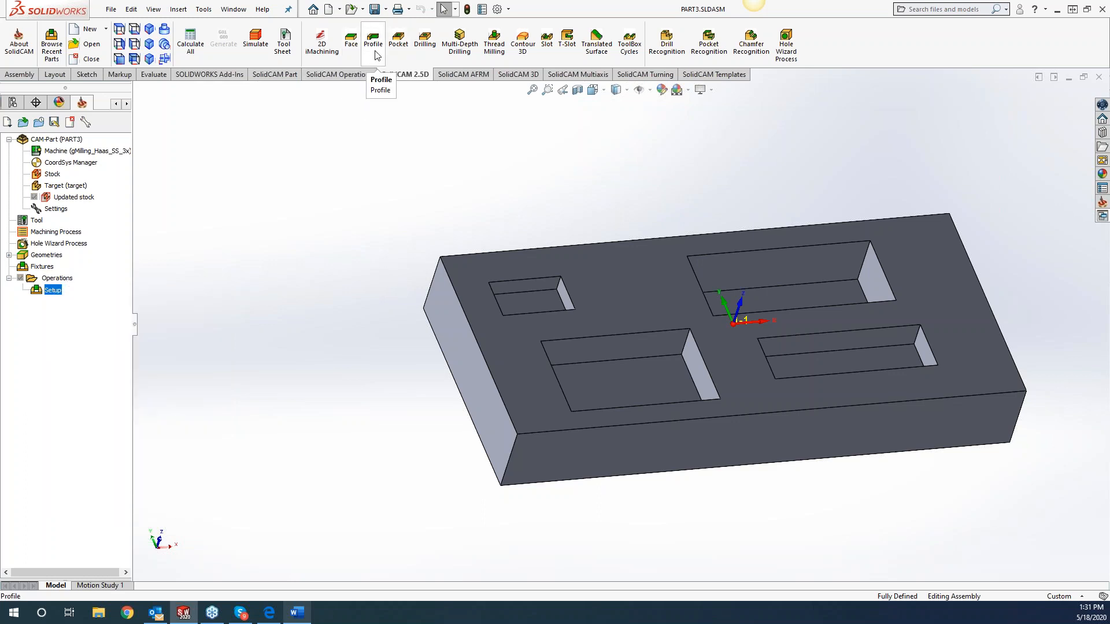
# Create a new Pocket operation that uses the existing contour geometry of the block's pockets.
pyautogui.click(398, 46)
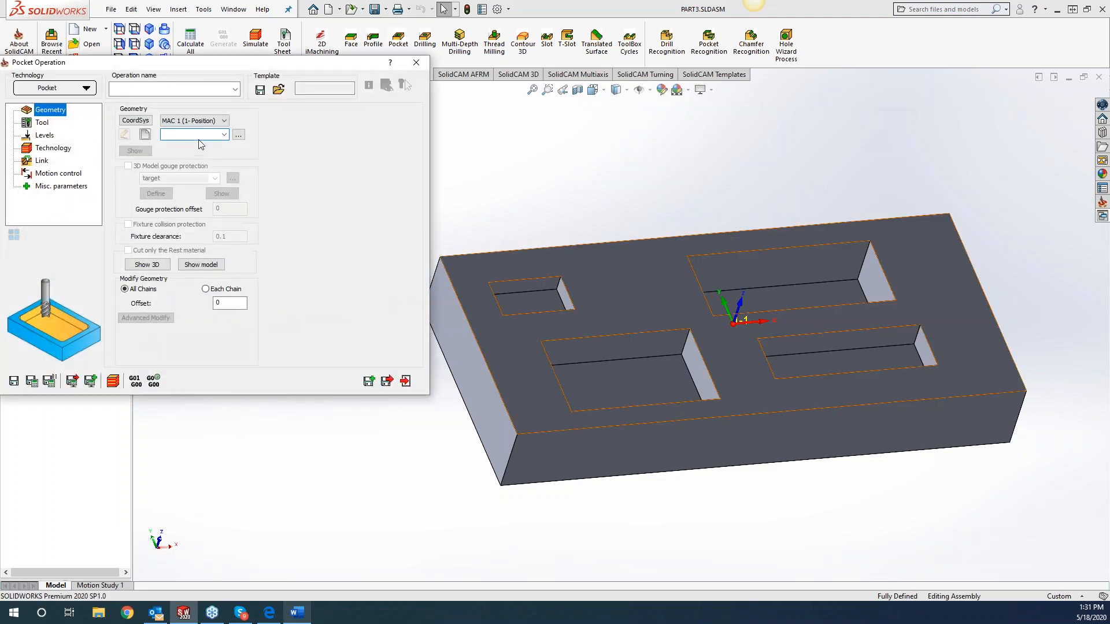
pyautogui.click(224, 134)
pyautogui.click(208, 147)
# Assign the 0.25 inch end mill to the Pocket operation, then save and calculate it.
pyautogui.click(42, 123)
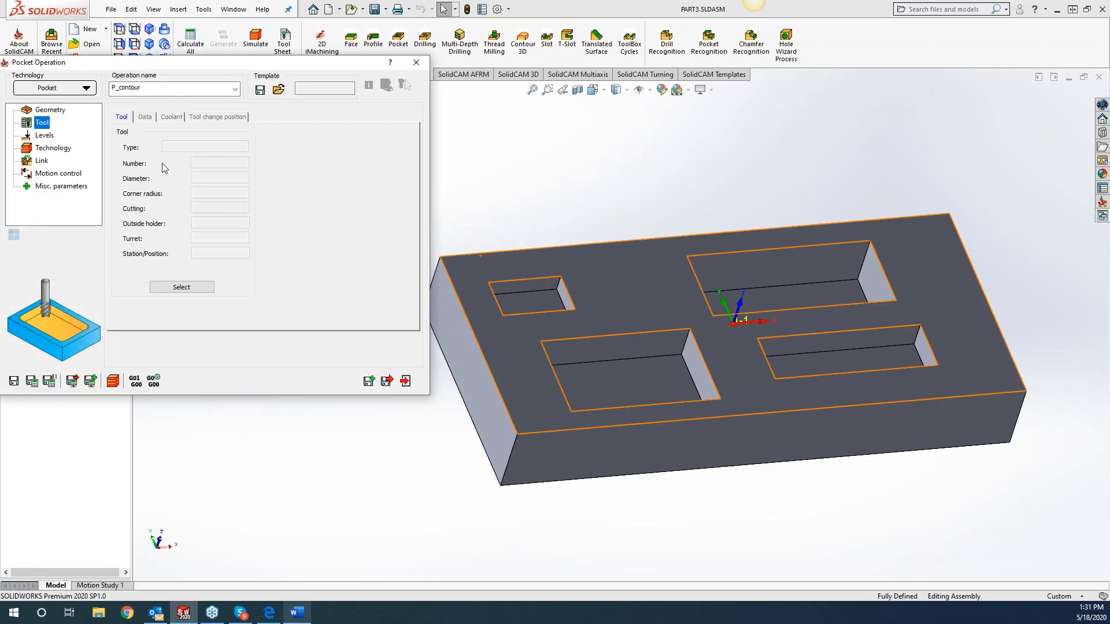
pyautogui.click(170, 287)
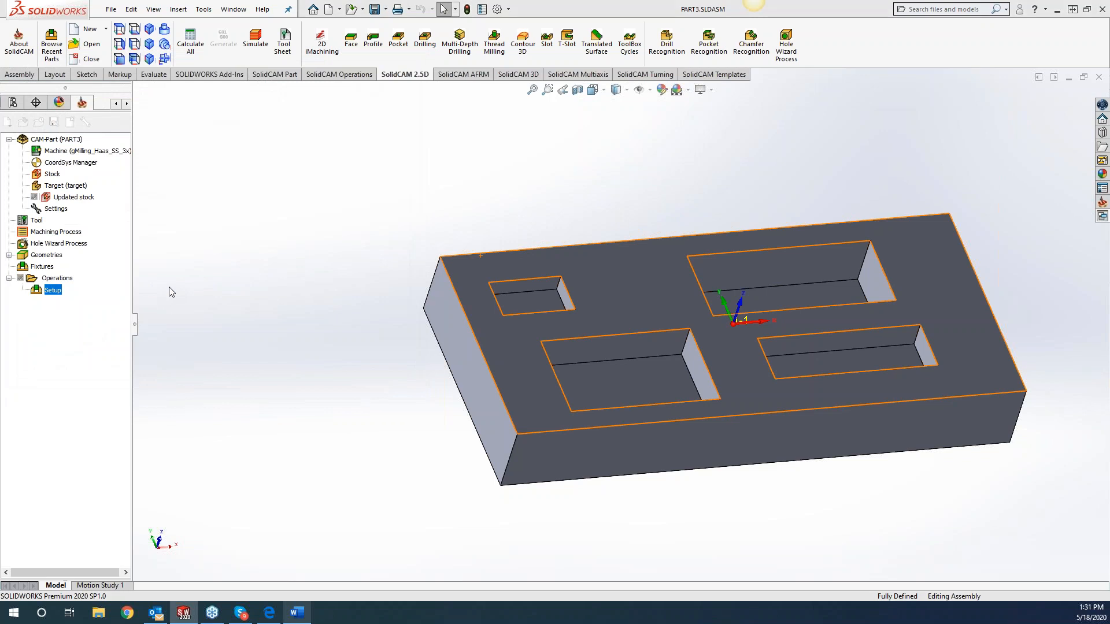
pyautogui.click(233, 421)
pyautogui.click(373, 260)
pyautogui.click(601, 422)
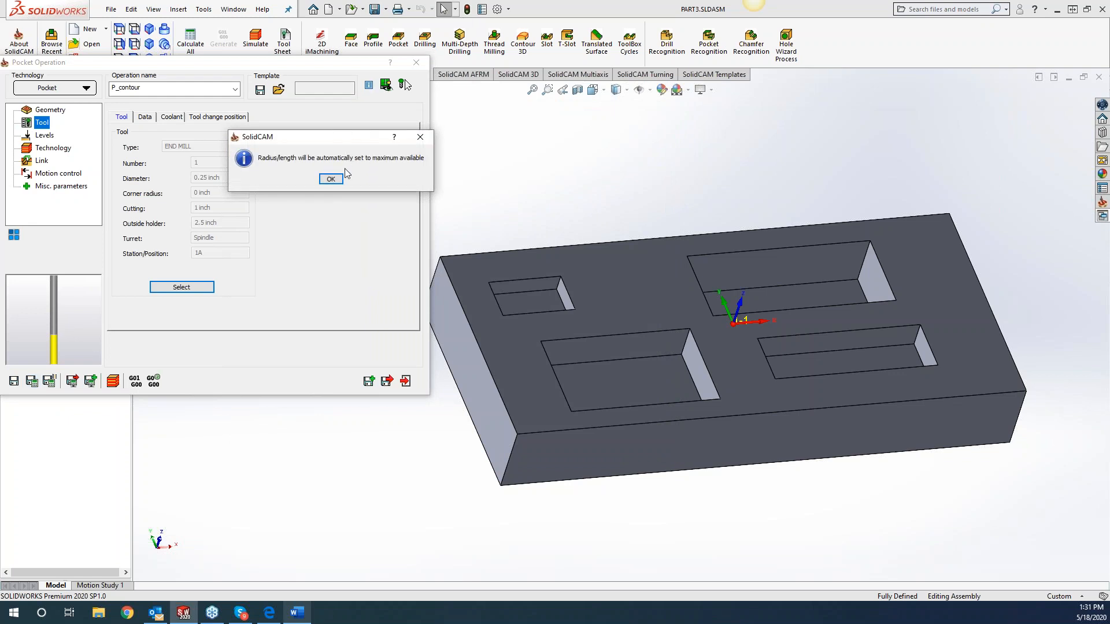
pyautogui.click(330, 178)
pyautogui.click(416, 63)
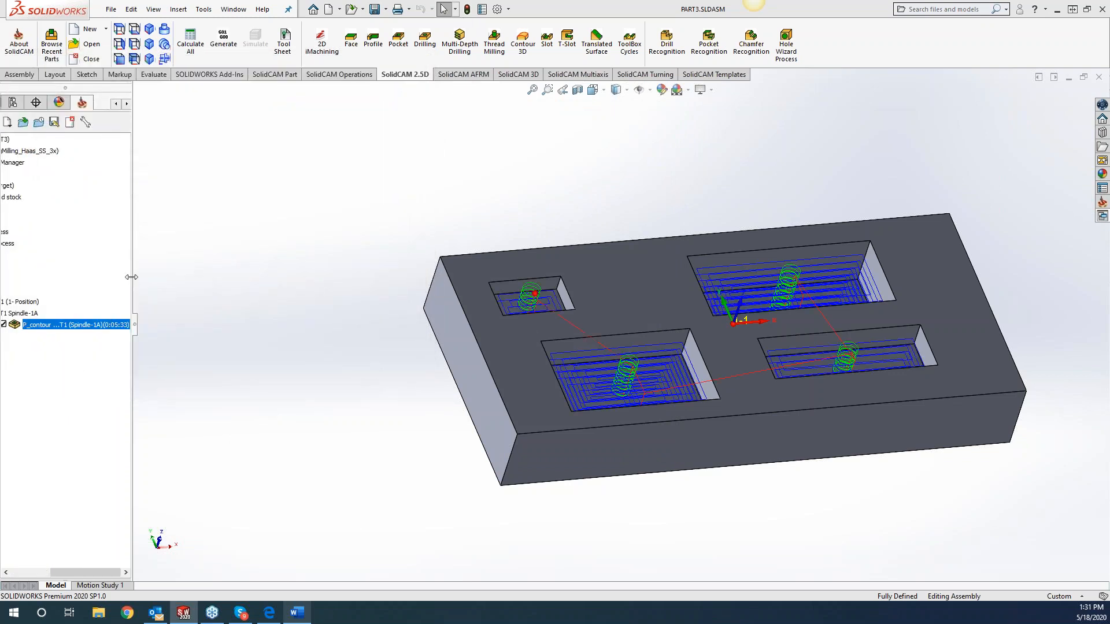
# Insert the Desktop file "pock notes delete.txt" into the operations tree after the P_contour operation.
pyautogui.rightClick(167, 325)
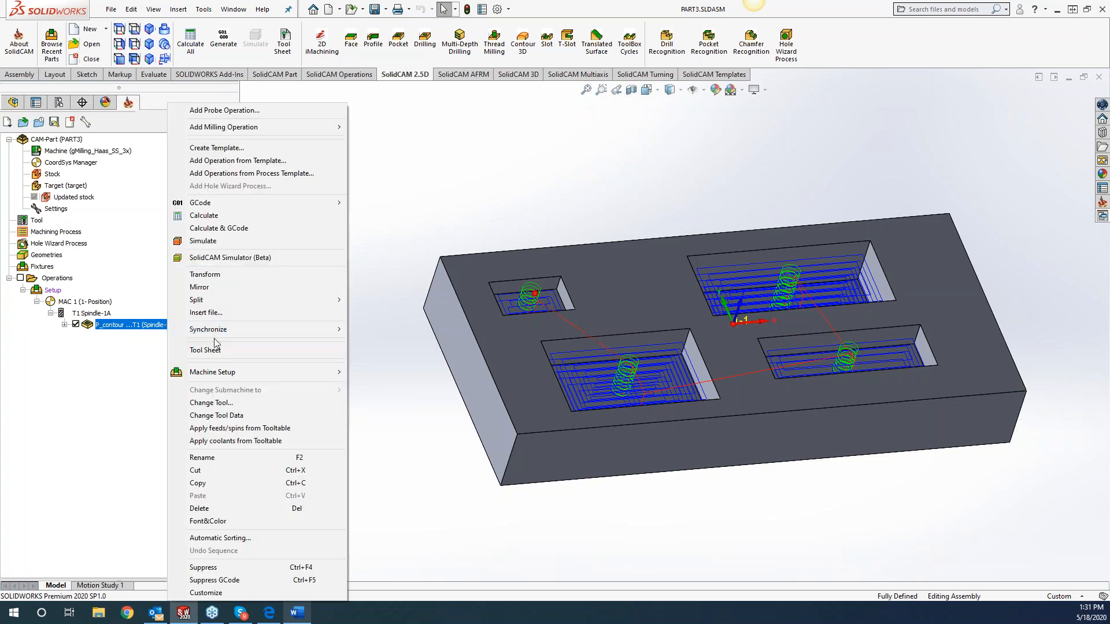
pyautogui.click(224, 313)
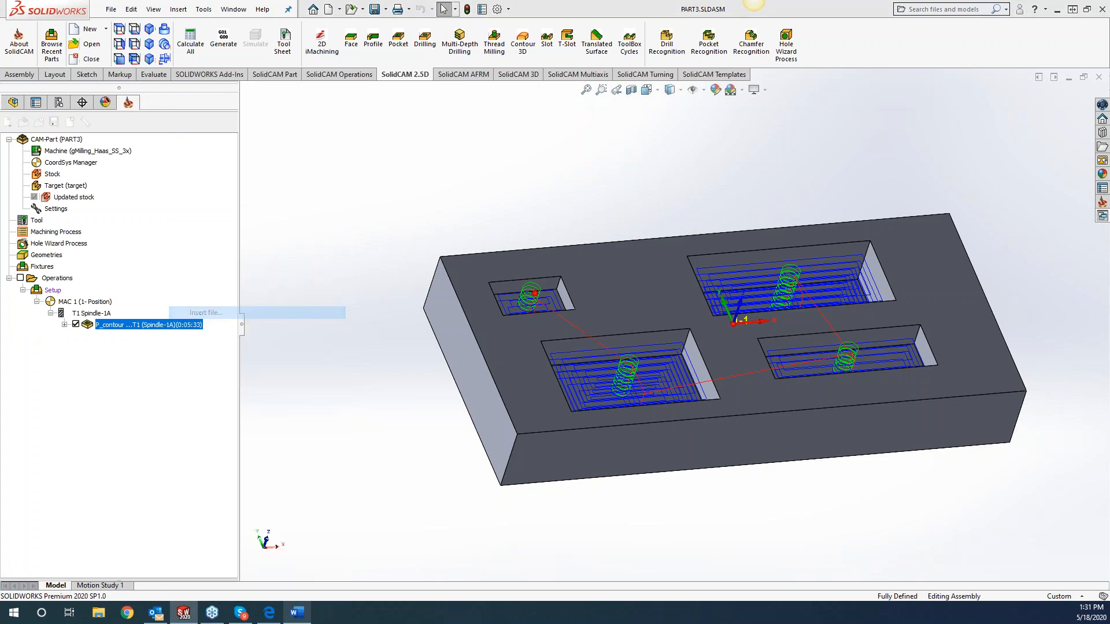
pyautogui.click(347, 272)
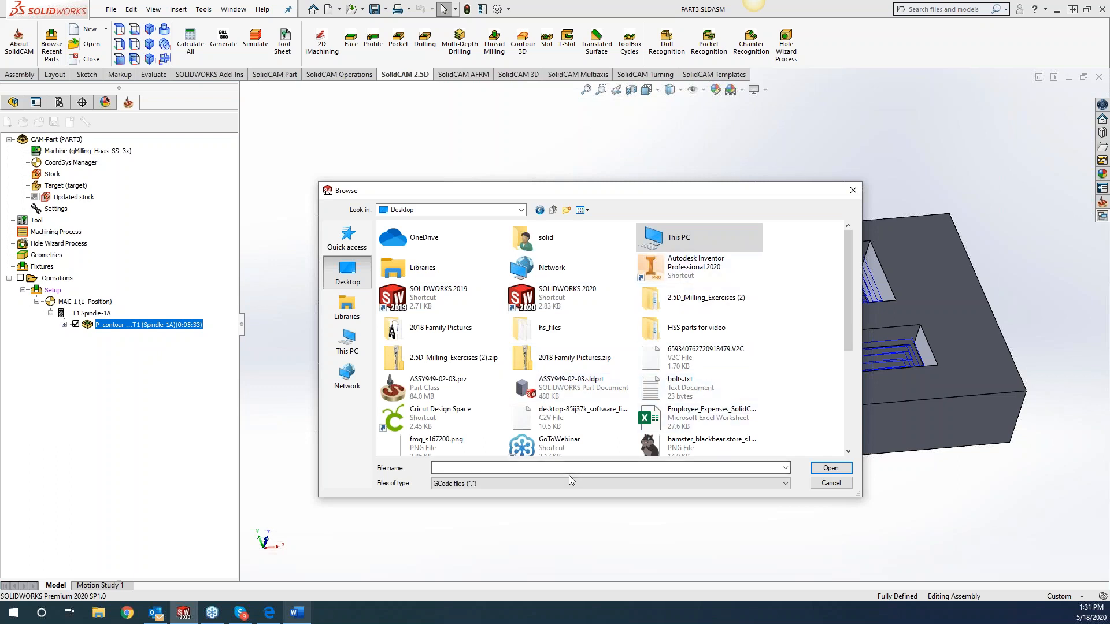
pyautogui.press('Return')
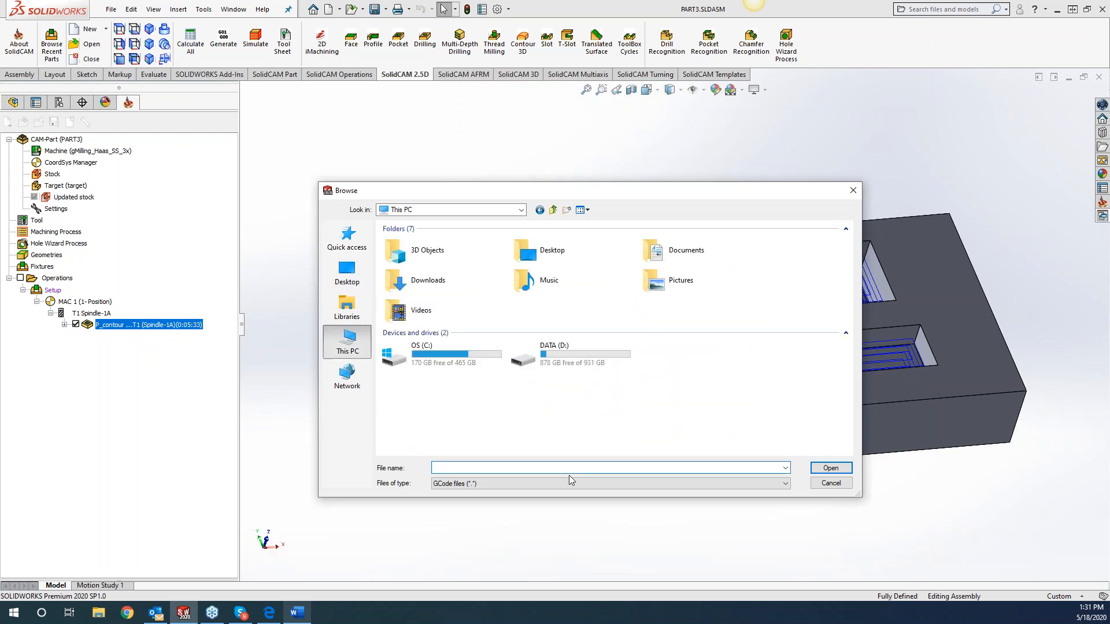
pyautogui.click(347, 272)
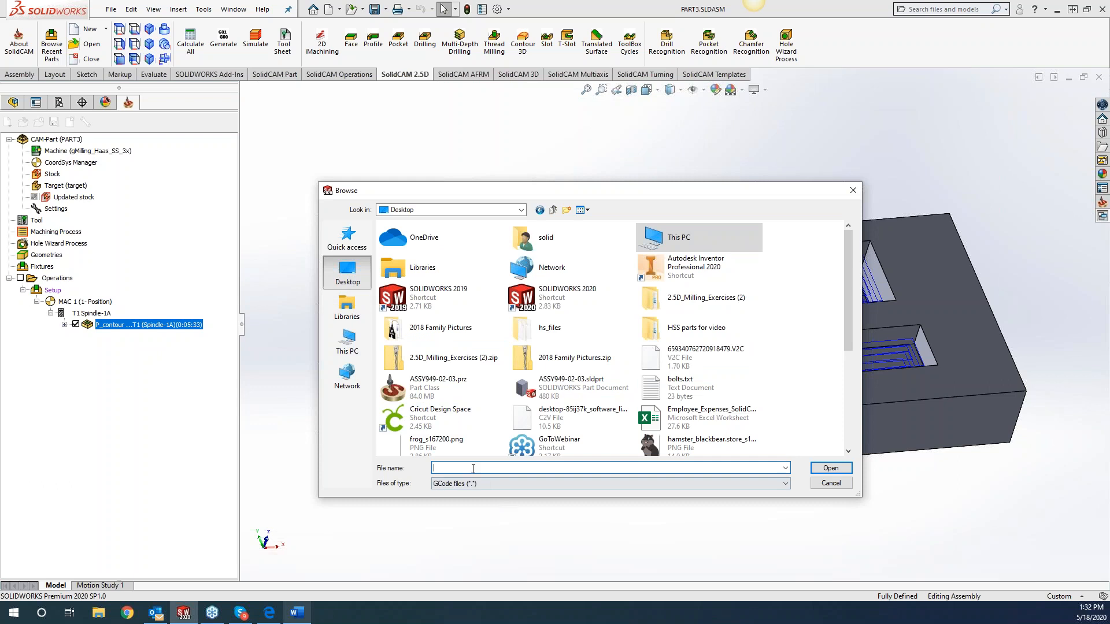
pyautogui.write('po')
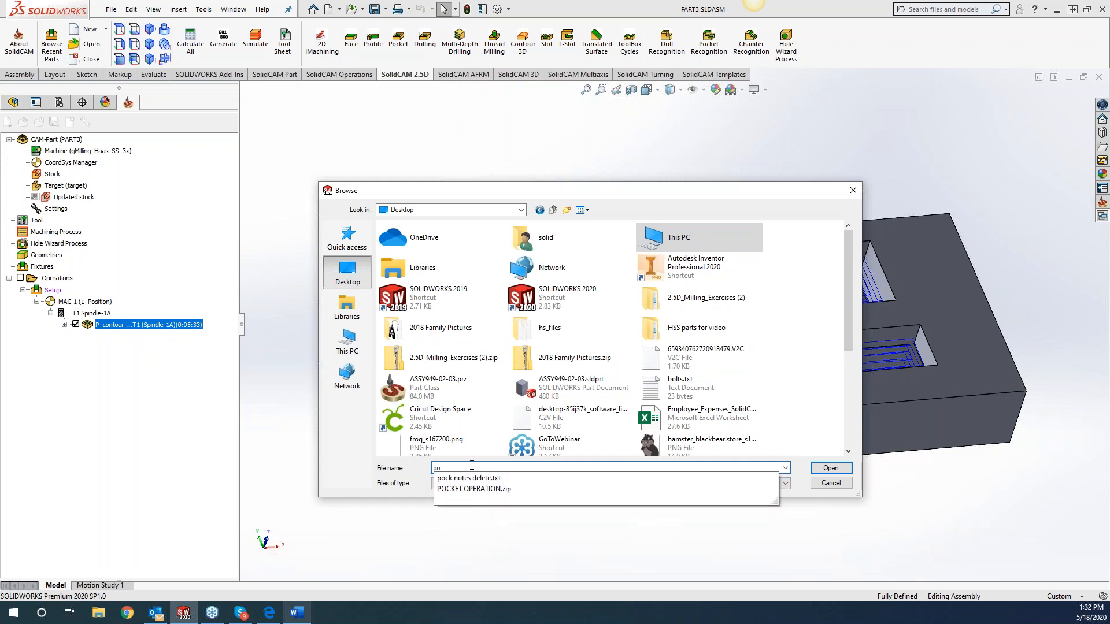
pyautogui.click(469, 478)
pyautogui.click(827, 468)
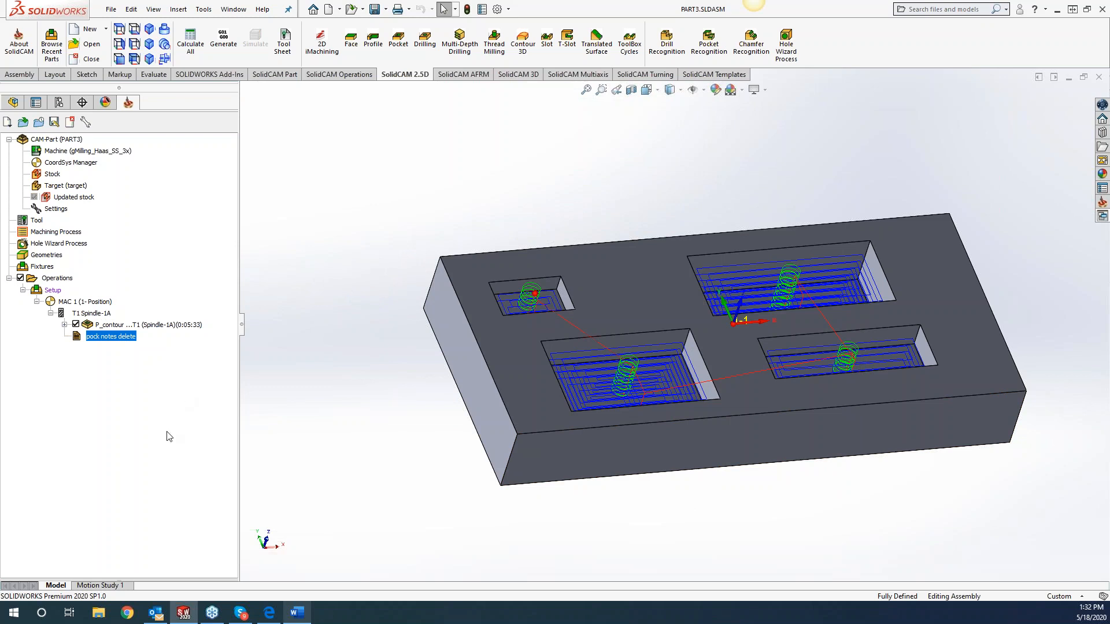
pyautogui.click(147, 325)
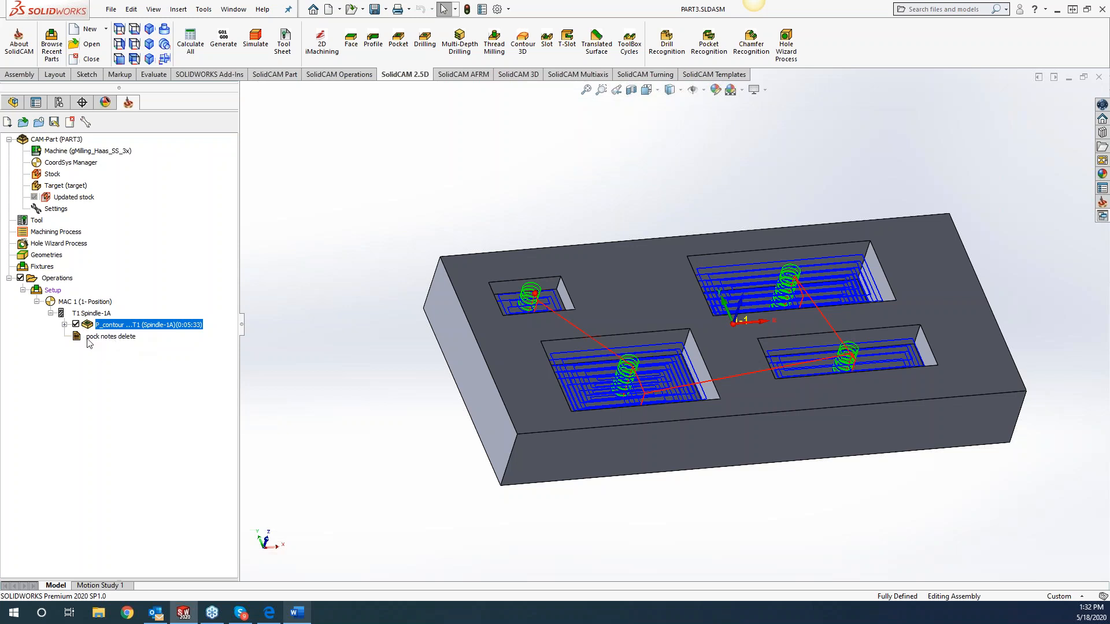
pyautogui.rightClick(100, 337)
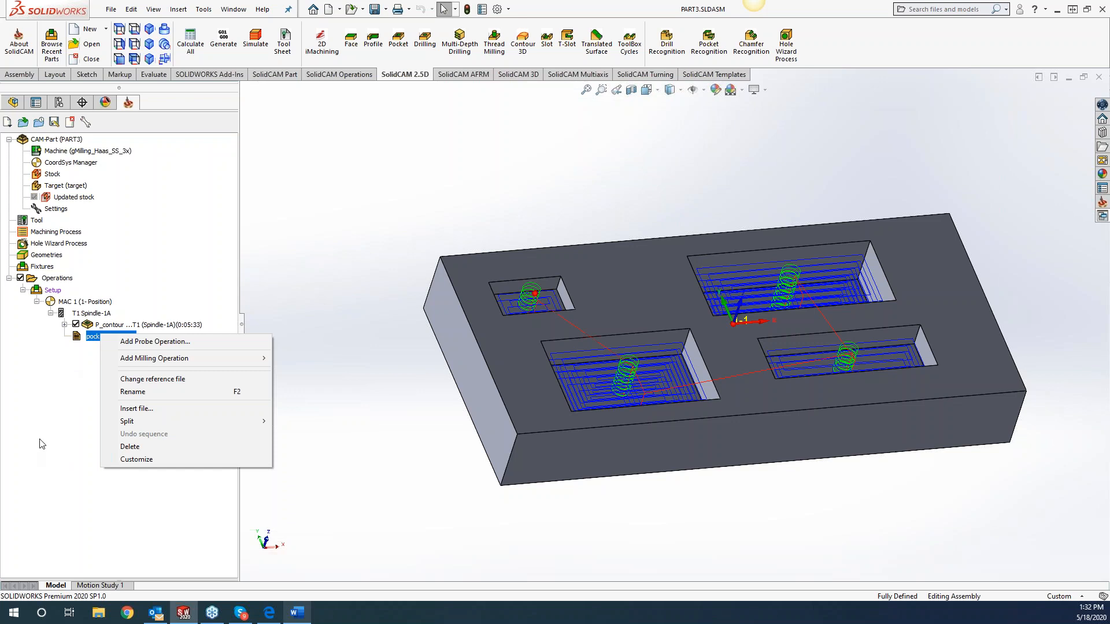
pyautogui.click(56, 423)
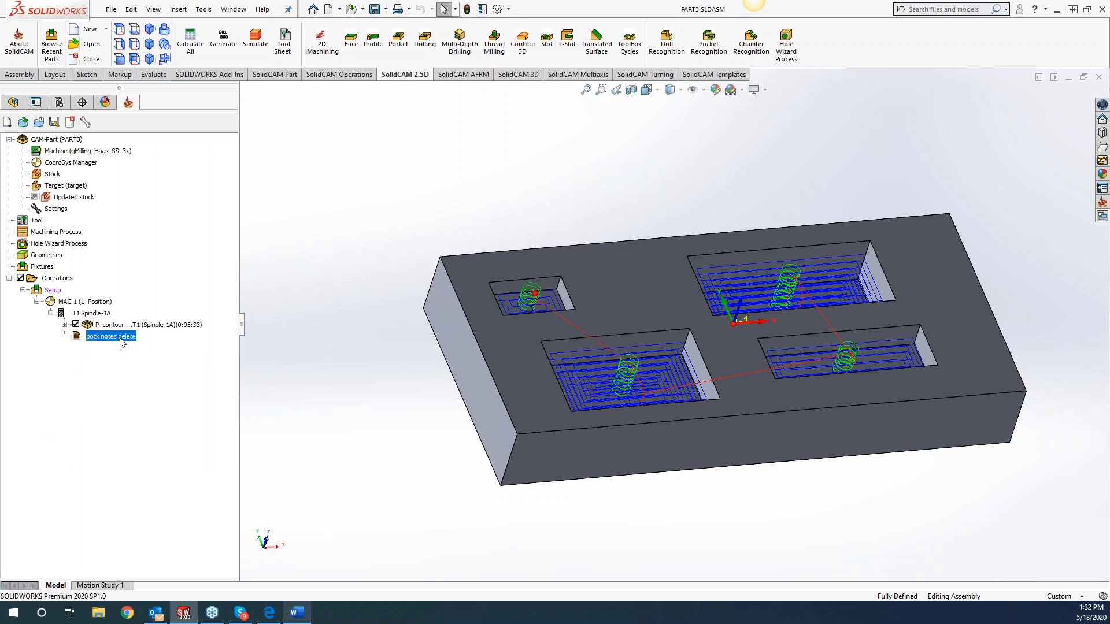
# Start a sketch on the Front Plane of the PART3 assembly.
pyautogui.scroll(-5, 616, 313)
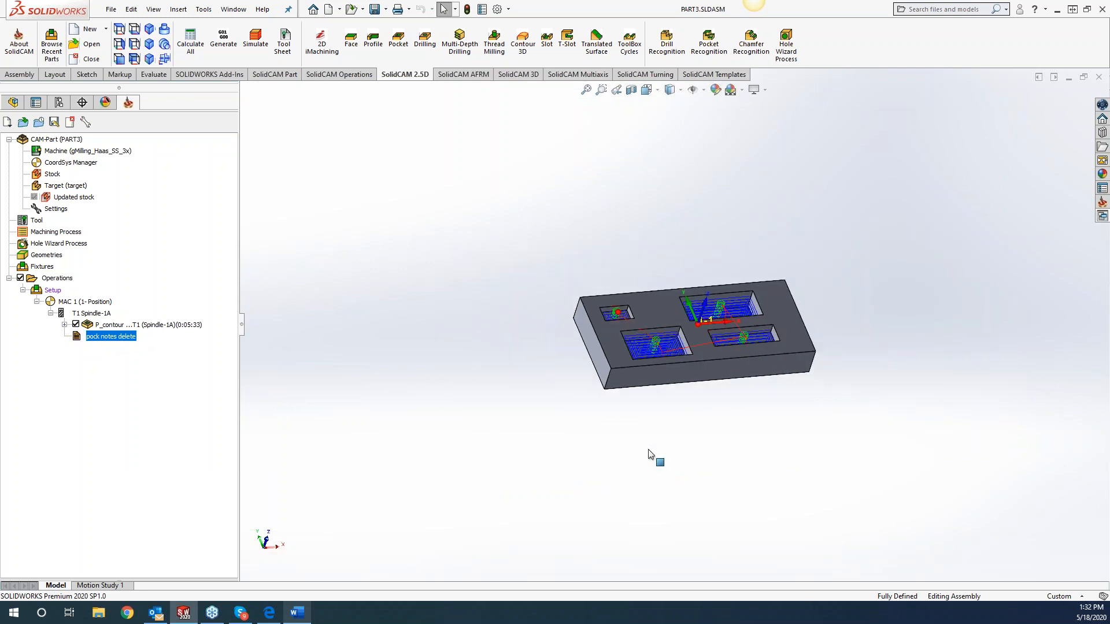
pyautogui.scroll(-5, 924, 185)
pyautogui.scroll(4, 593, 378)
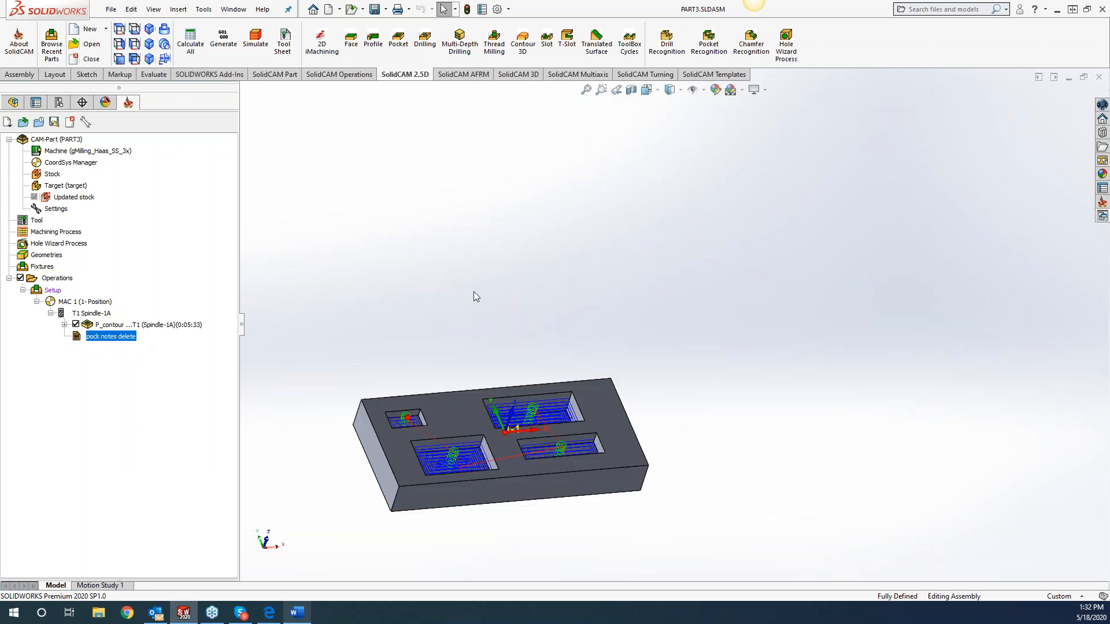
pyautogui.click(13, 103)
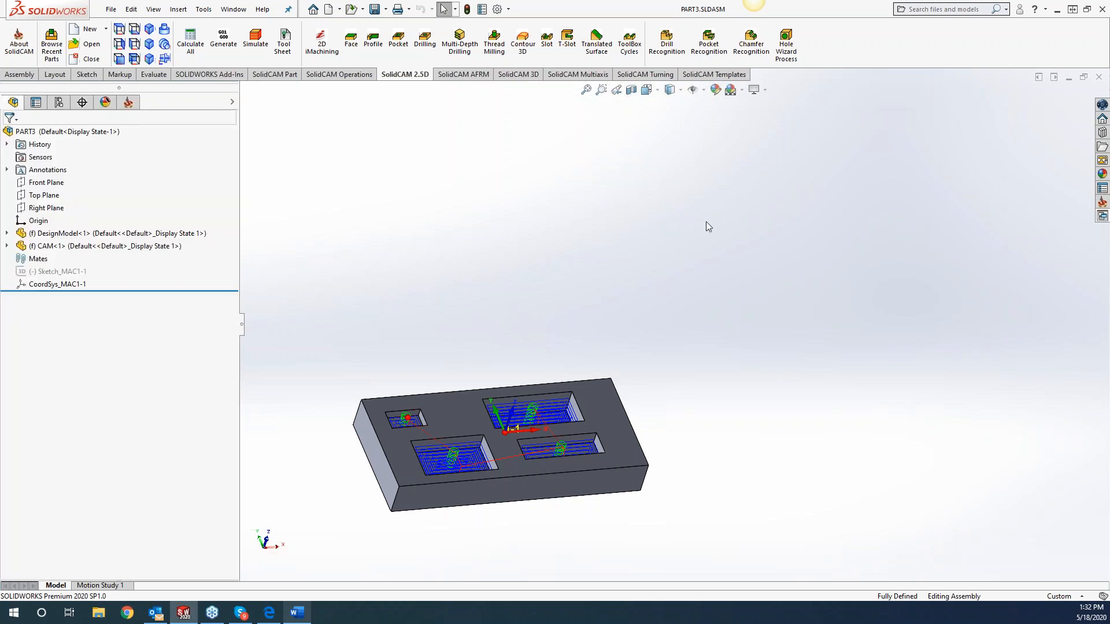
pyautogui.rightClick(47, 183)
pyautogui.click(51, 170)
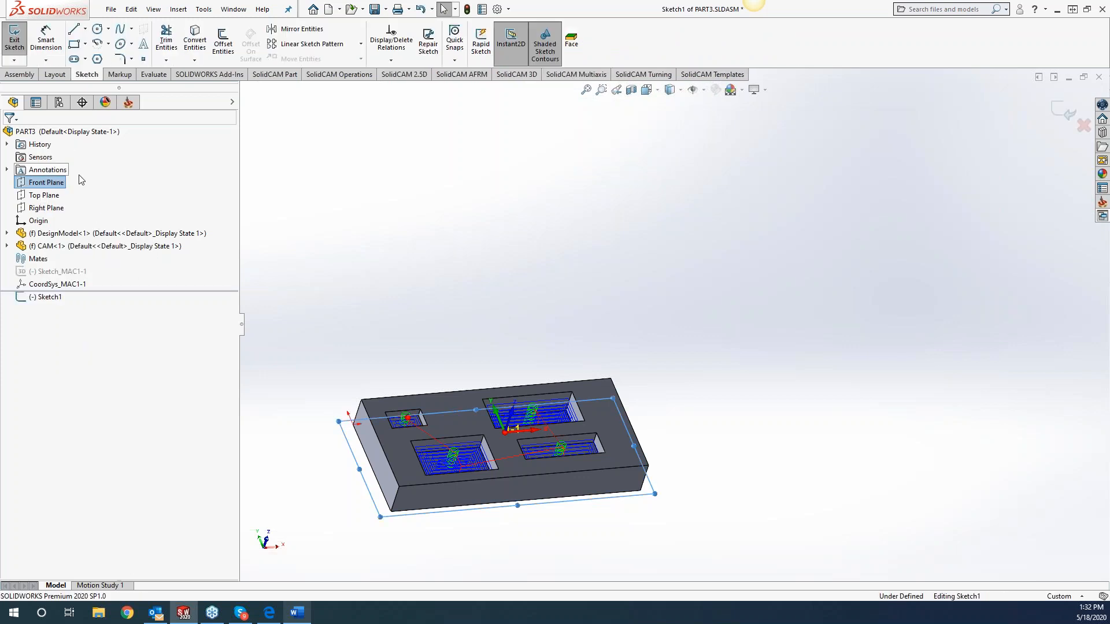
# Place the sketch text "put g45 here" above the block, exit the sketch and return to the CAM tree.
pyautogui.click(143, 44)
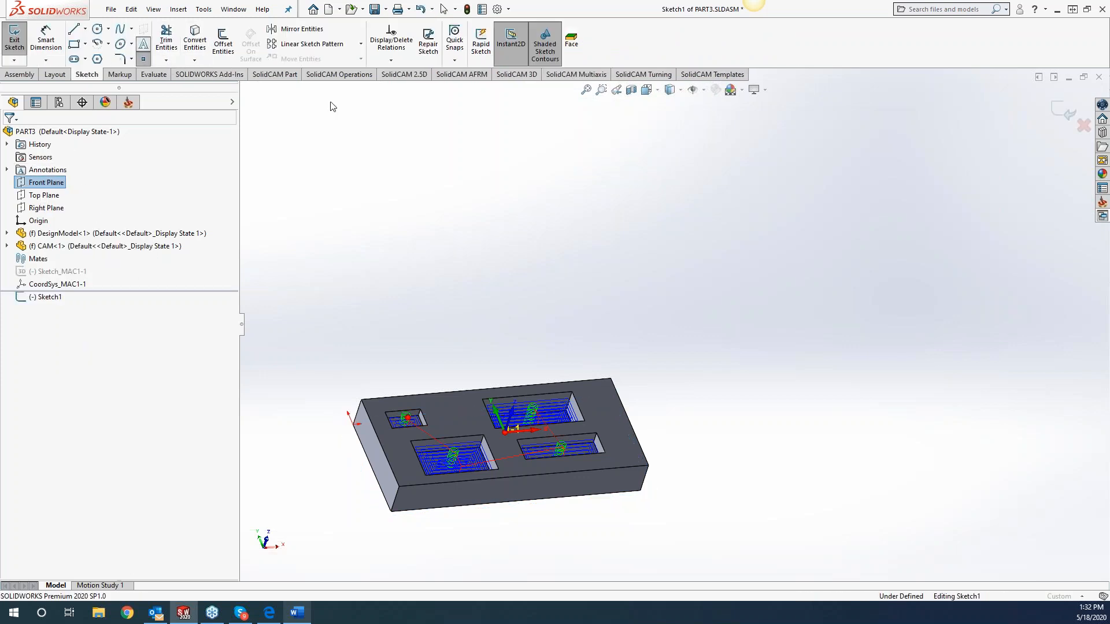
pyautogui.click(58, 235)
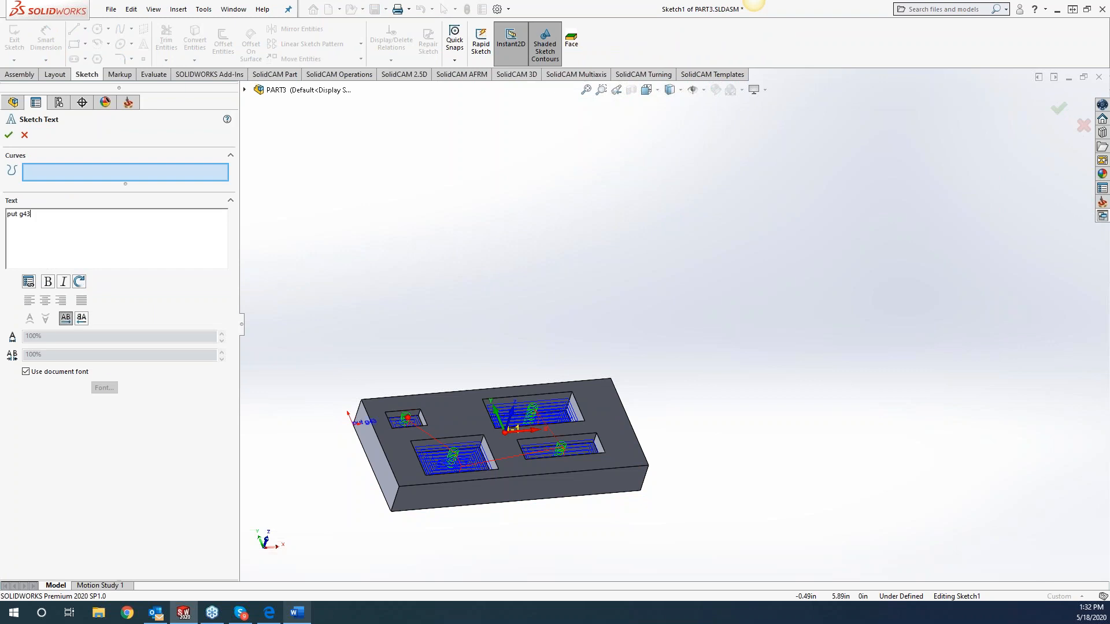
pyautogui.write('put g45 here')
pyautogui.click(489, 316)
pyautogui.click(9, 136)
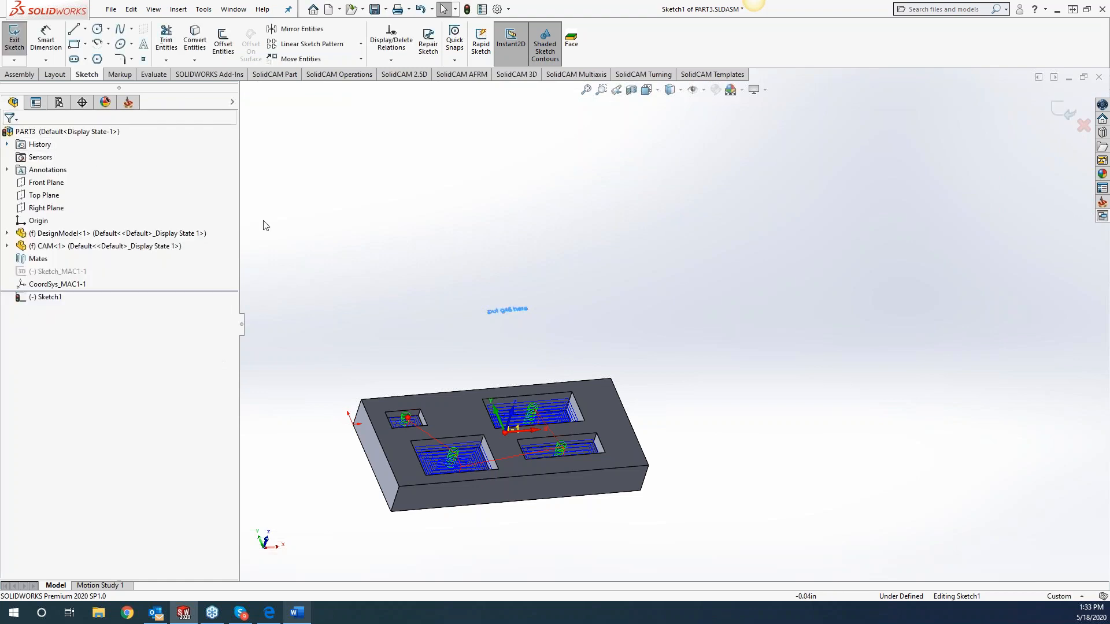
pyautogui.click(1063, 115)
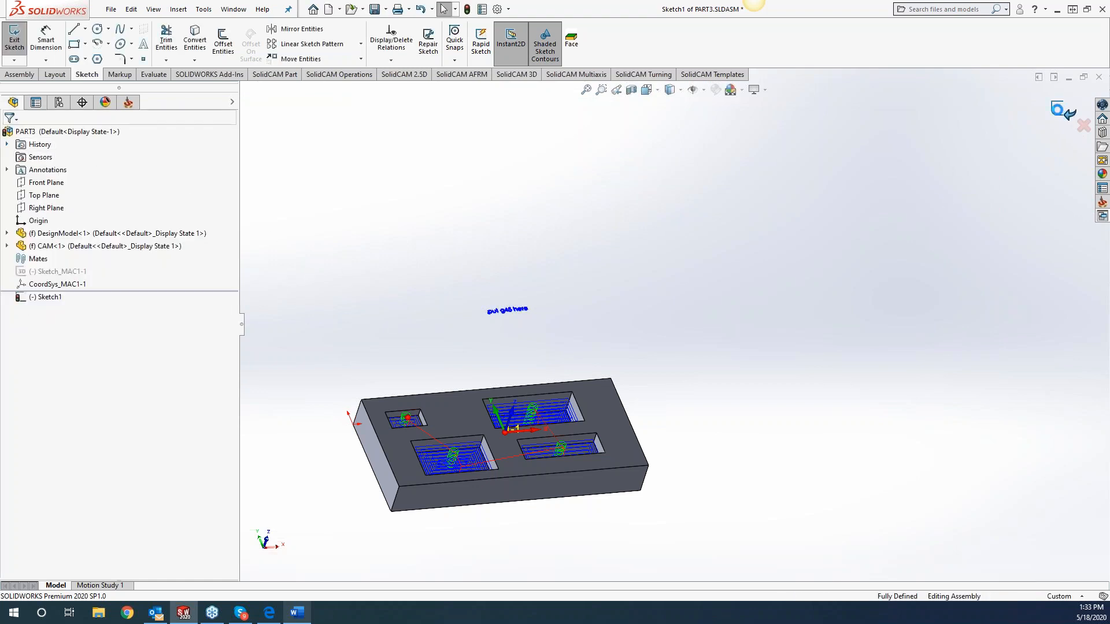
pyautogui.moveTo(691, 439); pyautogui.dragTo(686, 489, button='middle')
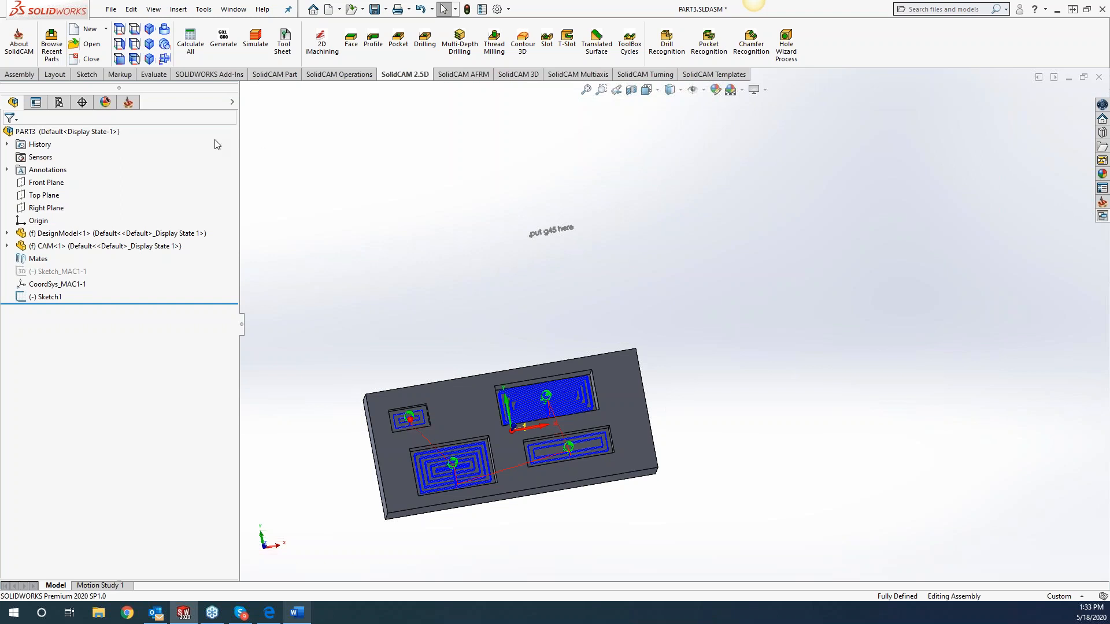
pyautogui.click(129, 102)
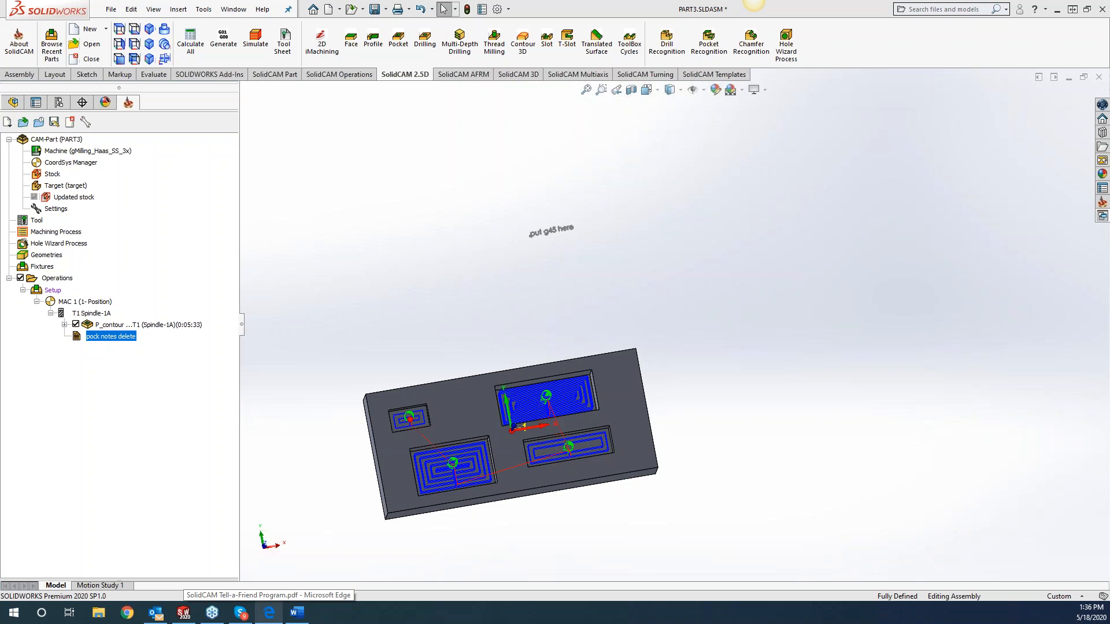
pyautogui.write('Bra')
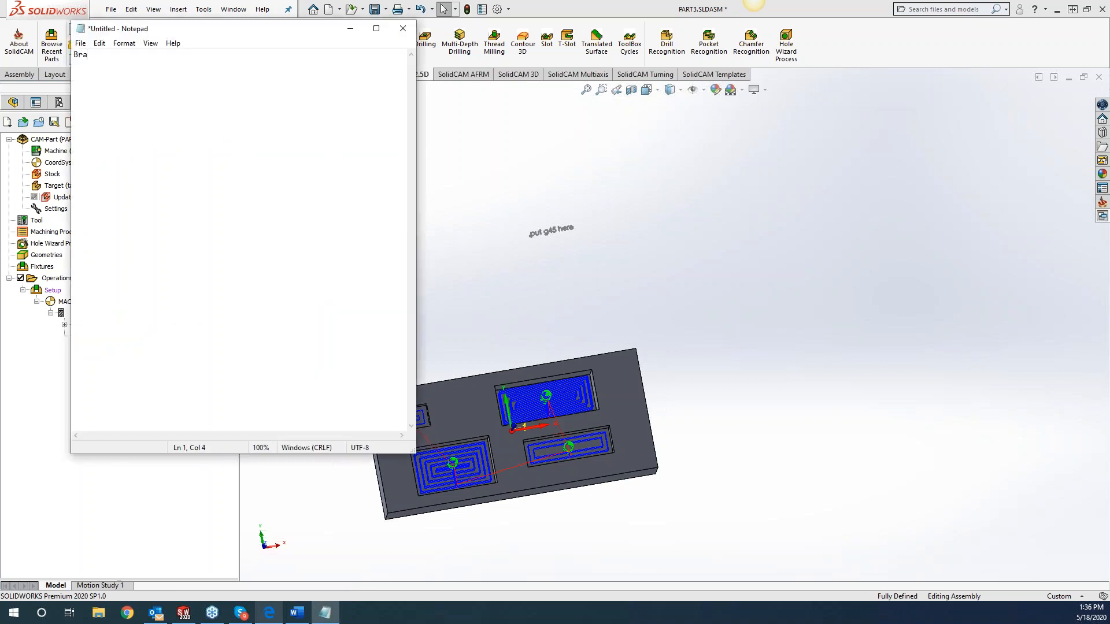
pyautogui.write('d pay a')
pyautogui.write('tt')
pyautogui.press('BackSpace')
pyautogui.press('BackSpace')
pyautogui.press('BackSpace')
pyautogui.press('BackSpace')
pyautogui.press('BackSpace')
pyautogui.press('BackSpace')
pyautogui.press('BackSpace')
pyautogui.click(403, 29)
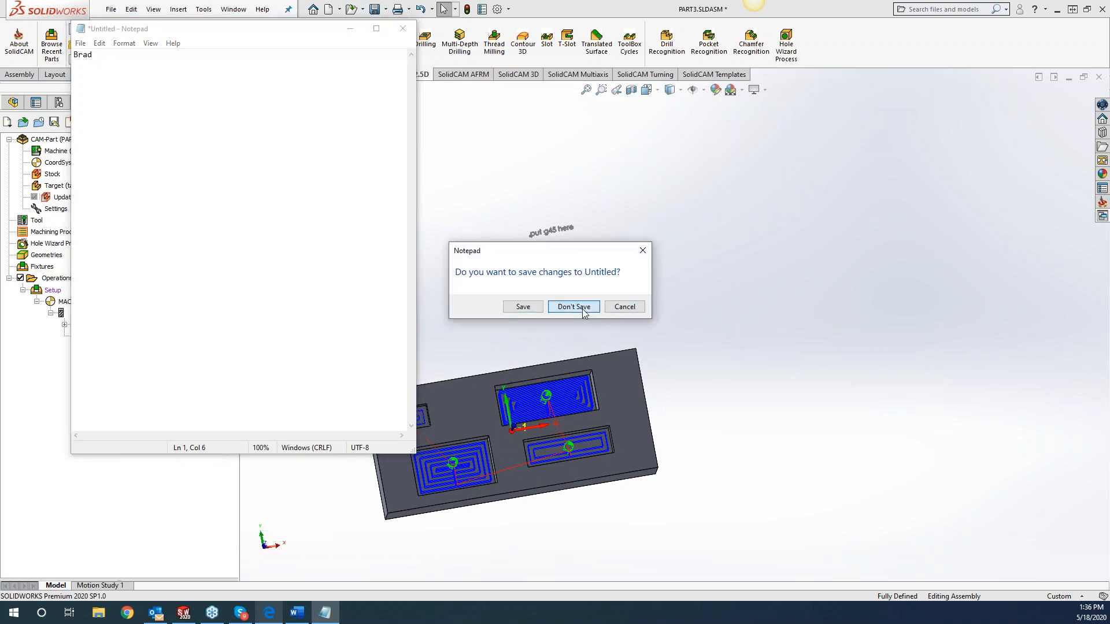
pyautogui.click(573, 306)
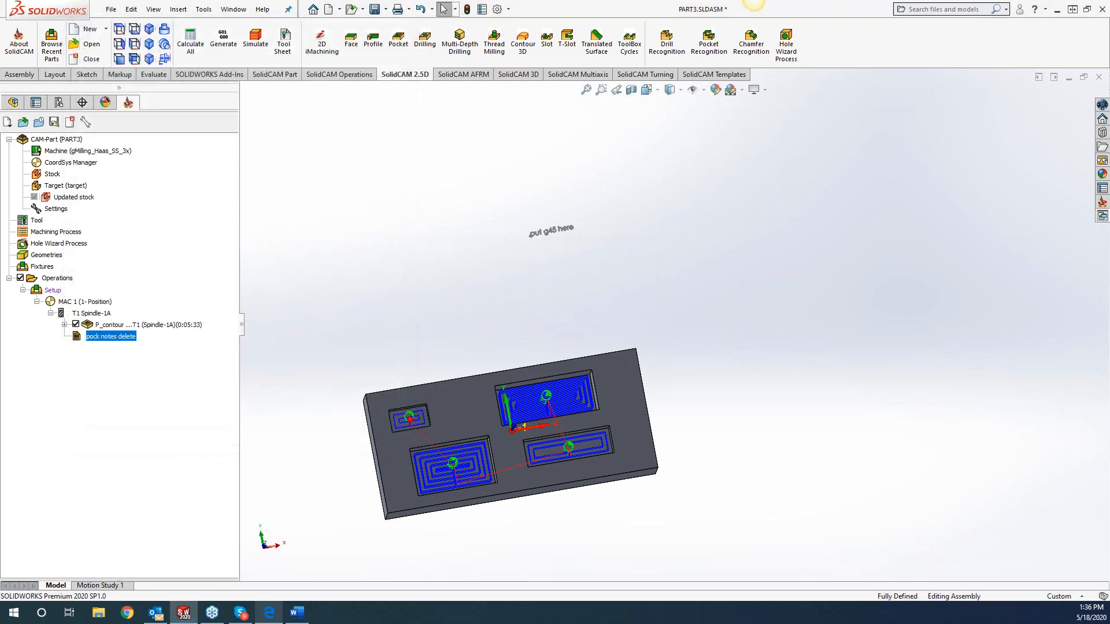
# Examine the file insertion option of the P_contour operation and the available Desktop files without inserting one.
pyautogui.rightClick(116, 340)
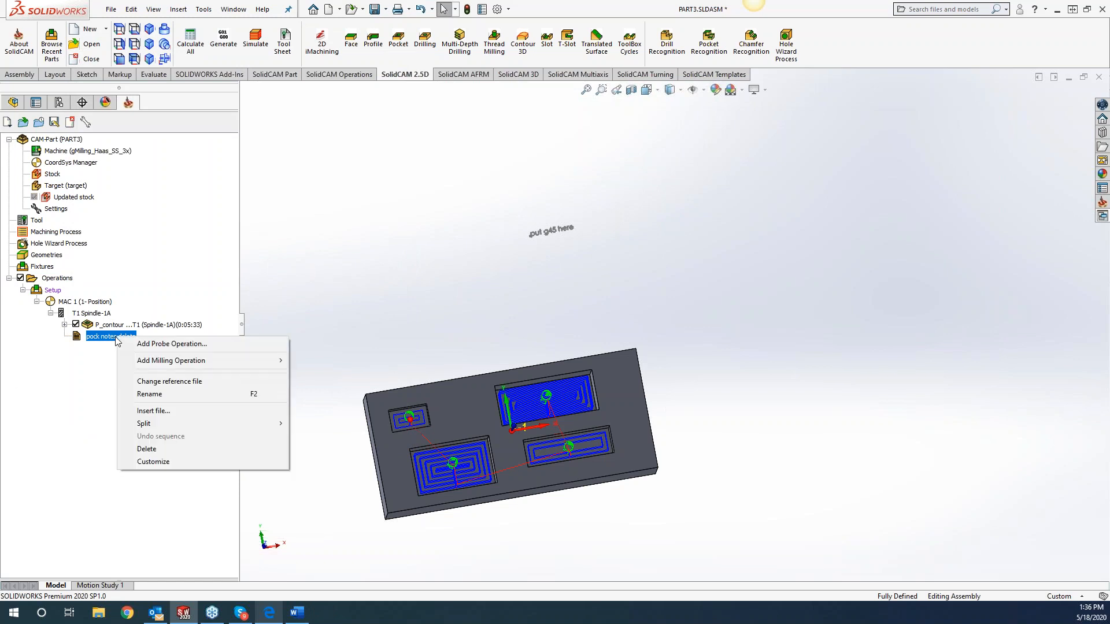
pyautogui.rightClick(107, 325)
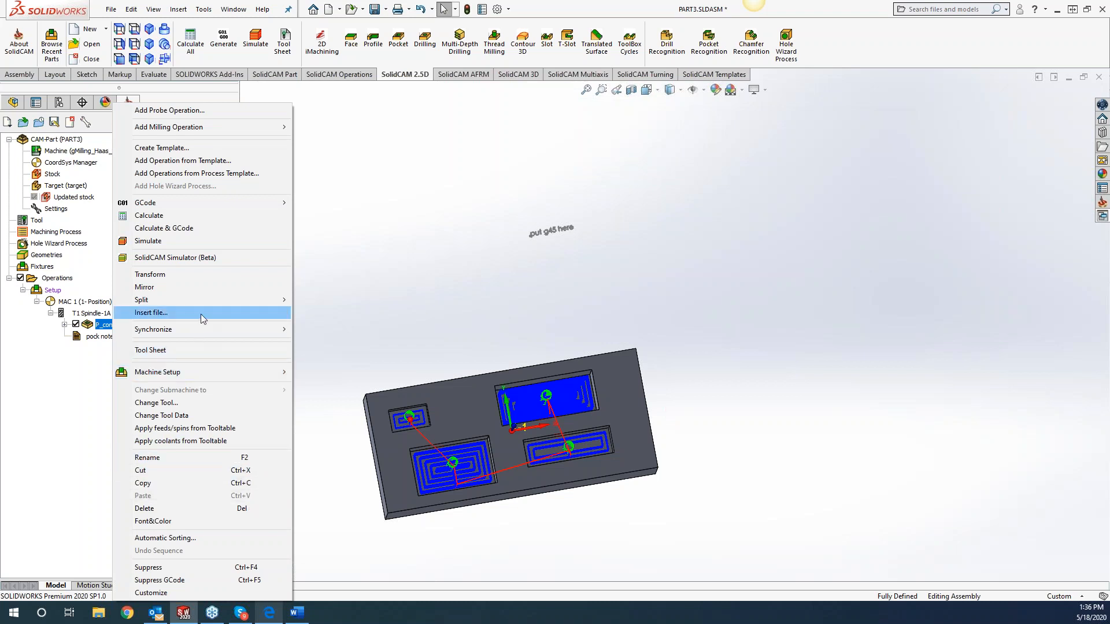
pyautogui.click(200, 314)
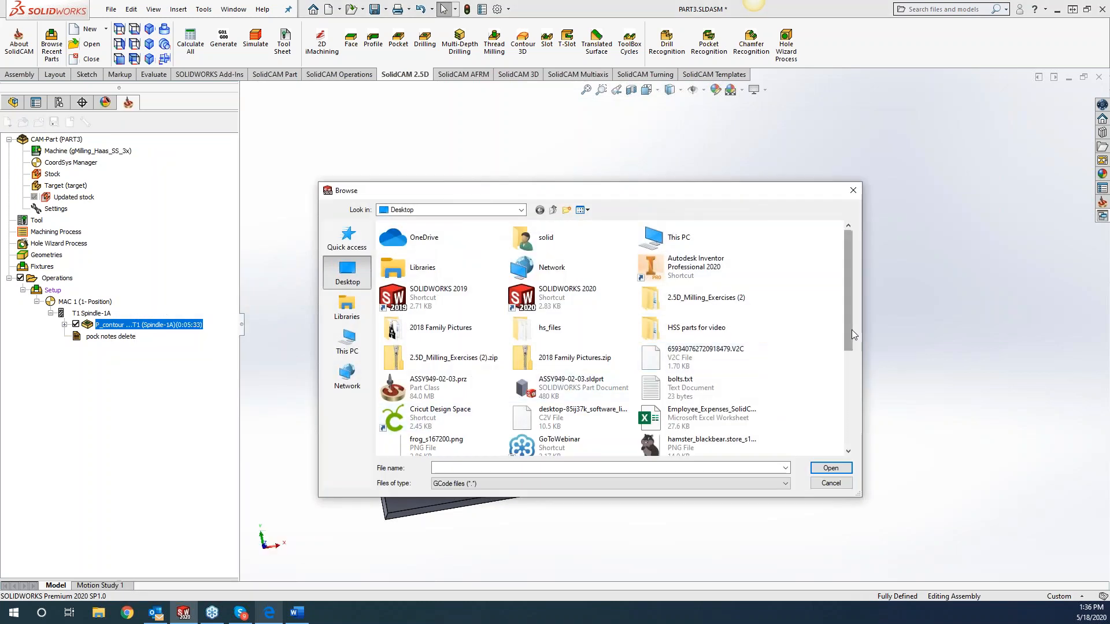
pyautogui.moveTo(849, 347)
pyautogui.mouseDown()
pyautogui.moveTo(862, 453)
pyautogui.moveTo(841, 332)
pyautogui.mouseUp()
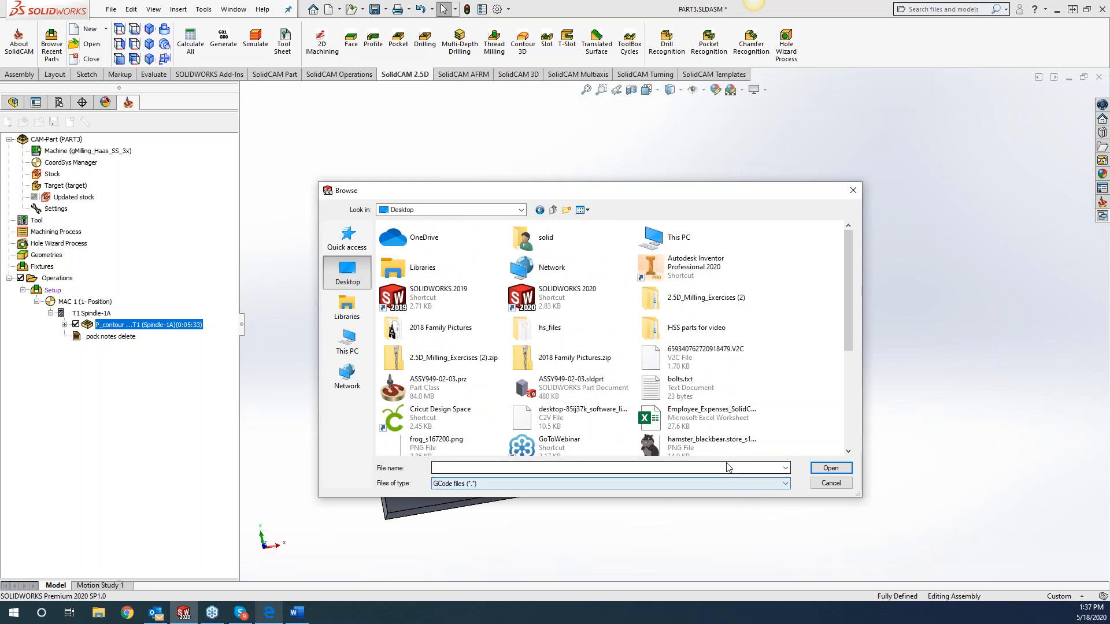
pyautogui.click(852, 190)
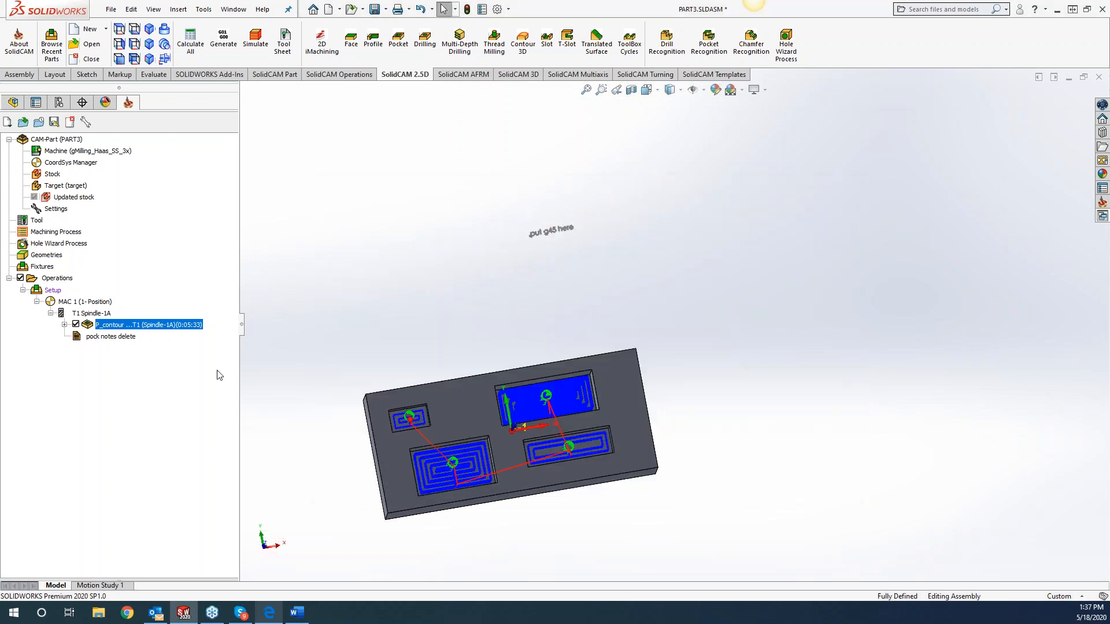
# Review the note in the inserted "pock notes delete" file, close it and switch to the SolidCAM Tell-a-Friend Program PDF in Microsoft Edge.
pyautogui.doubleClick(104, 337)
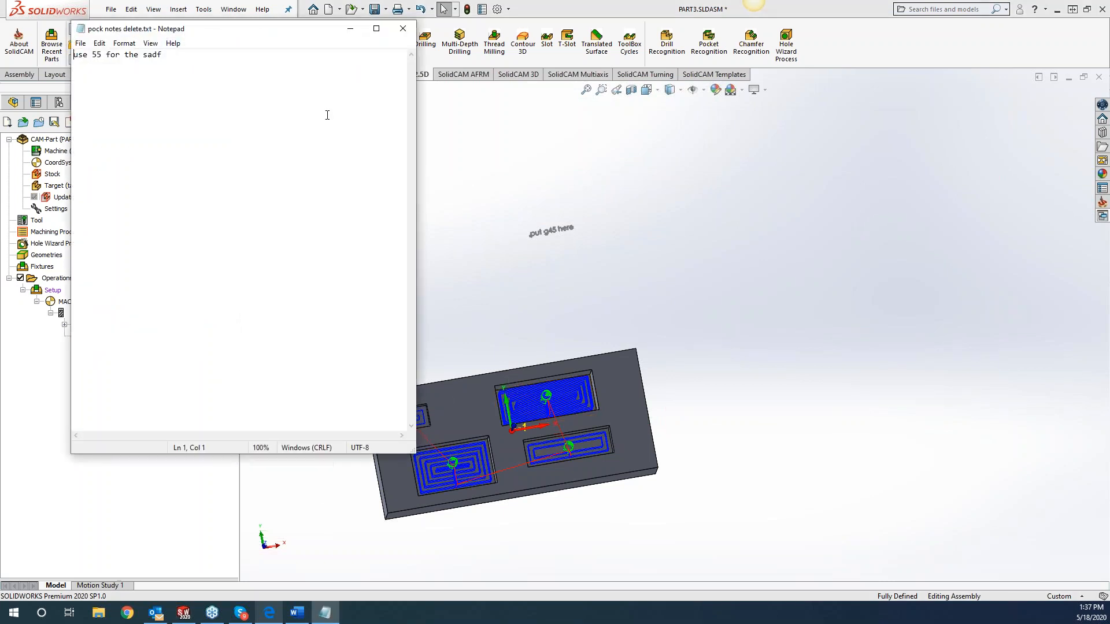
pyautogui.click(408, 34)
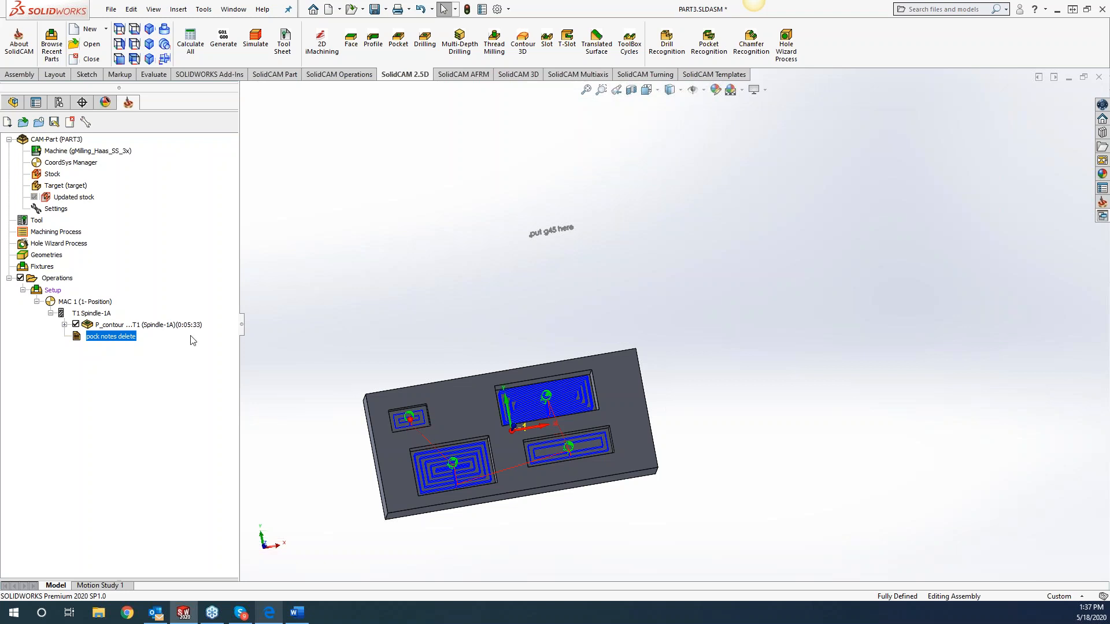
pyautogui.click(268, 614)
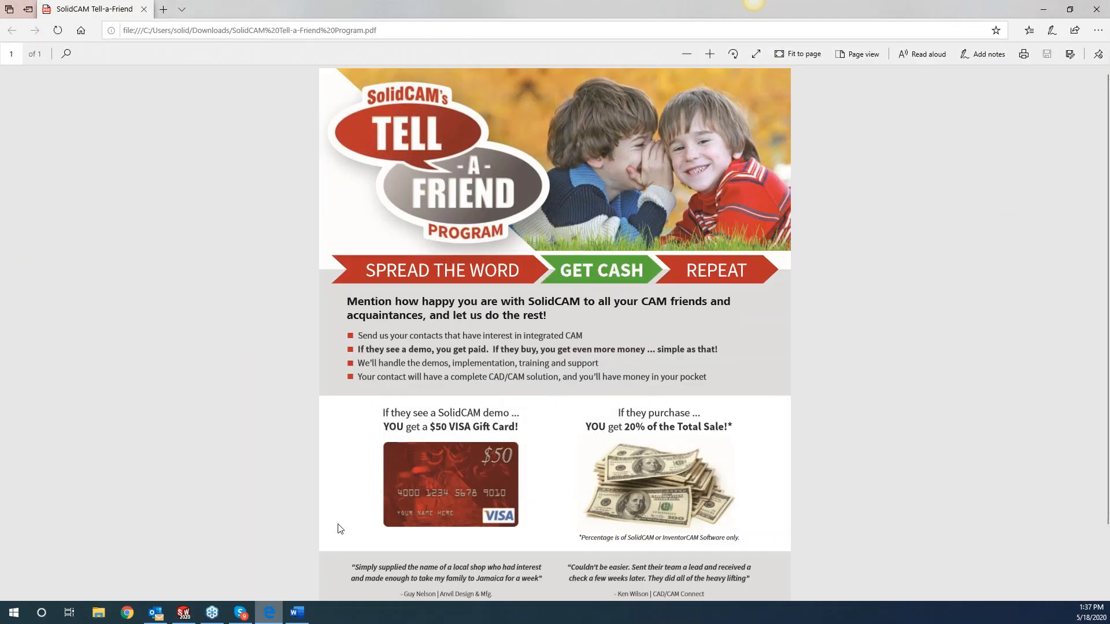